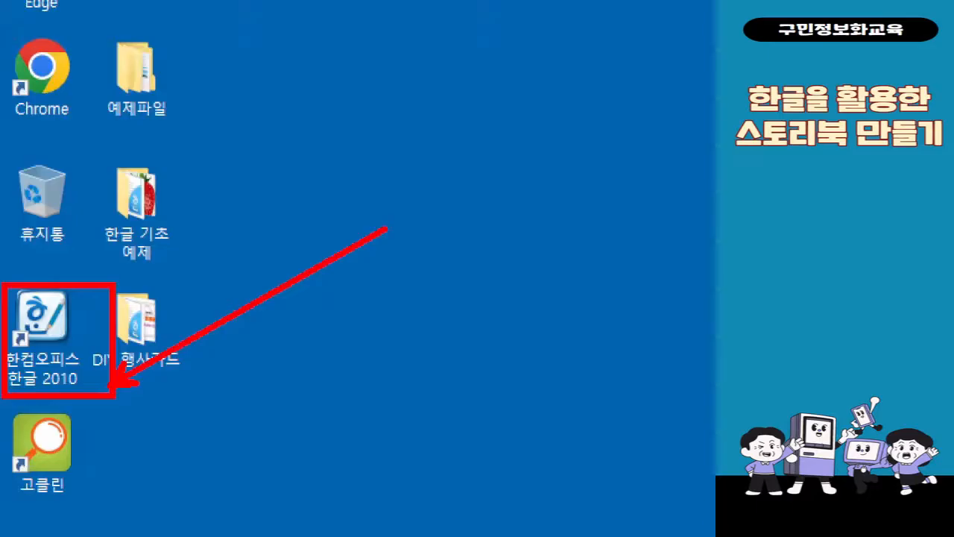
Start 한컴오피스 한글 2010 from the desktop with a blank document
double_click(37, 369)
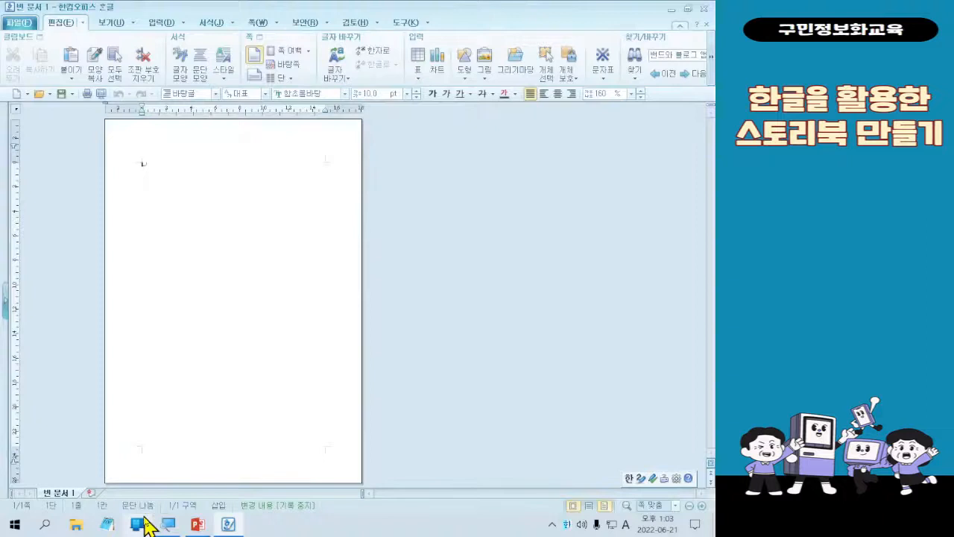
key(alt+d)
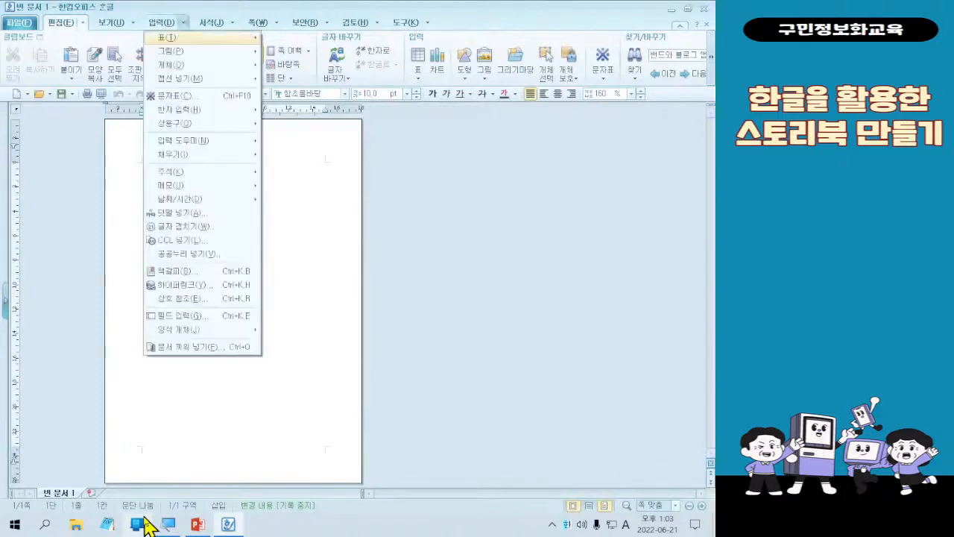
key(Escape)
key(alt+o)
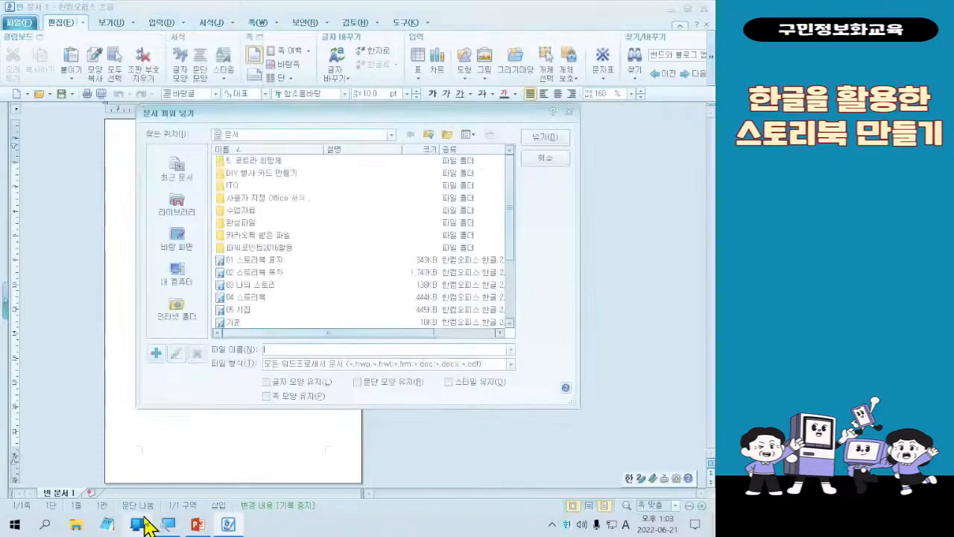
key(Escape)
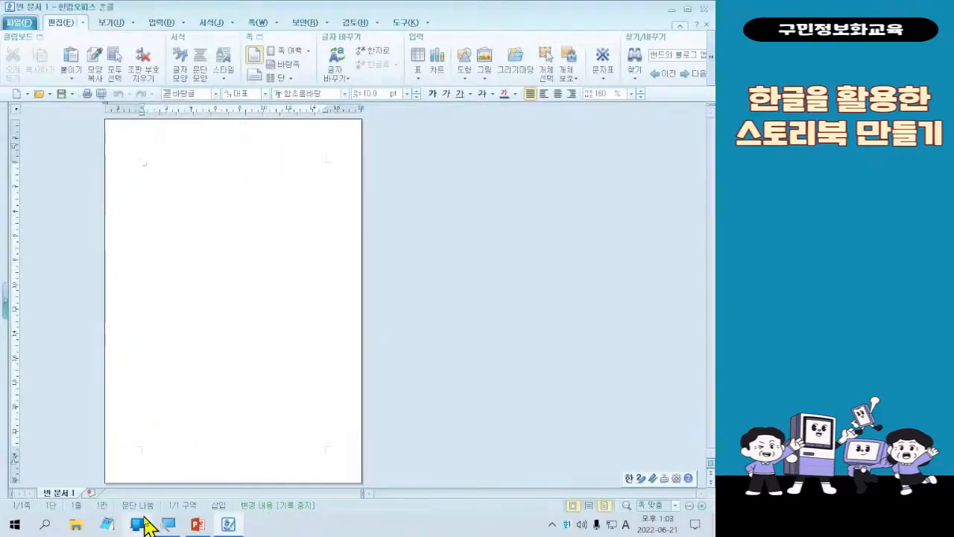
Examine the finished travel storybook sample pages in the image viewer, then return to the blank document
mouse_move(155, 525)
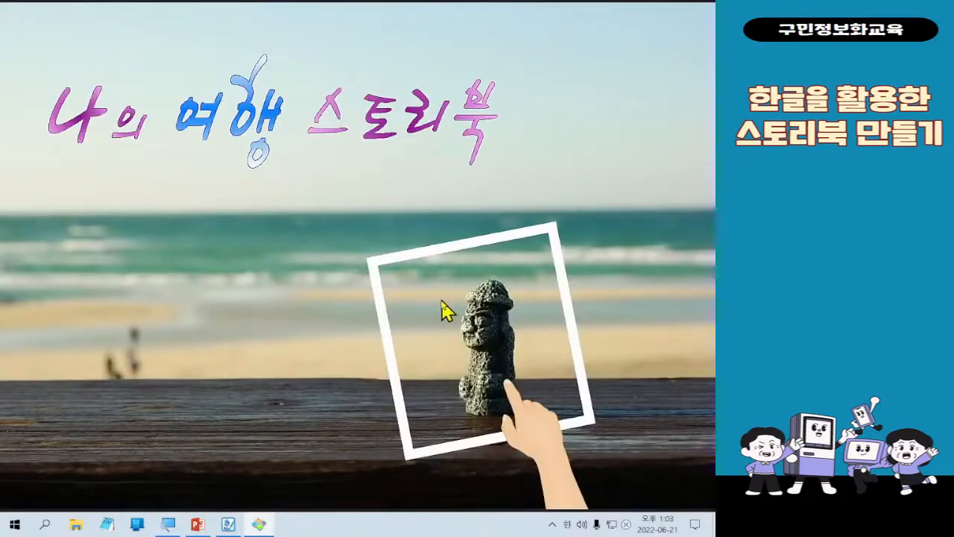
scroll(436, 299, down, 1)
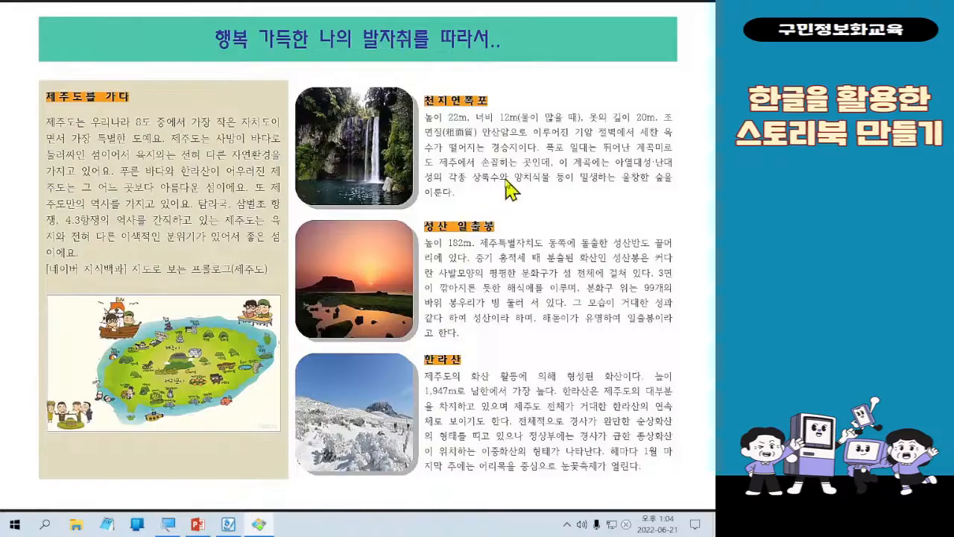
click(674, 6)
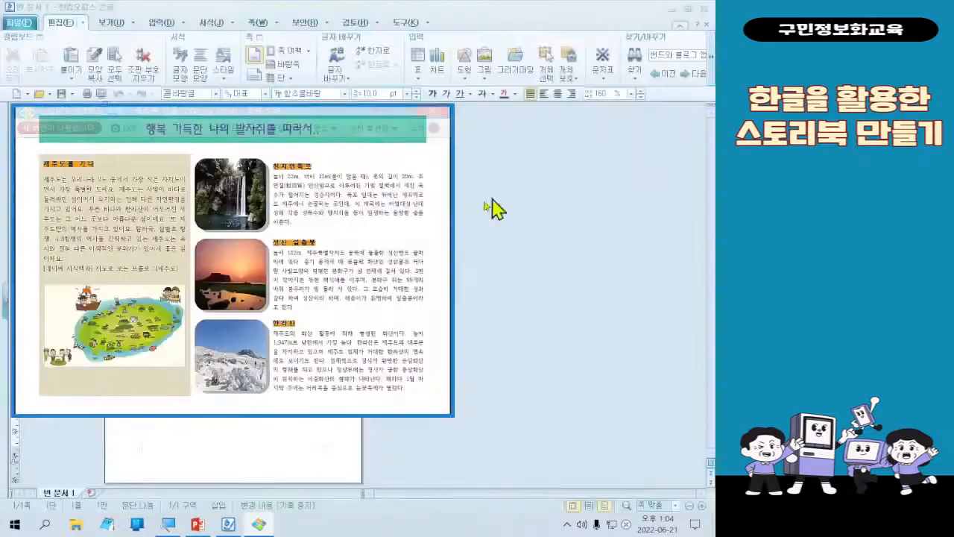
click(393, 111)
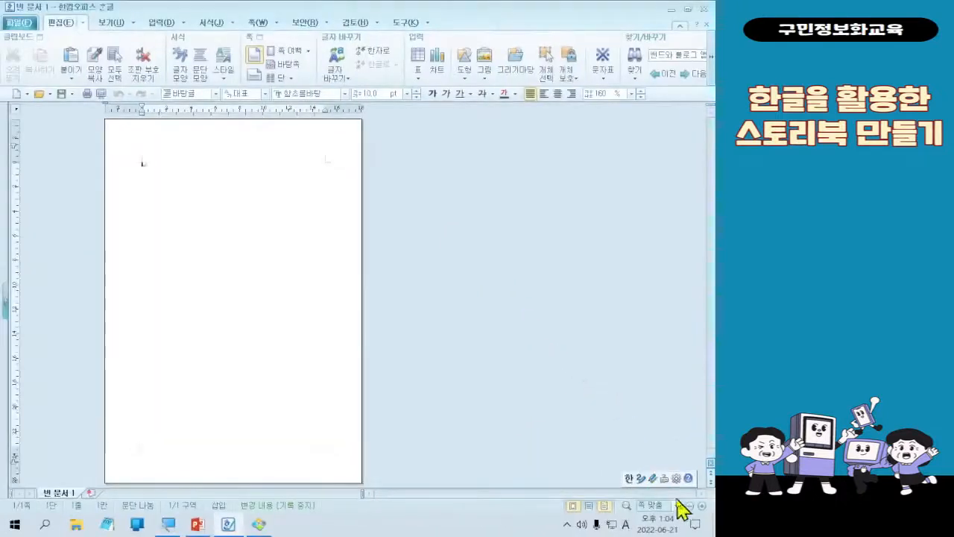
click(676, 507)
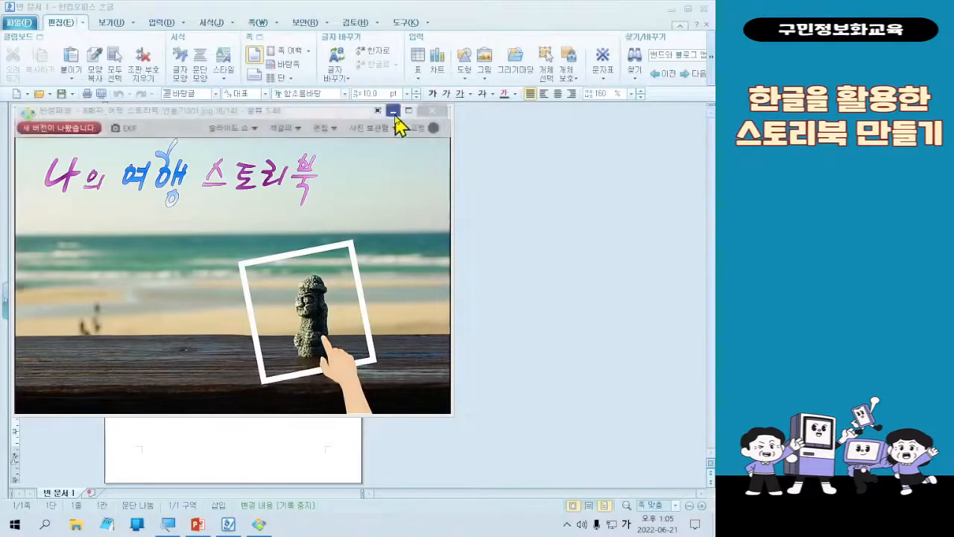
click(394, 113)
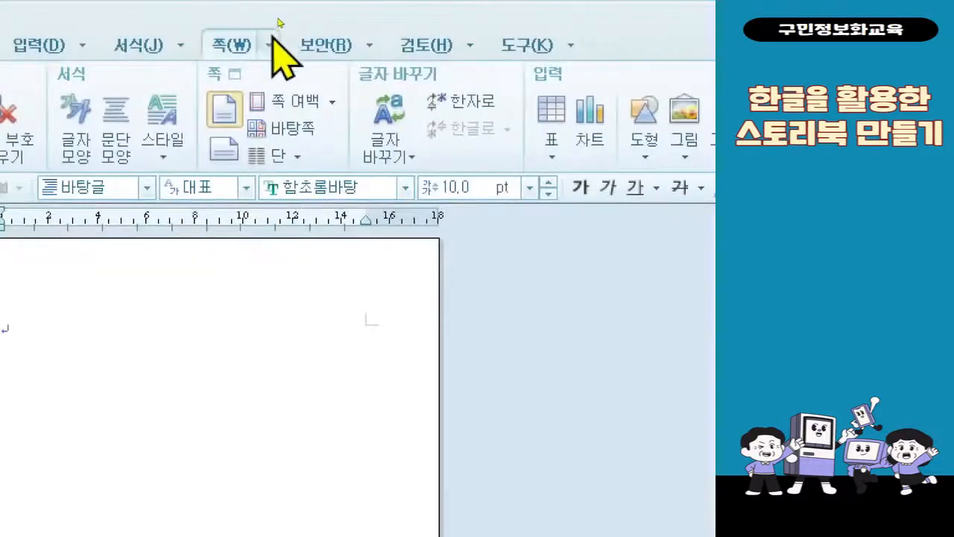
Set the blank document's paper orientation to landscape (가로) in the page setup
click(268, 43)
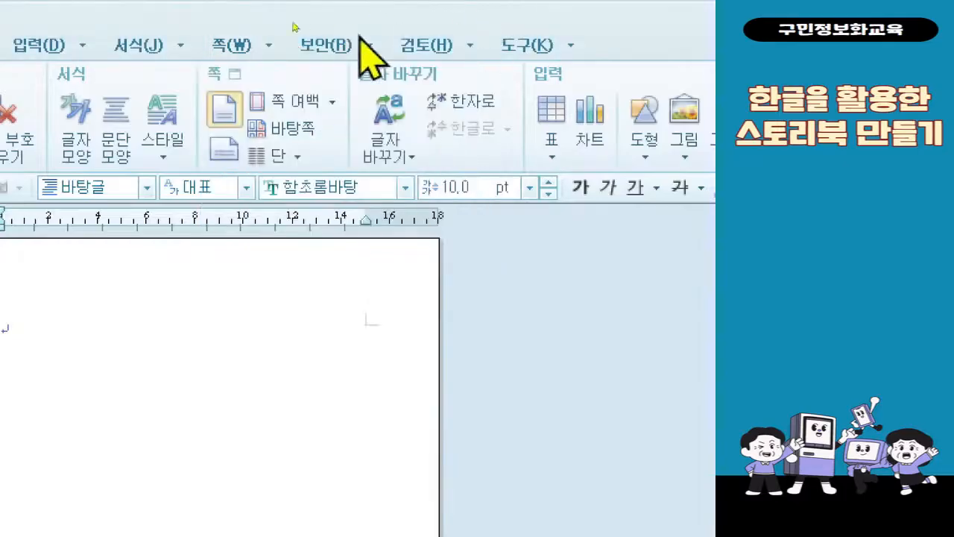
click(269, 46)
click(276, 74)
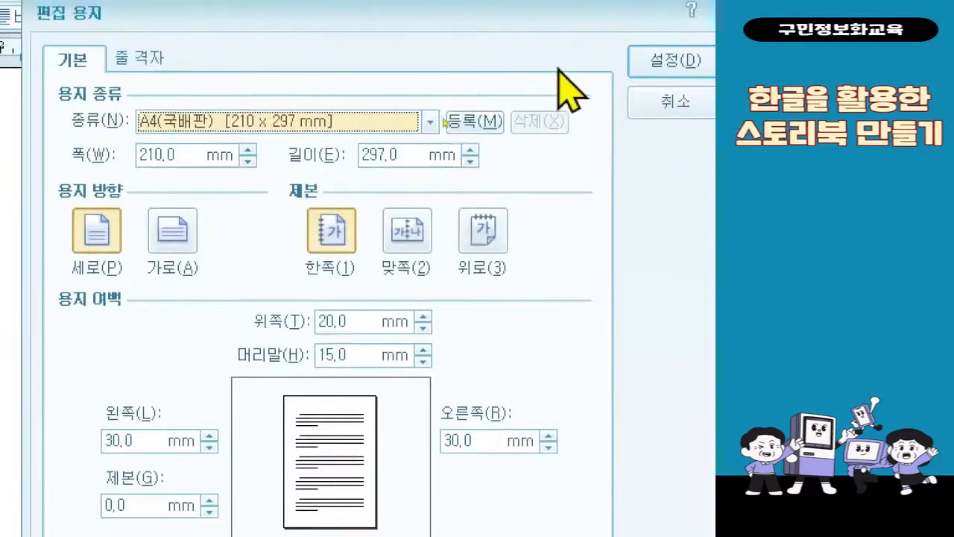
click(166, 247)
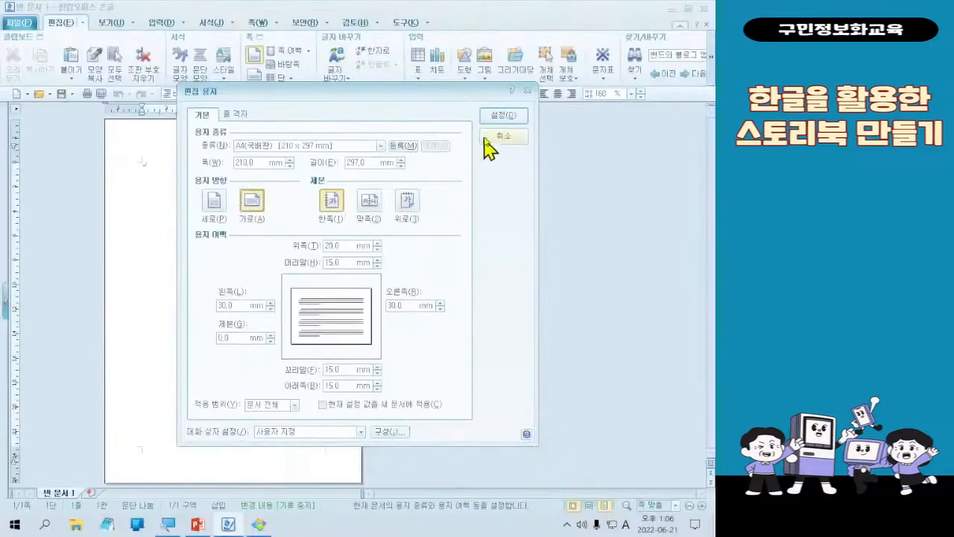
click(669, 72)
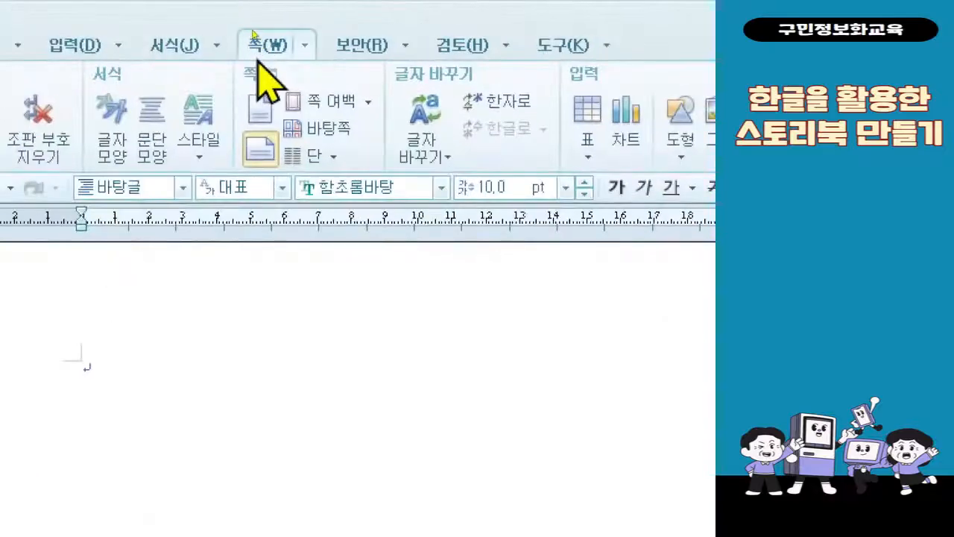
Enable the picture (그림) fill for the page background in the 쪽 테두리/배경 settings
click(253, 41)
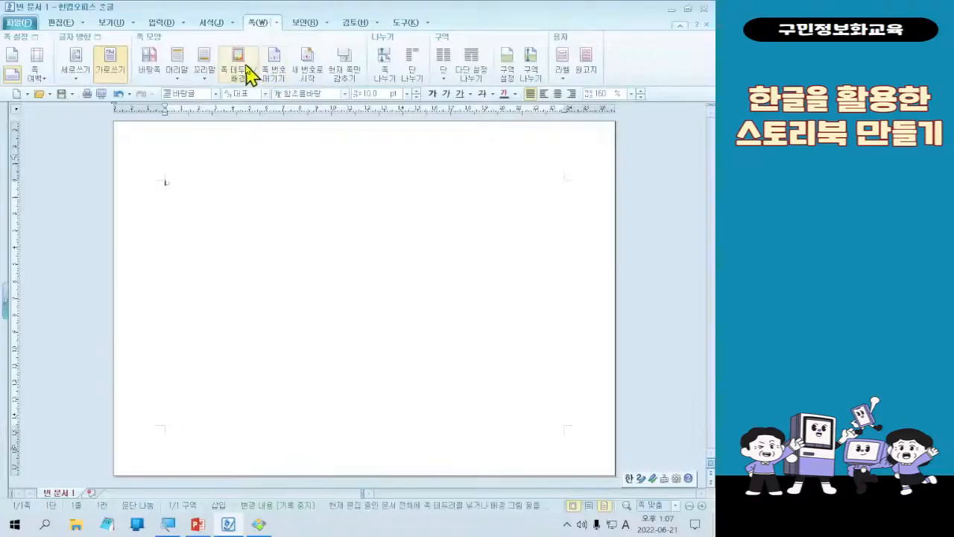
click(239, 68)
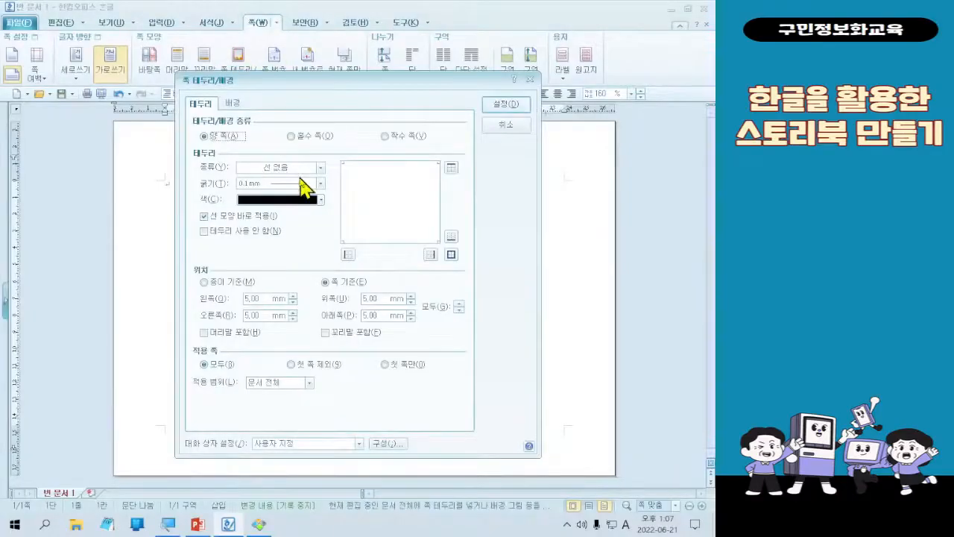
click(234, 104)
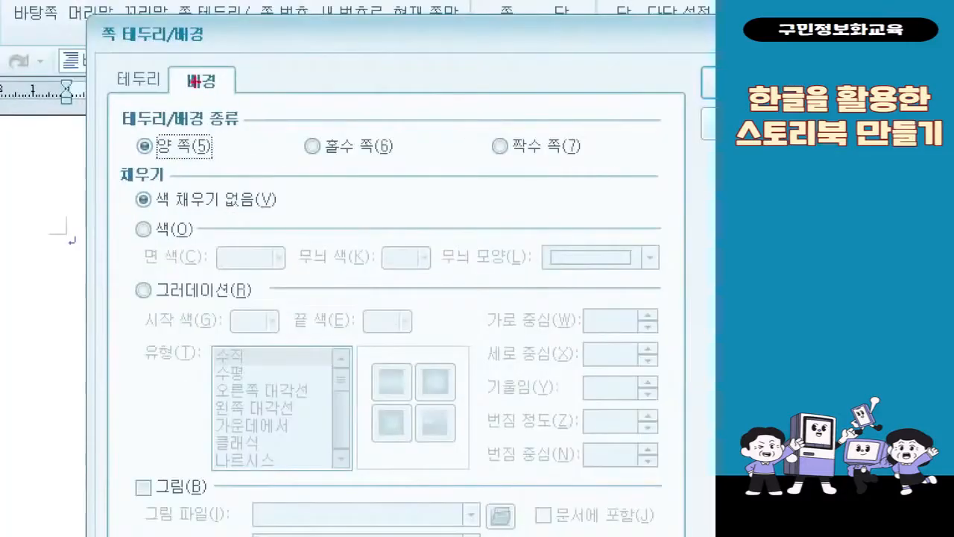
drag(165, 55, 252, 102)
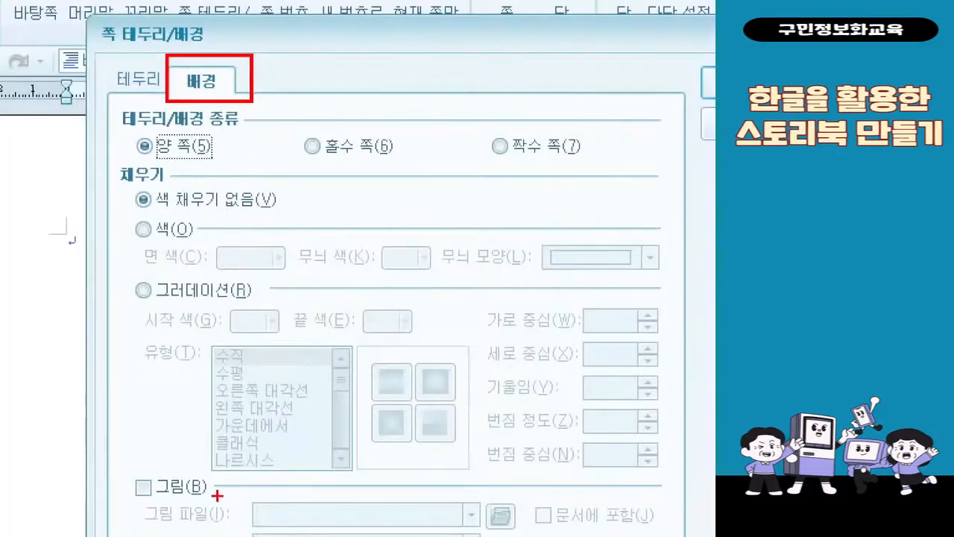
drag(116, 457, 218, 507)
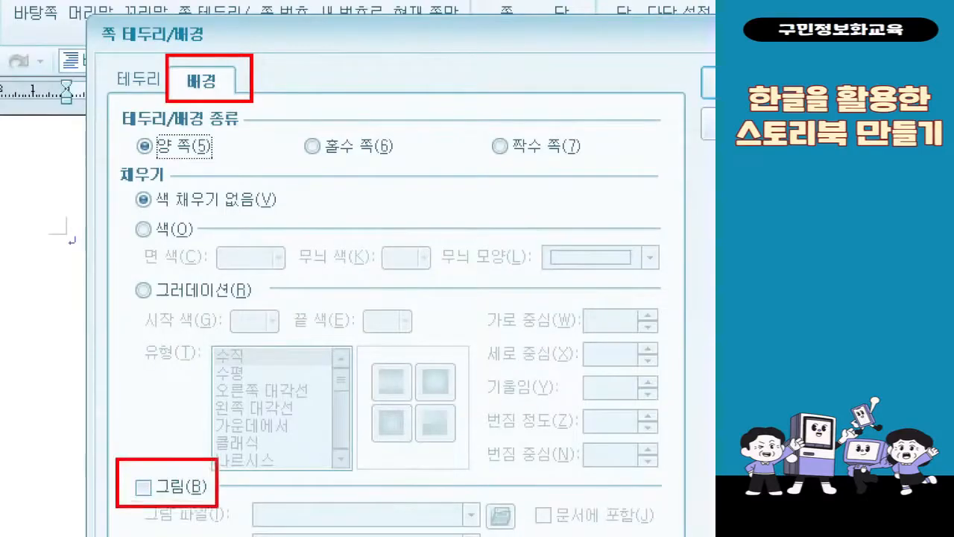
drag(196, 460, 195, 95)
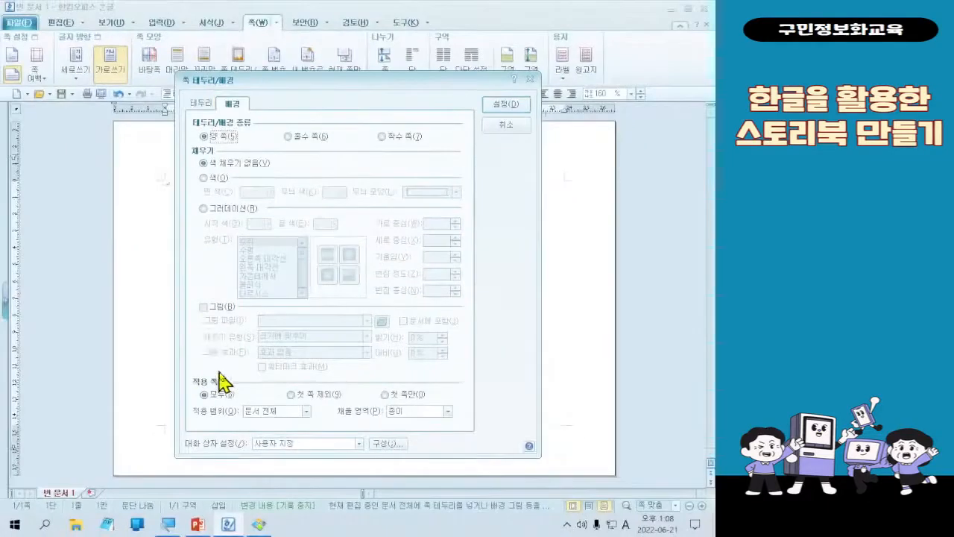
click(222, 307)
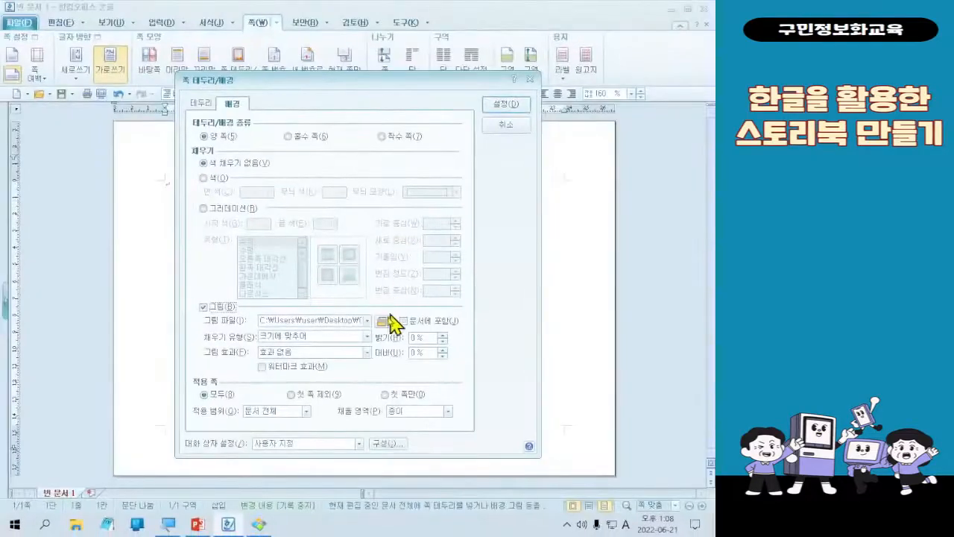
Browse for the background picture in the 6회차 folder inside 예제파일 on the desktop
click(384, 319)
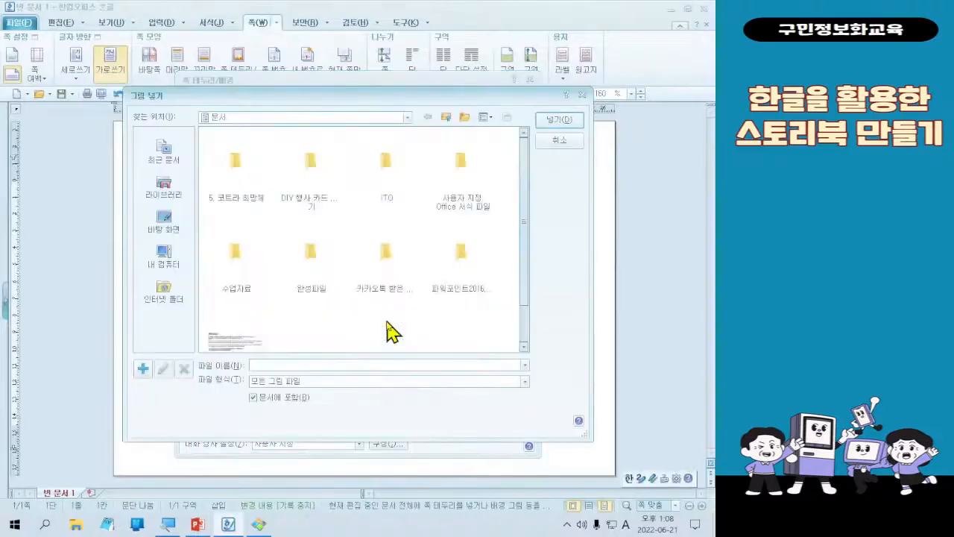
click(186, 241)
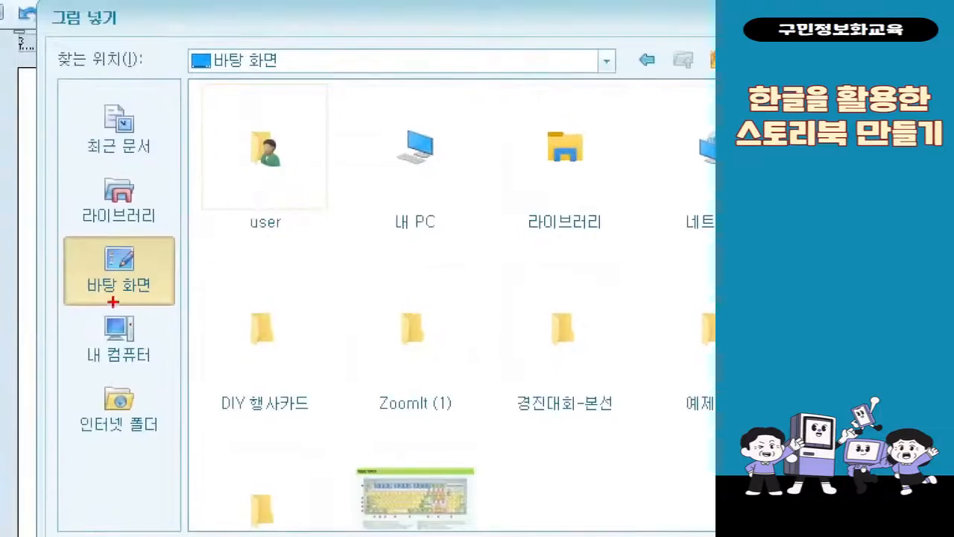
drag(36, 189, 123, 255)
drag(150, 295, 170, 304)
drag(213, 272, 317, 437)
drag(213, 344, 159, 307)
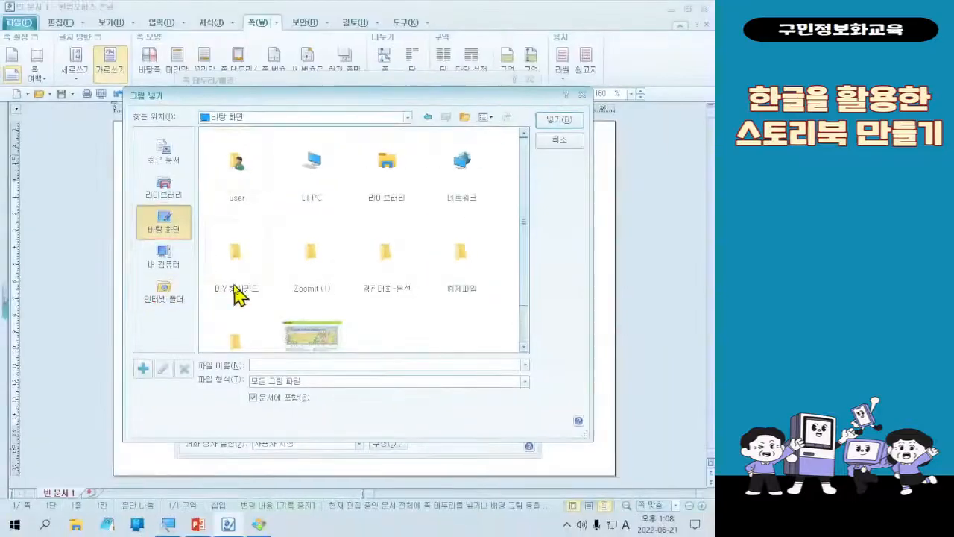
double_click(264, 399)
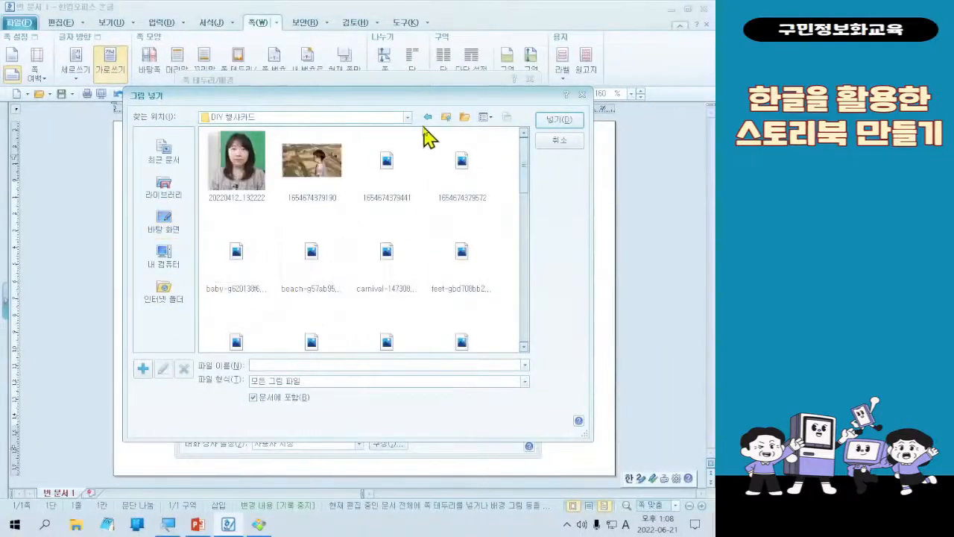
click(176, 228)
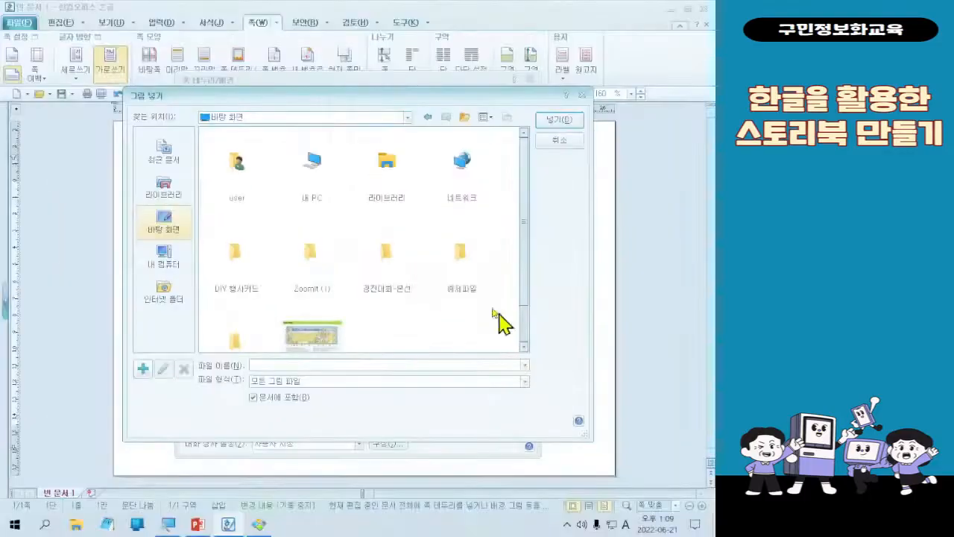
double_click(477, 275)
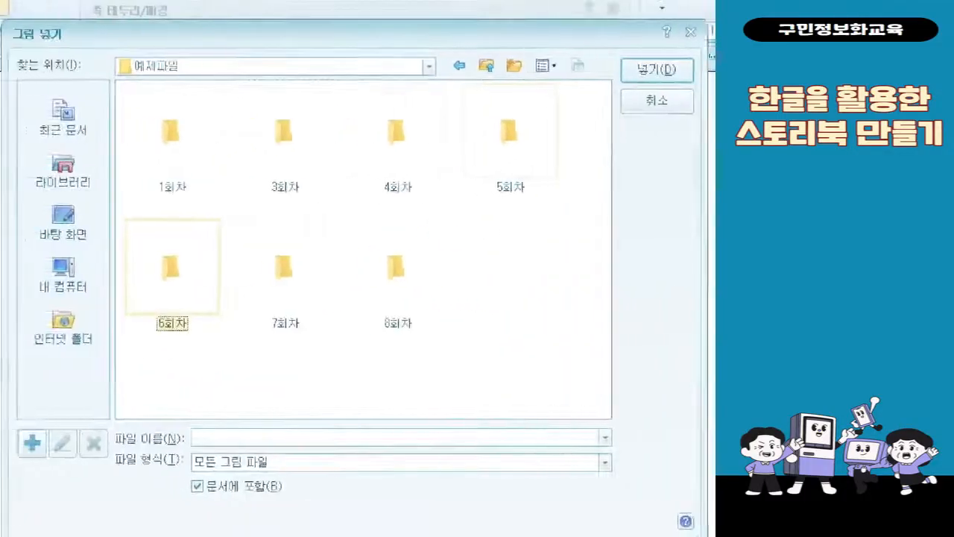
mouse_move(85, 220)
mouse_down()
mouse_move(194, 286)
mouse_move(249, 358)
mouse_up()
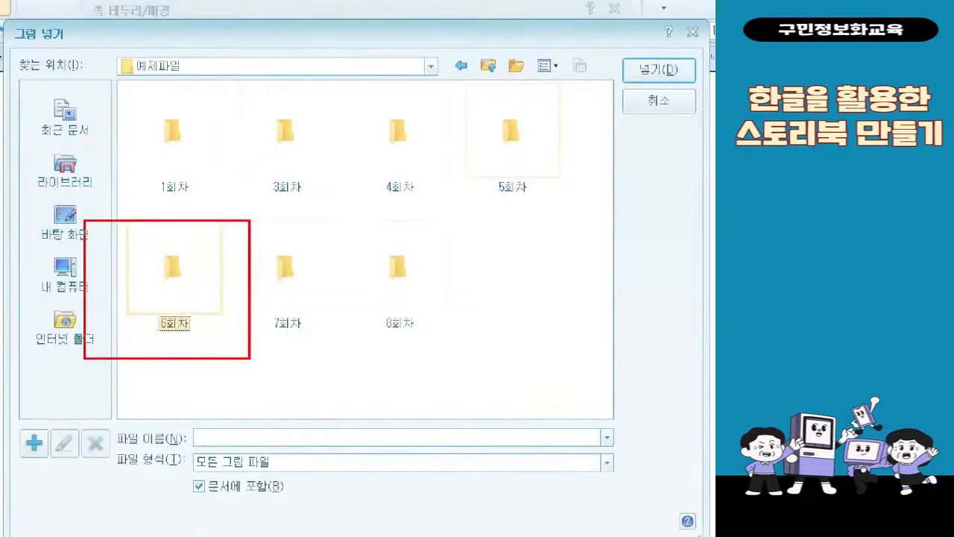
mouse_move(118, 157)
mouse_down()
mouse_move(137, 214)
mouse_move(149, 155)
mouse_up()
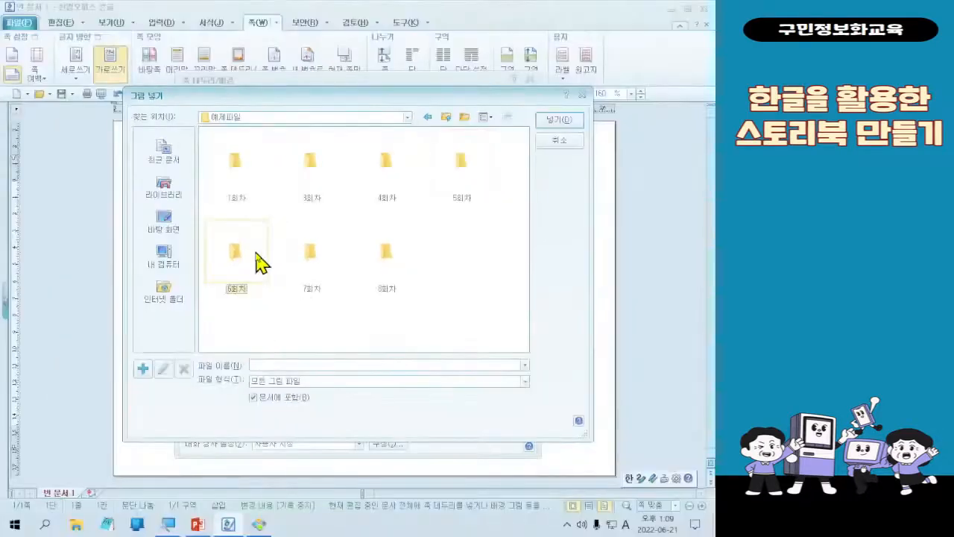
double_click(173, 269)
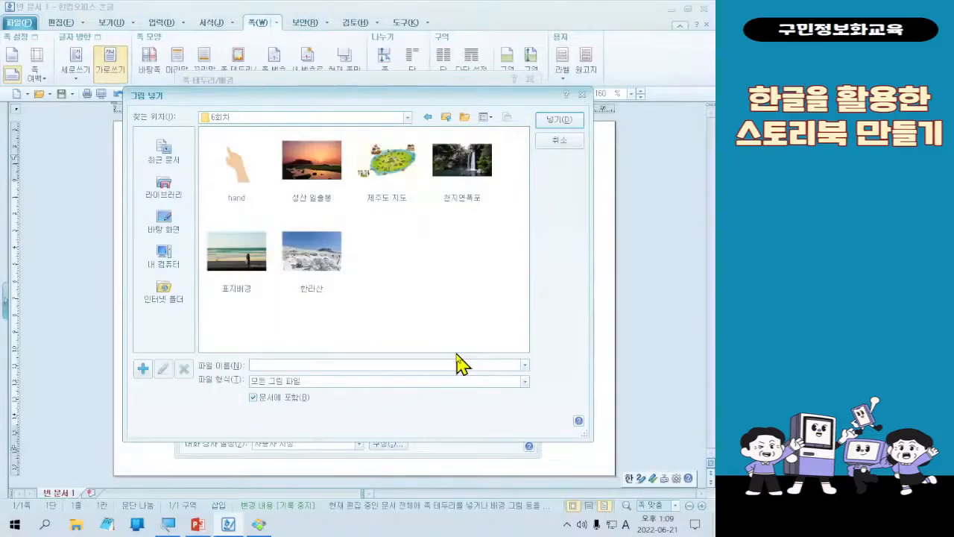
Use the 표지배경 picture as the page background and apply it to the first page only (첫 쪽만)
click(224, 272)
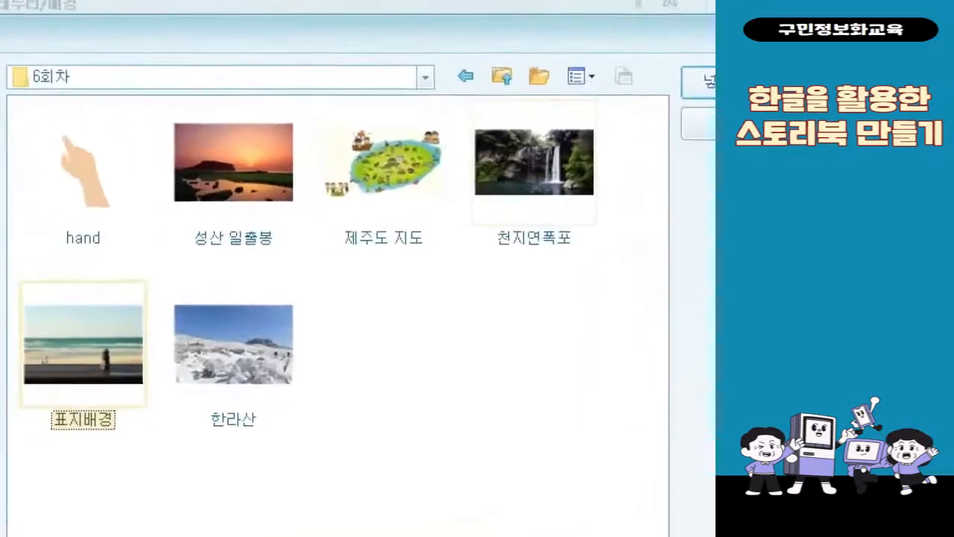
drag(28, 287, 170, 460)
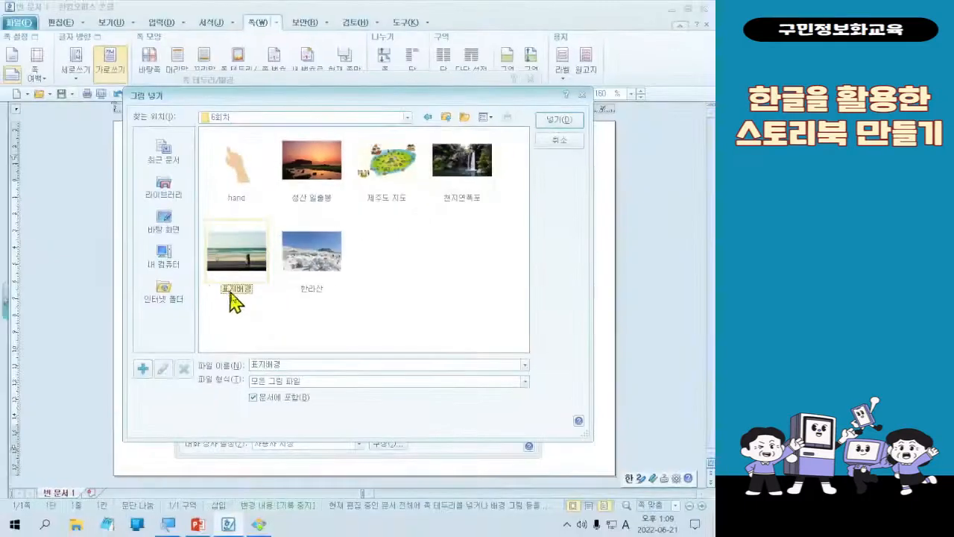
double_click(231, 294)
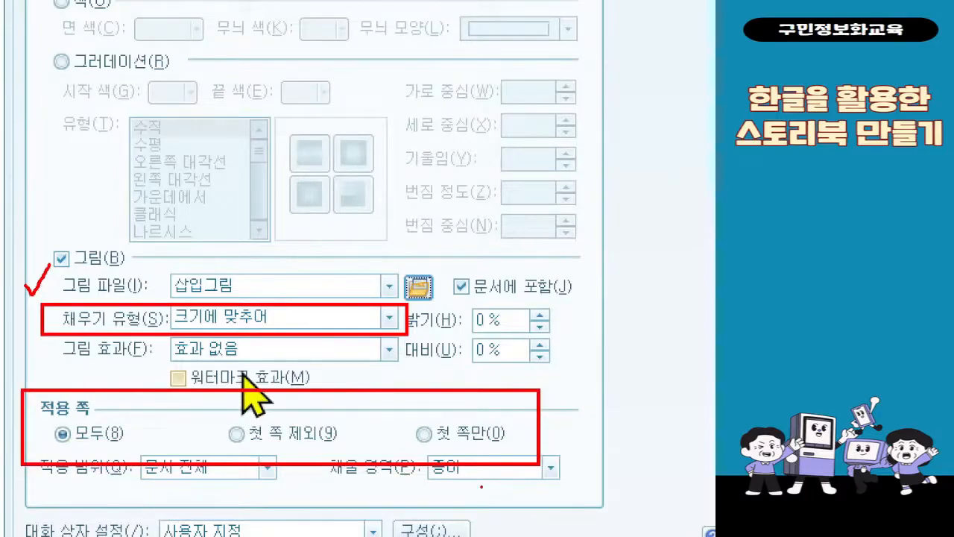
click(447, 440)
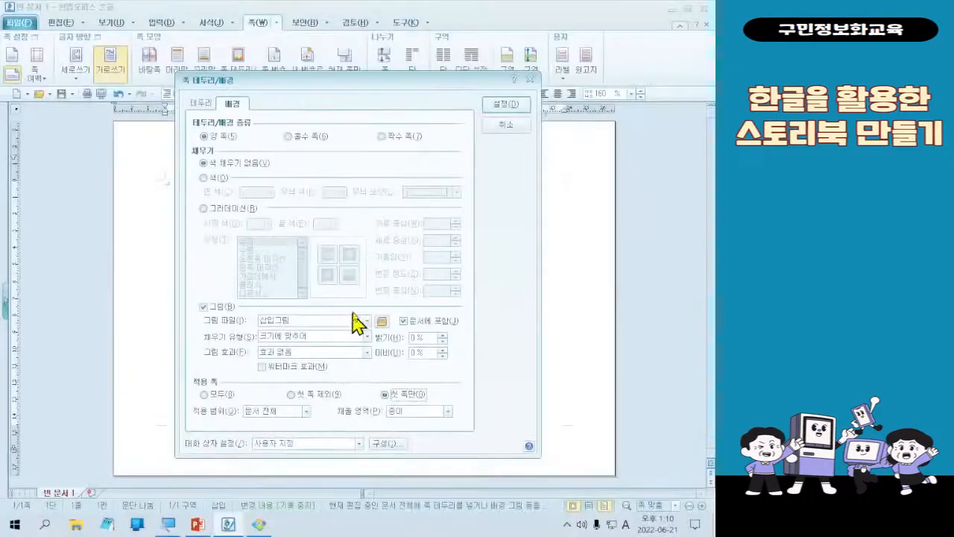
click(517, 117)
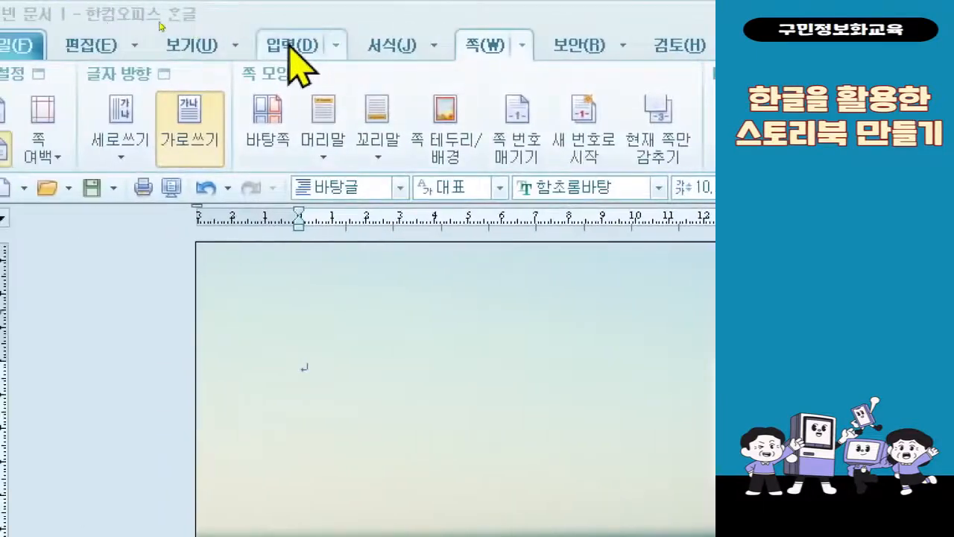
Create a word art (글맵시) on the cover in the purple slanted style with the text 나
click(161, 21)
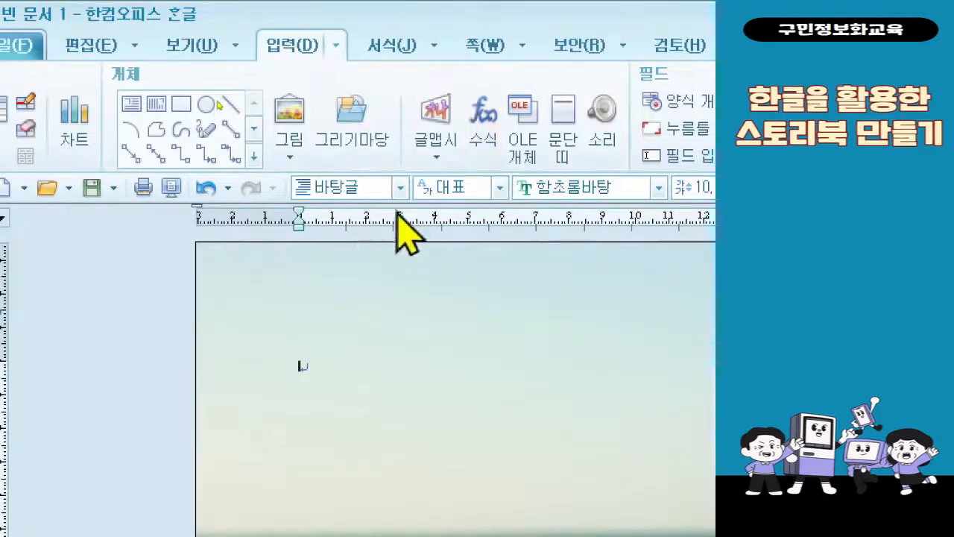
click(431, 134)
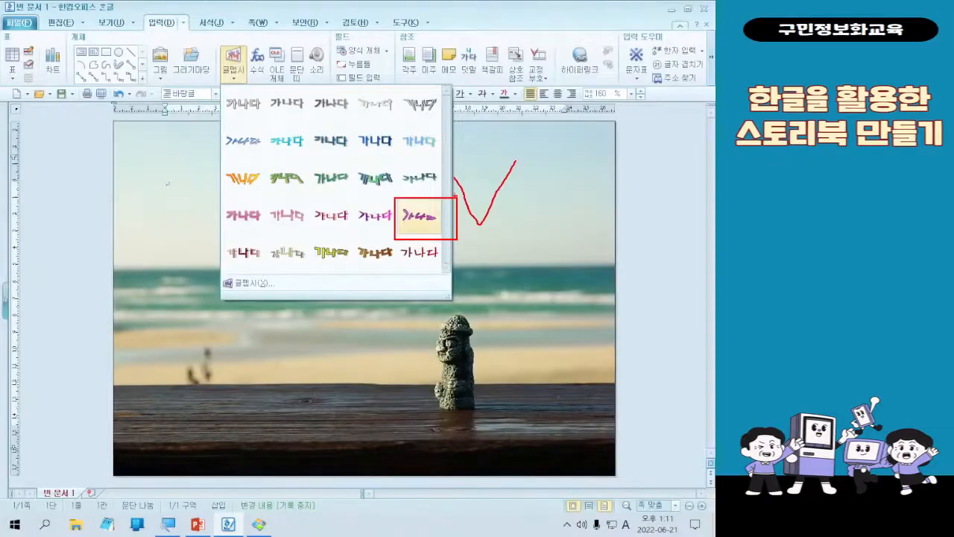
click(227, 65)
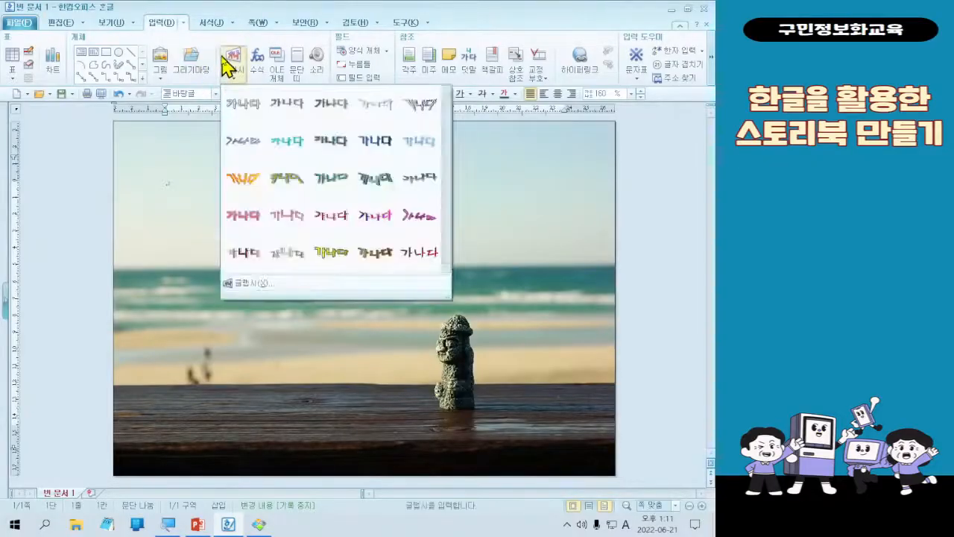
click(410, 249)
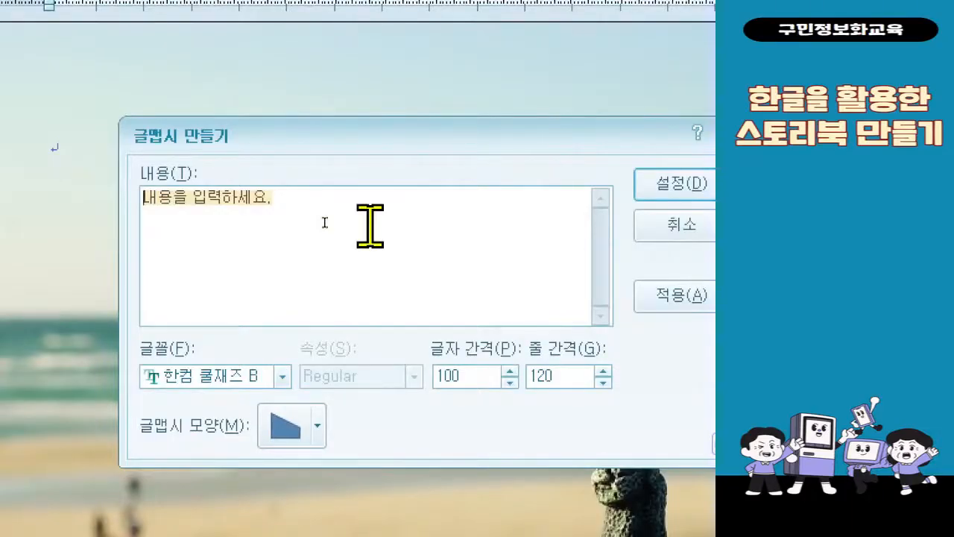
text(내)
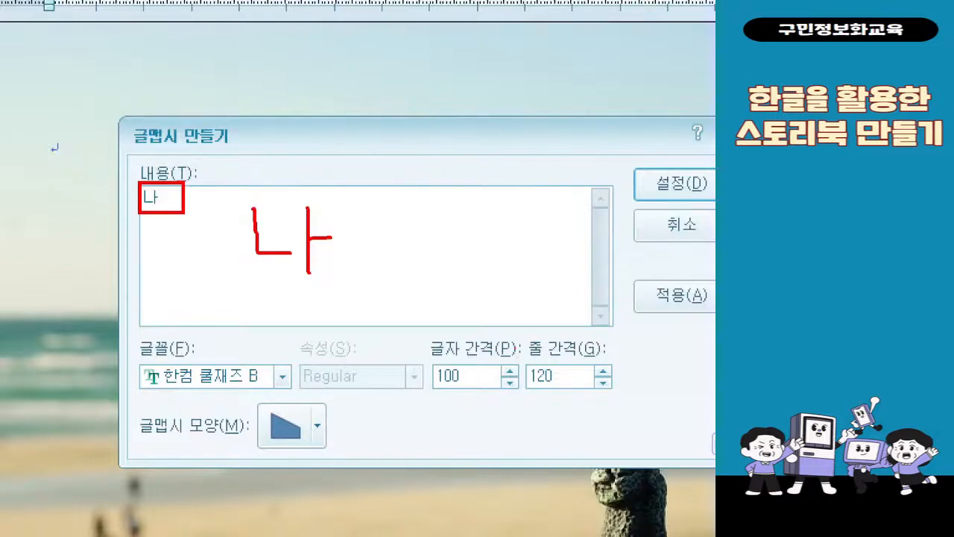
drag(105, 333, 288, 402)
drag(295, 348, 326, 337)
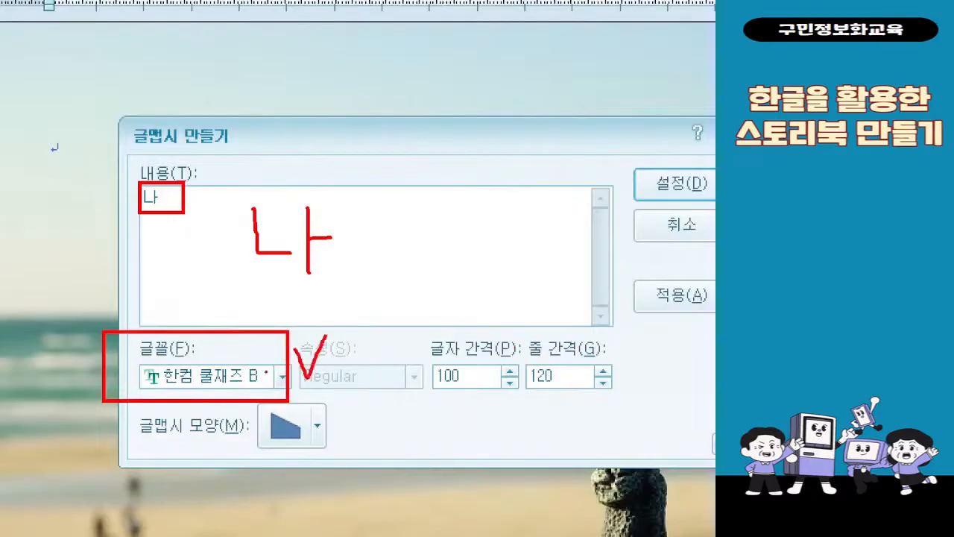
key(Escape)
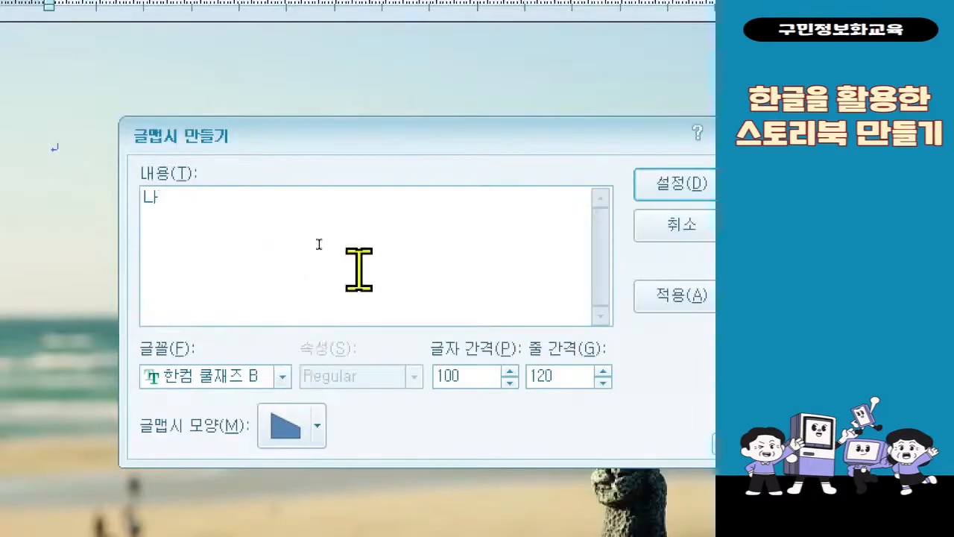
Set the word art's font to 나눔손글씨 붓
click(278, 376)
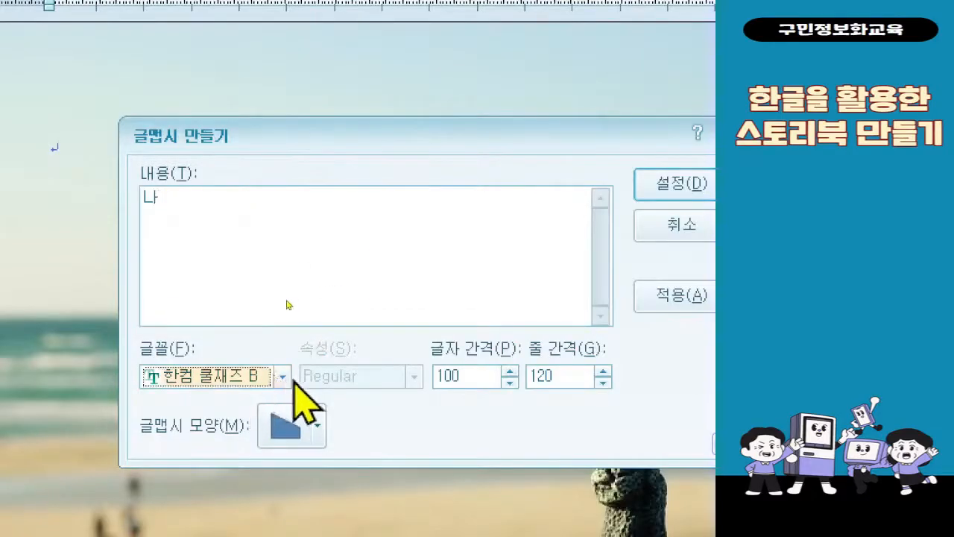
click(282, 377)
scroll(275, 418, down, 10)
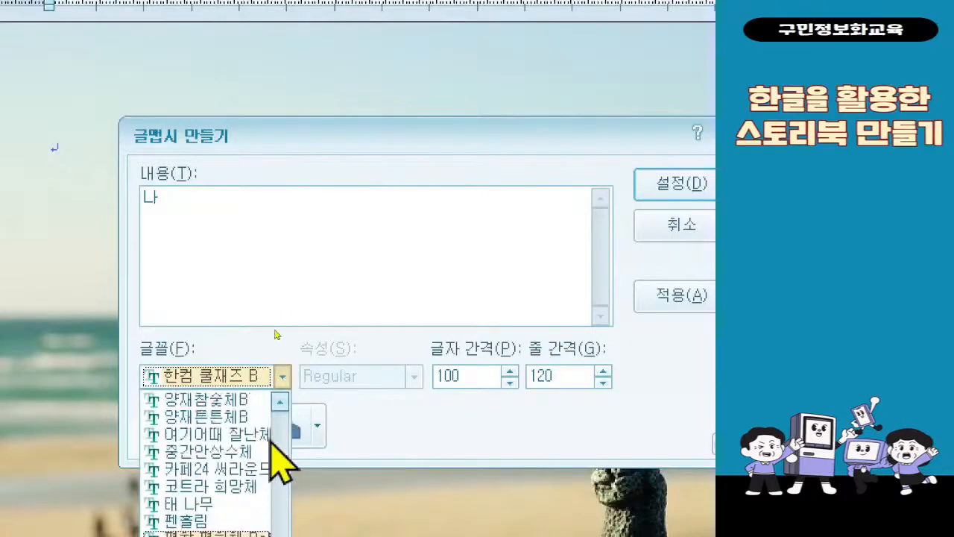
scroll(260, 449, up, 12)
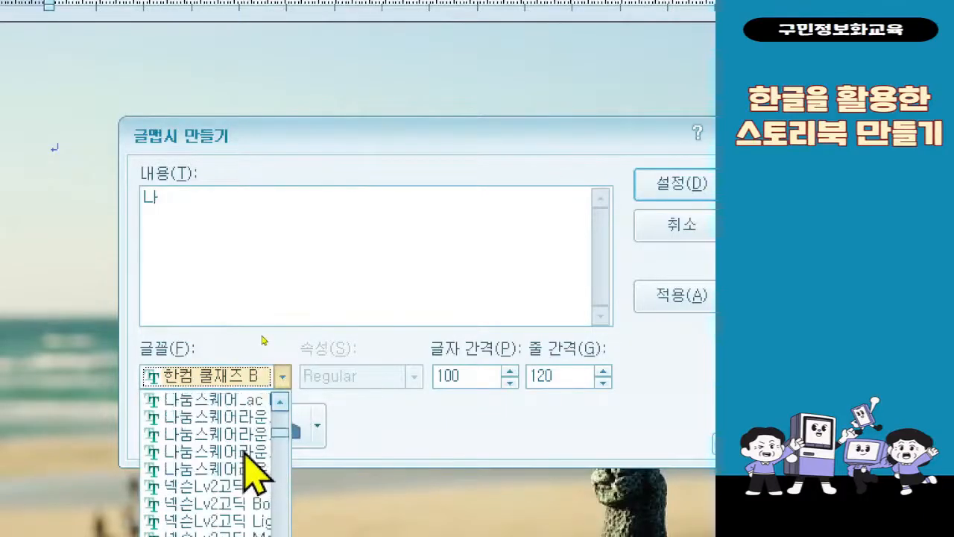
scroll(246, 462, up, 3)
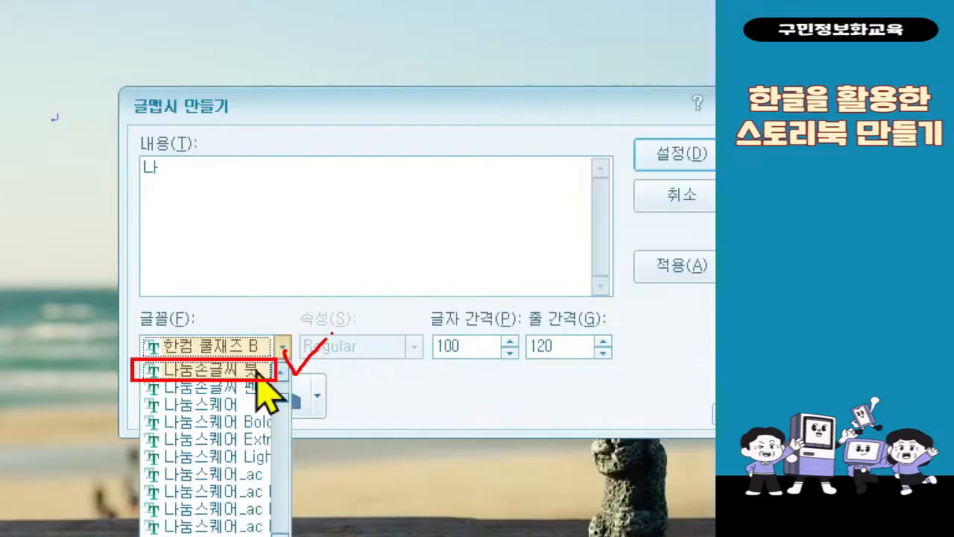
key(Escape)
click(262, 346)
scroll(223, 418, up, 10)
scroll(209, 425, up, 10)
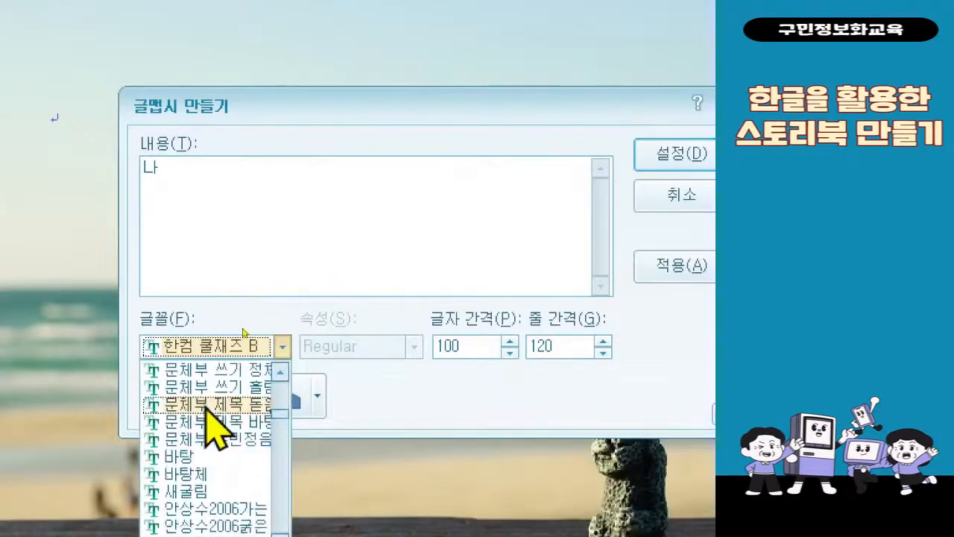
scroll(207, 418, up, 6)
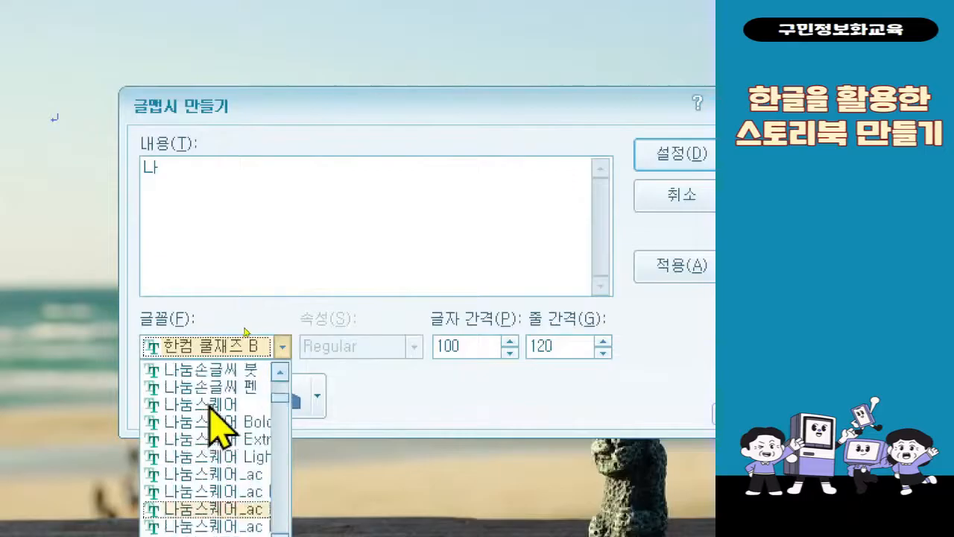
click(211, 429)
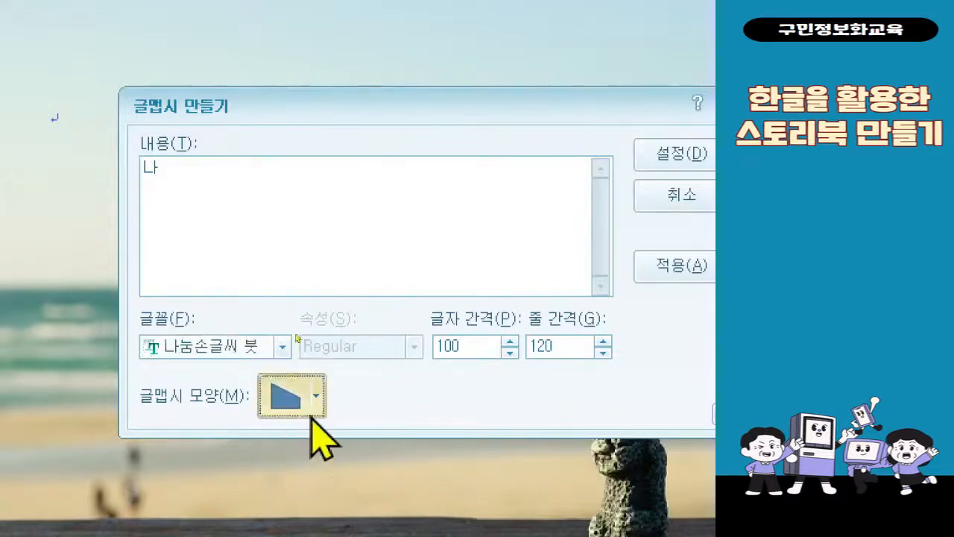
Change the word art's shape (글맵시 모양) to the plain rectangle
click(311, 414)
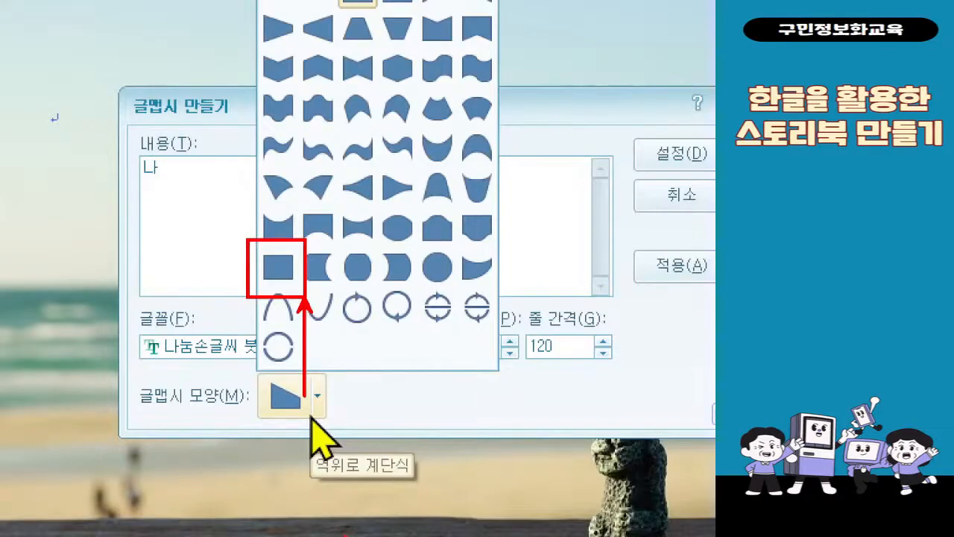
key(Escape)
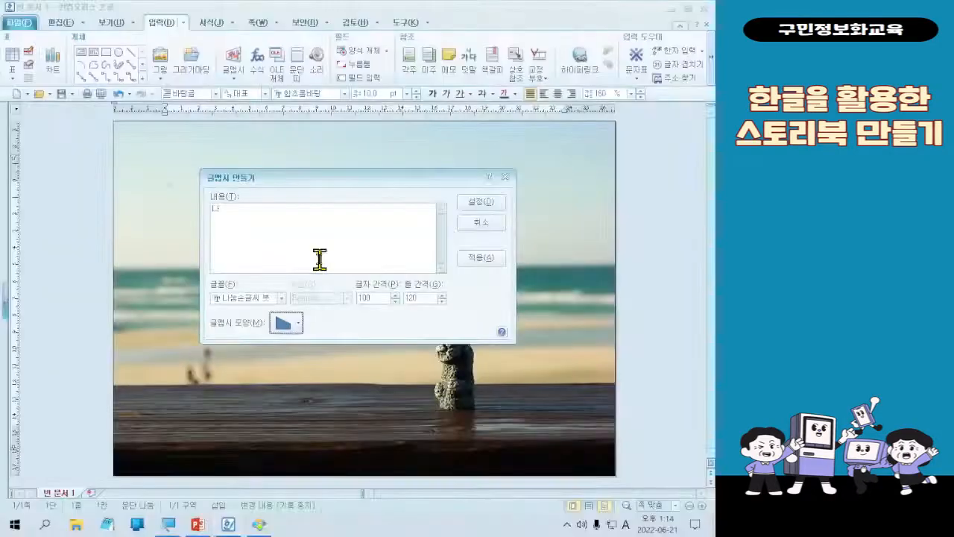
click(290, 323)
click(282, 256)
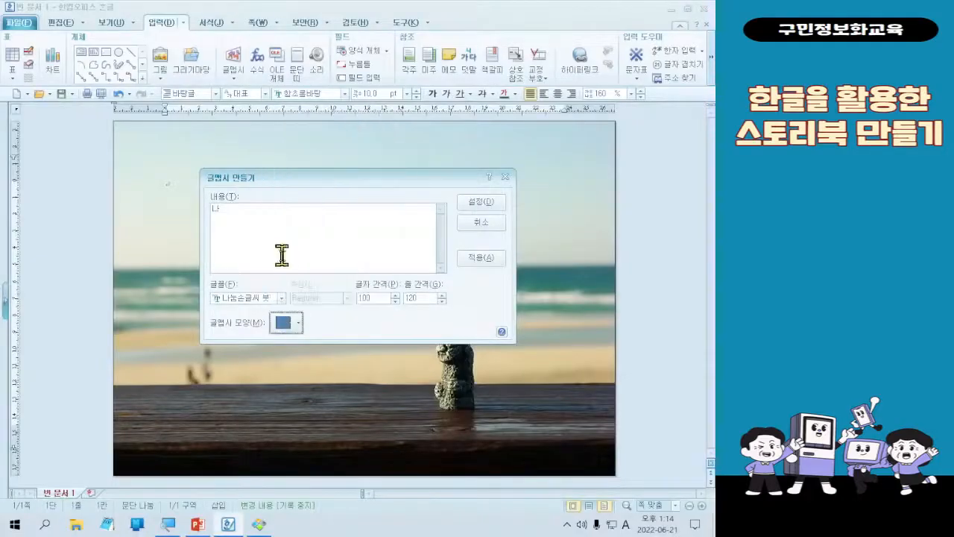
Insert the 나 word art on the cover and enlarge it to about 30 × 30 mm
click(481, 202)
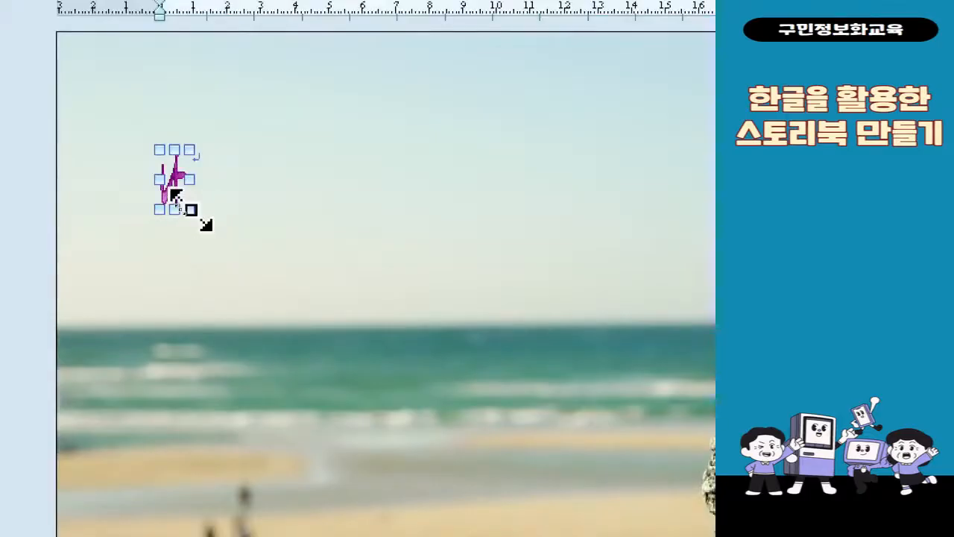
drag(191, 210, 263, 252)
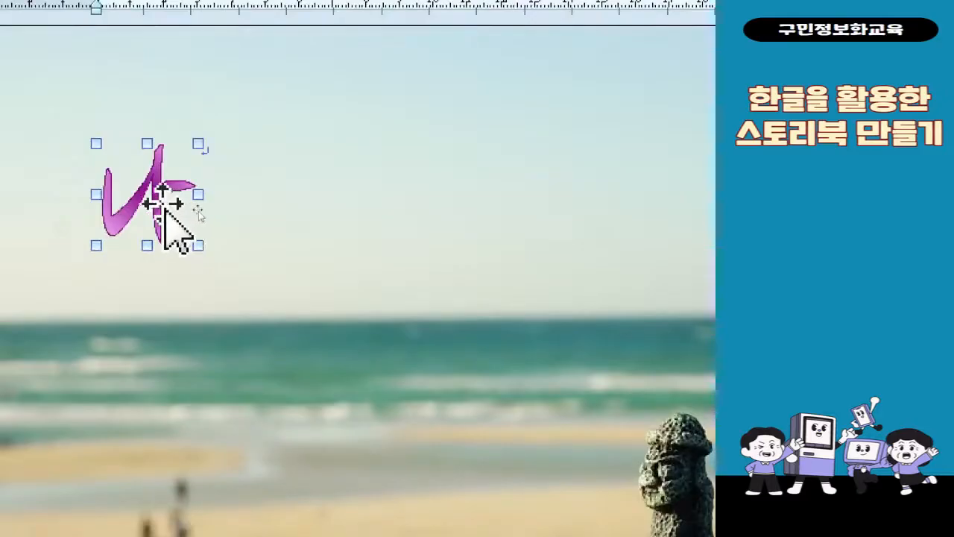
Place the 나 word art in front of the body text and move it down about 9 mm
double_click(164, 210)
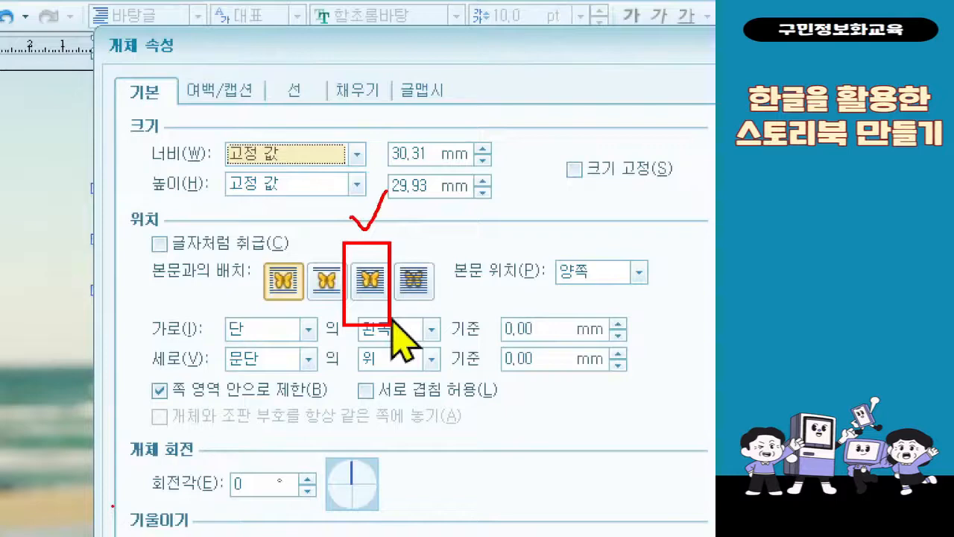
click(373, 277)
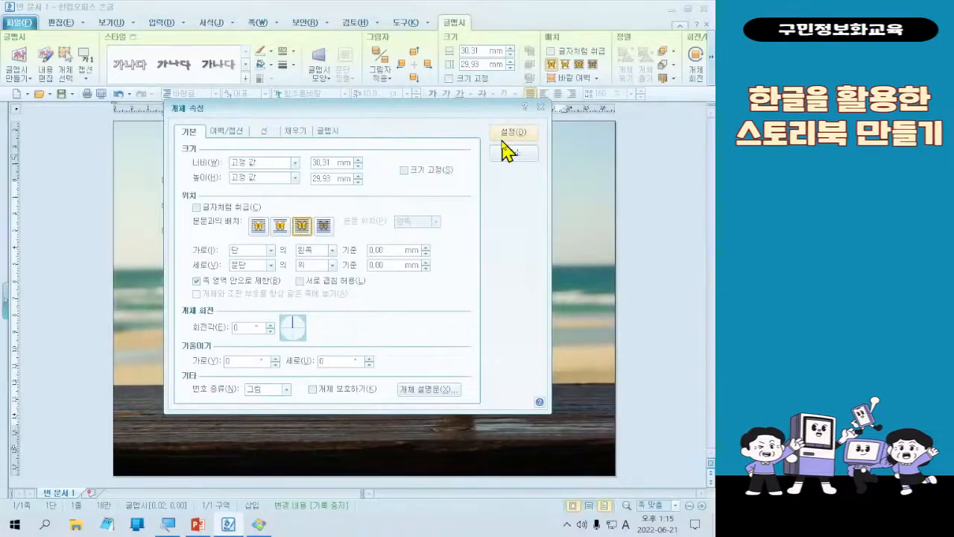
click(503, 136)
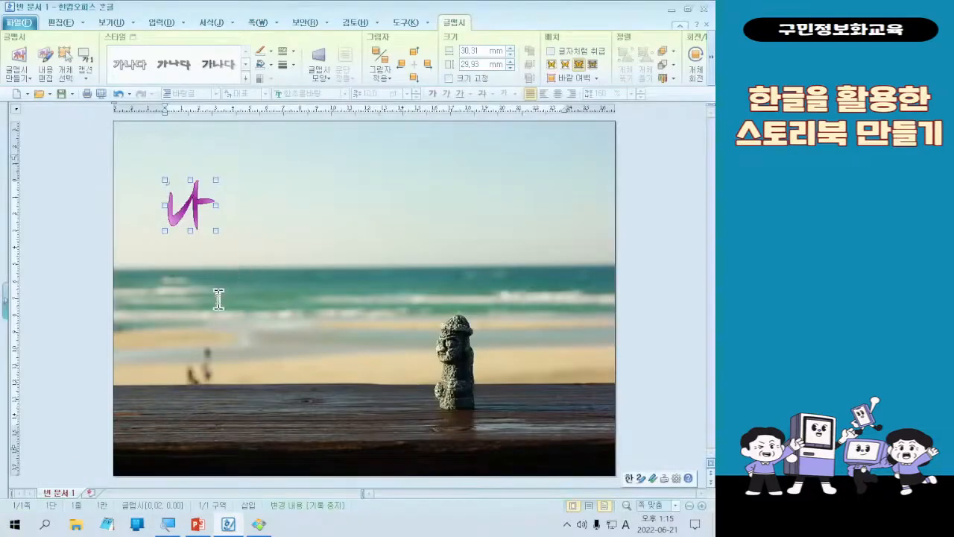
drag(184, 224, 187, 240)
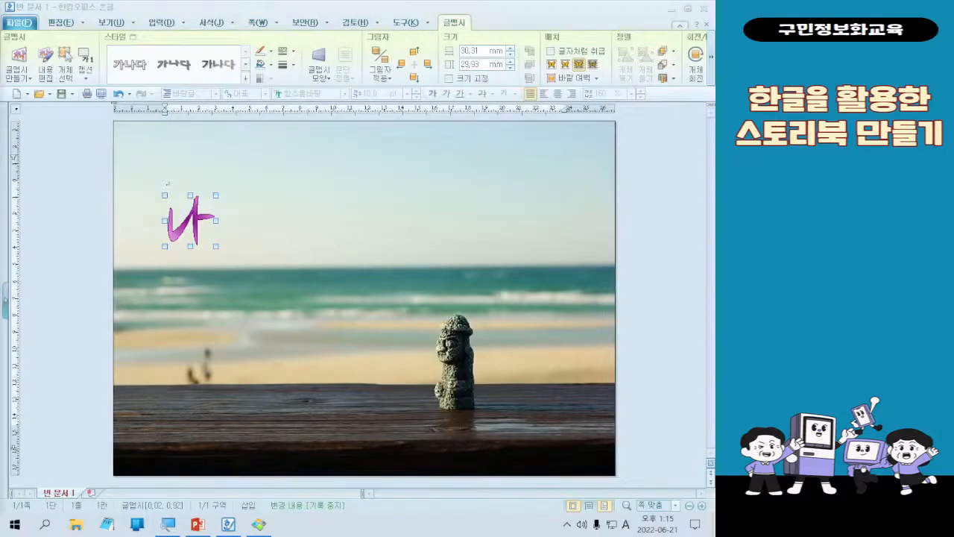
key(Hangul)
key(ctrl)
key(ctrl)
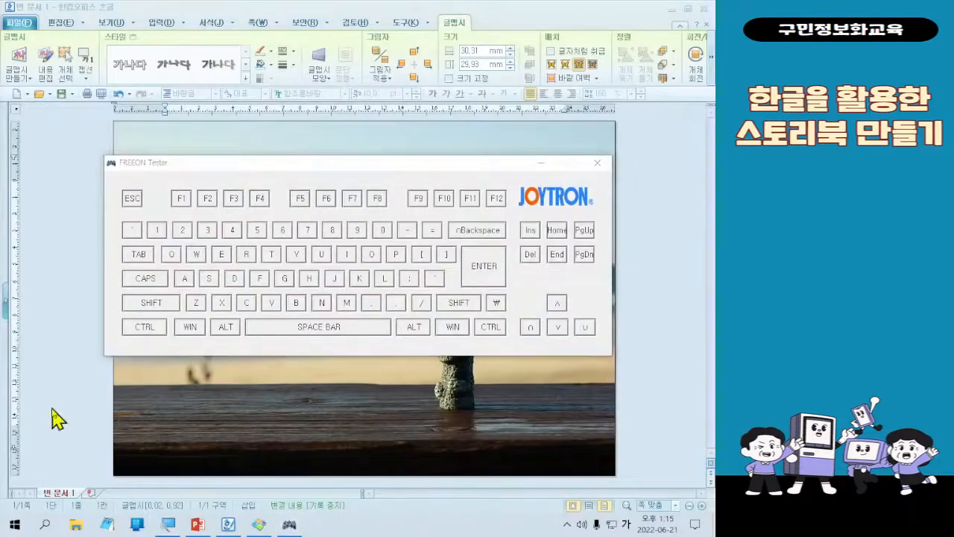
key(ctrl)
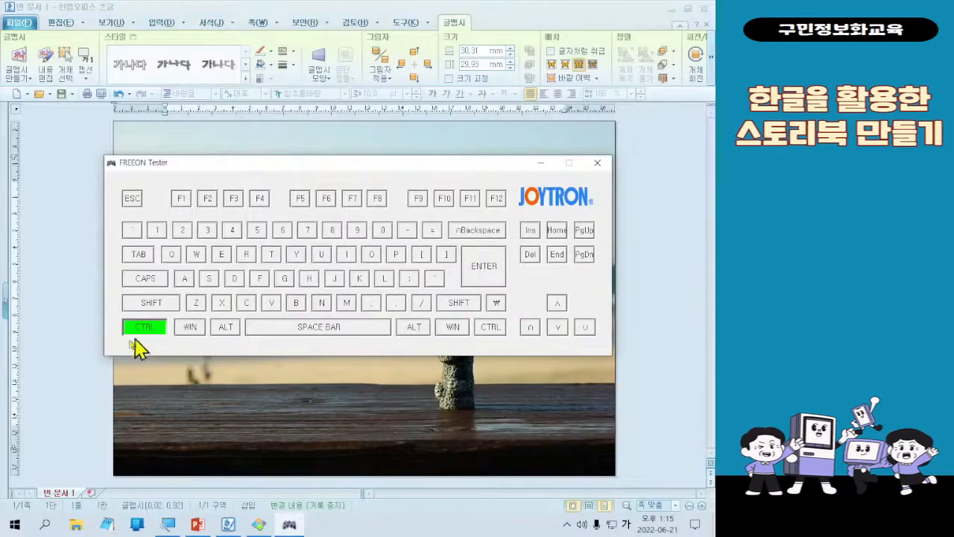
click(177, 329)
key(ctrl)
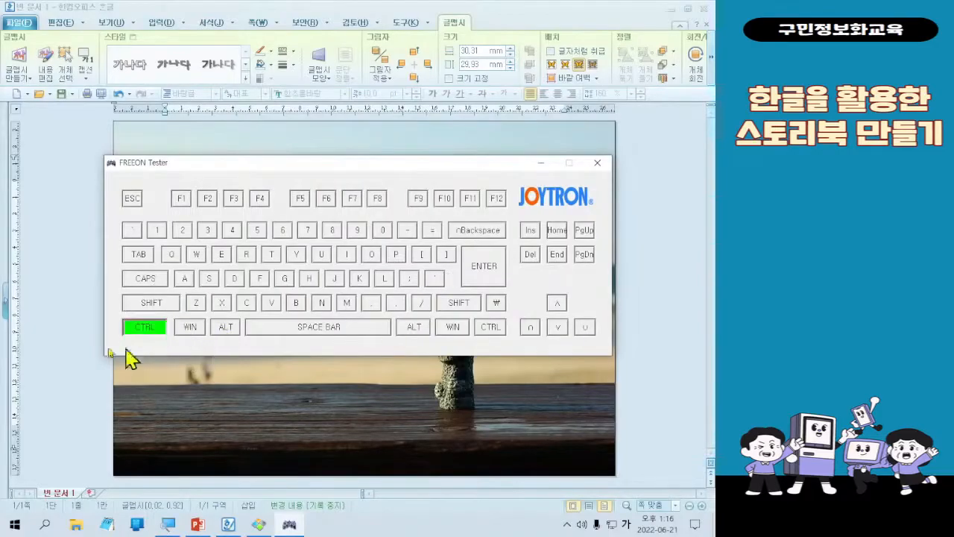
key(ctrl)
key(ctrl)
key(ctrl)
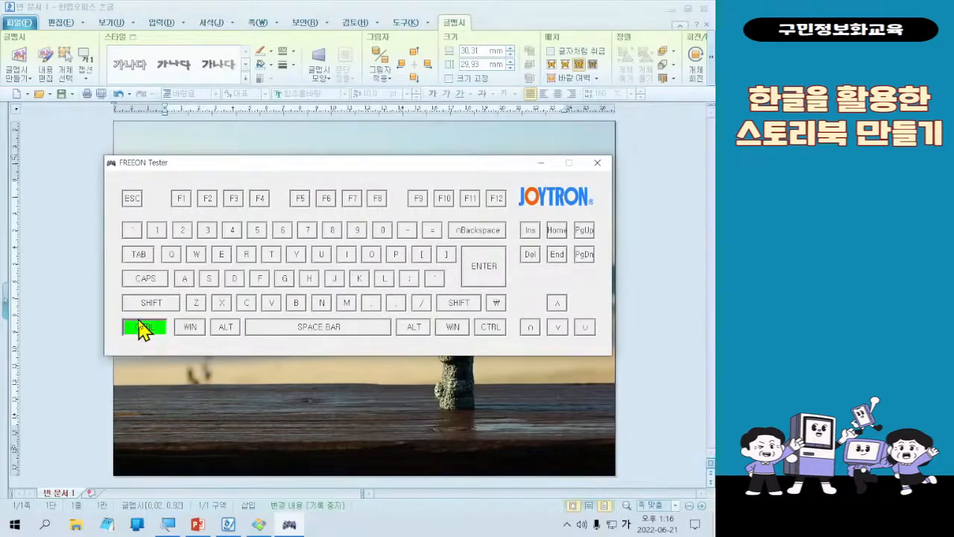
key(ctrl)
key(ctrl)
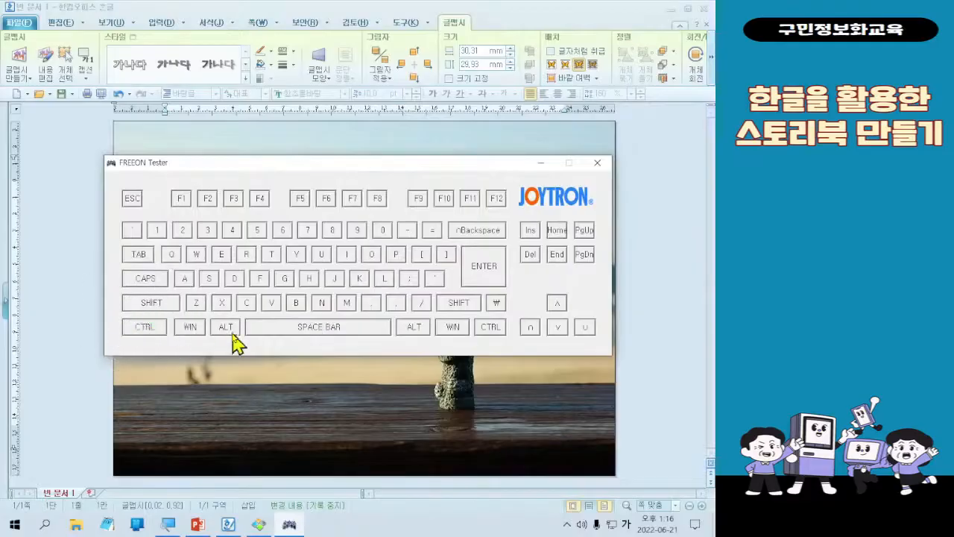
click(540, 164)
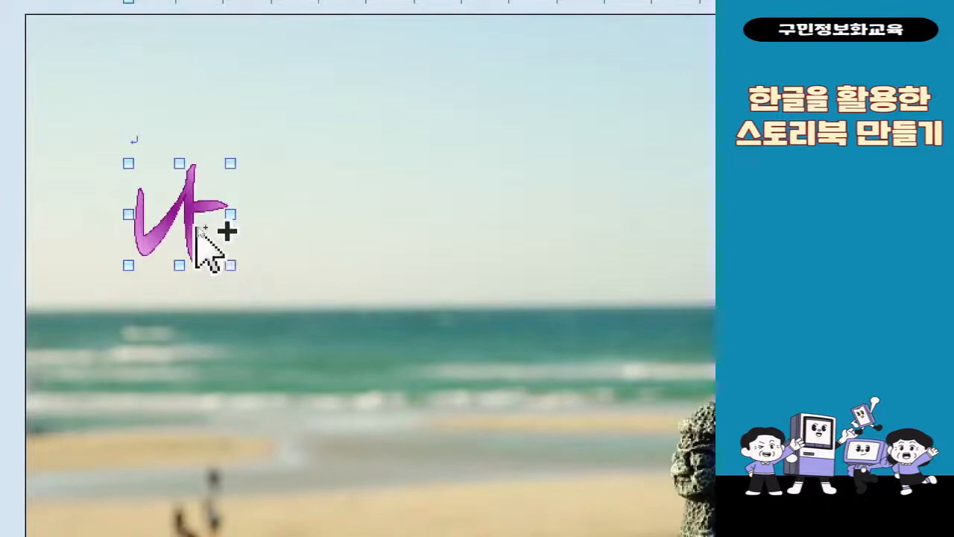
Duplicate the 나 word art directly to its right and change the copy's text to 의
drag(196, 228, 314, 231)
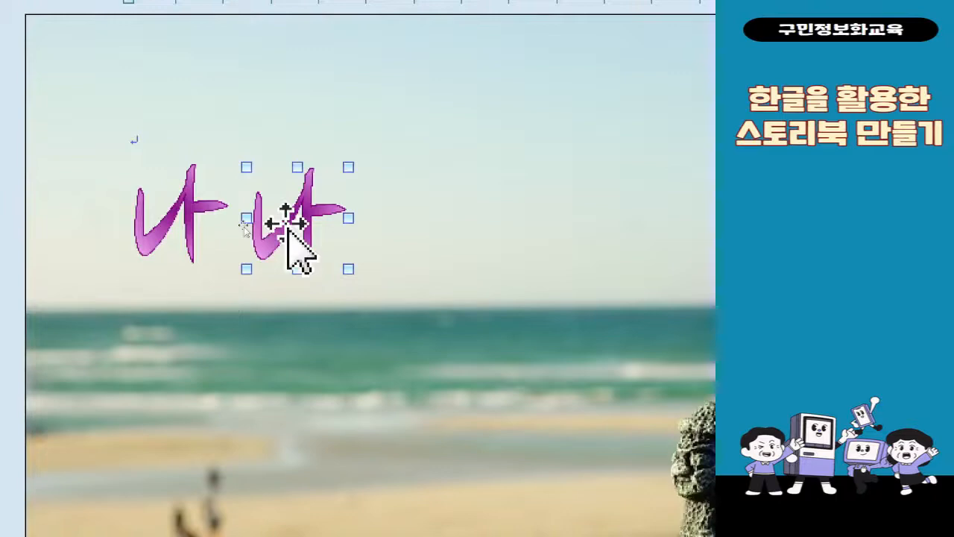
double_click(286, 225)
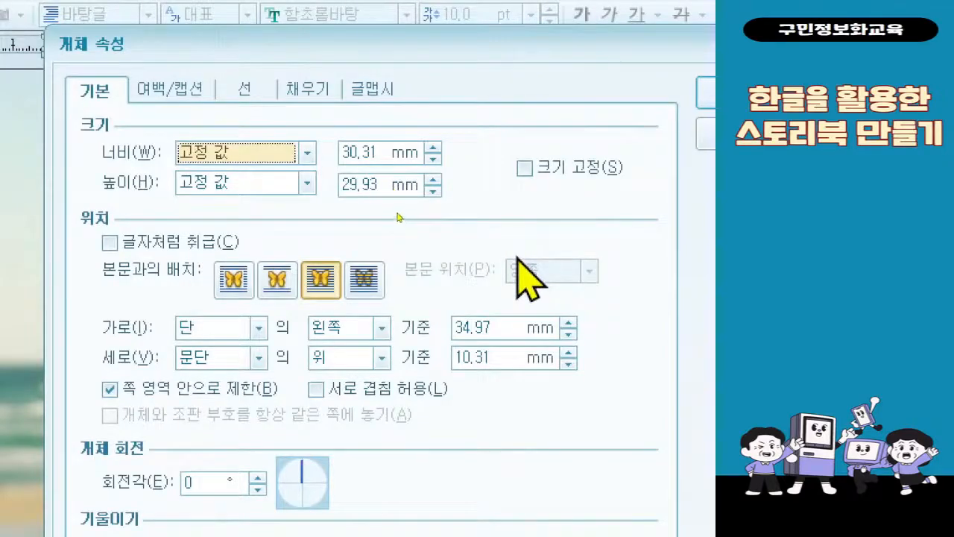
click(387, 97)
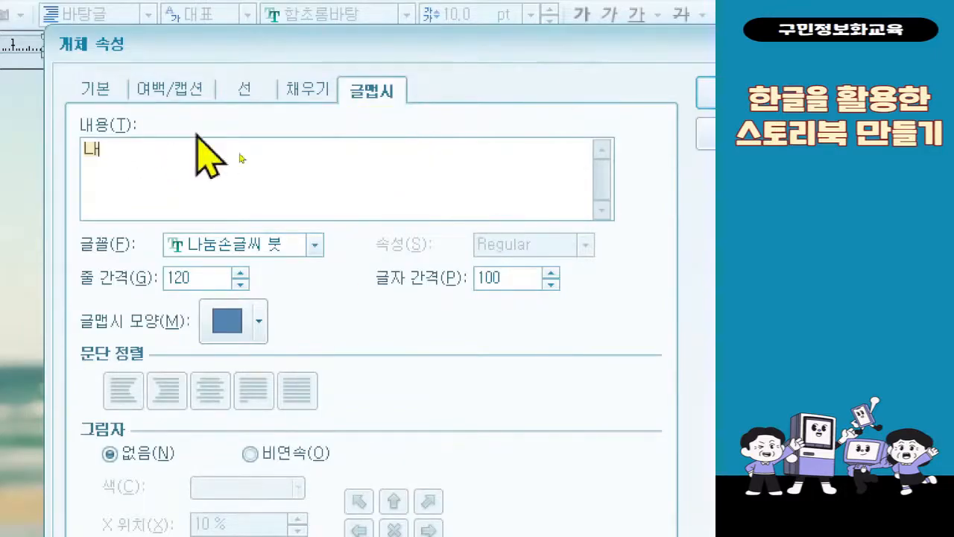
key(BackSpace)
text(의)
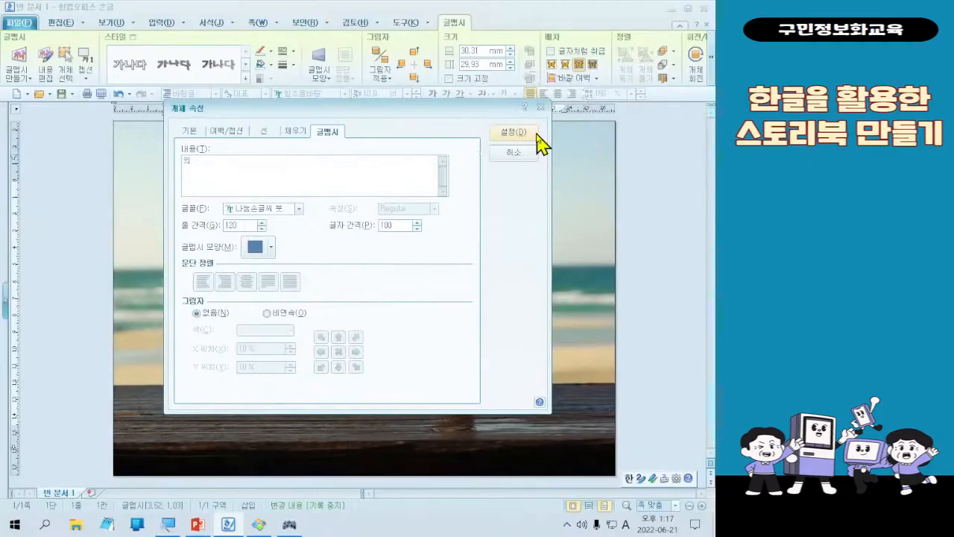
click(535, 134)
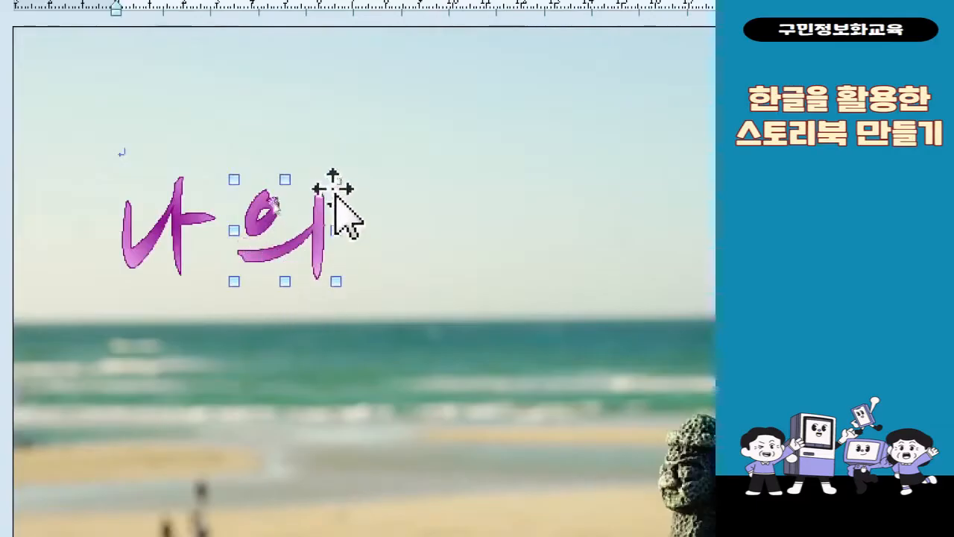
Shrink the 의 word art to slightly over half its size, keeping its lower-left corner in place
drag(336, 178, 292, 224)
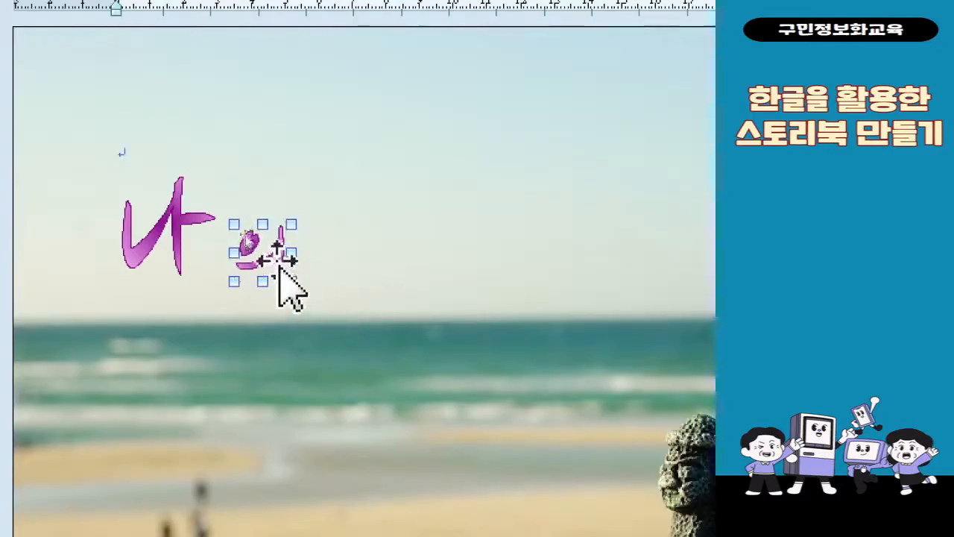
Move the 의 word art slightly left so it sits closer to 나, and deselect it
drag(258, 255, 248, 256)
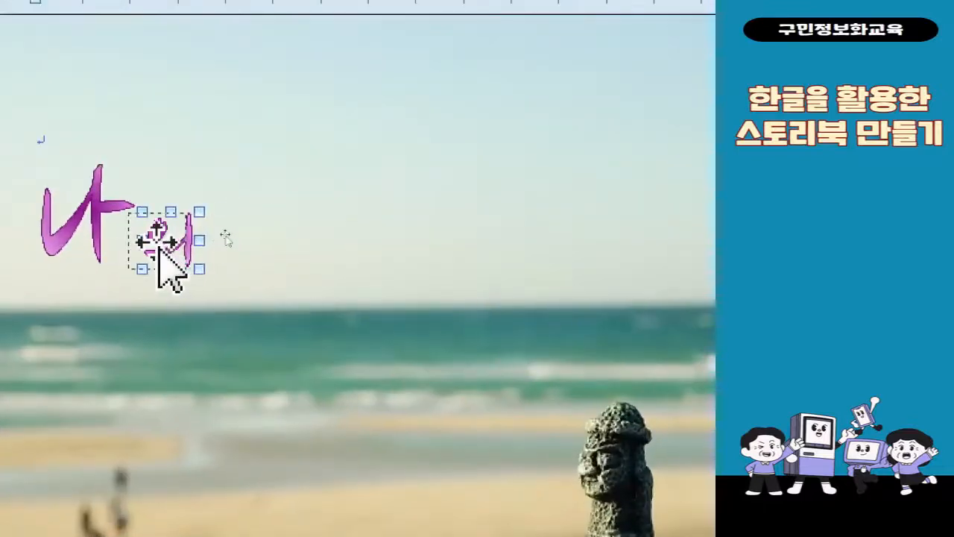
click(362, 258)
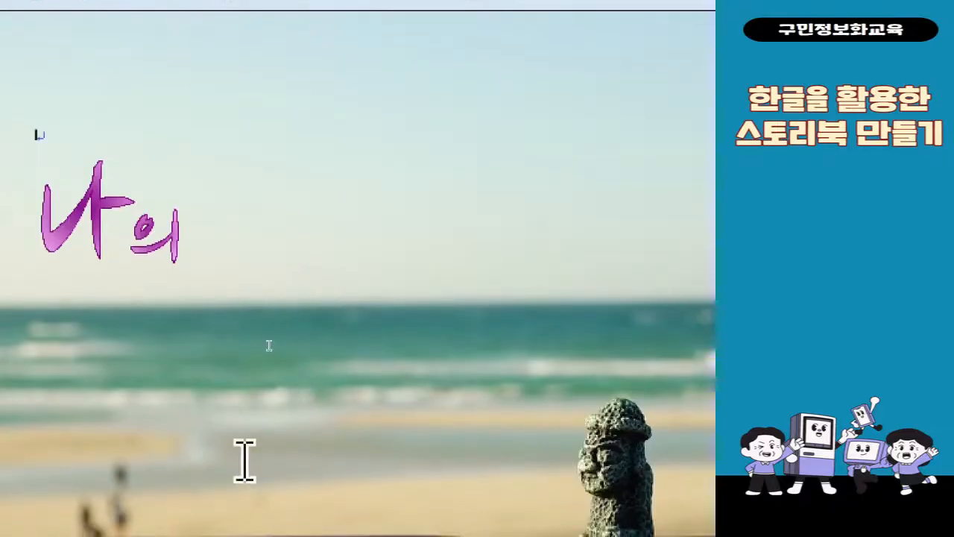
click(216, 266)
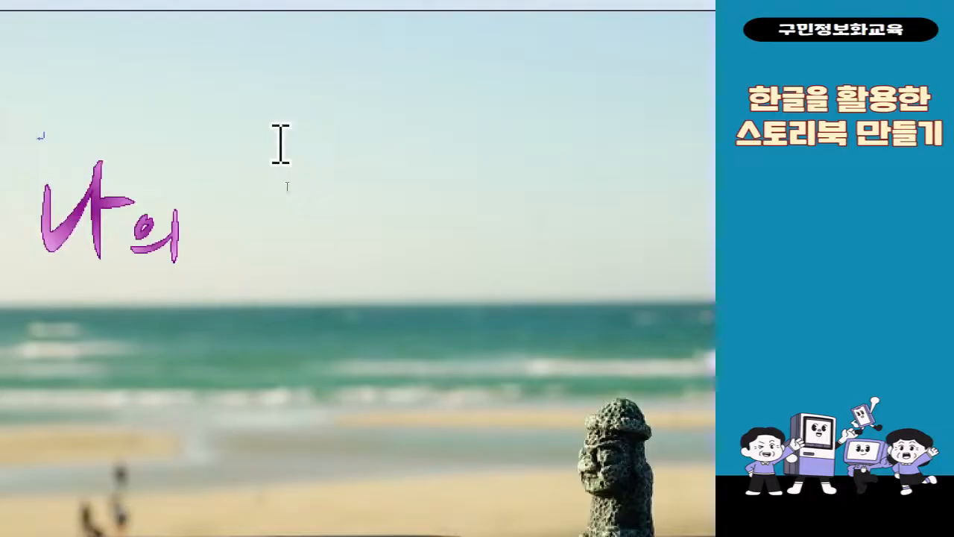
Duplicate the 나 word art to the right of 의 and change the copy's text to 여행
click(96, 214)
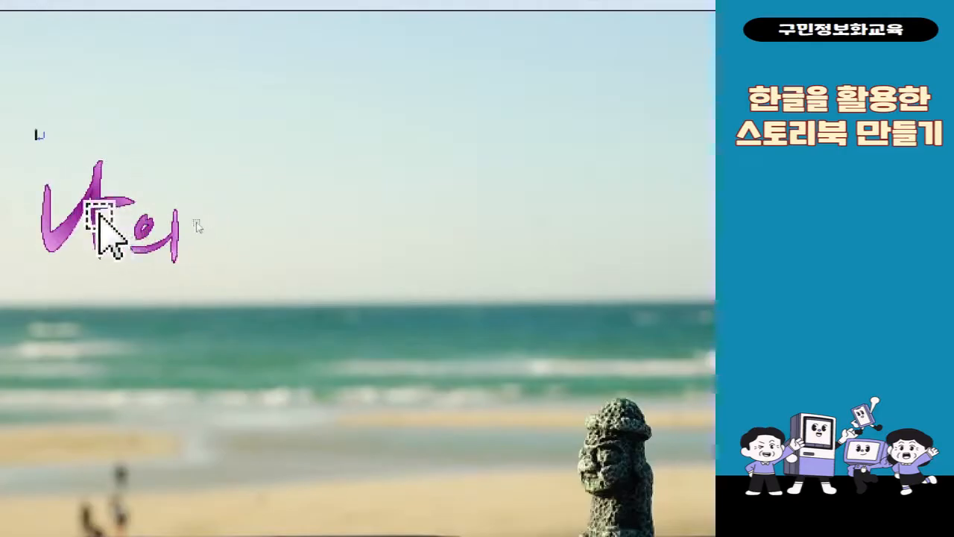
drag(102, 216, 284, 218)
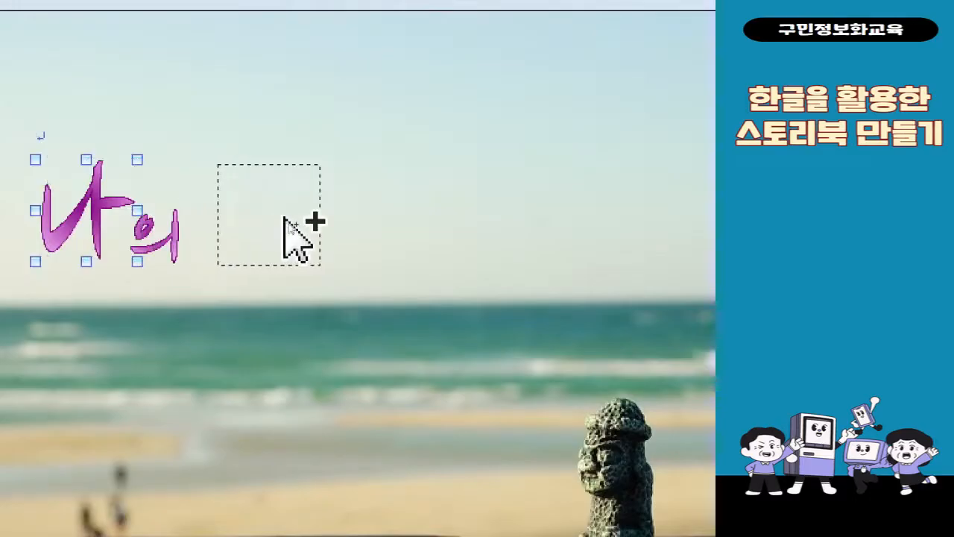
drag(284, 217, 284, 218)
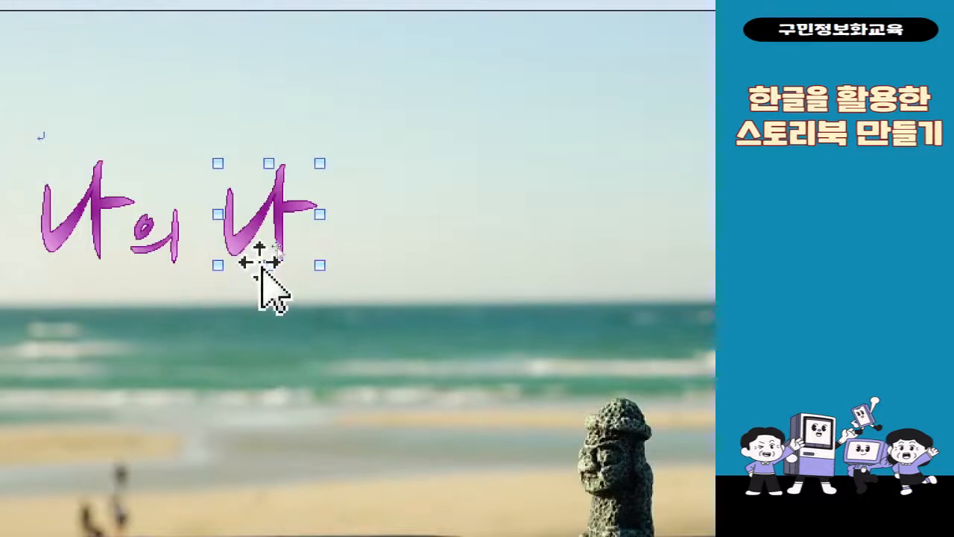
double_click(242, 215)
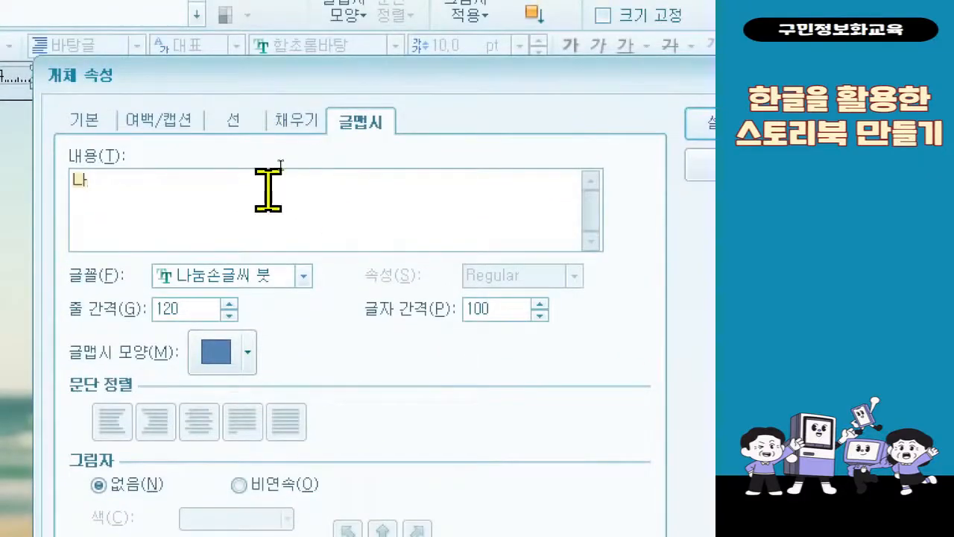
text(여행)
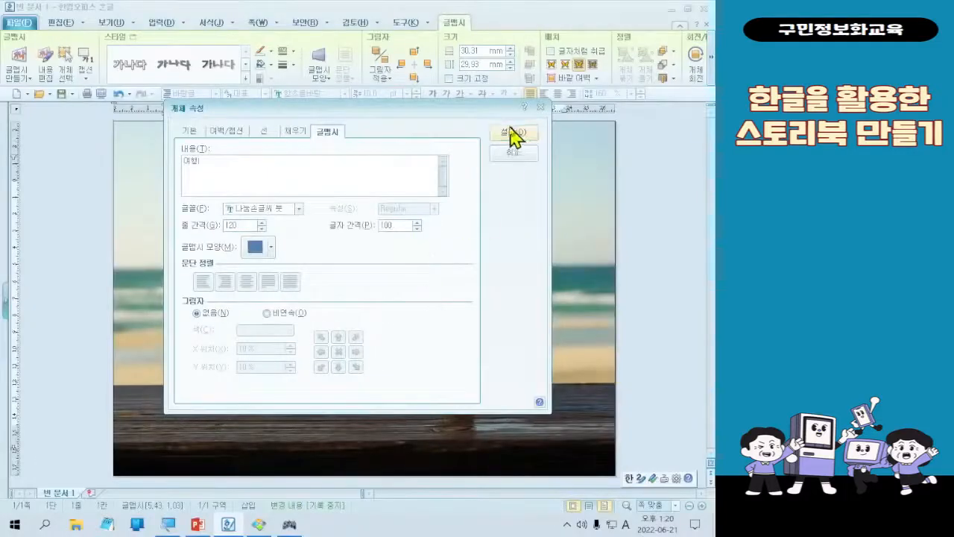
click(684, 121)
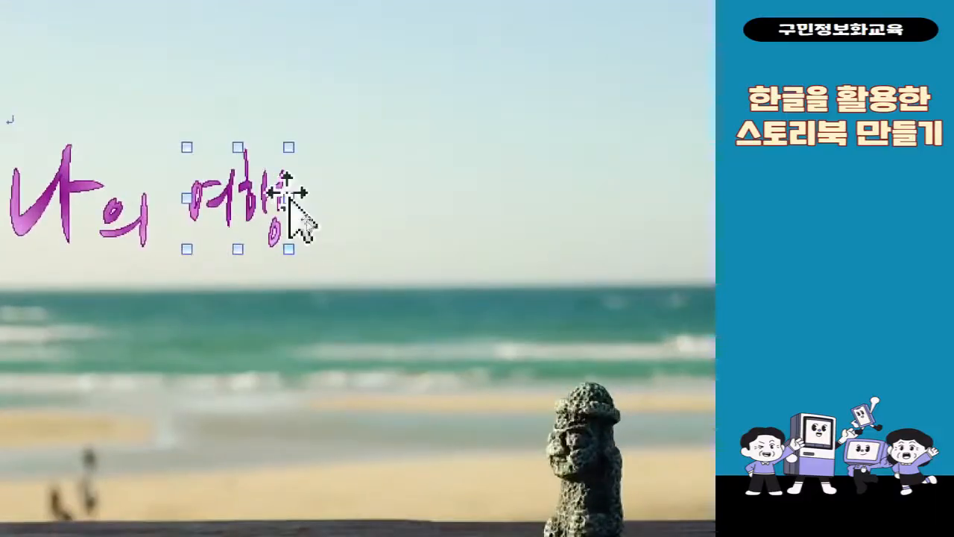
Enlarge the 여행 word art to about 68 × 46 mm and shift it slightly right
drag(290, 201, 363, 207)
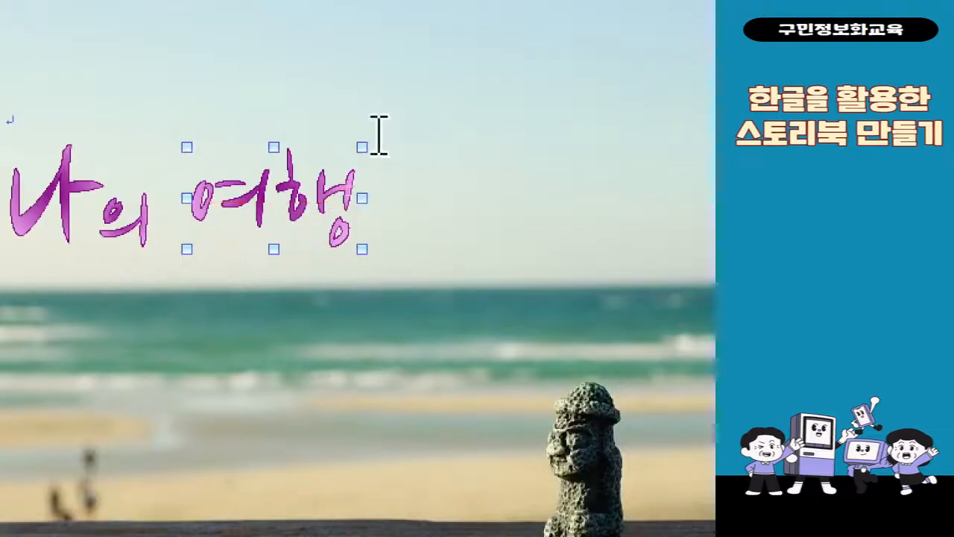
drag(335, 120, 396, 97)
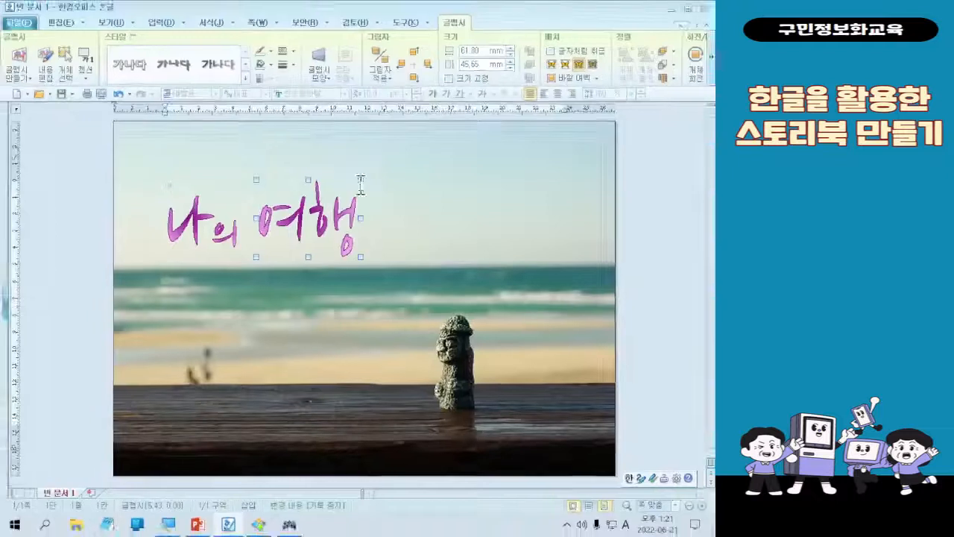
drag(362, 217, 373, 218)
drag(305, 221, 311, 221)
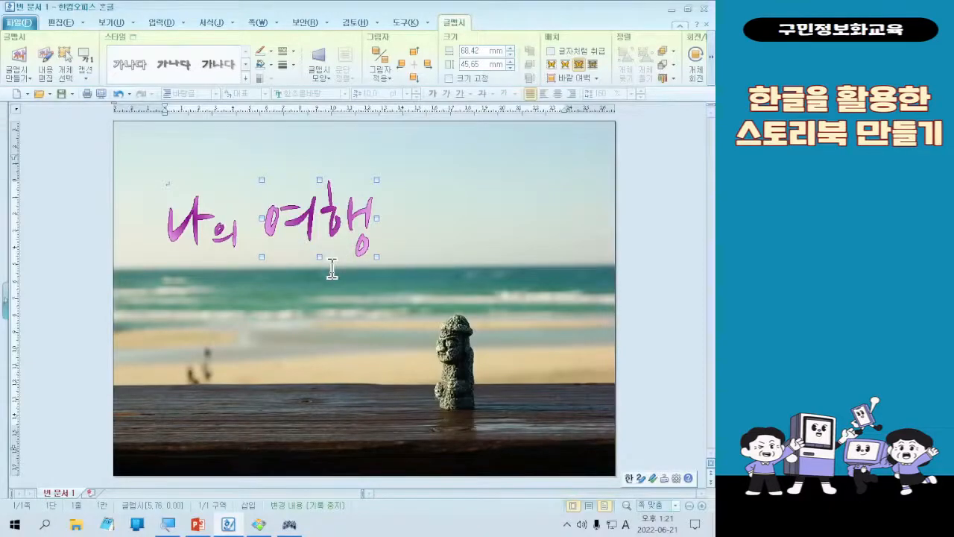
Duplicate the 여행 word art directly to its right and change the copy's text to 스토리북
drag(326, 236, 469, 239)
double_click(498, 240)
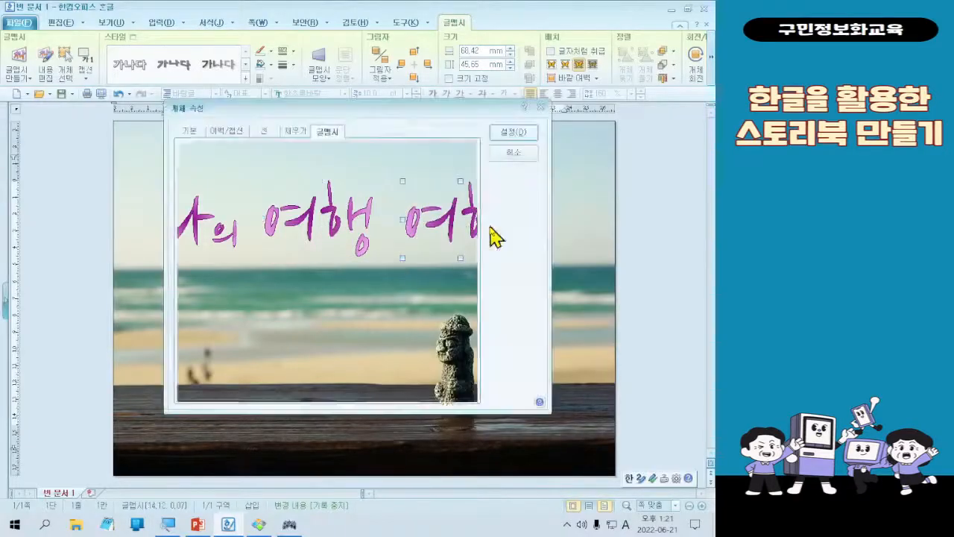
text(ㅅ)
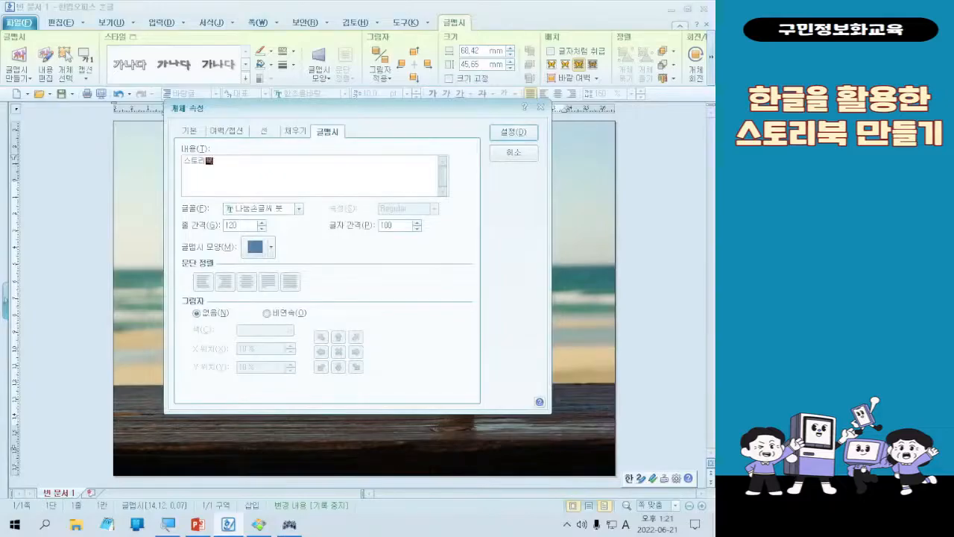
click(513, 133)
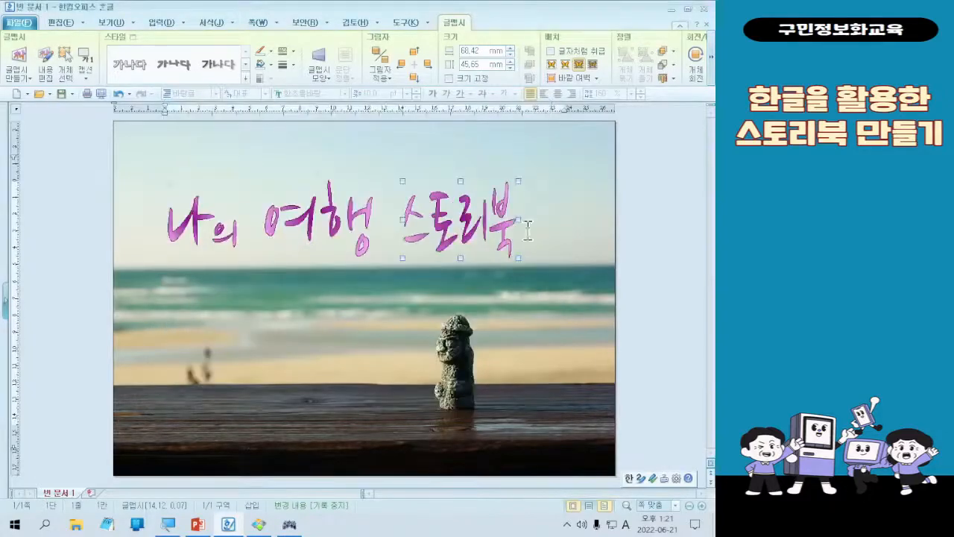
Widen the 스토리북 word art to about 102 mm, move it slightly left towards 여행 and deselect it
drag(518, 219, 575, 219)
drag(474, 217, 464, 217)
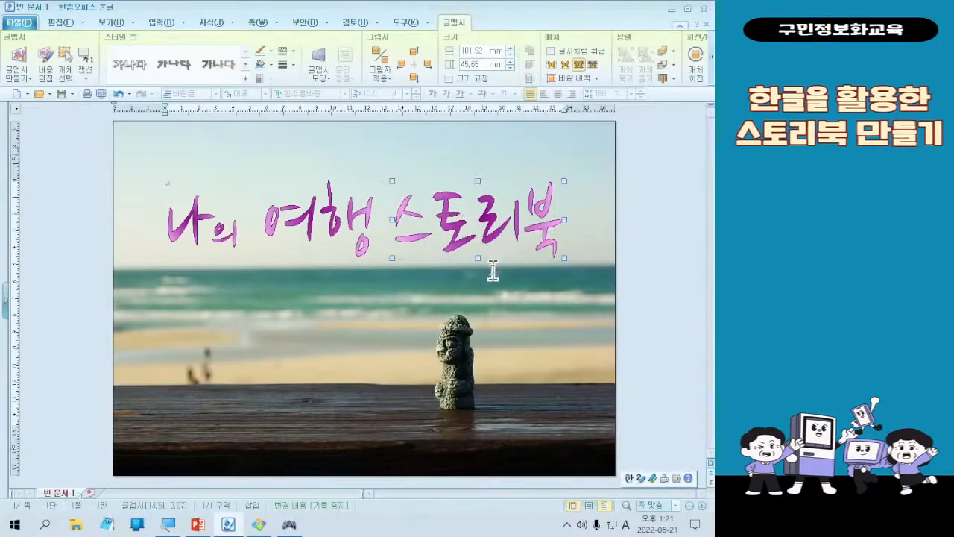
click(362, 321)
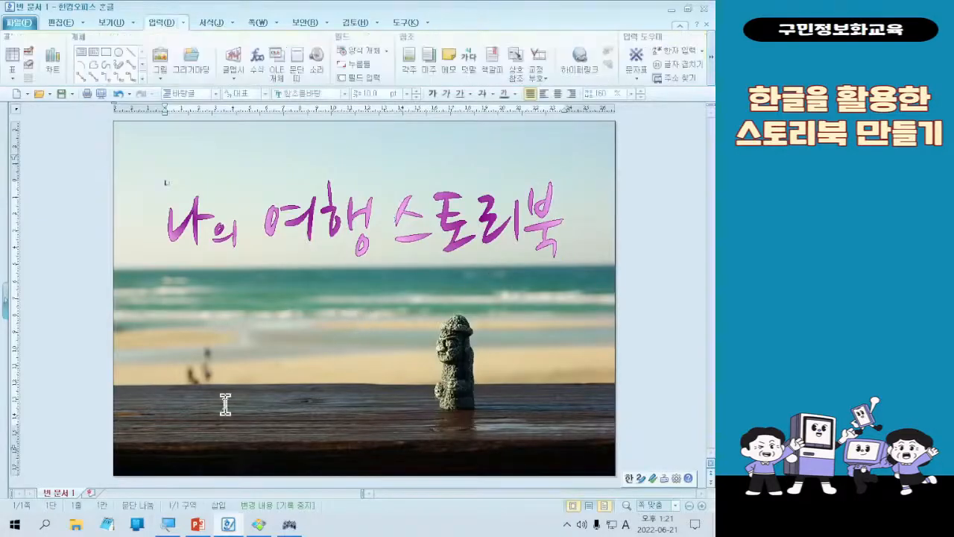
click(193, 226)
click(222, 242)
click(324, 223)
click(440, 223)
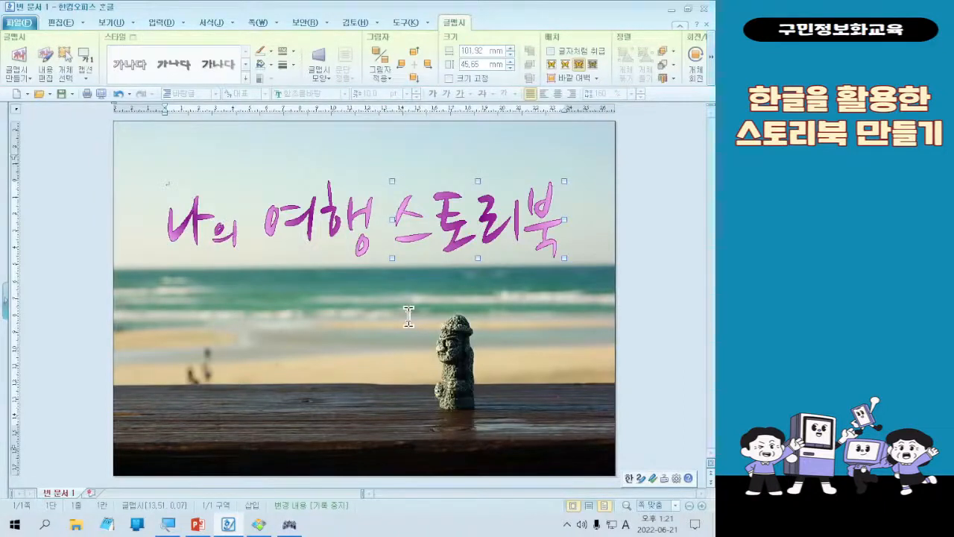
Try the brown and the orange gradient preset styles on the 나 word art
click(183, 224)
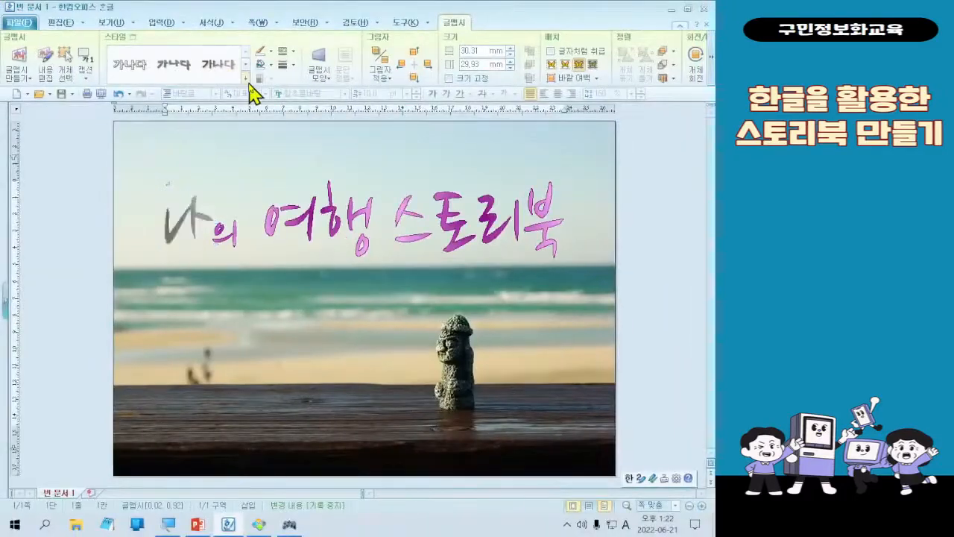
click(290, 156)
click(219, 215)
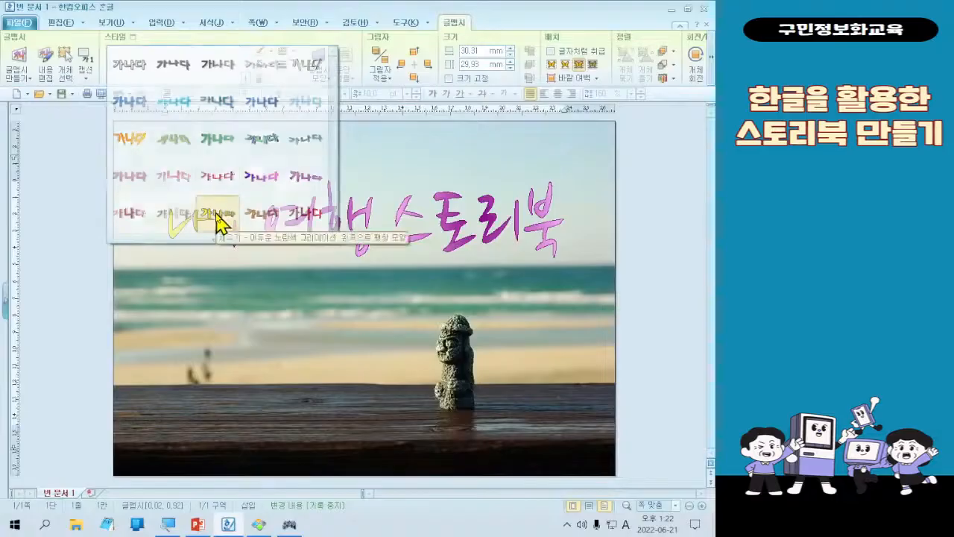
click(231, 78)
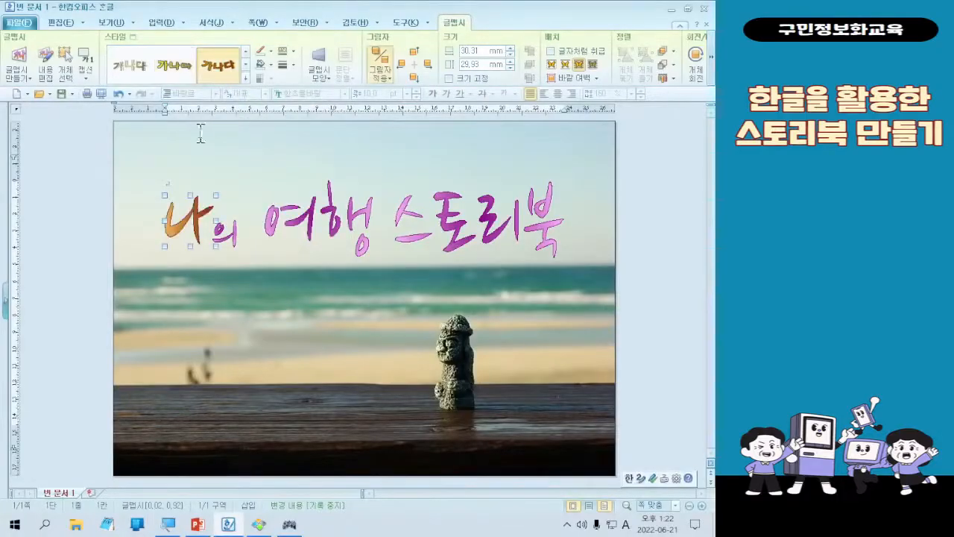
click(246, 80)
click(128, 140)
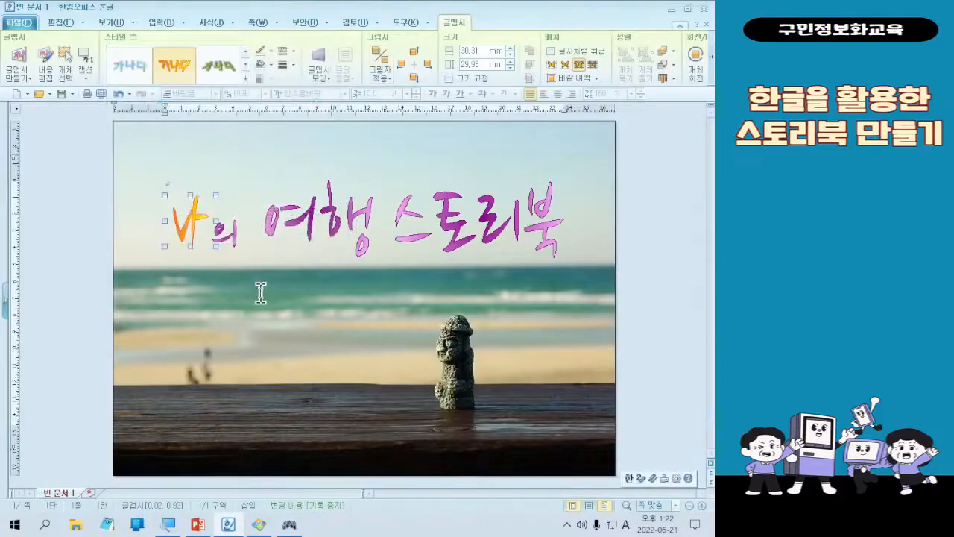
Apply the blue gradient preset style to the 나, 의, 여행 and 스토리북 word arts
click(247, 77)
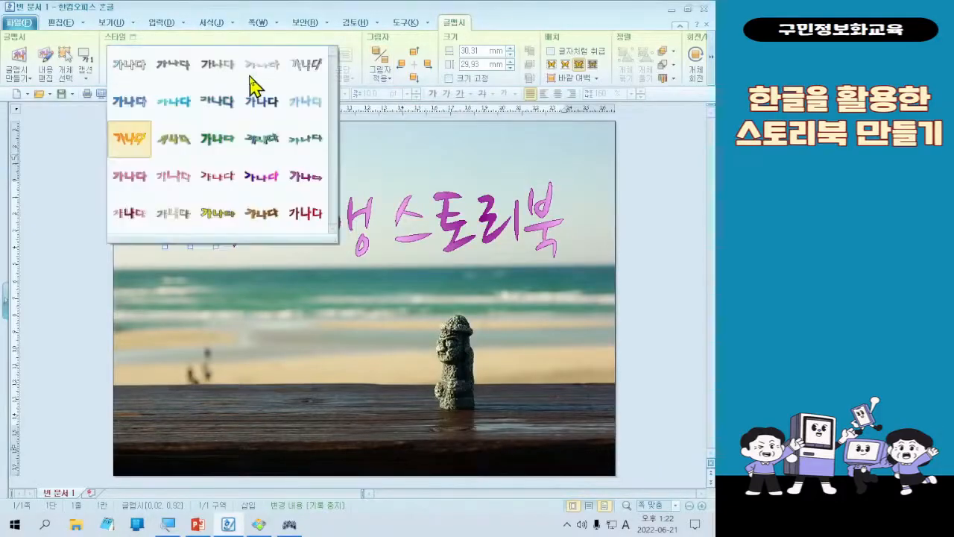
click(134, 100)
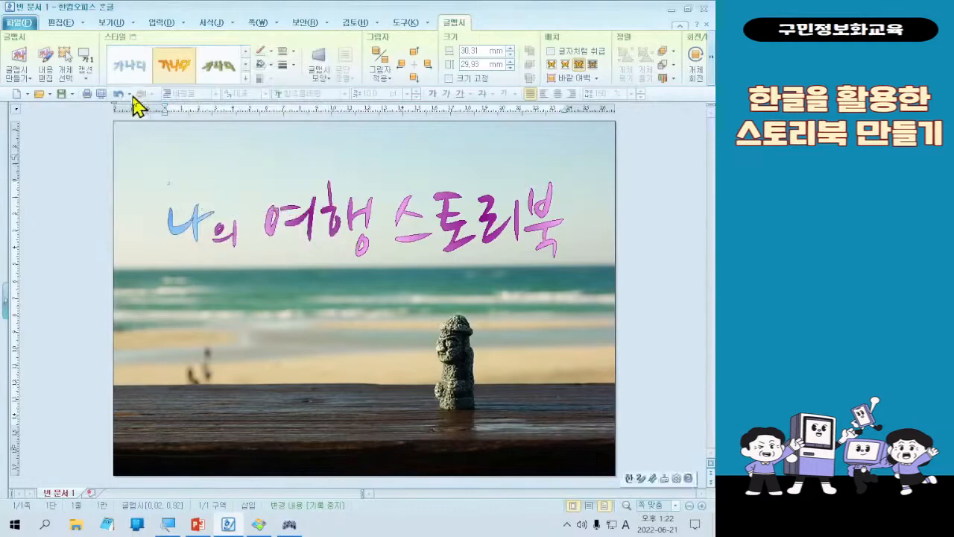
click(231, 240)
click(225, 73)
click(298, 216)
click(217, 73)
click(462, 239)
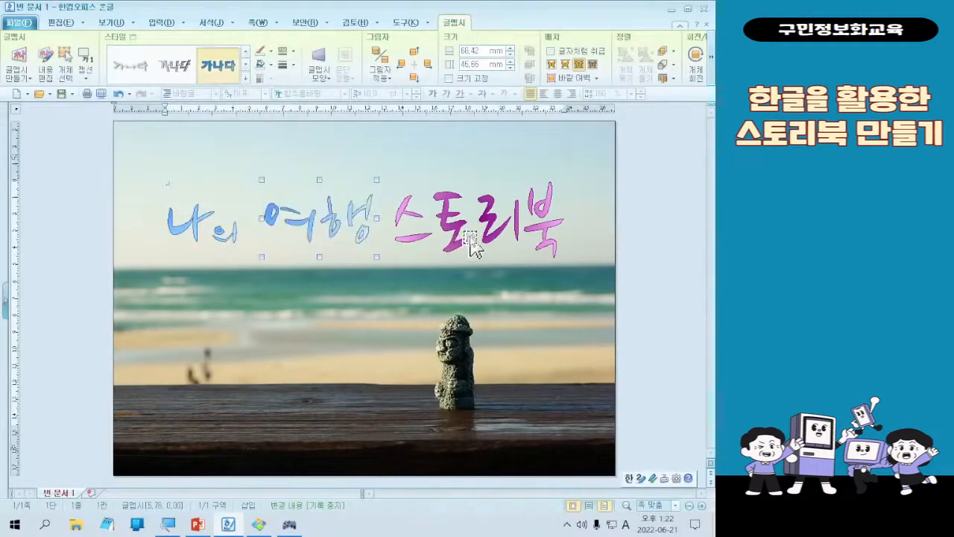
click(224, 71)
Set the shape of the 여행 word art to the plain rectangle
click(335, 245)
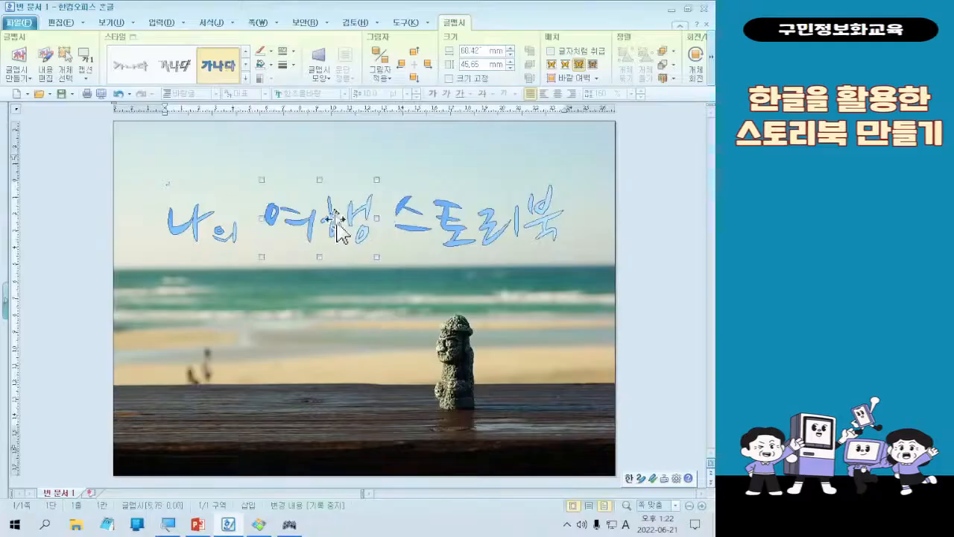
click(322, 75)
click(321, 247)
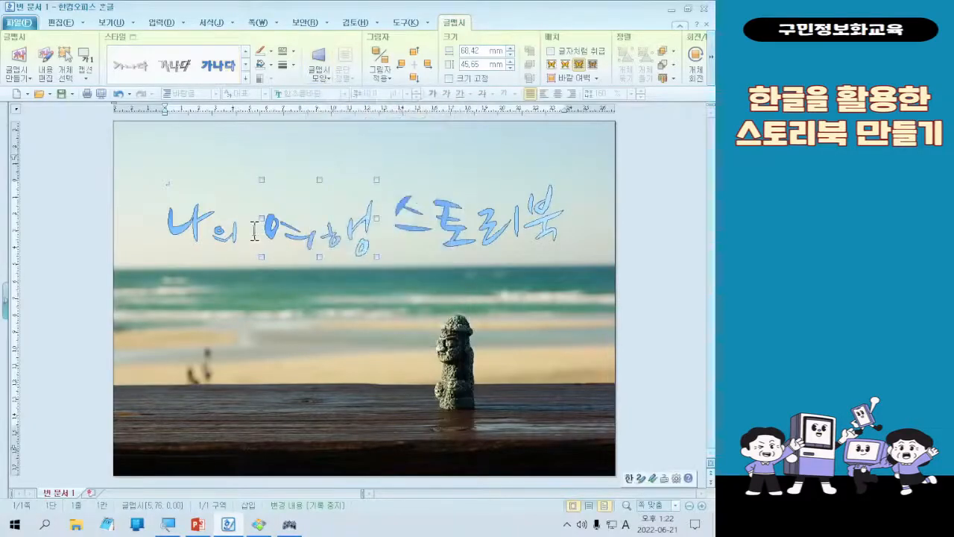
click(328, 75)
click(320, 272)
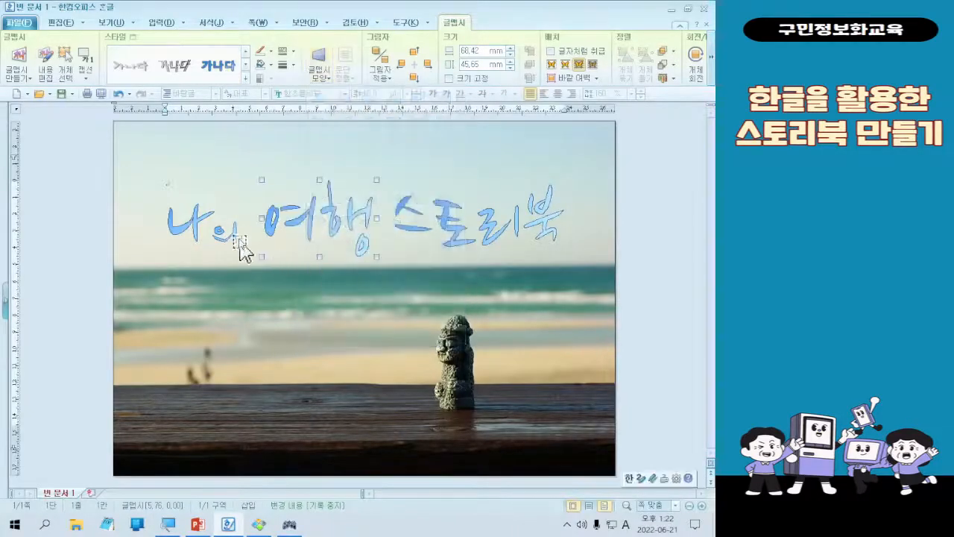
Try the upward arch path shape on the 의 word art
click(233, 240)
click(322, 74)
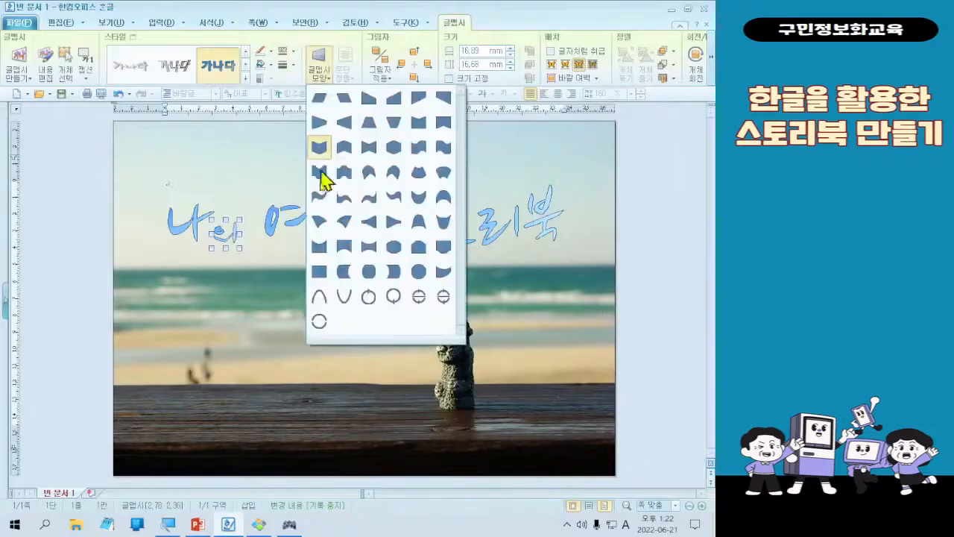
click(322, 294)
Set the shape of the 나 and 스토리북 word arts to the plain rectangle
click(190, 222)
click(322, 75)
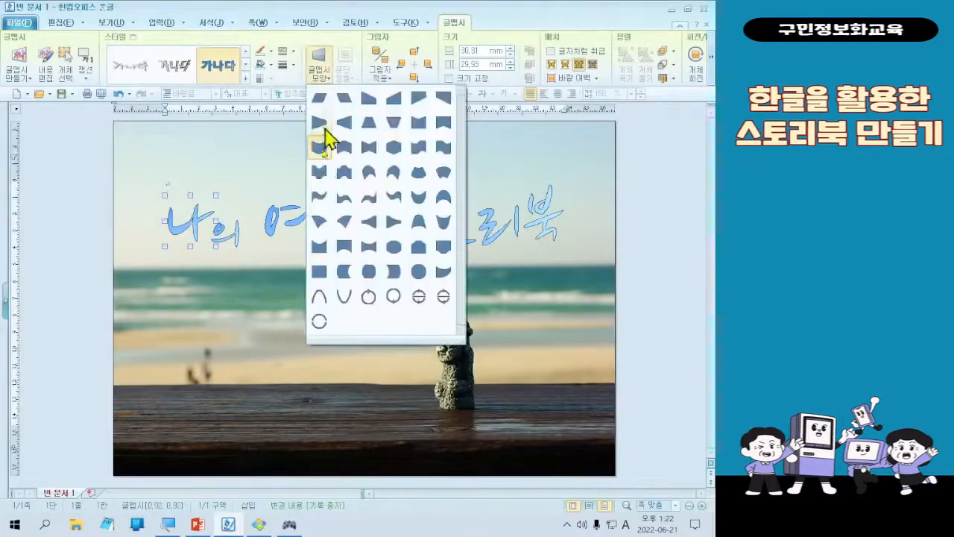
click(322, 282)
click(449, 237)
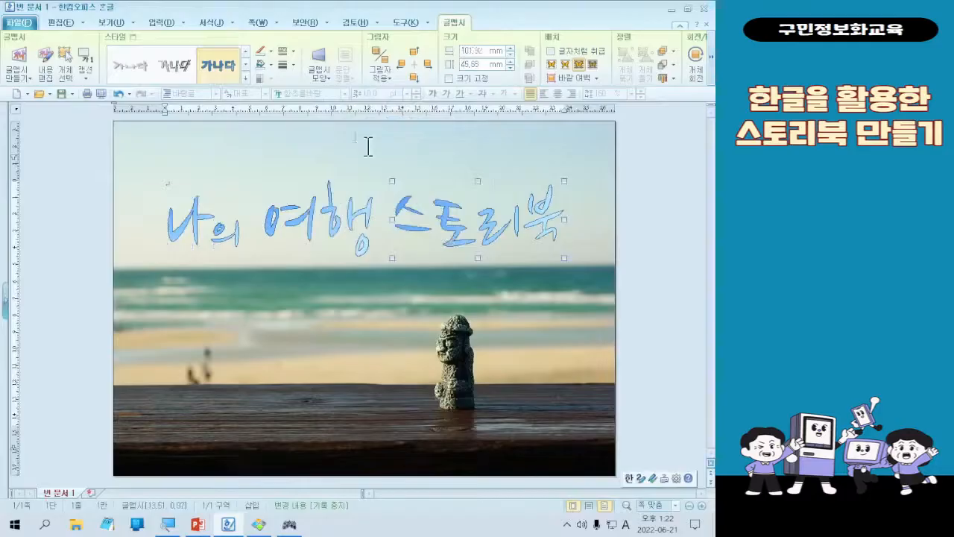
click(322, 75)
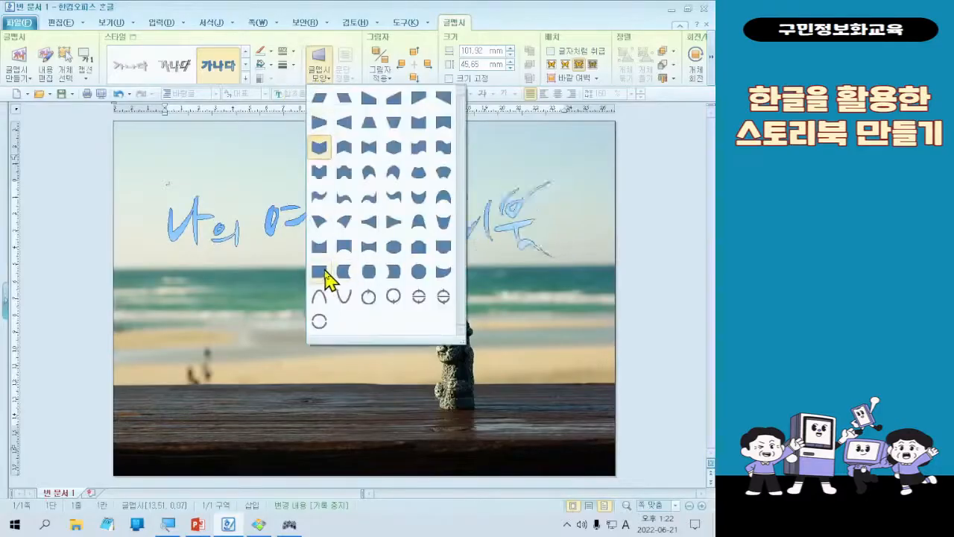
click(328, 276)
Set the shape of the 의 word art to the plain rectangle and deselect it
click(224, 234)
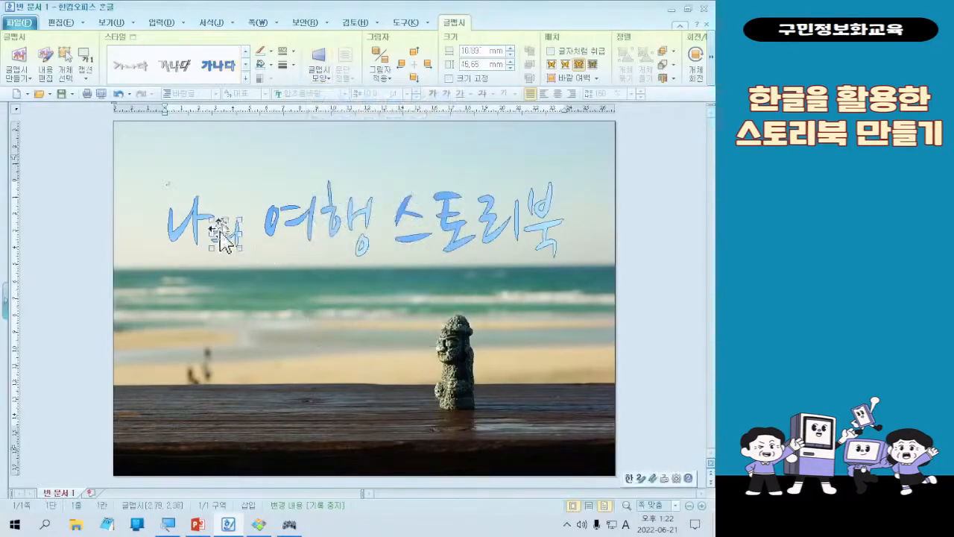
click(322, 75)
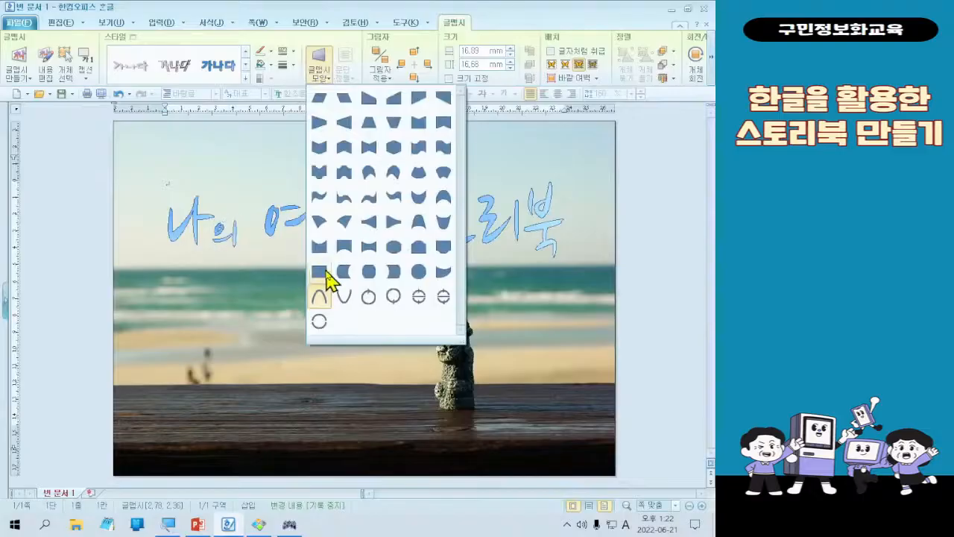
click(328, 273)
click(260, 291)
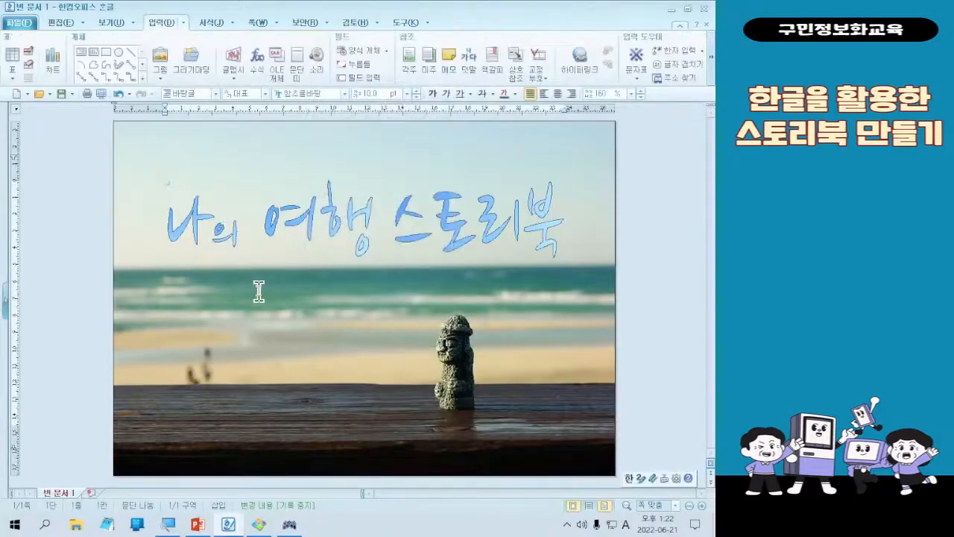
Apply the first style, white with a grey shadow, to the 나, 의, 여행 and 스토리북 word arts and deselect them
click(179, 232)
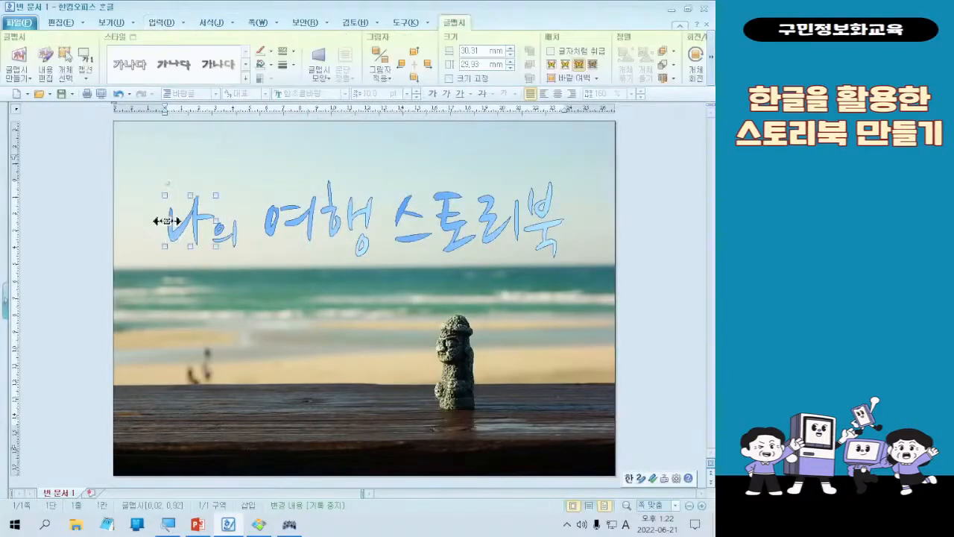
click(245, 79)
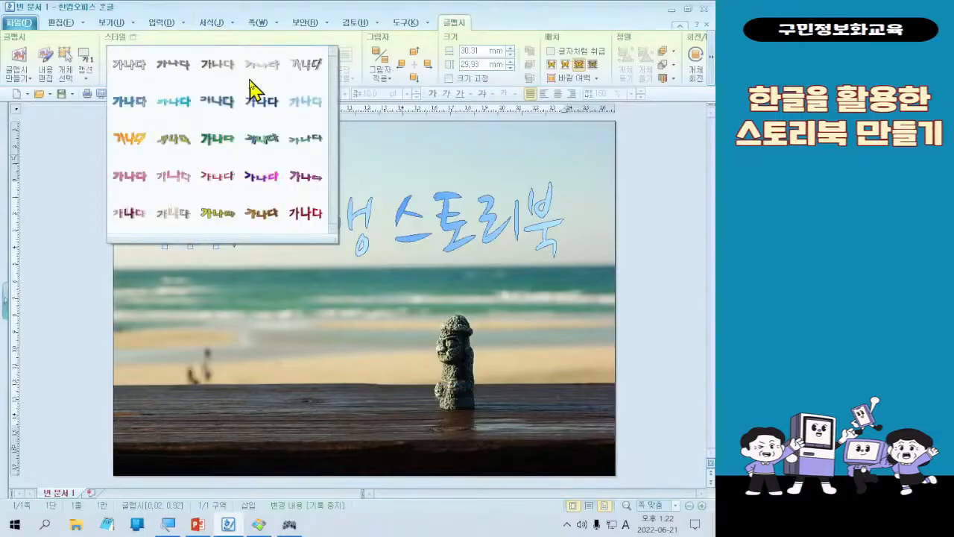
click(129, 75)
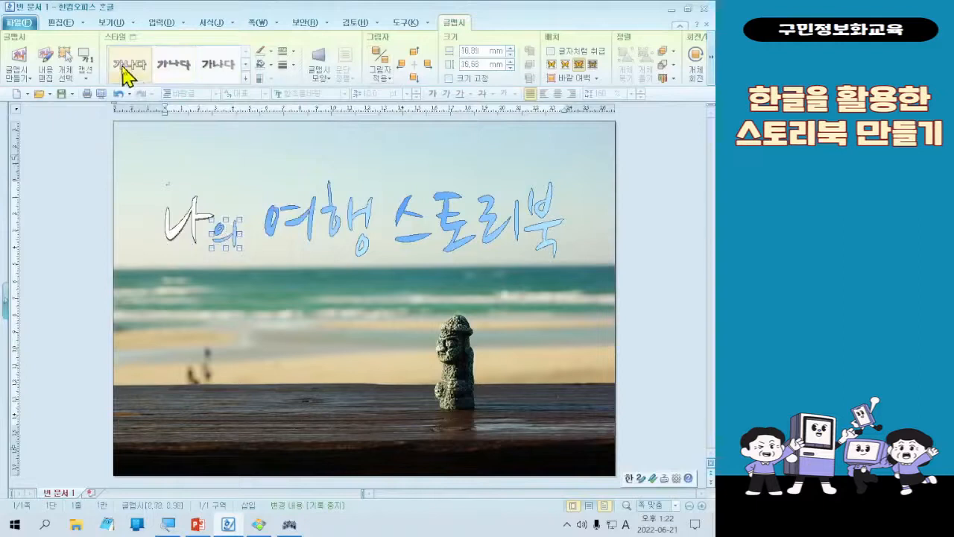
click(285, 200)
click(138, 74)
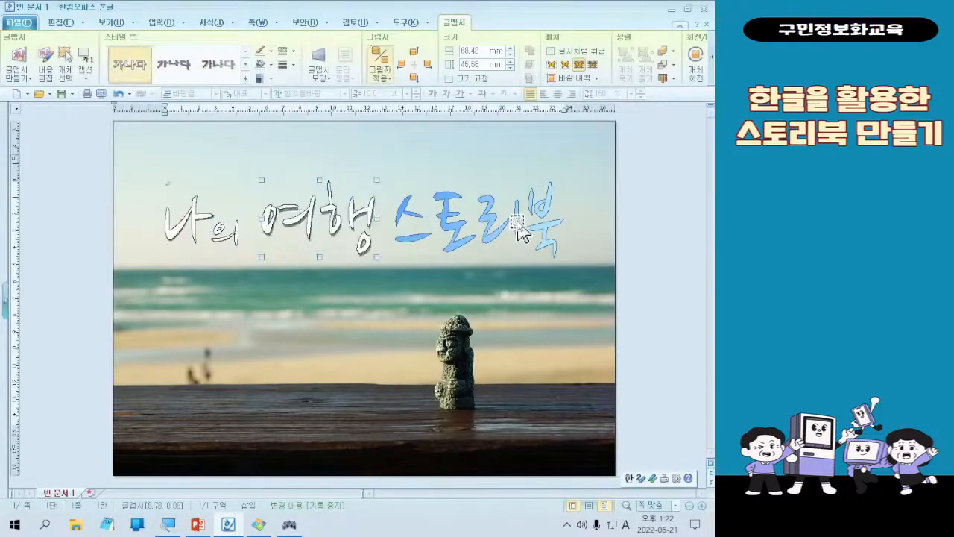
click(519, 224)
click(140, 74)
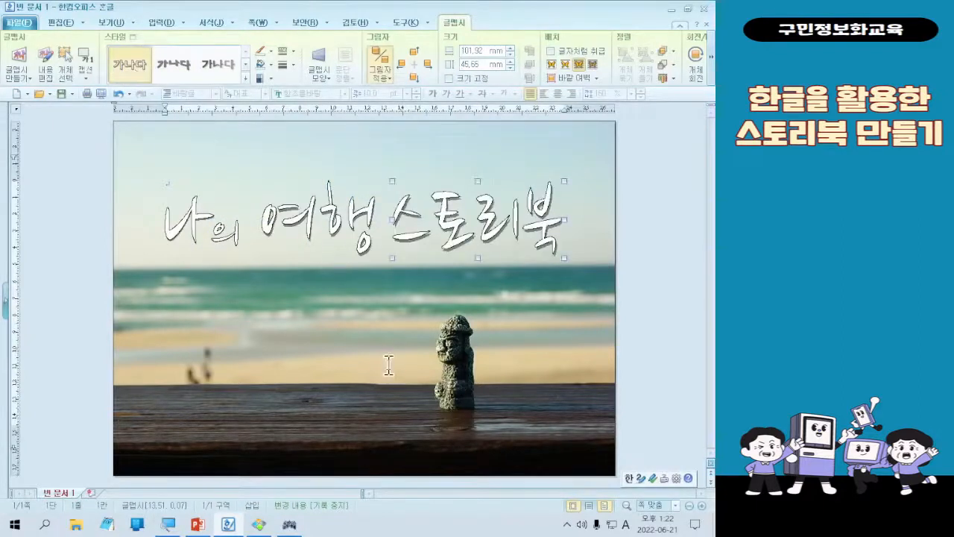
click(352, 337)
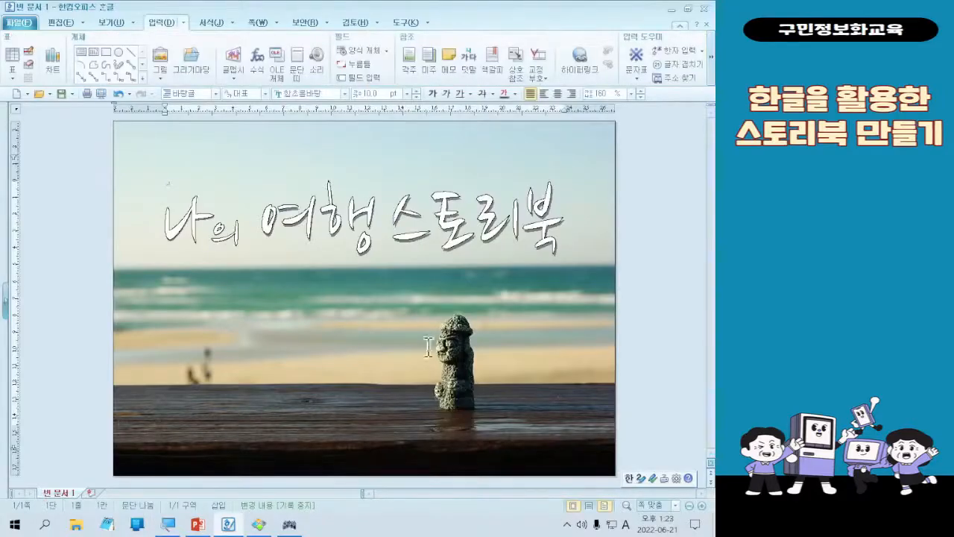
Nudge the 의 word art slightly left toward 나 and deselect it
click(441, 250)
click(332, 248)
click(216, 250)
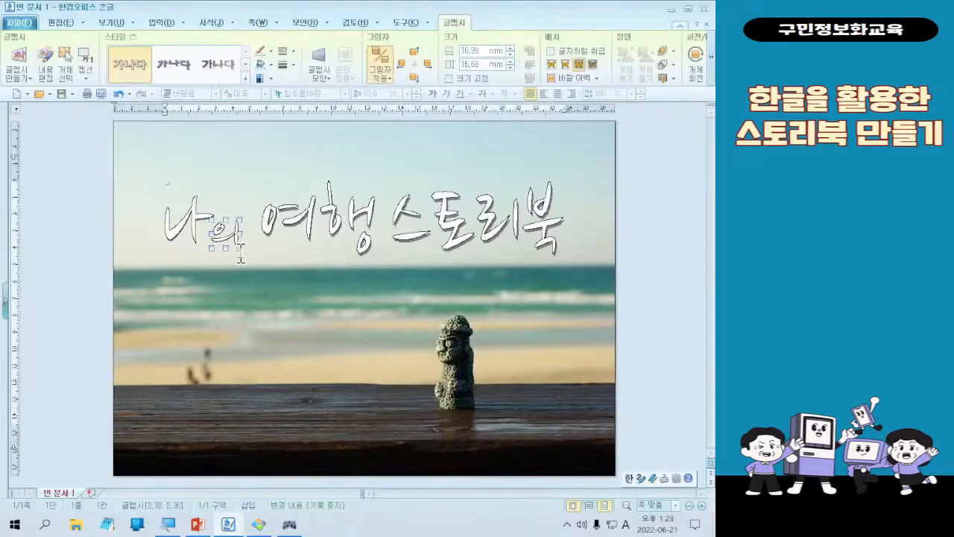
key(Left)
key(Left)
key(Left)
key(Left)
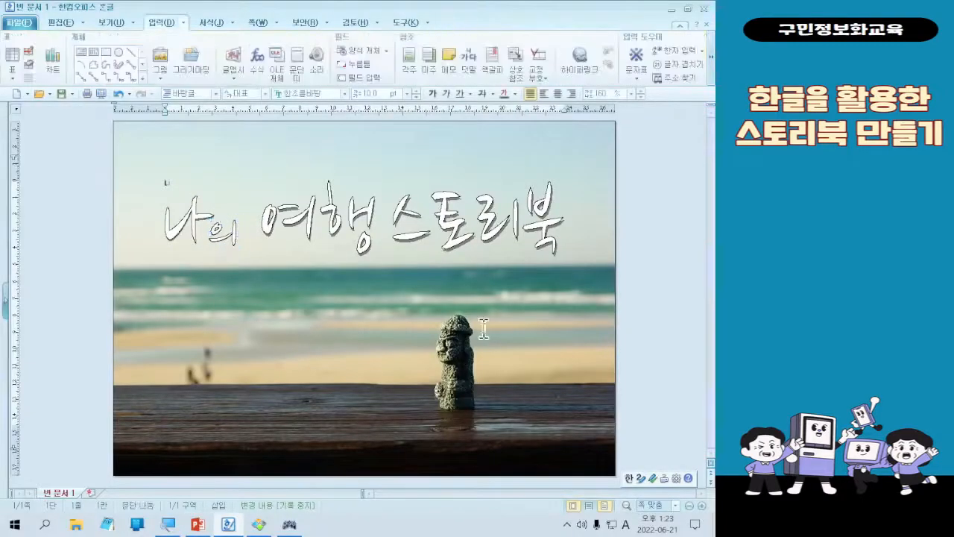
Examine the basic size and position properties of the 스토리북 word art, leaving them as they are
click(344, 221)
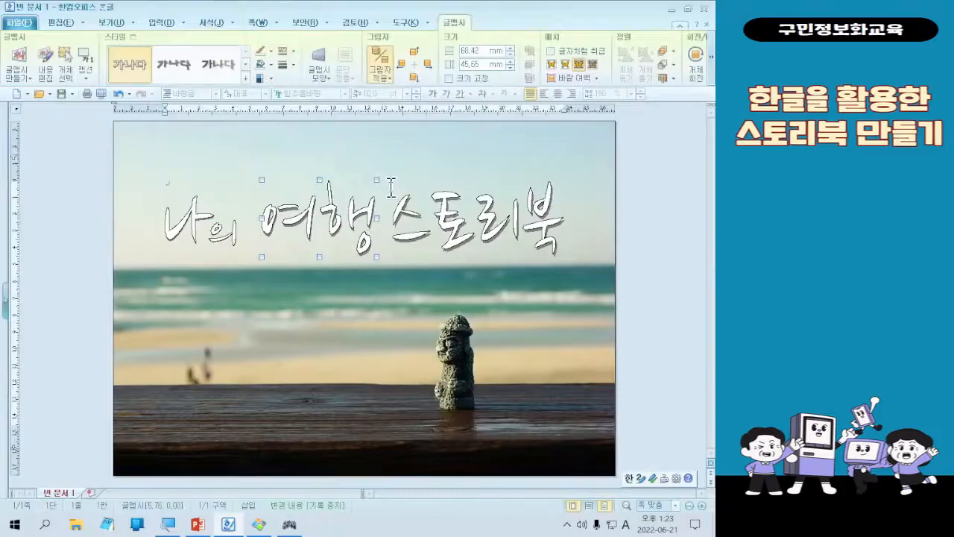
click(455, 203)
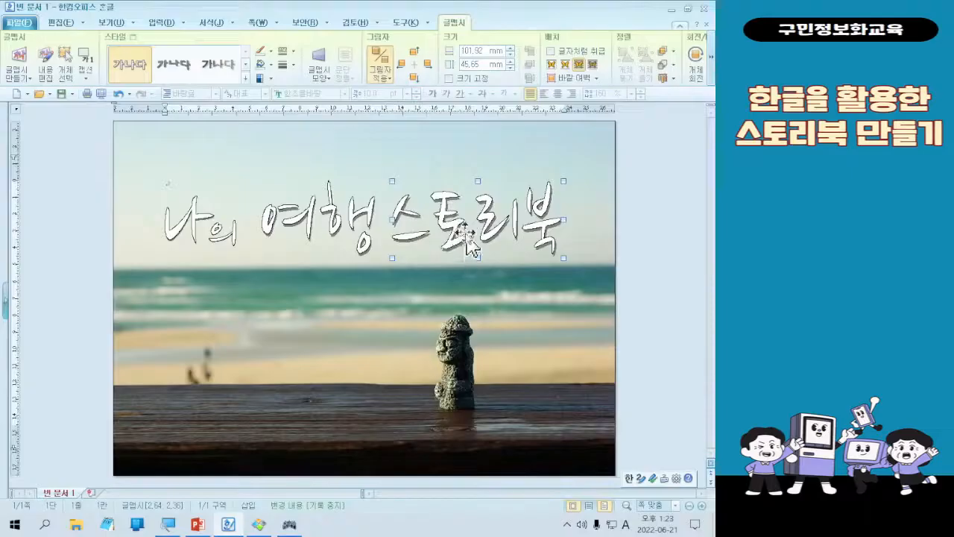
click(434, 282)
click(472, 215)
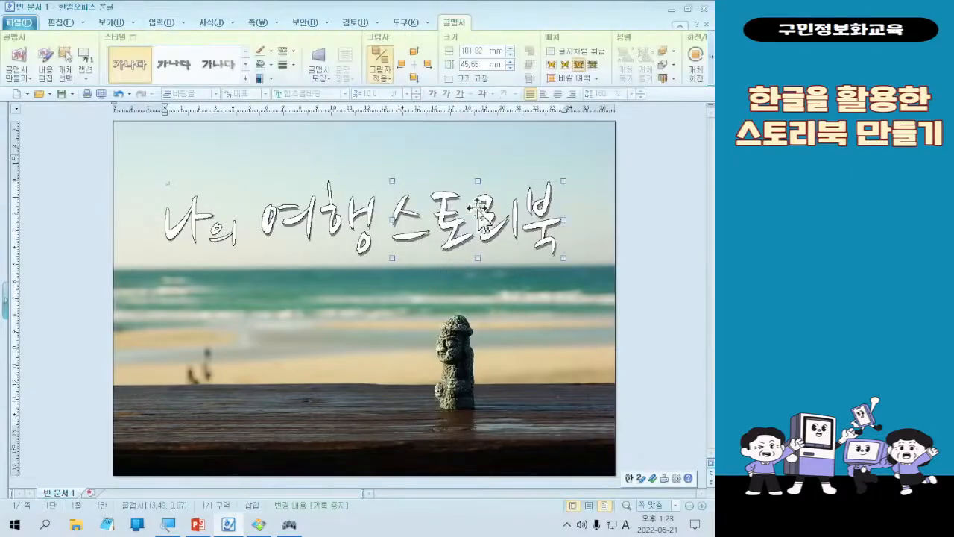
double_click(455, 215)
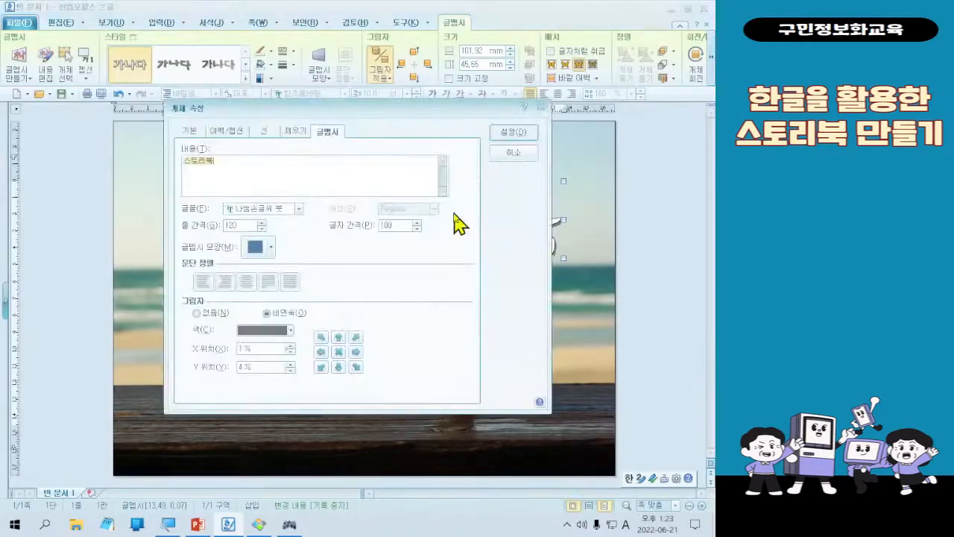
click(192, 133)
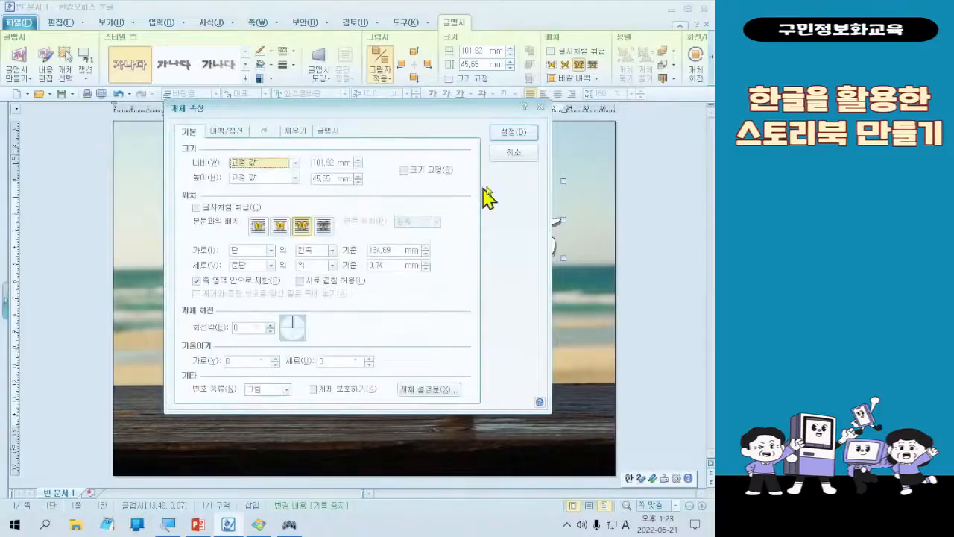
click(514, 153)
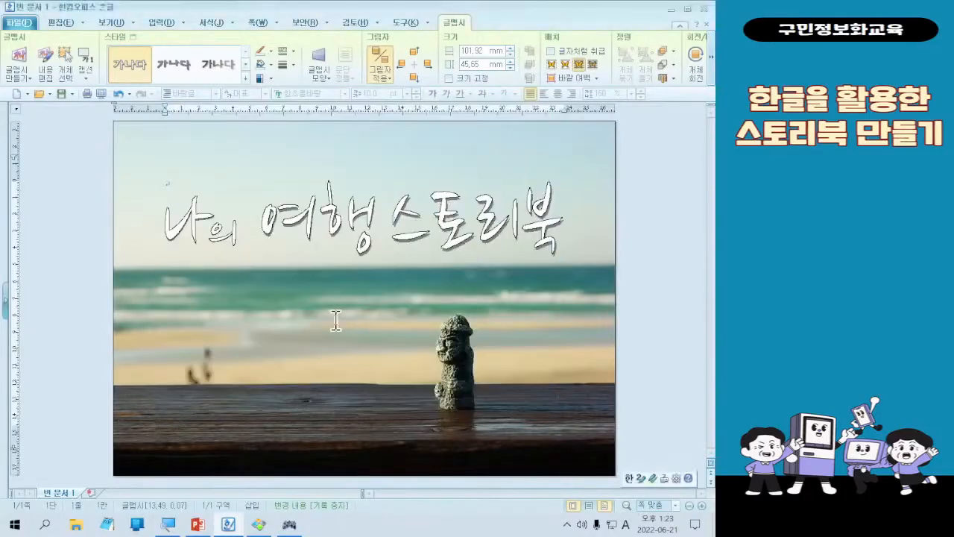
click(307, 362)
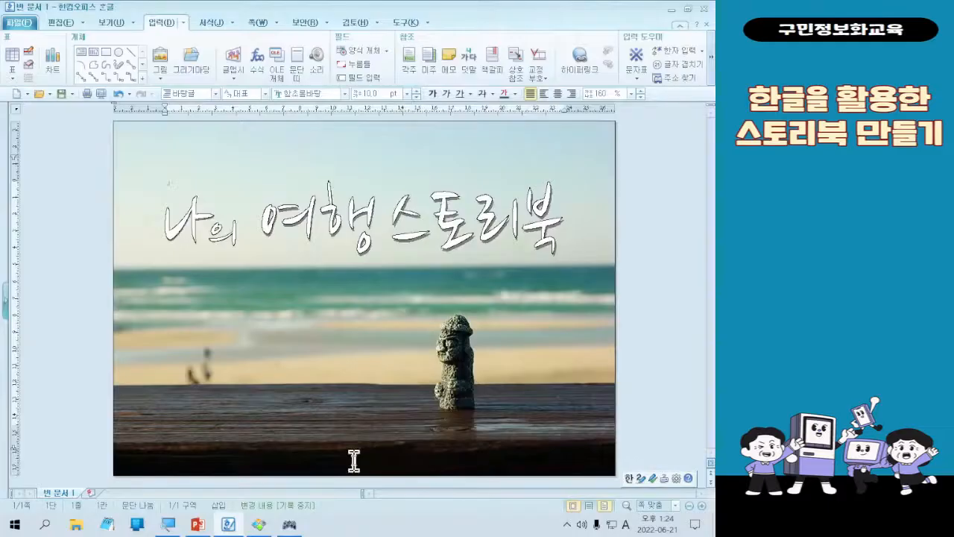
key(alt+d)
key(i)
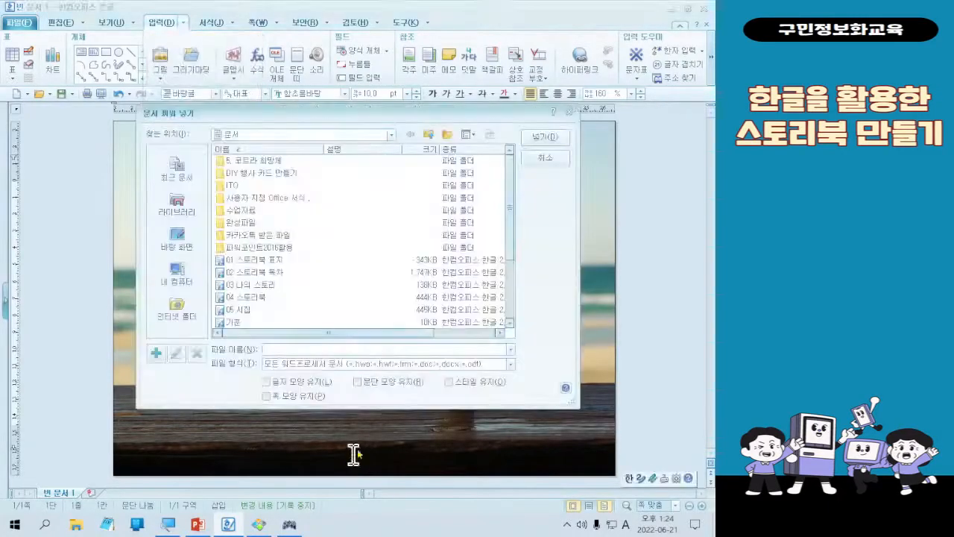
key(Escape)
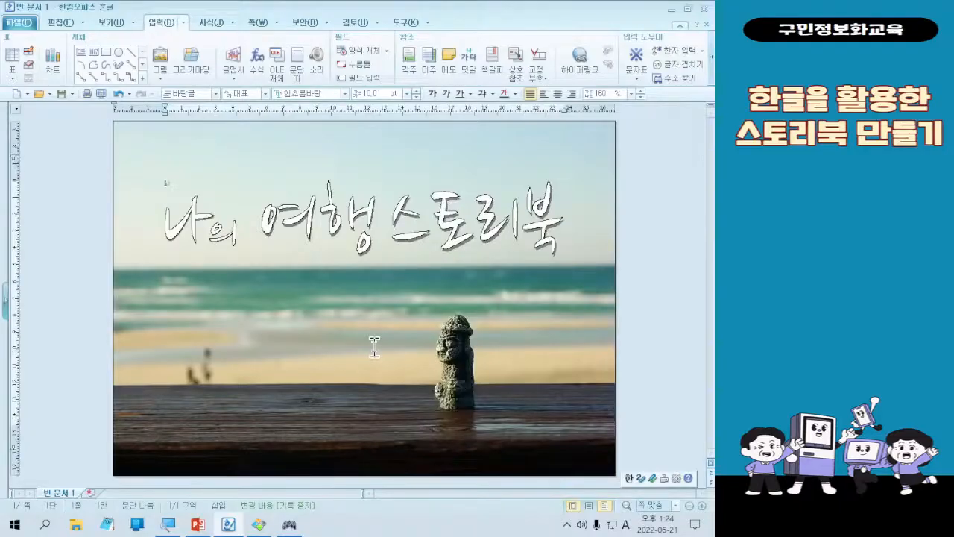
click(195, 232)
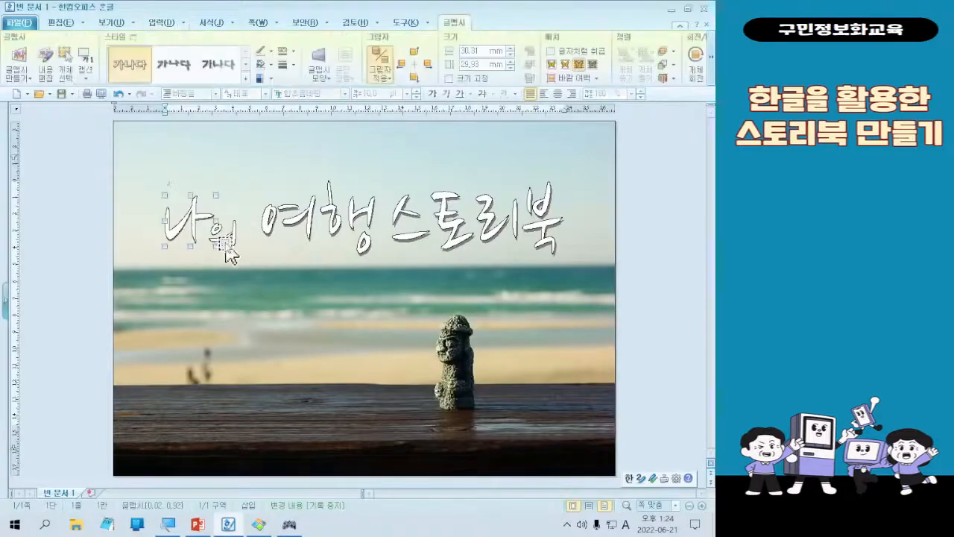
shift+click(321, 237)
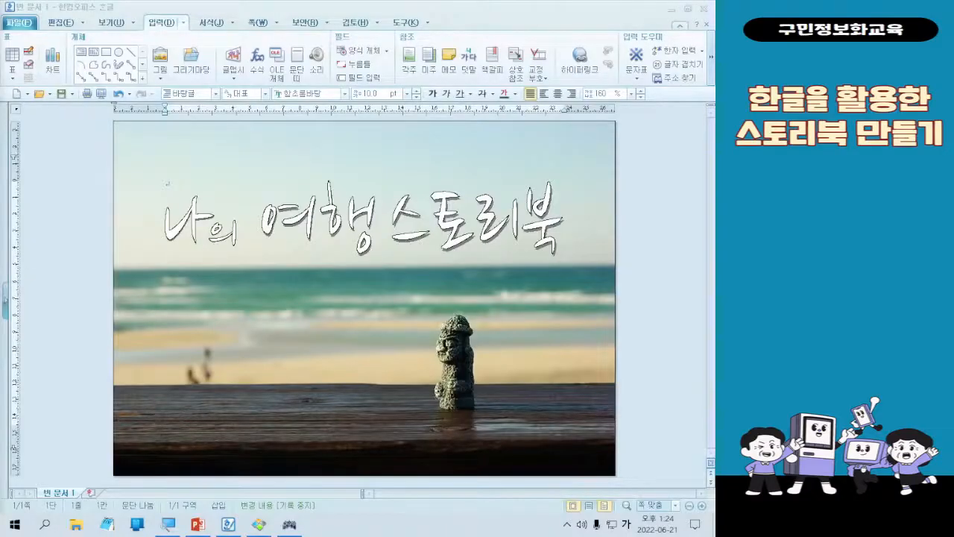
key(Hangul)
key(Hangul)
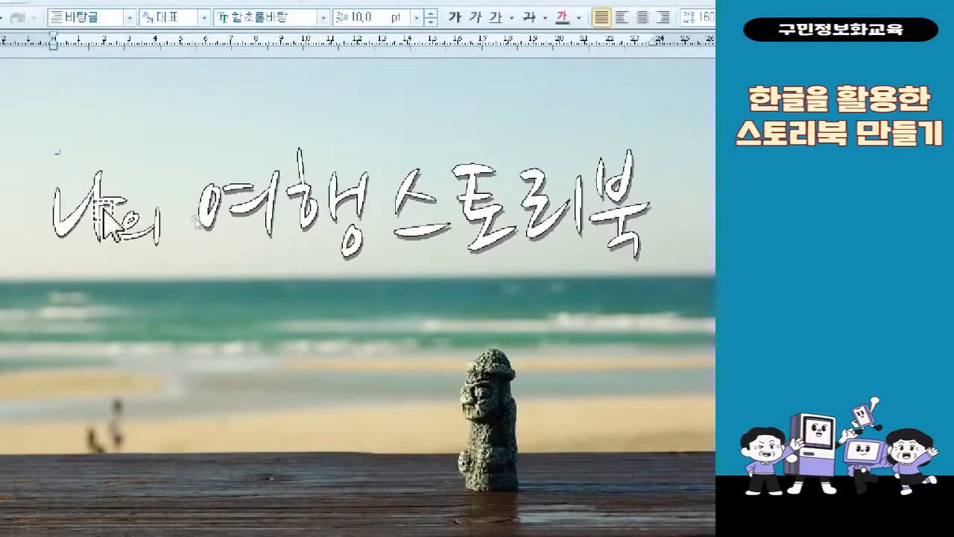
Select the 나, 의, 여행 and 스토리북 word arts together and group them into one object
click(101, 206)
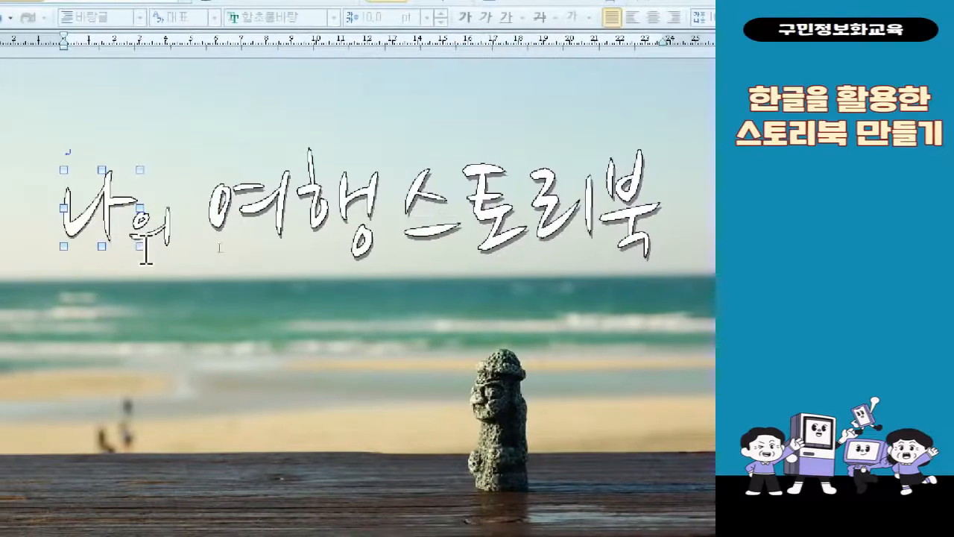
shift+click(159, 231)
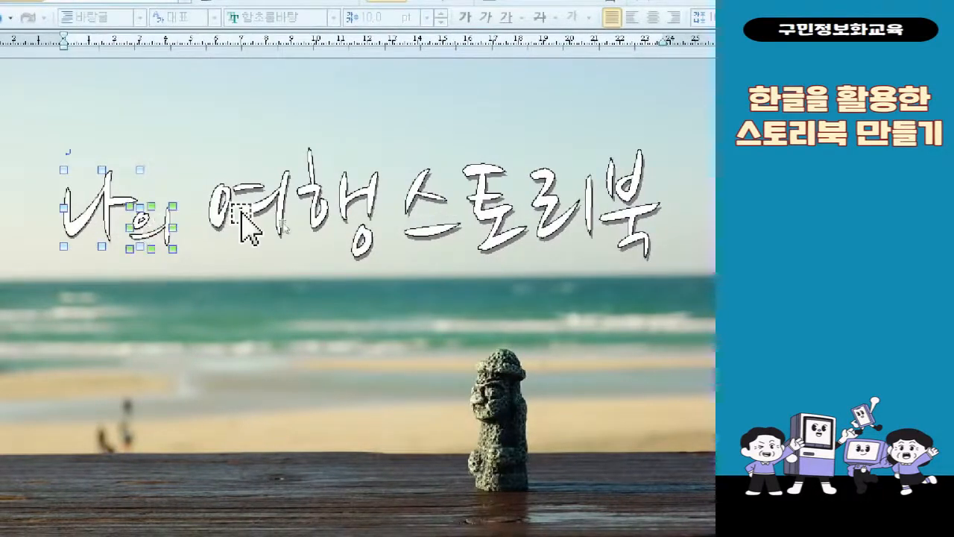
shift+click(241, 213)
shift+click(481, 227)
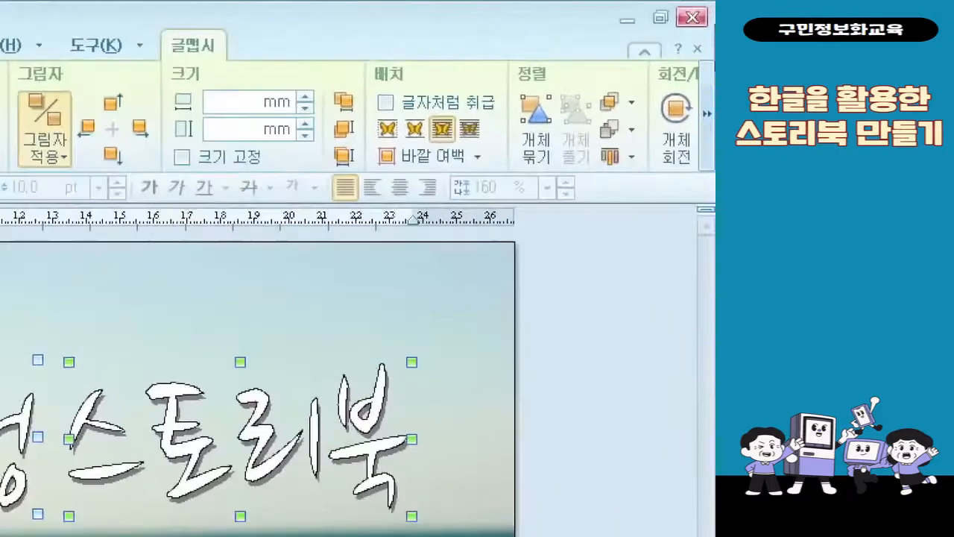
click(555, 144)
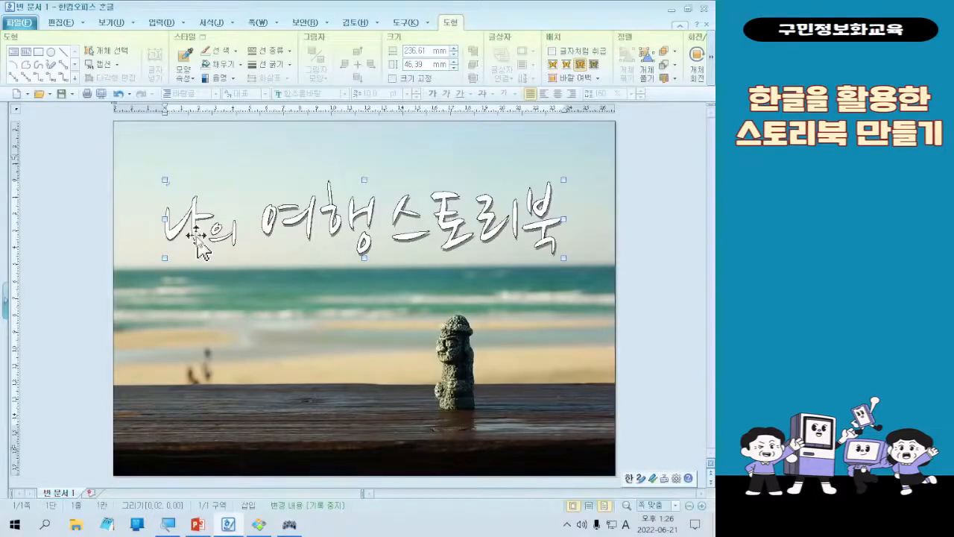
Set the grouped title's horizontal position to the centre (가운데) of the paper (종이) and deselect it
double_click(363, 218)
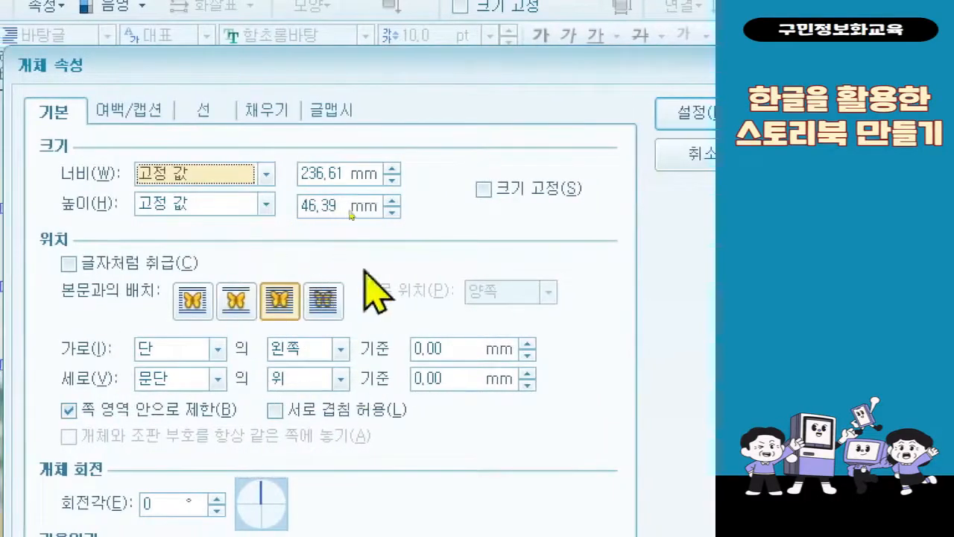
click(217, 348)
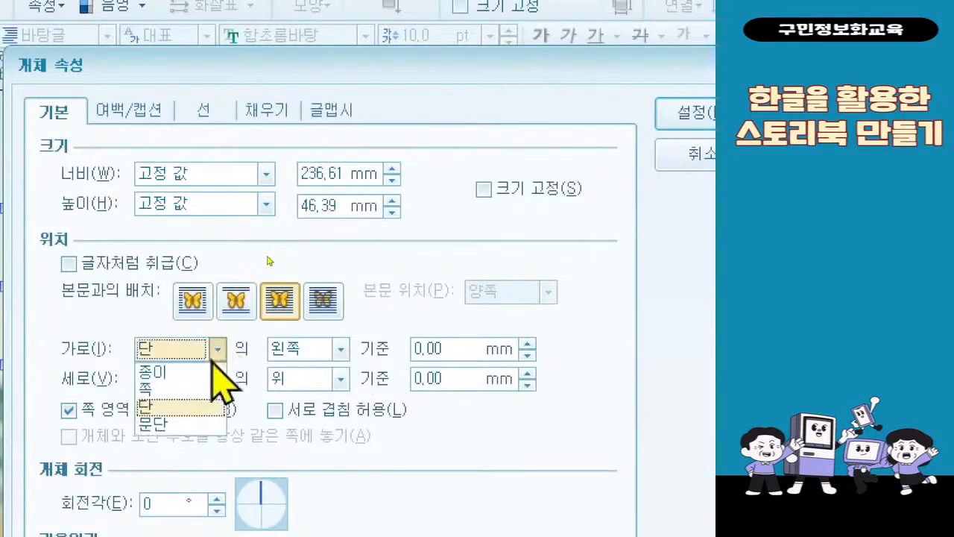
click(215, 365)
click(300, 357)
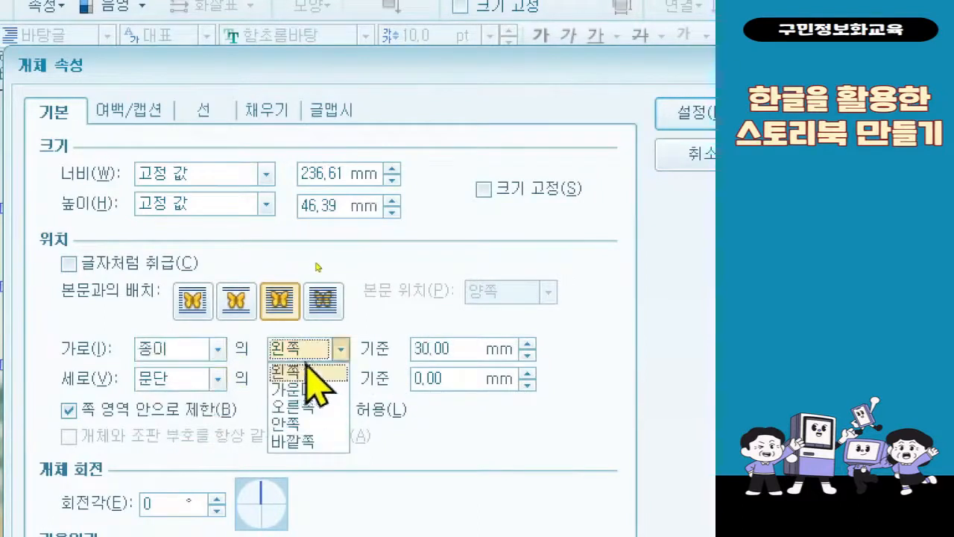
click(311, 383)
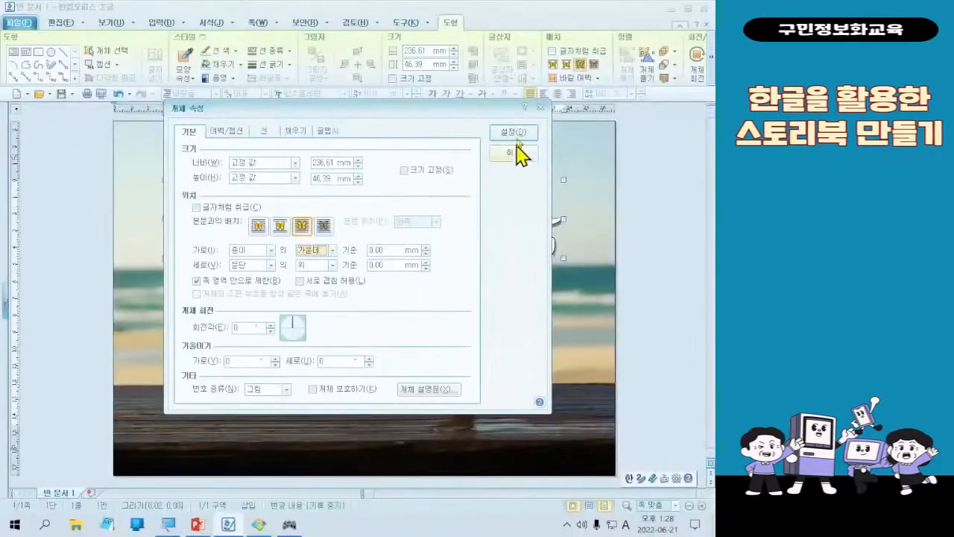
click(701, 114)
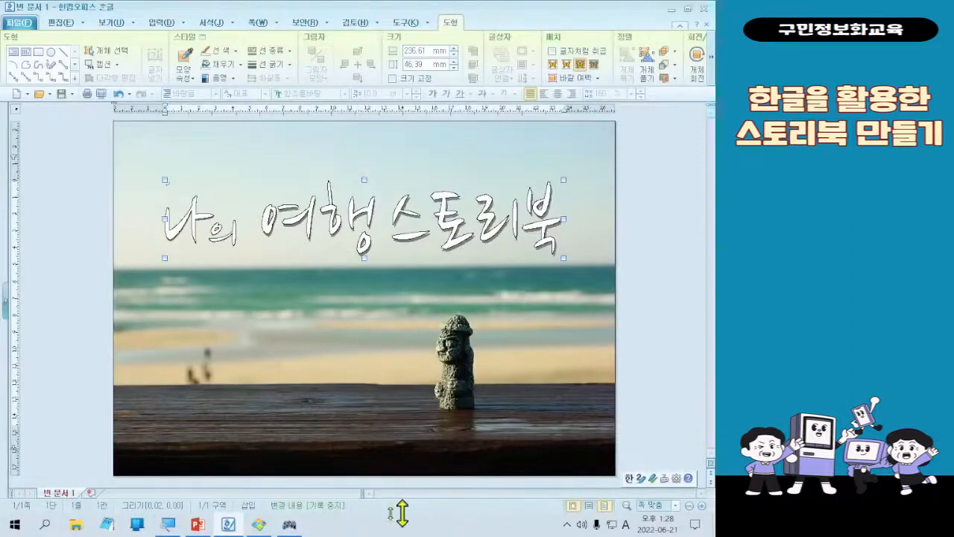
click(412, 417)
Examine the tilted white frame and the hand picture around the stone statue in the finished cover example
click(268, 523)
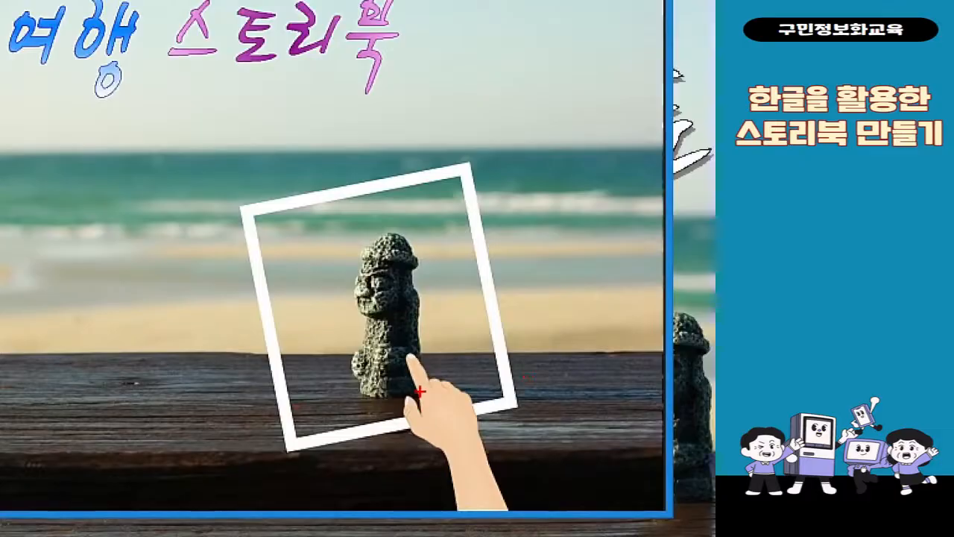
mouse_move(454, 522)
mouse_down()
mouse_move(395, 462)
mouse_move(459, 333)
mouse_move(541, 484)
mouse_move(489, 528)
mouse_move(451, 532)
mouse_up()
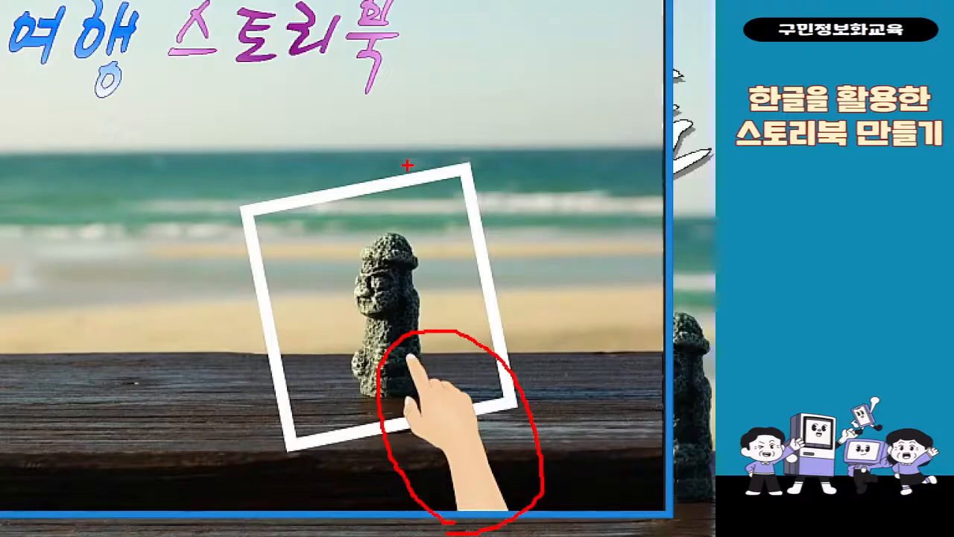
key(Escape)
click(379, 115)
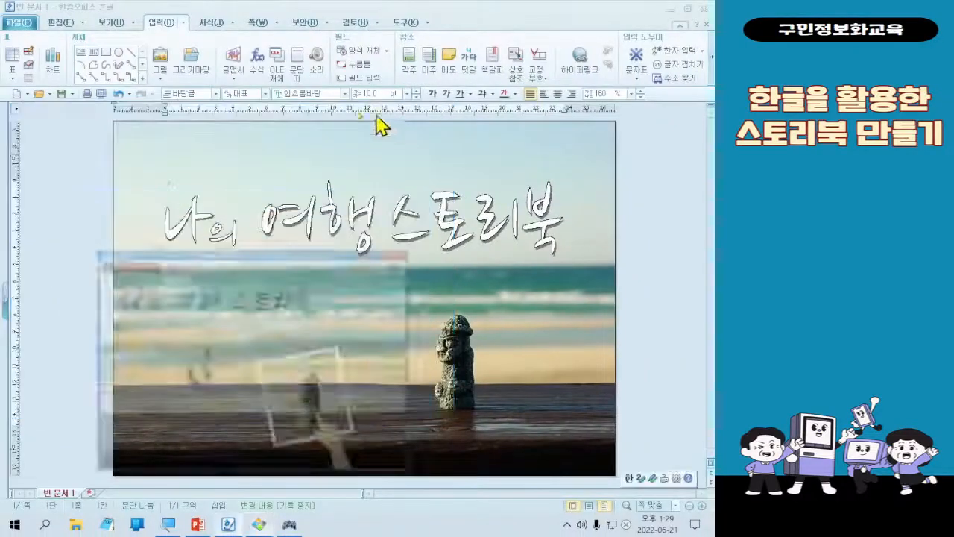
key(ctrl+1)
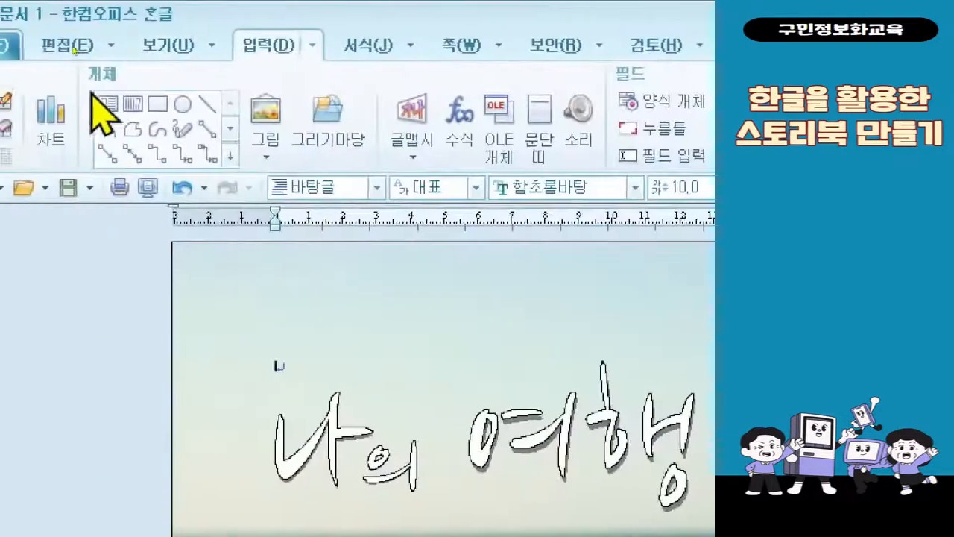
key(ctrl+2)
drag(285, 19, 369, 76)
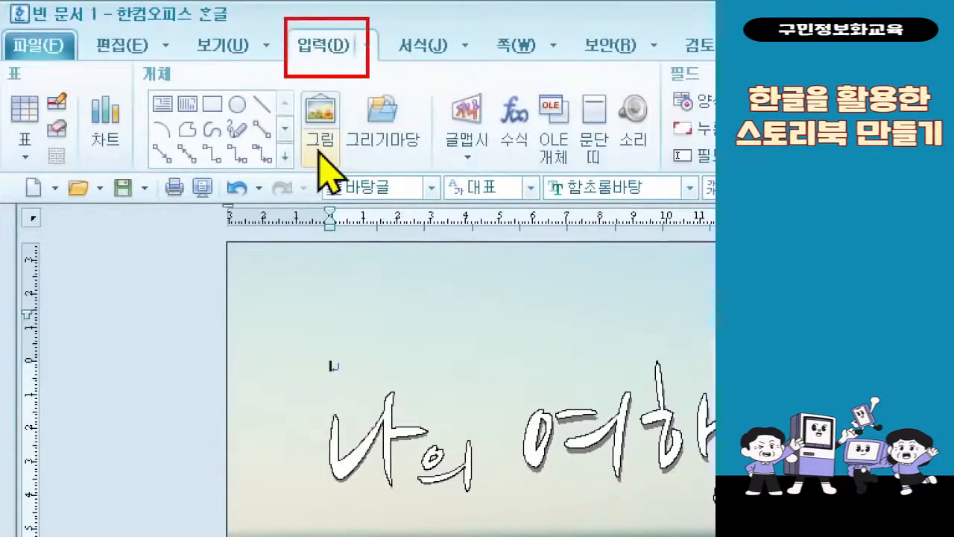
mouse_move(198, 79)
mouse_down()
mouse_move(228, 128)
mouse_move(328, 73)
mouse_up()
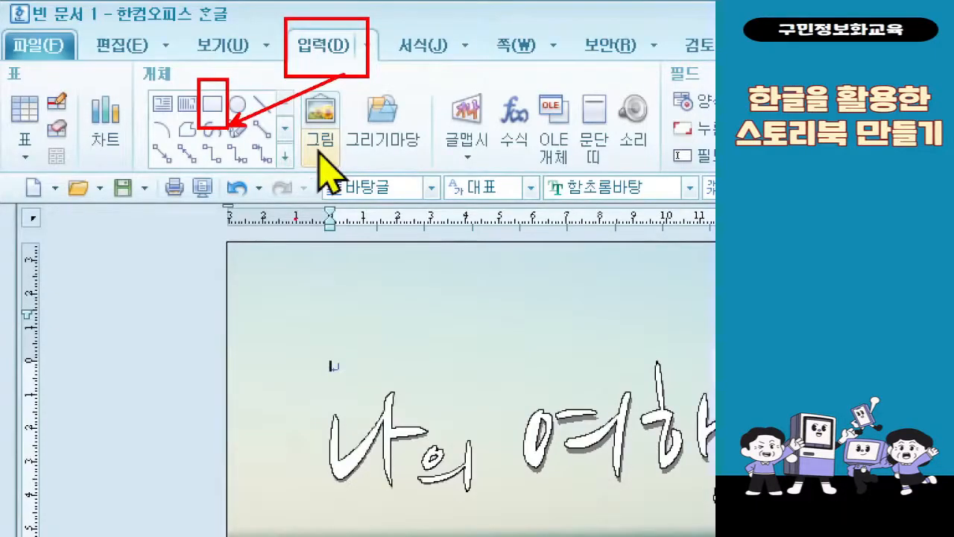
Draw a square about 80 mm wide over the stone statue on the cover
key(Escape)
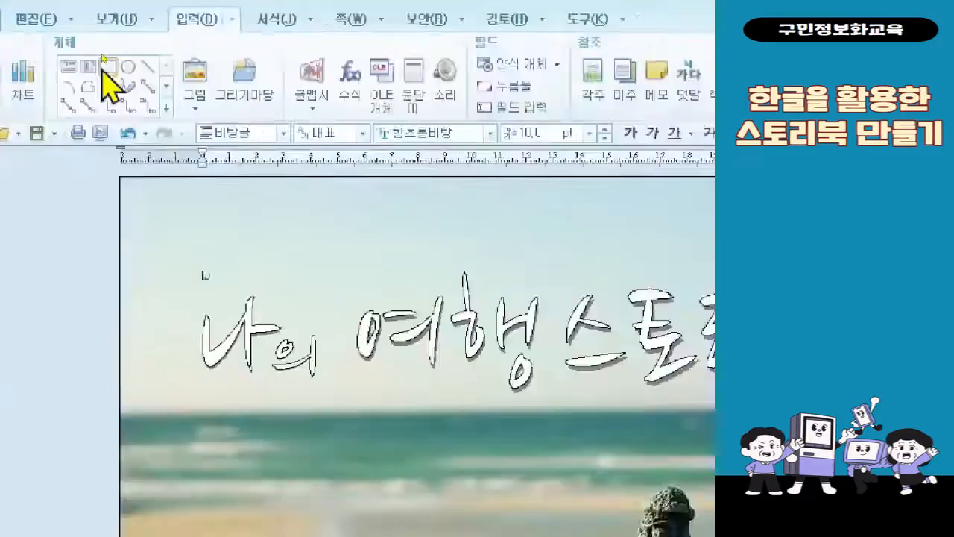
click(210, 106)
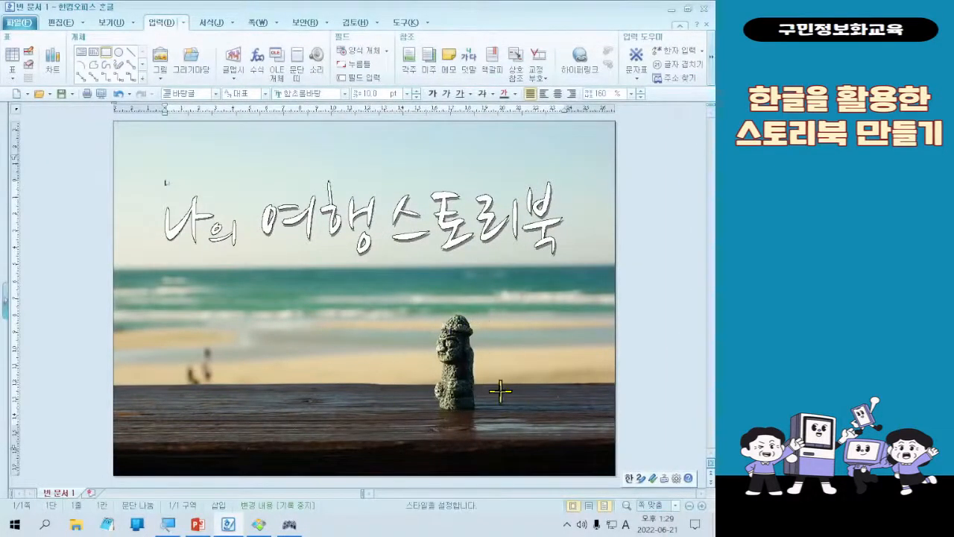
drag(396, 293, 526, 426)
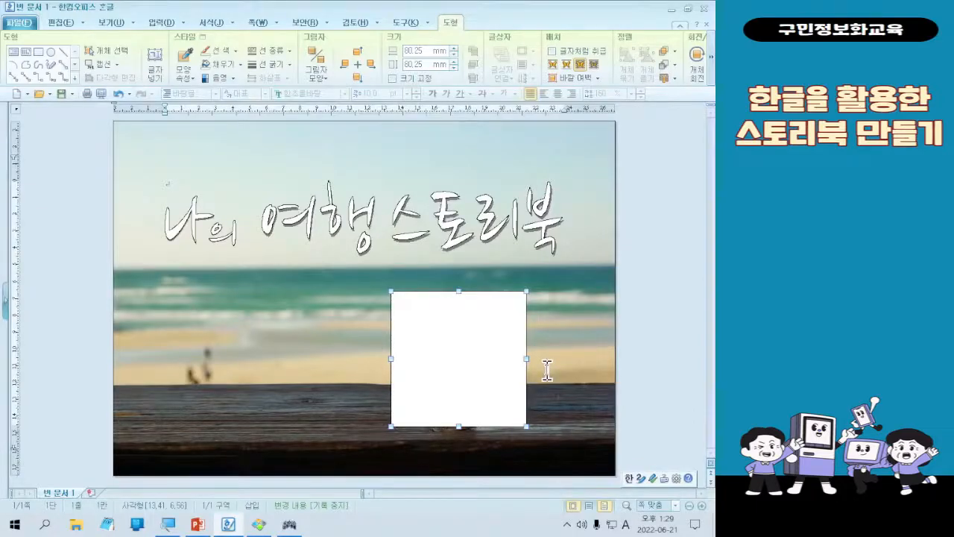
Set the square's width and height to 80 mm and its rotation angle to -10°
click(478, 371)
double_click(478, 371)
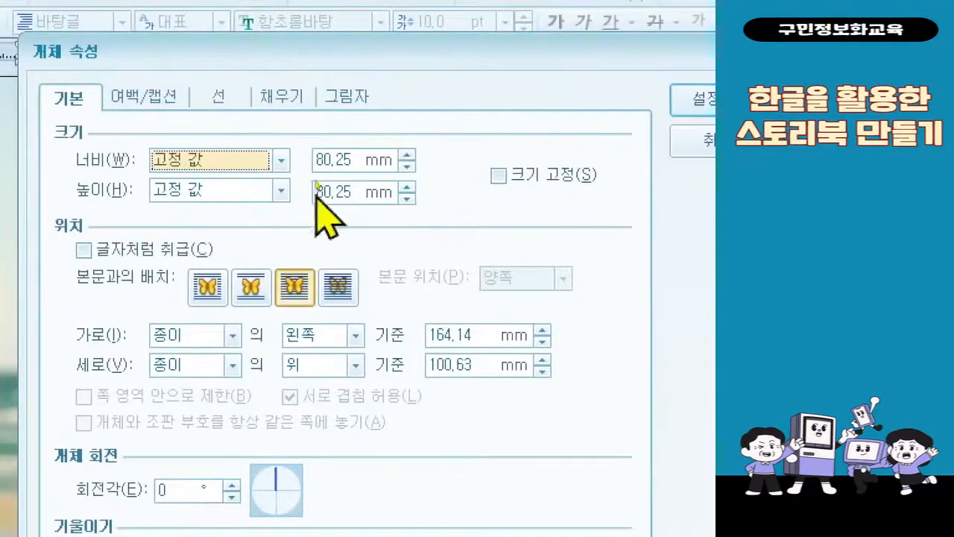
click(316, 170)
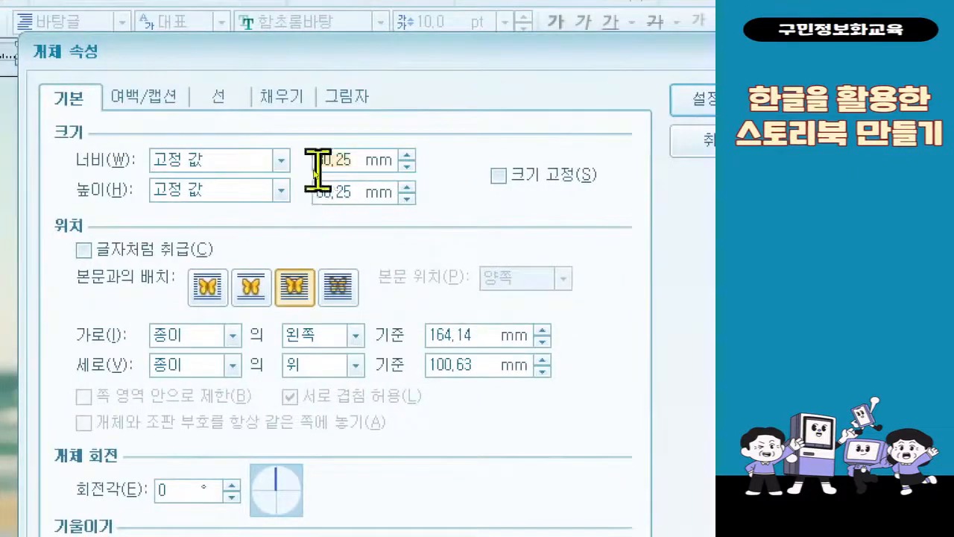
text(80)
click(328, 194)
text(80)
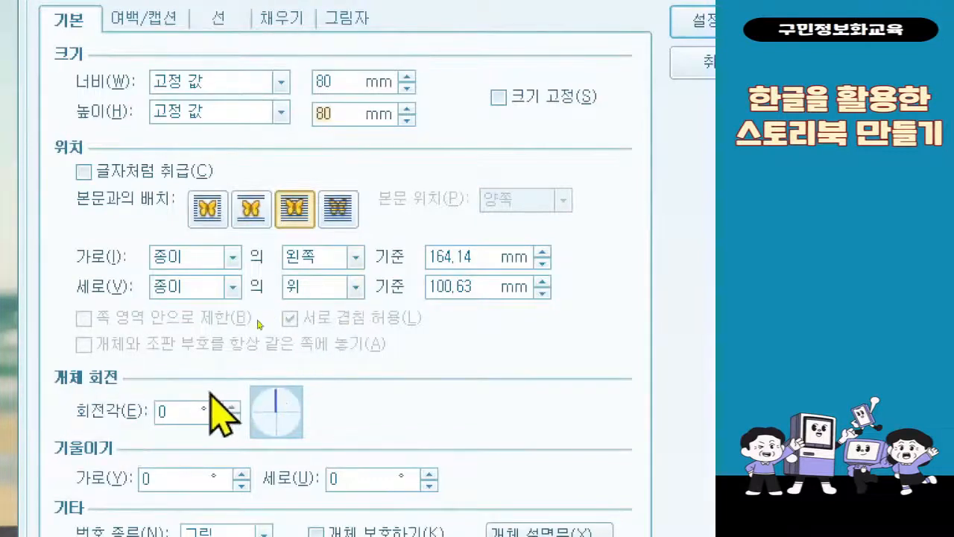
click(182, 413)
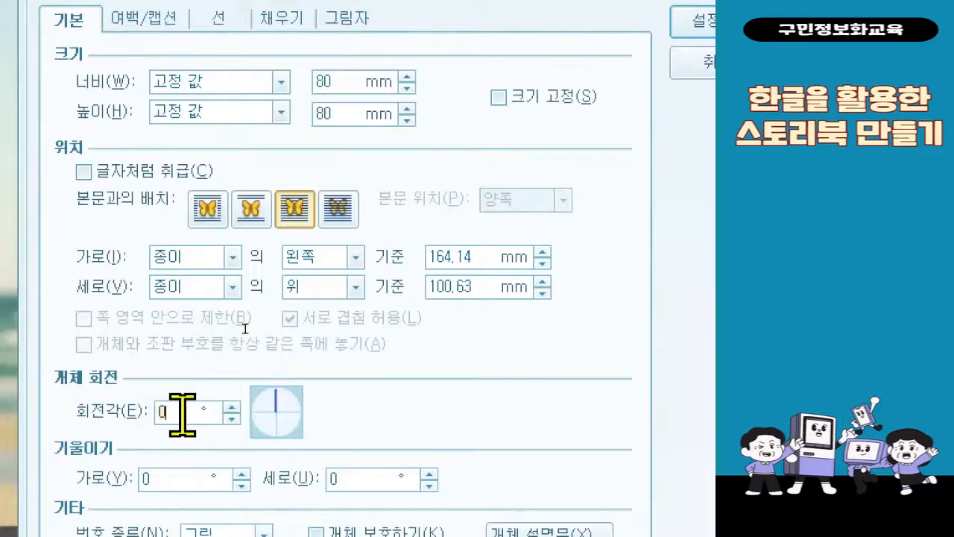
key(BackSpace)
text(-10)
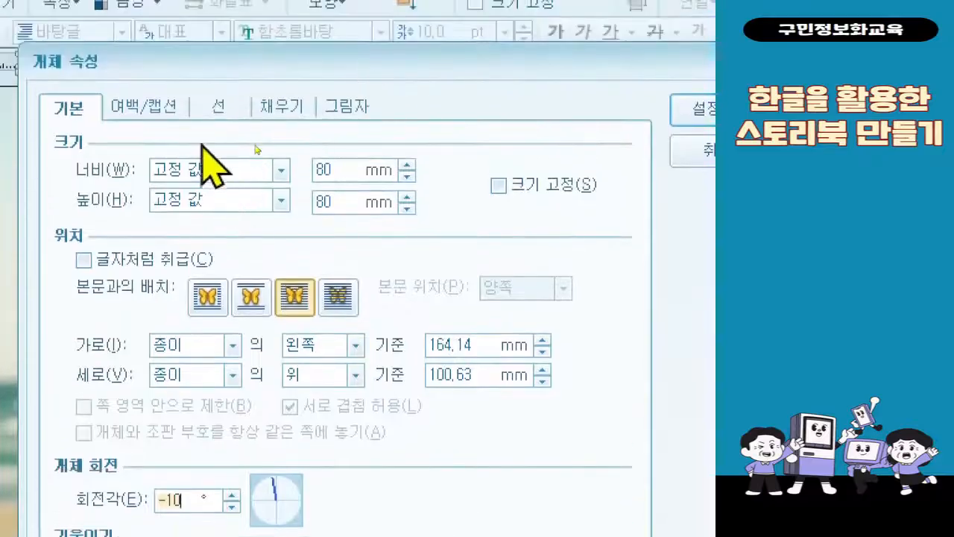
Give the square no fill (색 채우기 없음) and a white outline 4 mm thick
click(282, 107)
click(149, 177)
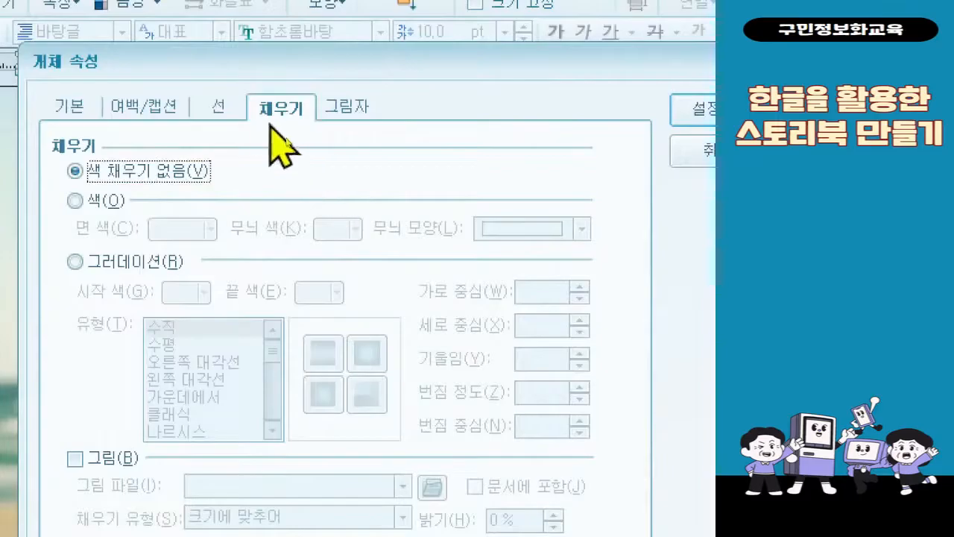
click(218, 110)
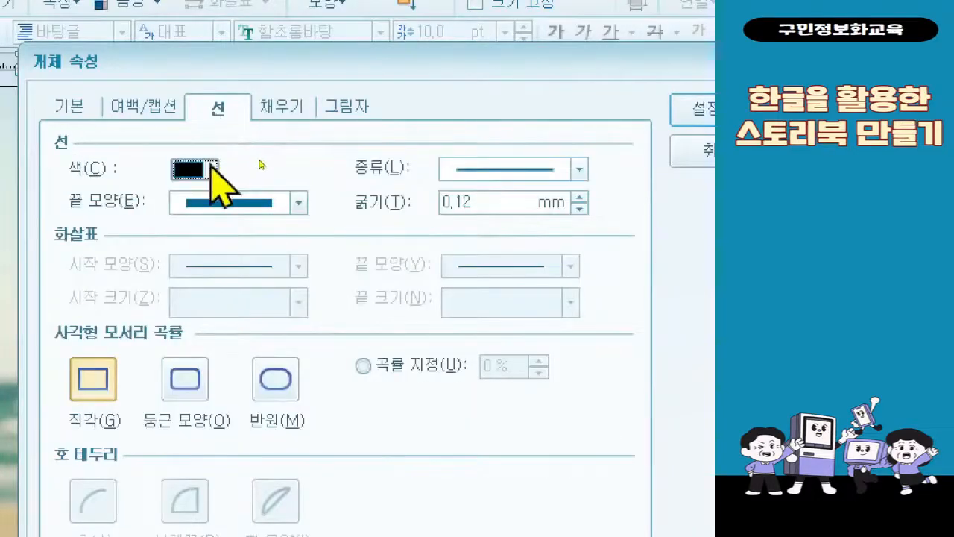
click(211, 169)
click(185, 248)
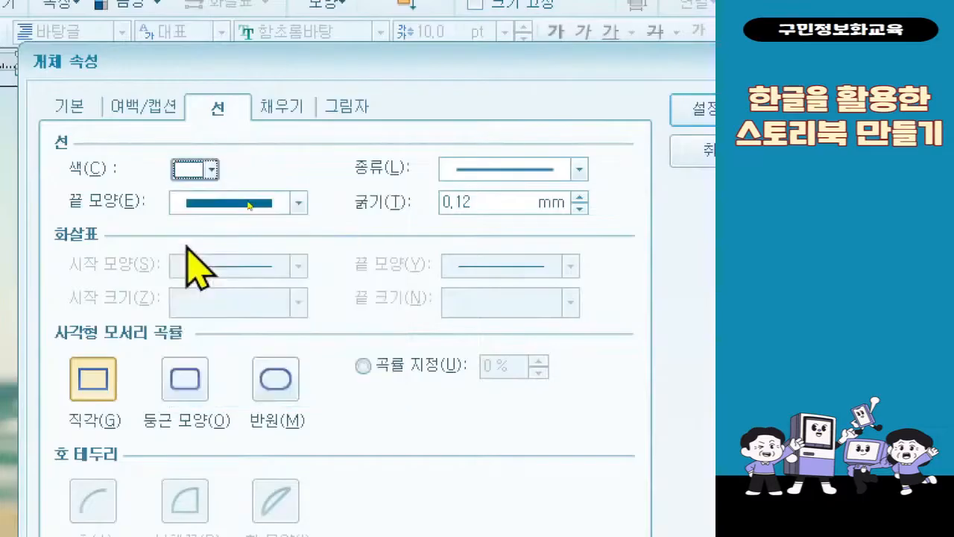
double_click(461, 205)
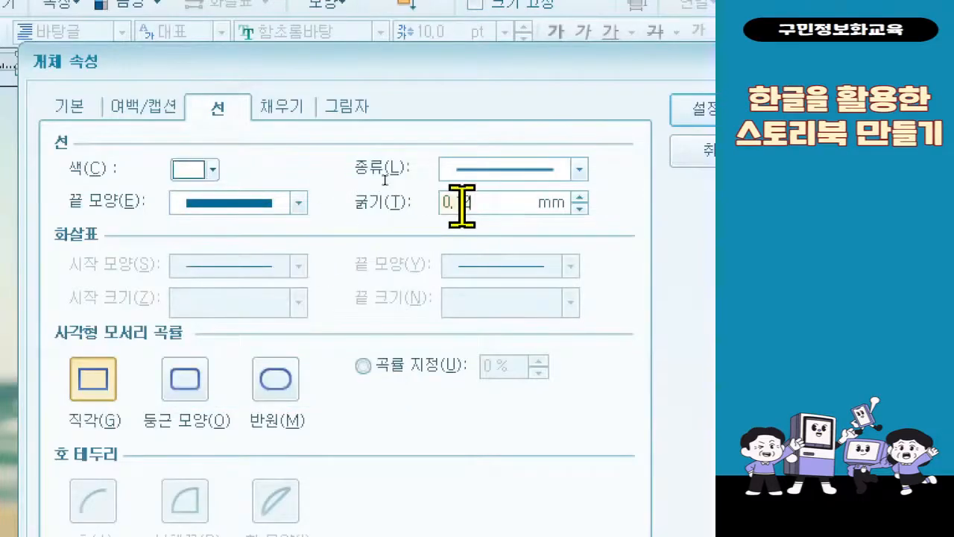
text(4)
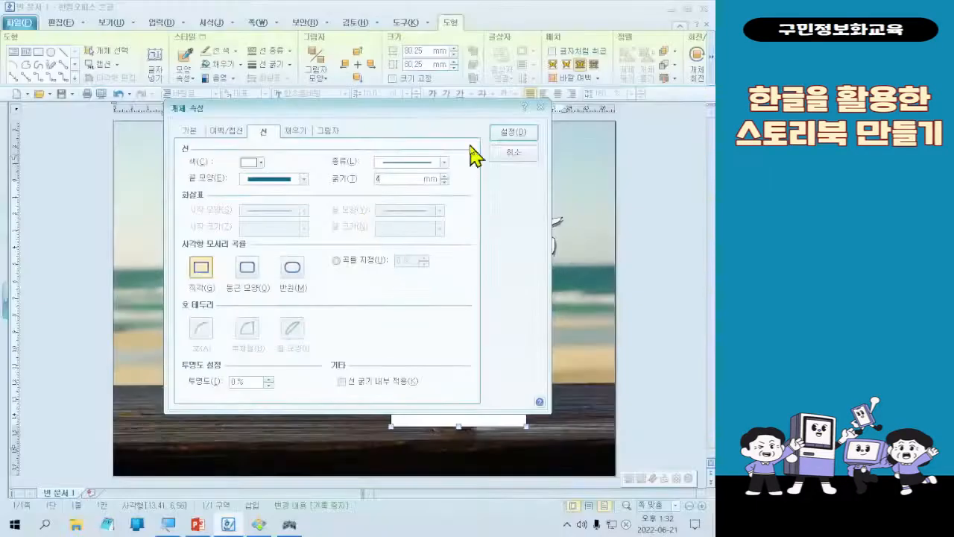
click(662, 109)
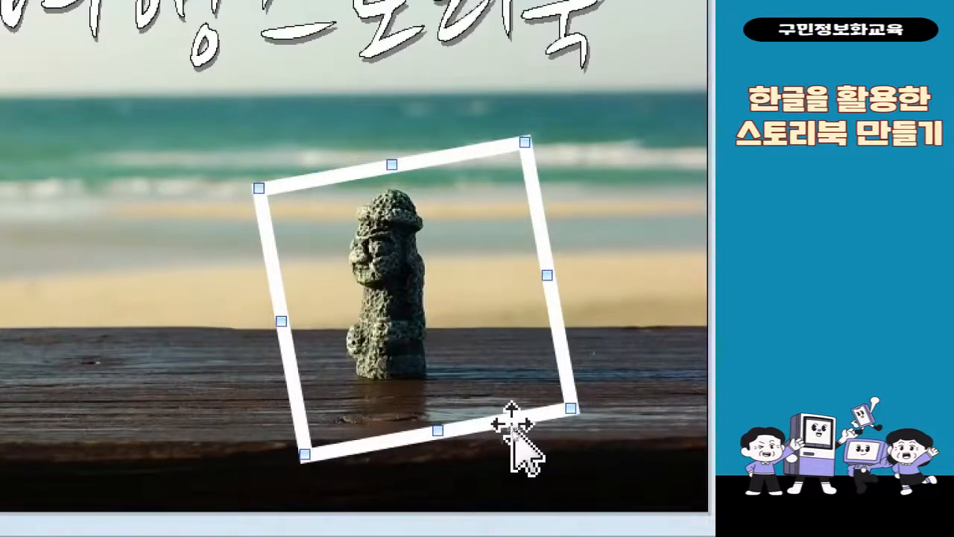
Move the tilted white frame so that it surrounds the stone statue centrally, and deselect it
drag(516, 433, 484, 413)
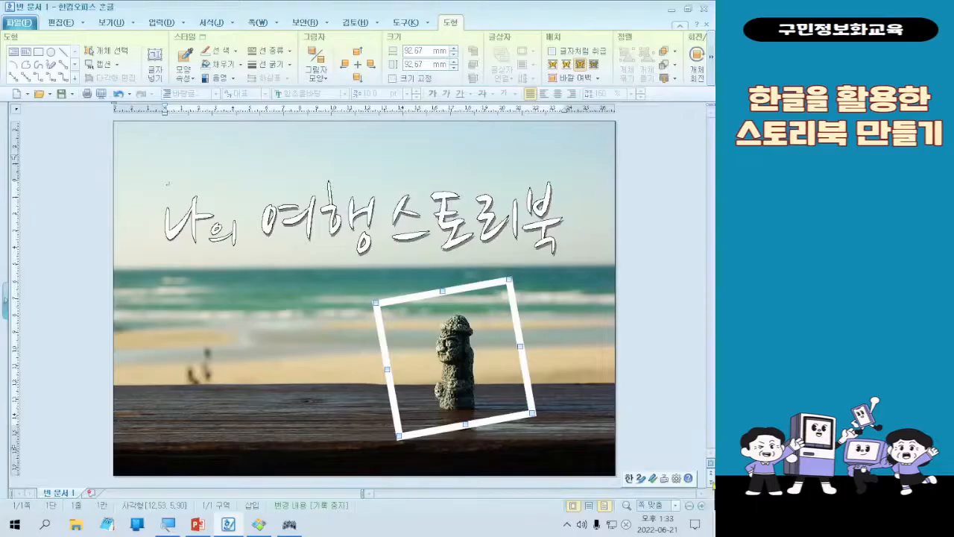
click(341, 384)
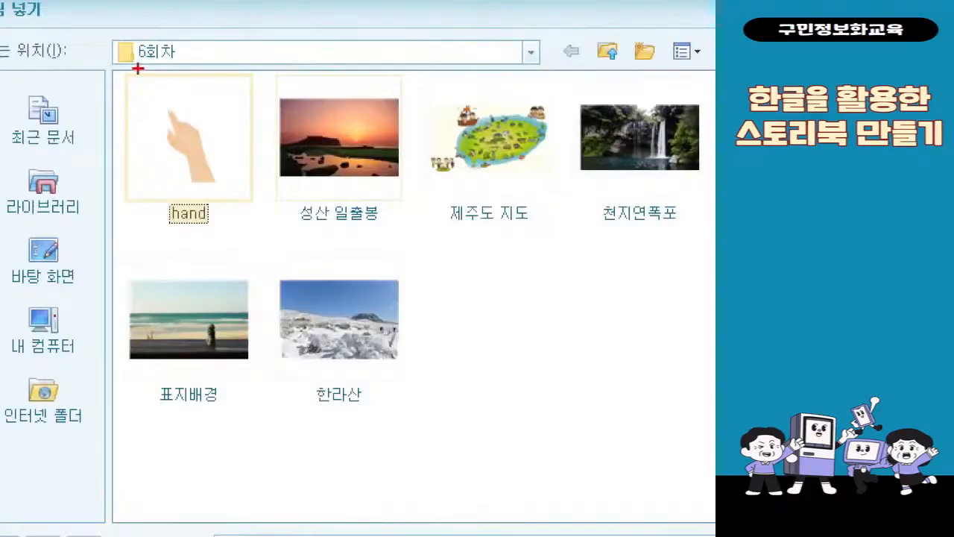
Insert the hand picture from the 6회차 folder with 글자처럼 취급 off, placing it at the frame's lower right corner
drag(176, 92, 261, 214)
mouse_move(247, 63)
mouse_down()
mouse_move(291, 61)
mouse_move(300, 46)
mouse_up()
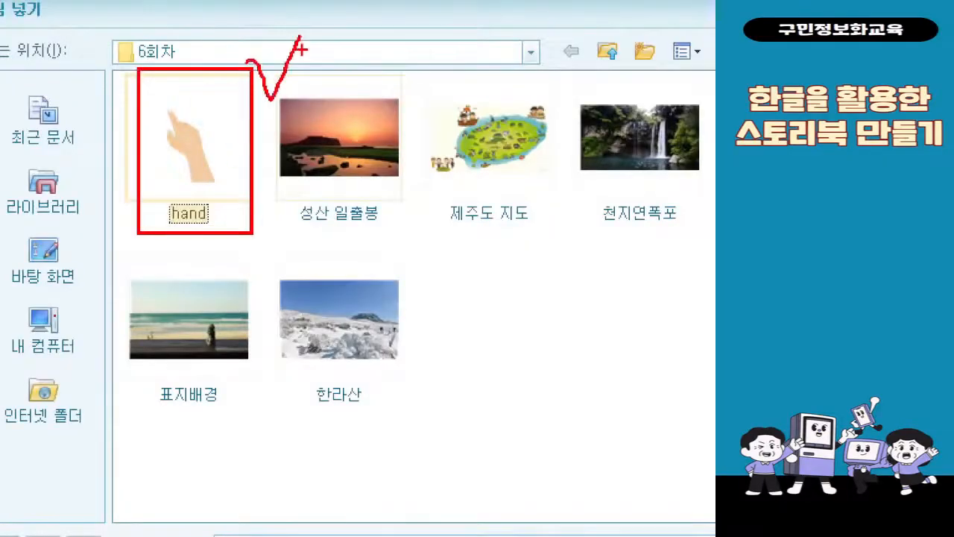
key(Escape)
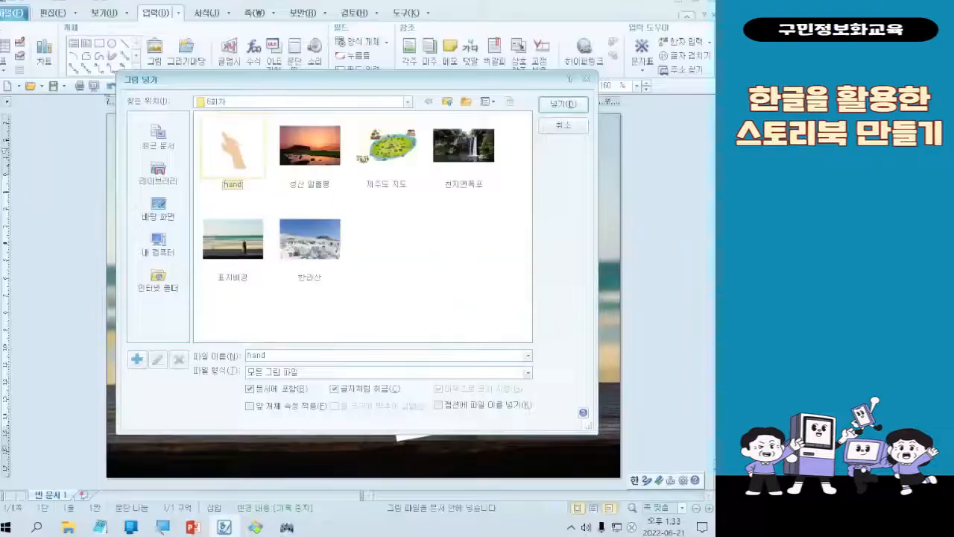
click(365, 390)
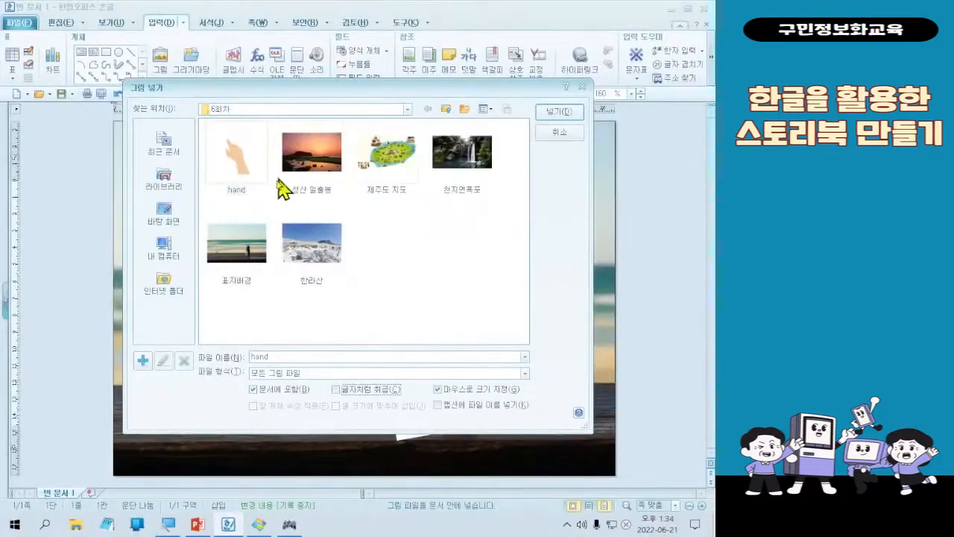
double_click(231, 179)
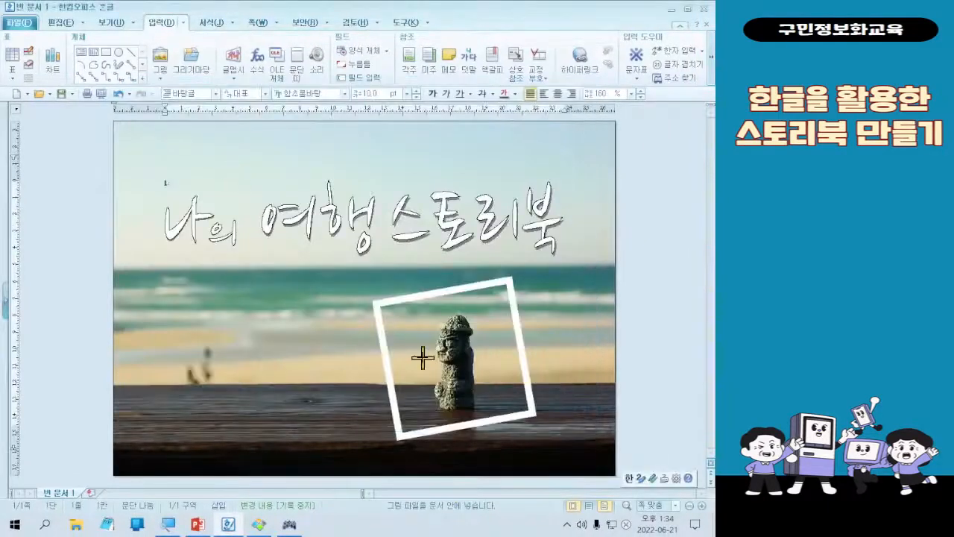
drag(498, 359, 545, 457)
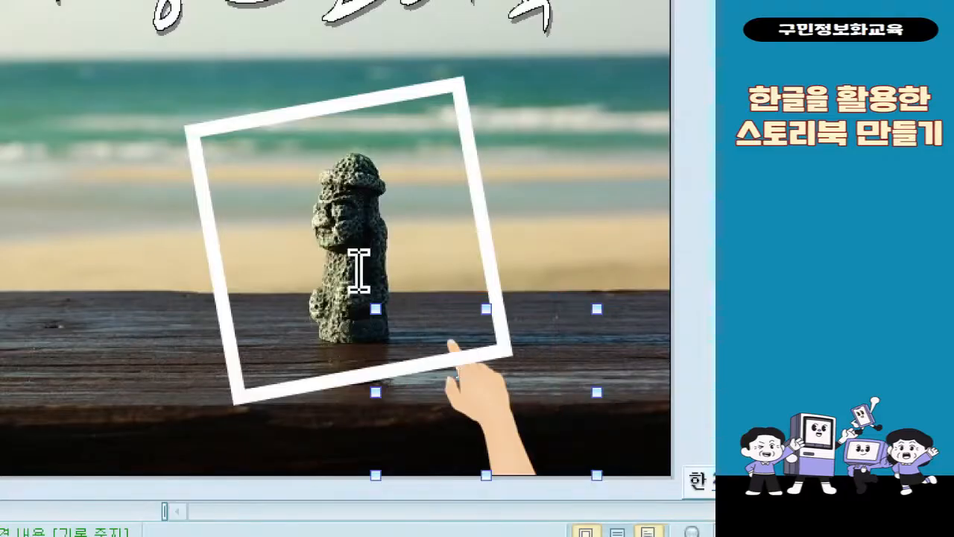
Set the hand picture's text wrapping so that it lies in front of the text
double_click(481, 403)
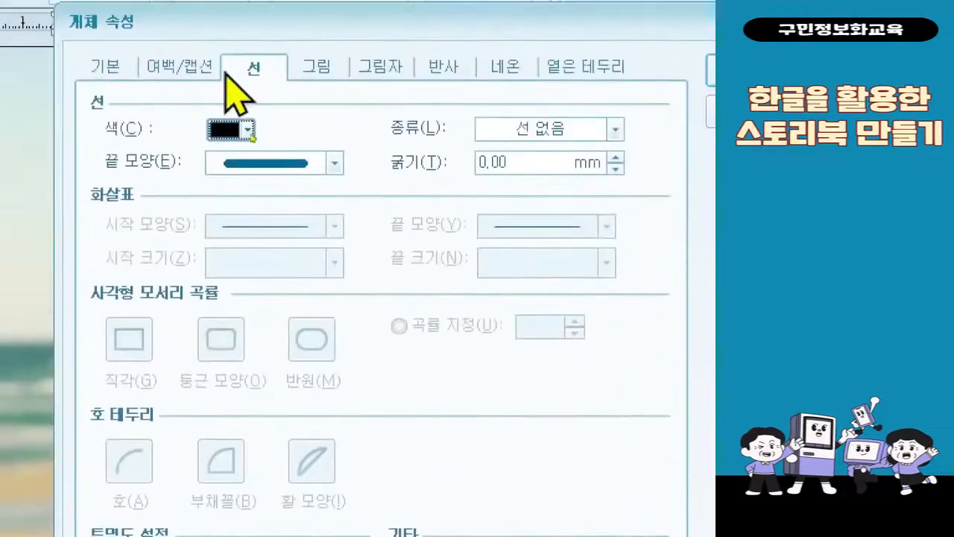
click(127, 73)
click(331, 257)
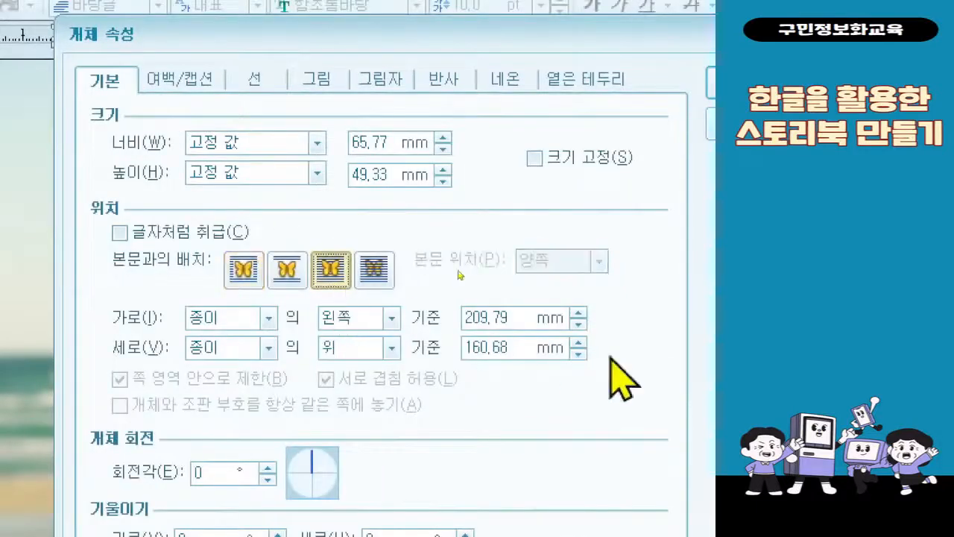
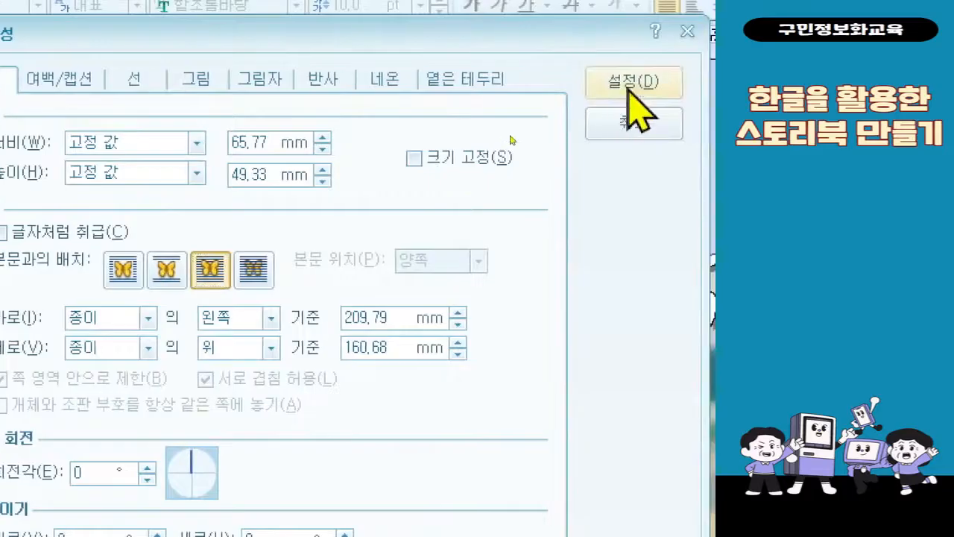
click(629, 85)
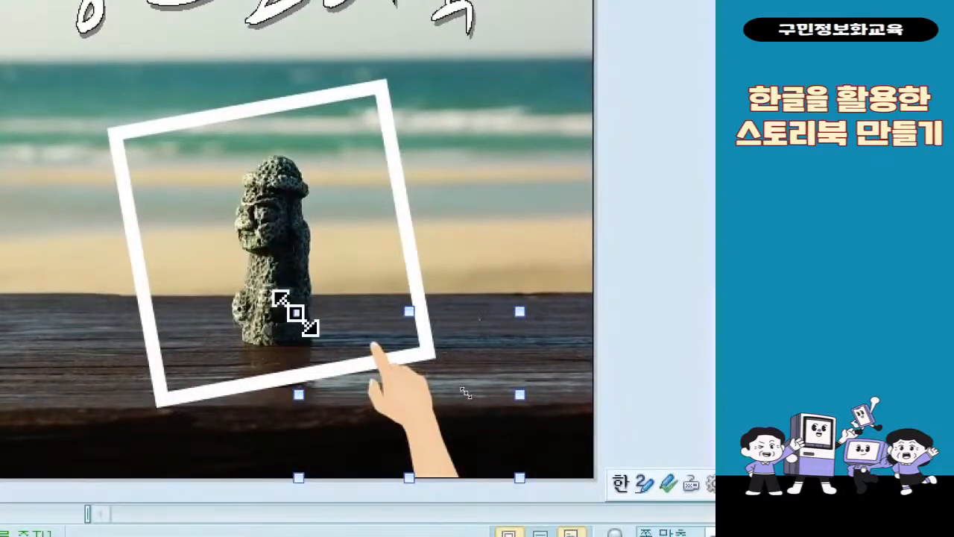
Enlarge the hand picture and move it so its fingertip touches the base of the statue
drag(296, 312, 234, 261)
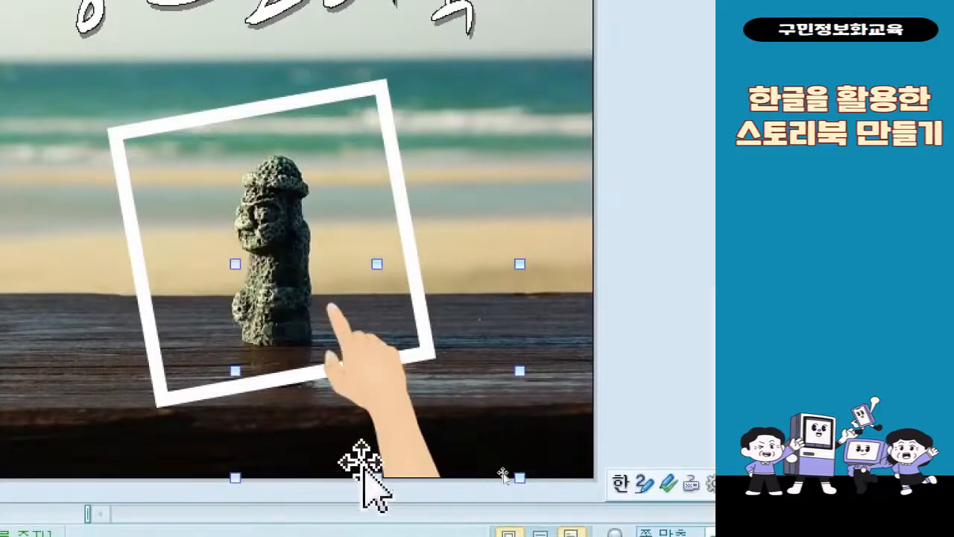
drag(399, 452, 353, 426)
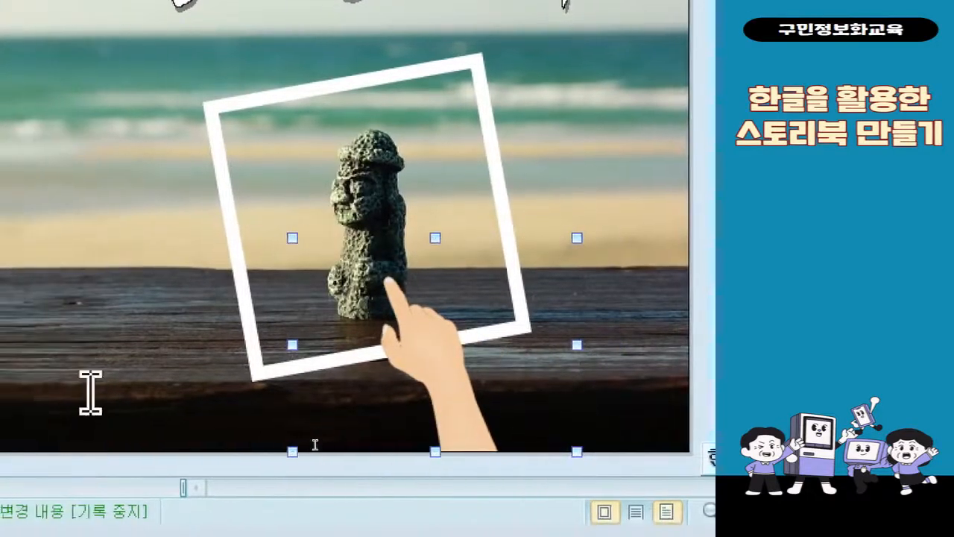
click(192, 362)
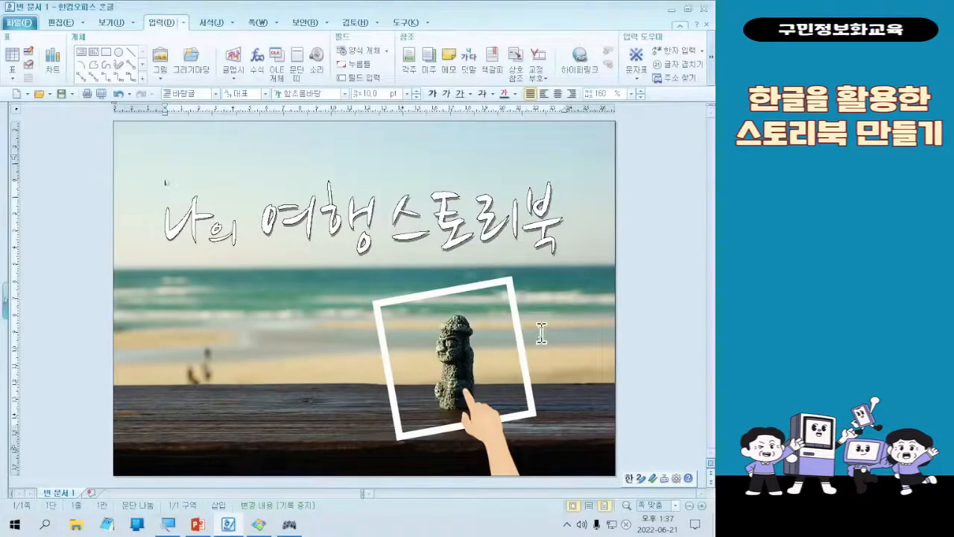
Save the document in the 문서 folder as a Hangul document (*.hwp) named 06 여행 스토리북
key(alt+f)
click(342, 3)
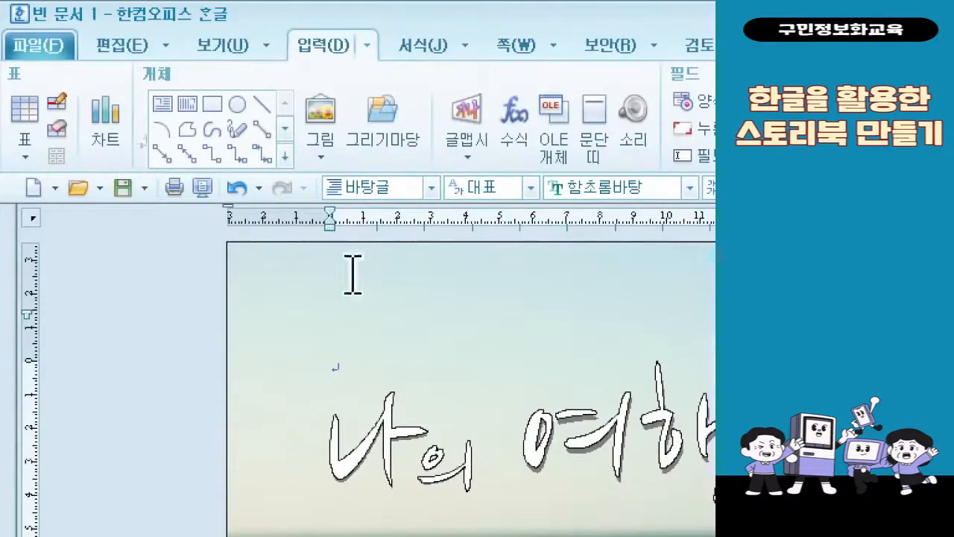
click(123, 192)
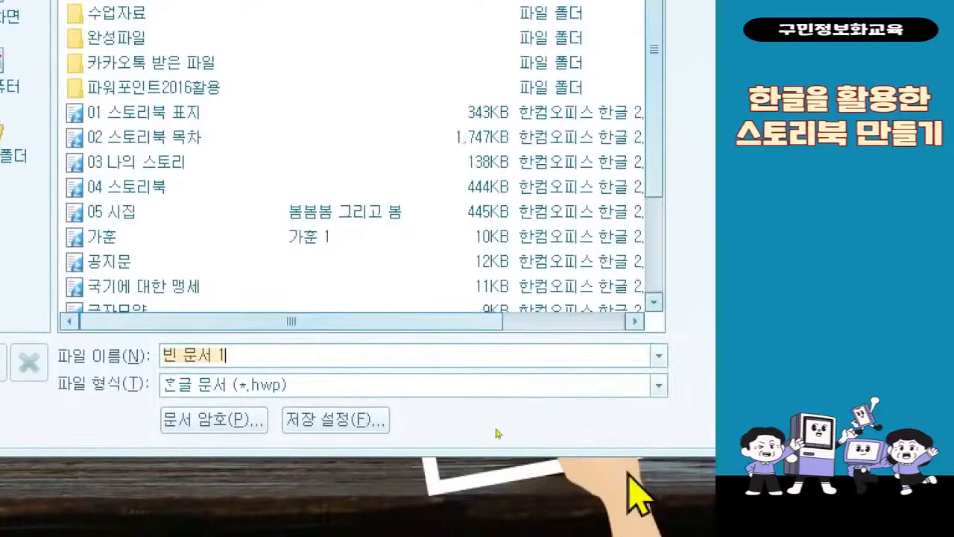
text(06)
text( 여행 ㅅ)
text(스토리북)
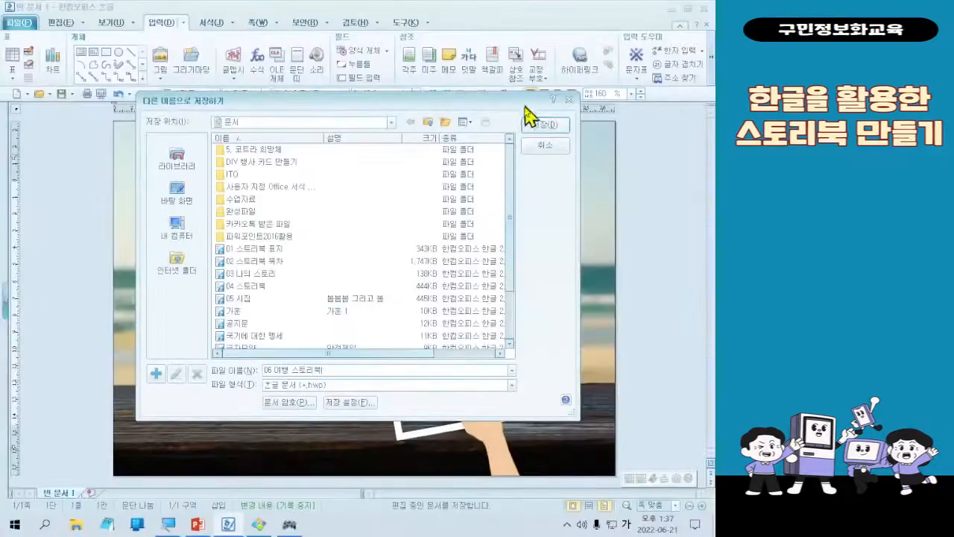
click(531, 124)
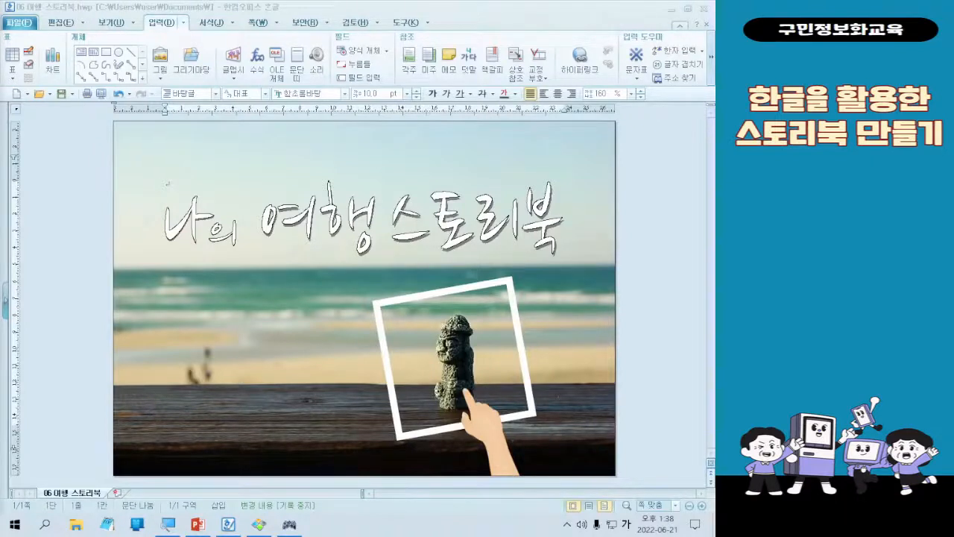
Insert a section break (구역 나누기) after the cover so the second page begins a new section
click(255, 23)
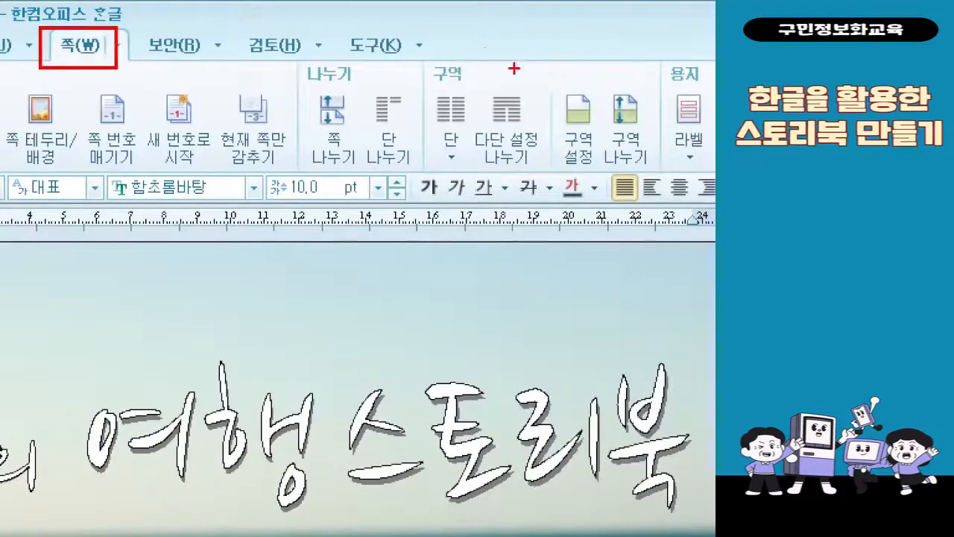
drag(599, 77, 659, 167)
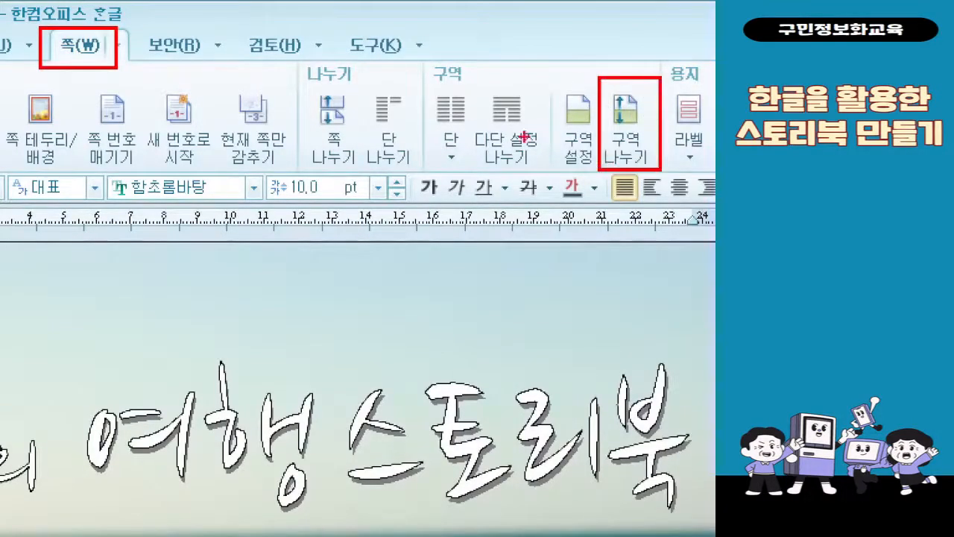
mouse_move(589, 148)
mouse_down()
mouse_move(235, 92)
mouse_move(124, 59)
mouse_up()
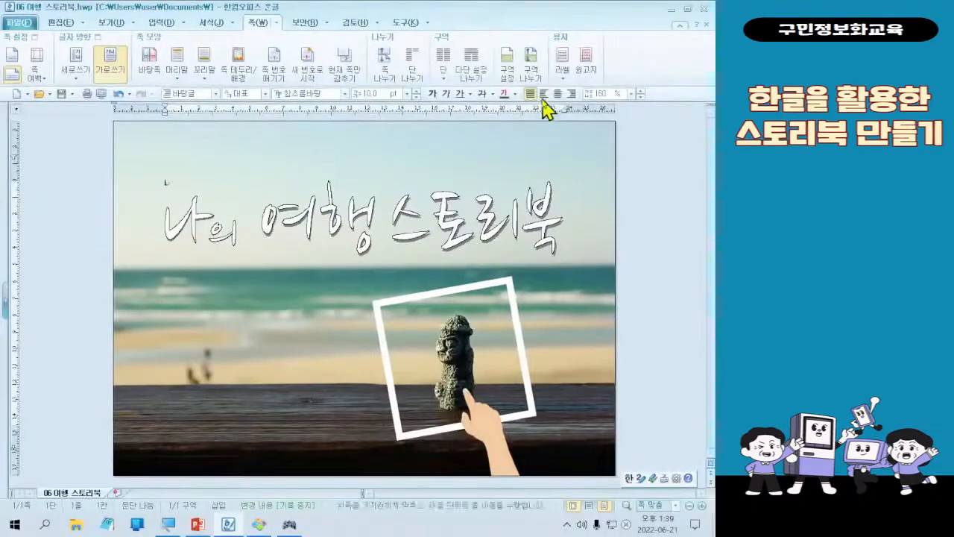
click(531, 74)
scroll(445, 417, down, 5)
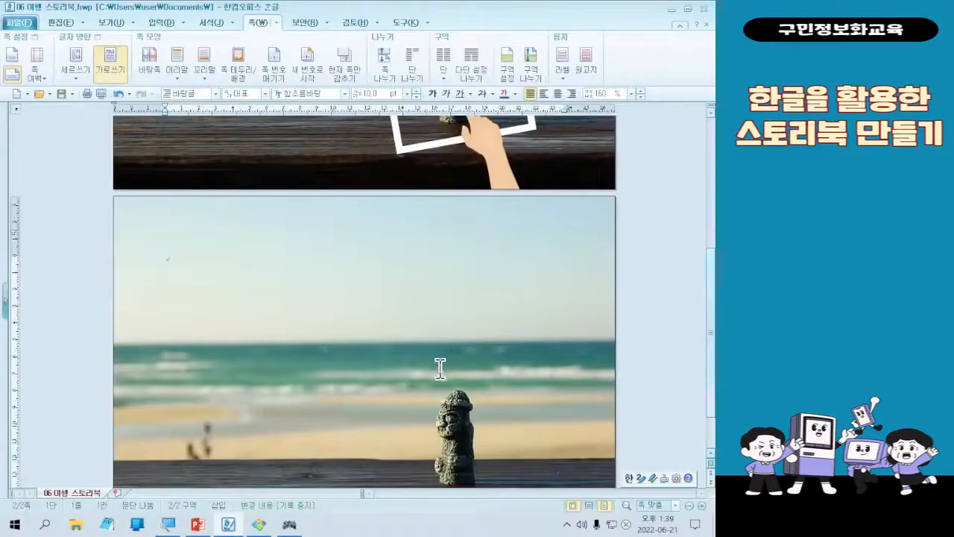
scroll(438, 364, up, 6)
scroll(440, 367, down, 8)
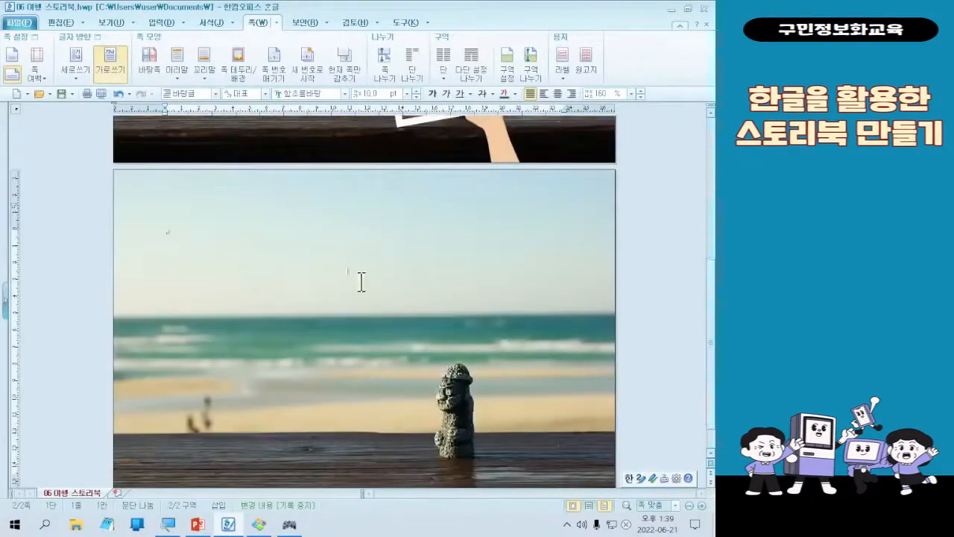
key(alt+d)
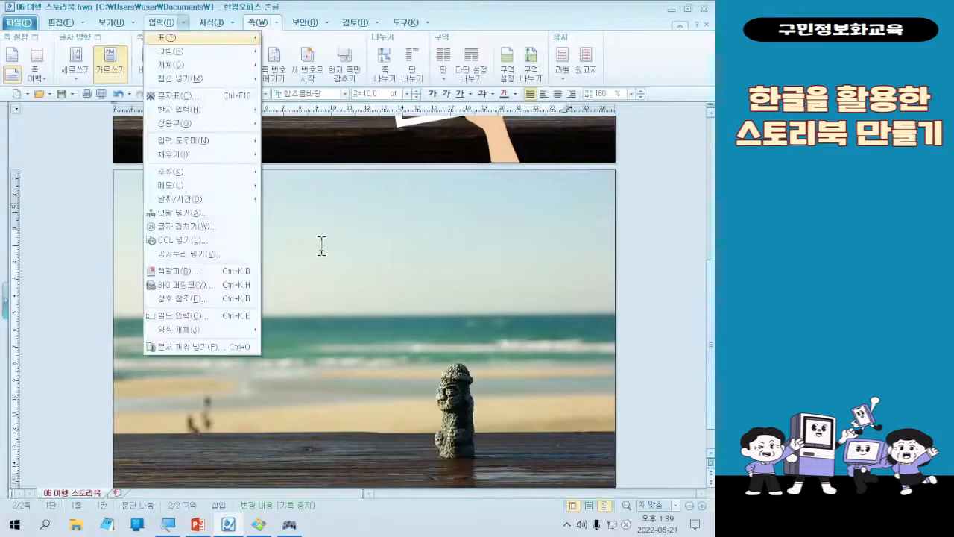
key(Escape)
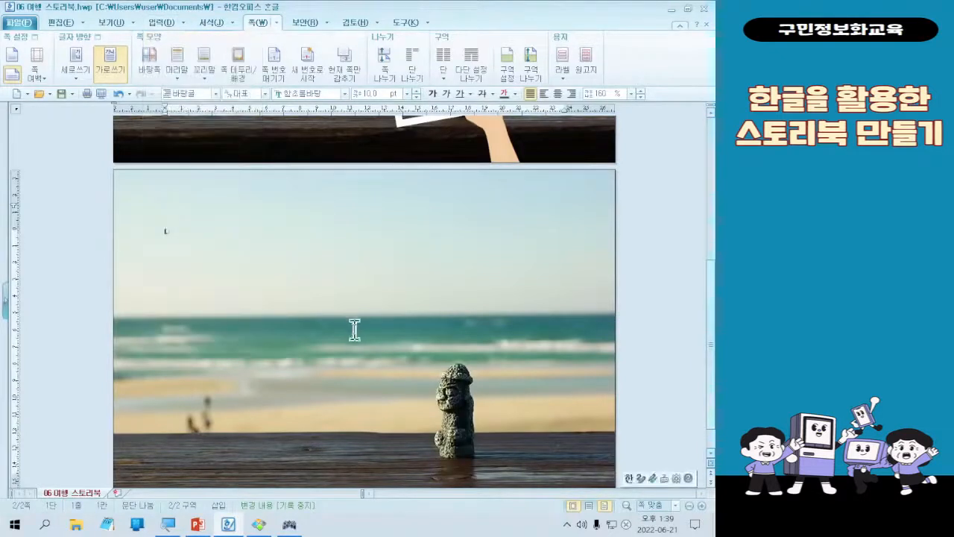
Remove the picture fill (그림) from the second section's page background, keeping the scope at 현재 구역
scroll(335, 291, down, 1)
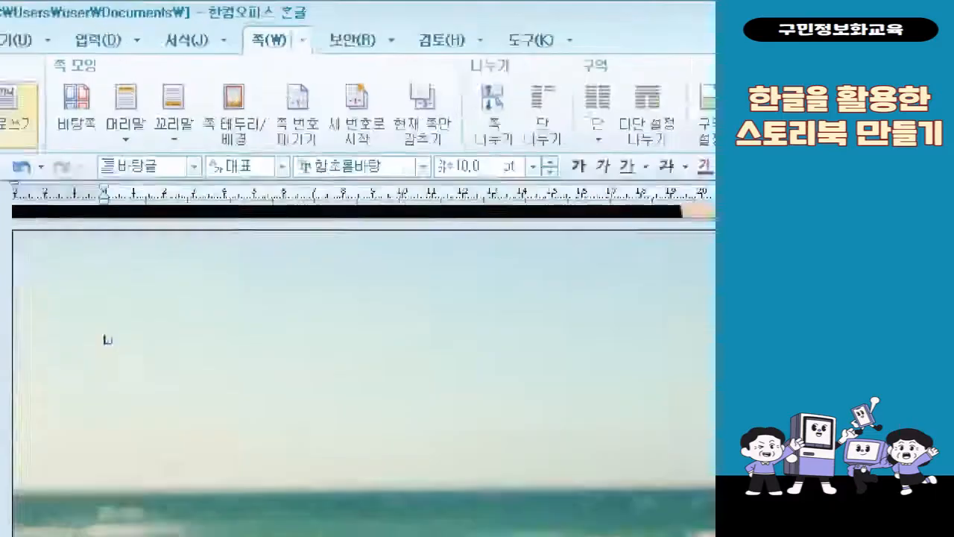
click(254, 28)
mouse_move(194, 61)
mouse_down()
mouse_move(241, 153)
mouse_move(303, 186)
mouse_up()
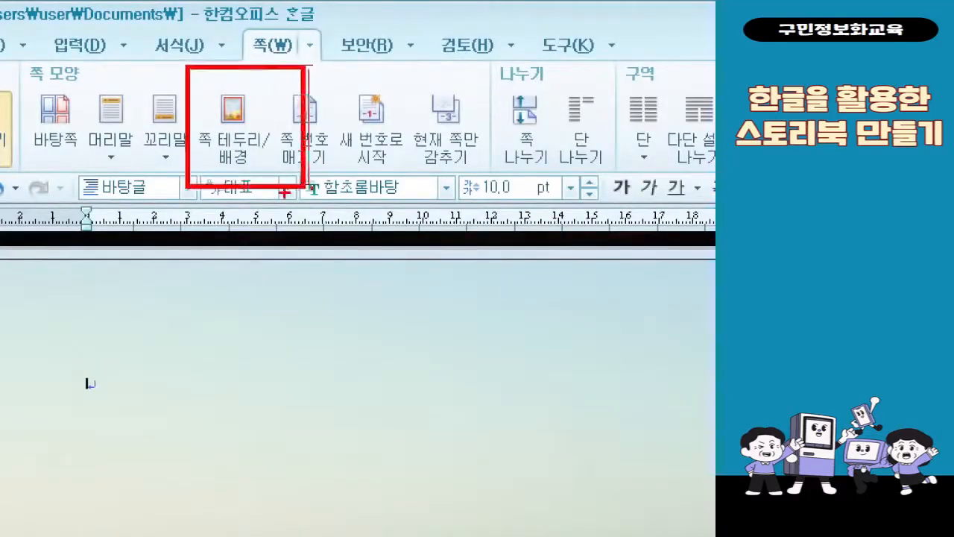
drag(240, 176, 248, 412)
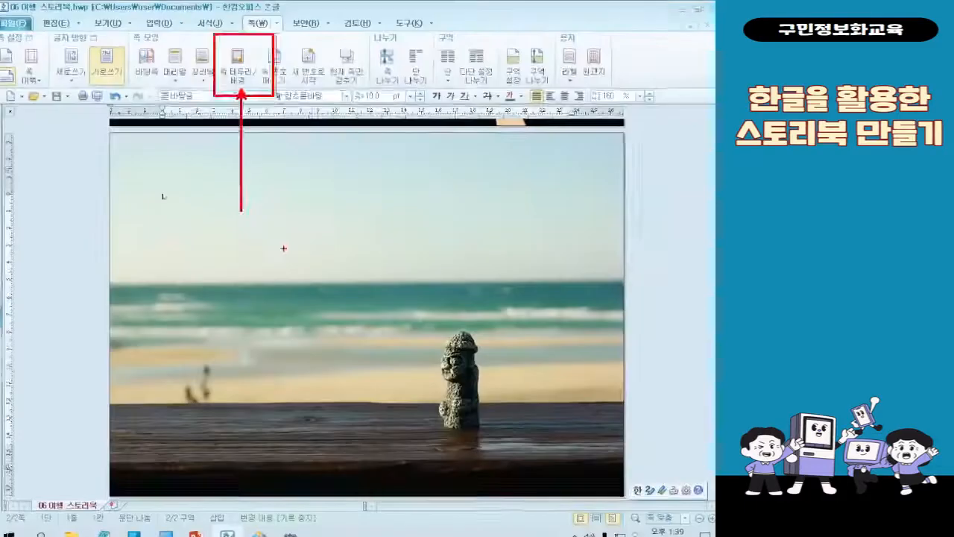
key(Escape)
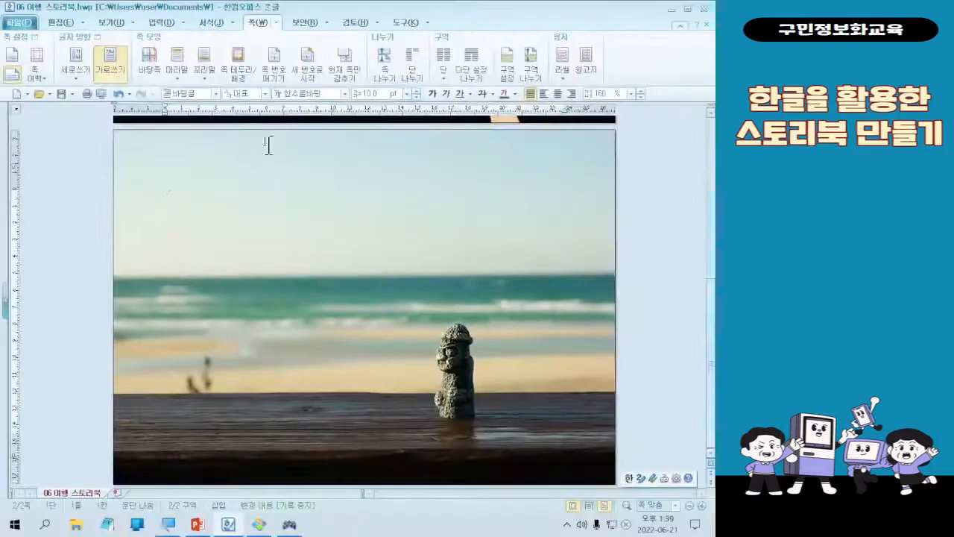
click(238, 74)
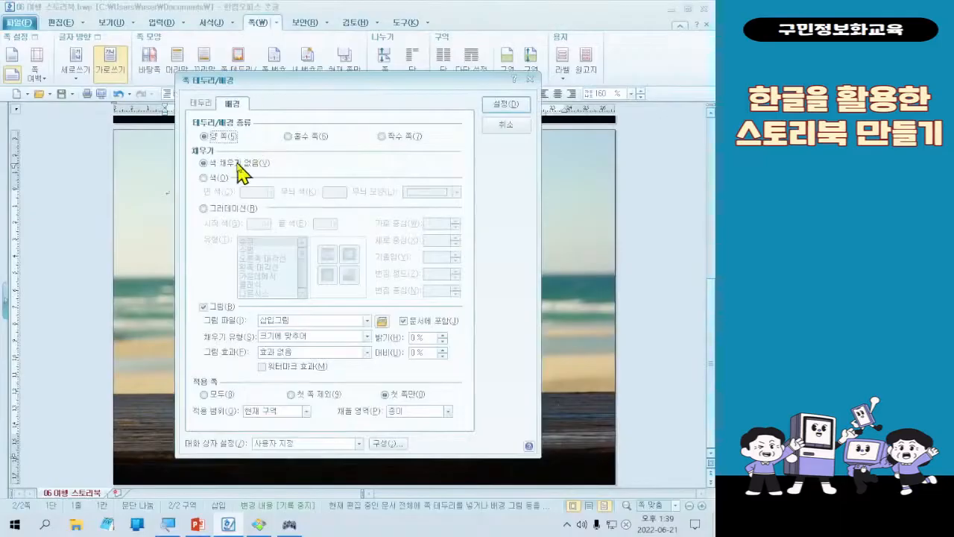
click(229, 308)
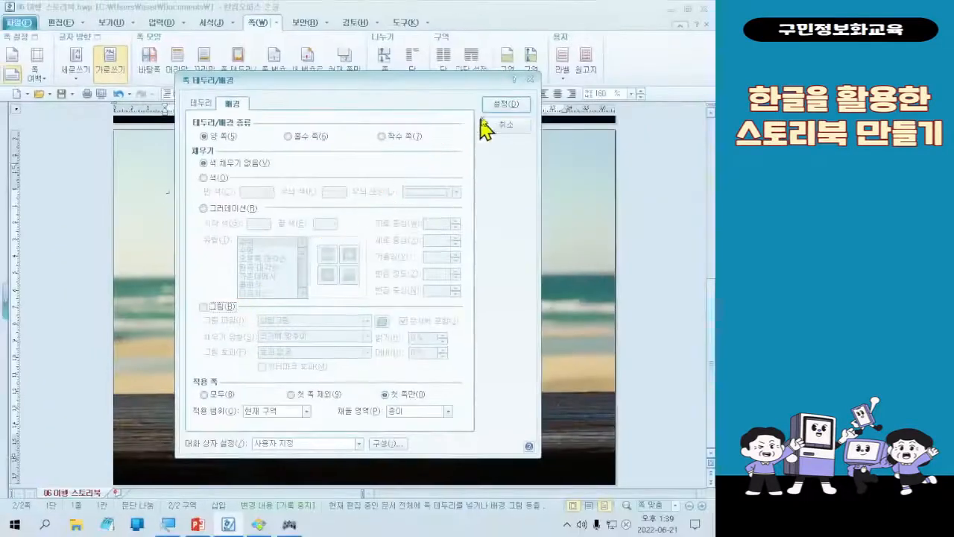
click(651, 47)
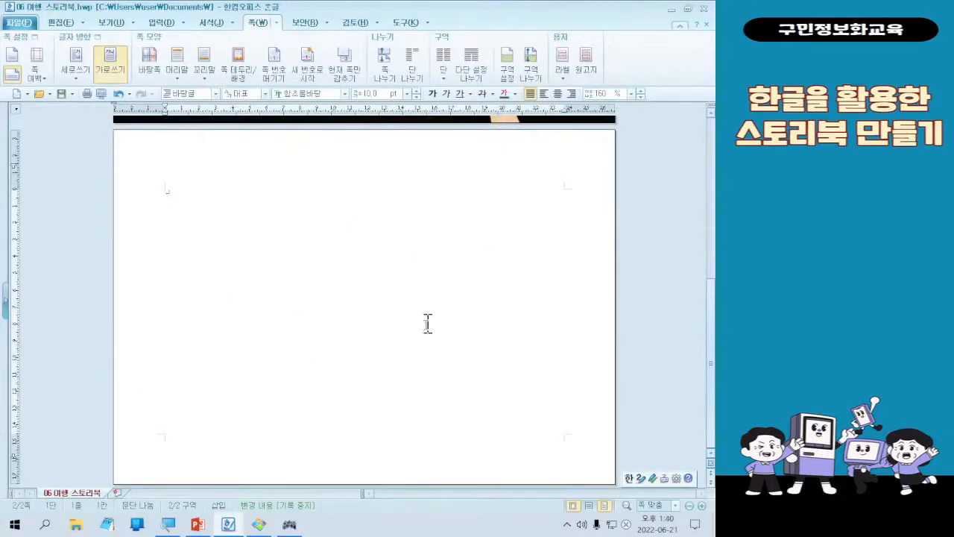
scroll(351, 249, up, 6)
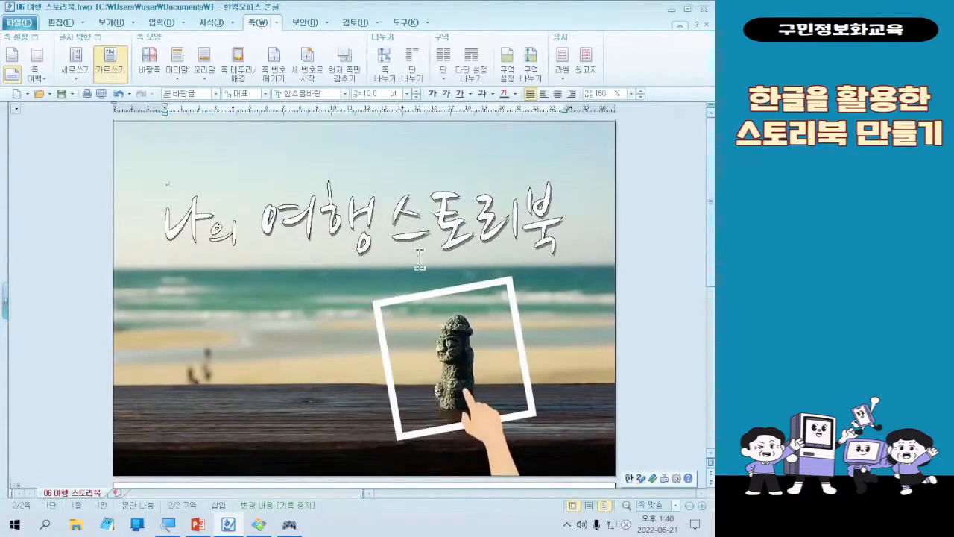
scroll(422, 268, down, 3)
scroll(427, 300, down, 3)
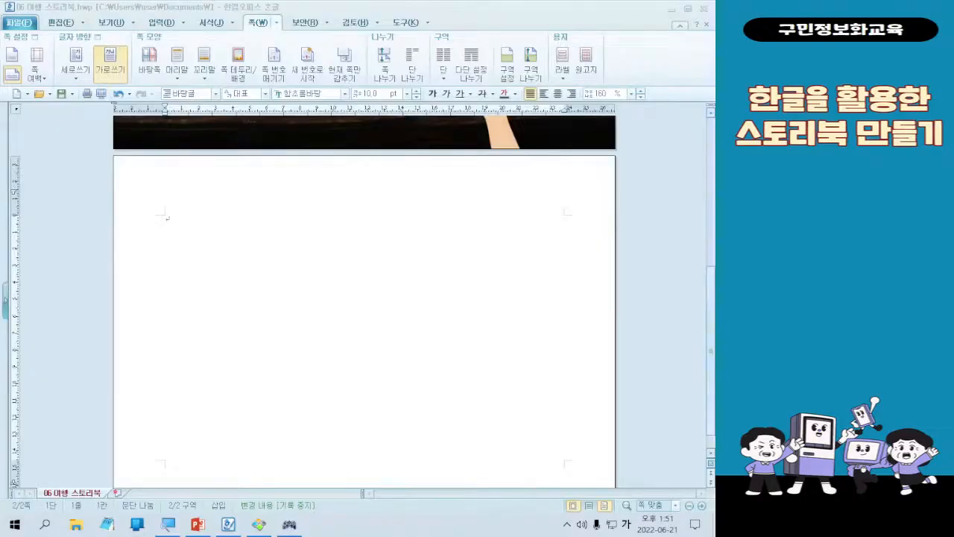
Set the second section's paper margins to 10 mm at top and bottom and 15 mm at left and right
key(Hangul)
click(299, 249)
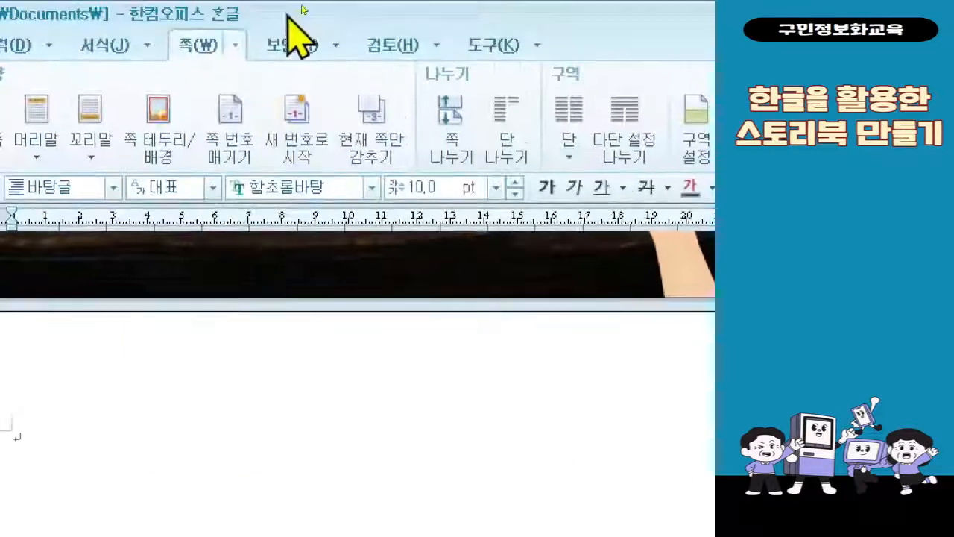
click(267, 25)
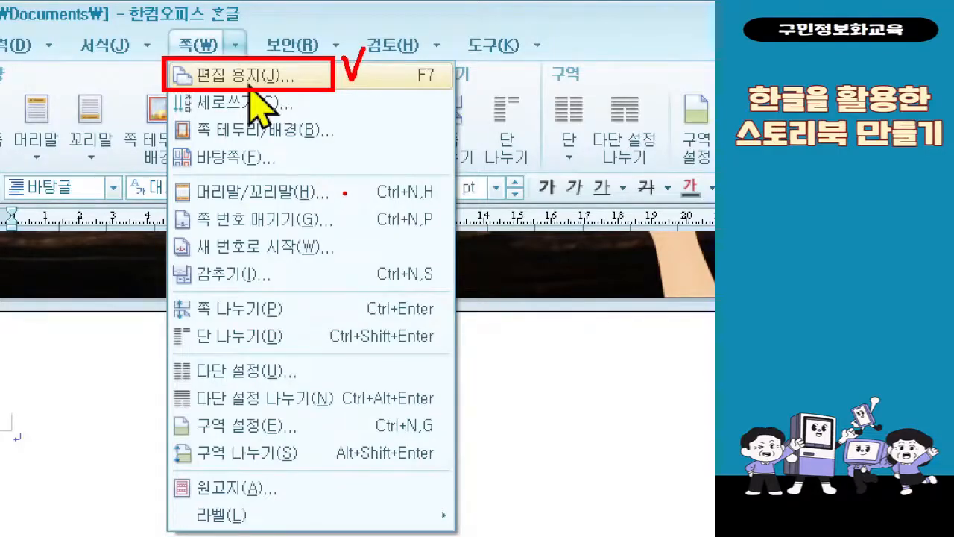
key(Escape)
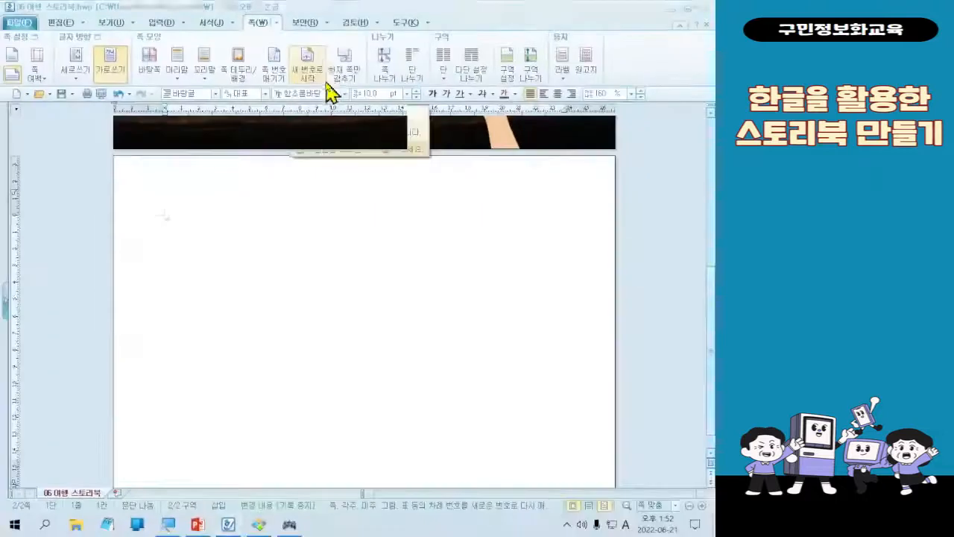
click(277, 23)
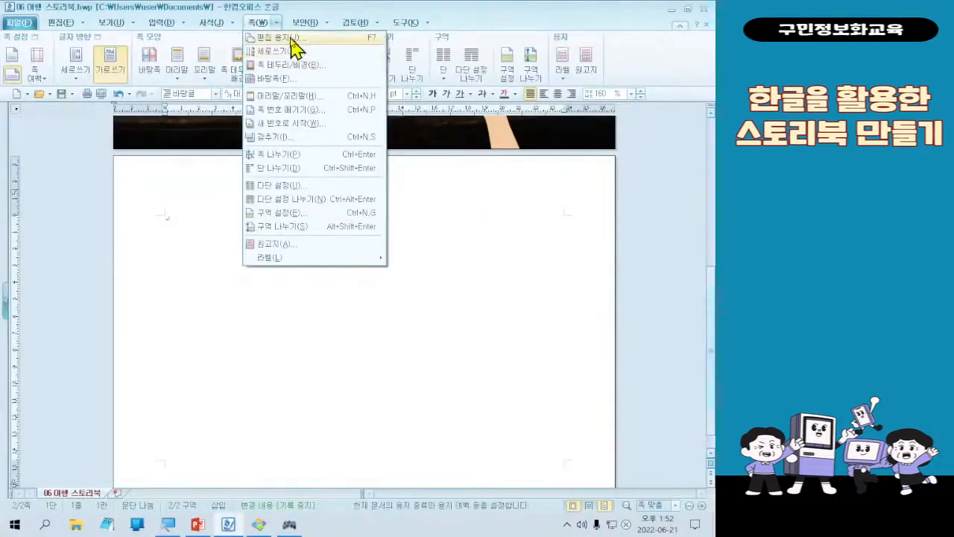
click(291, 37)
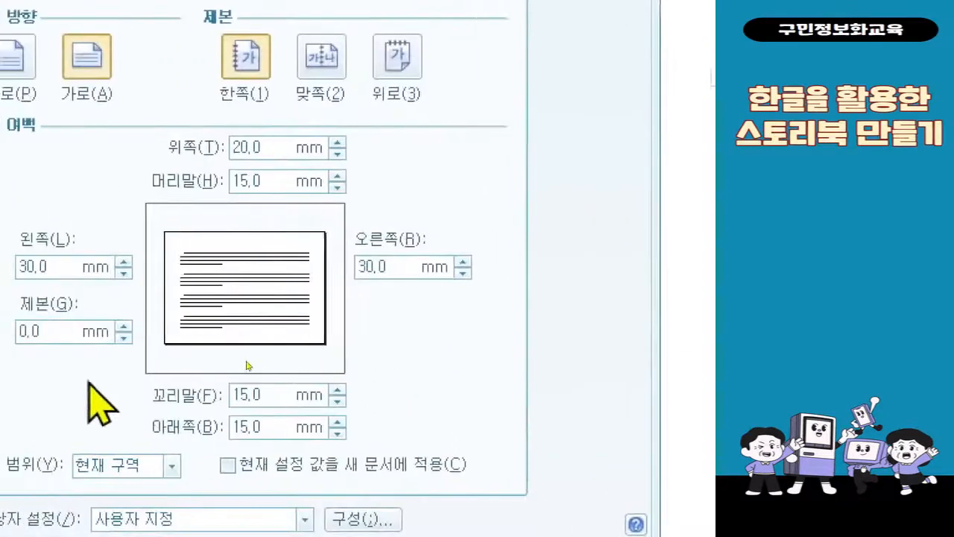
click(351, 145)
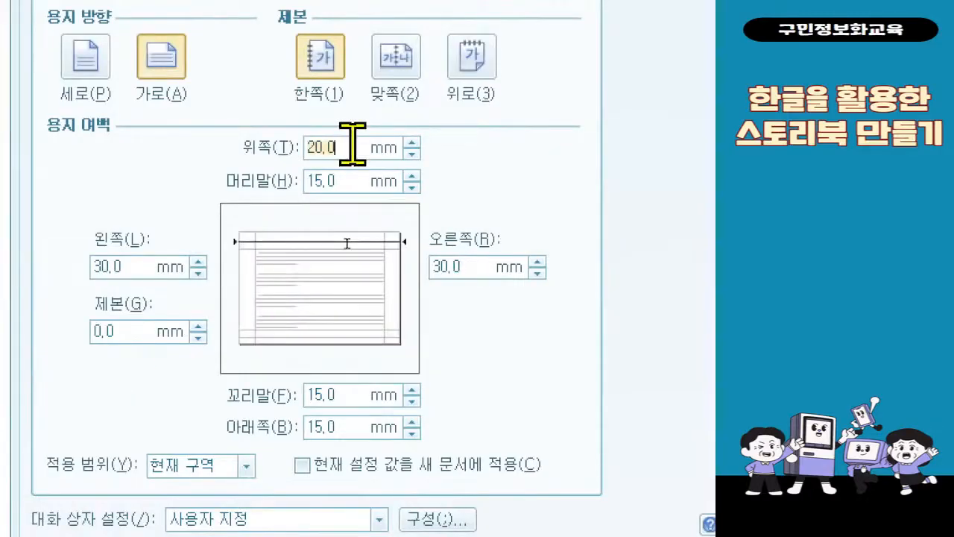
text(10)
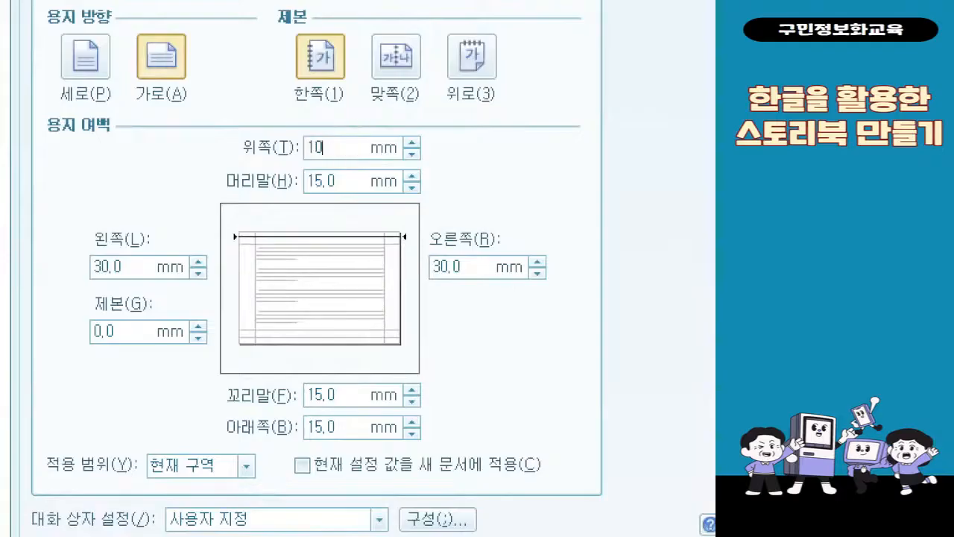
key(Tab)
text(10)
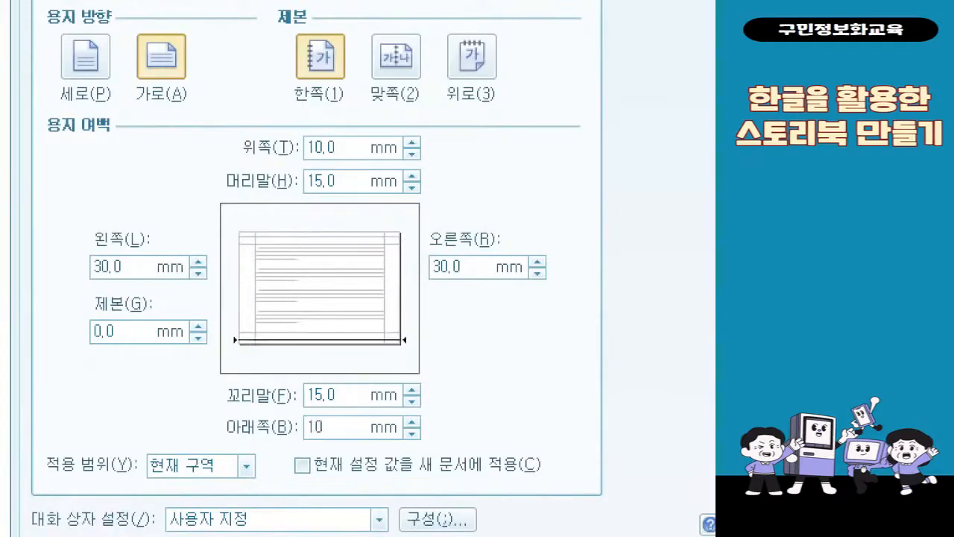
key(Tab)
text(15)
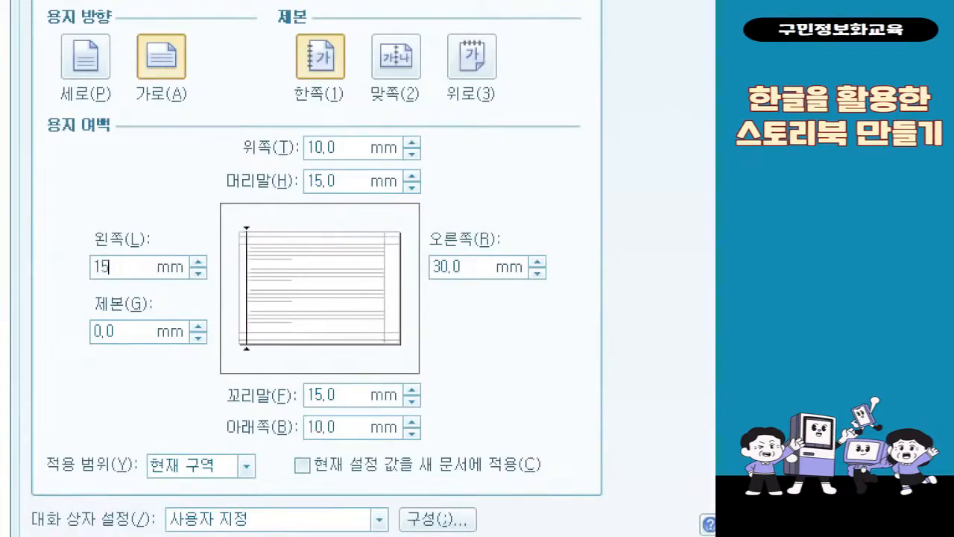
key(Tab)
text(15)
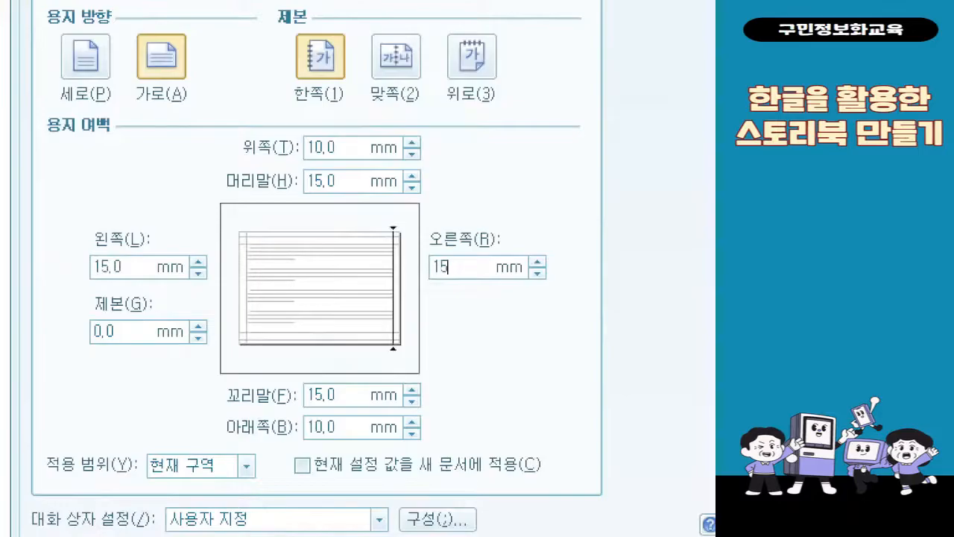
Set the header margin to 15 mm and the footer margin to 0 mm, and apply the page setup to 현재 구역
key(Tab)
text(15)
key(Tab)
text(0)
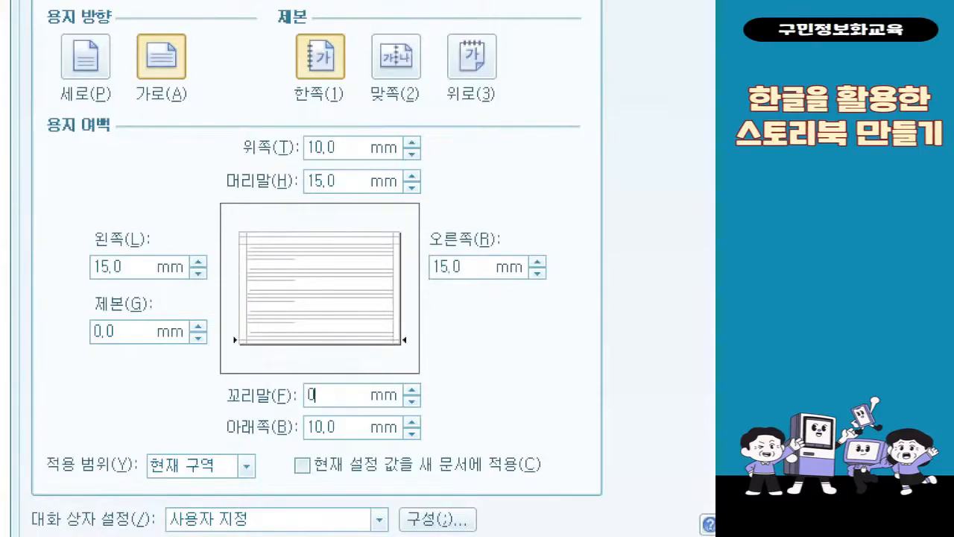
key(ctrl+2)
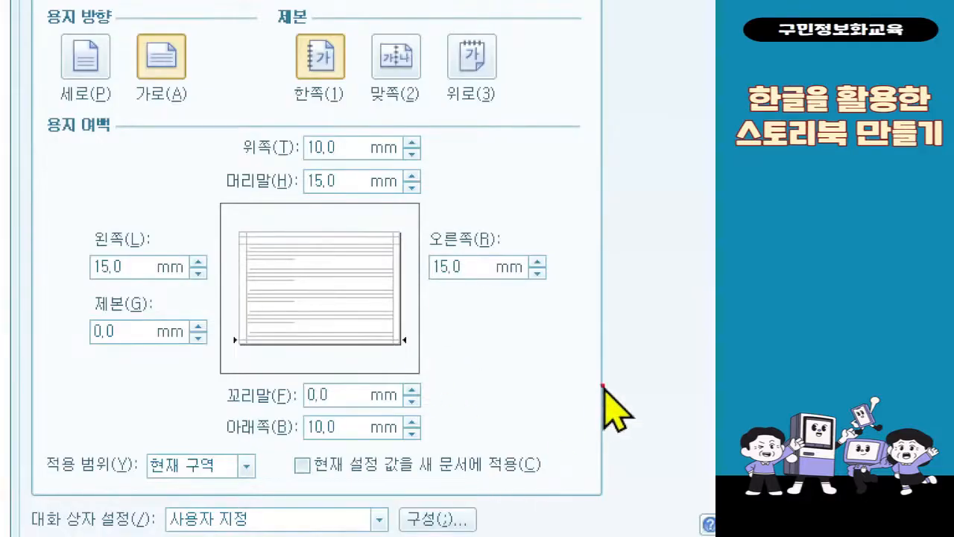
mouse_move(38, 132)
mouse_down()
mouse_move(560, 330)
mouse_move(589, 443)
mouse_up()
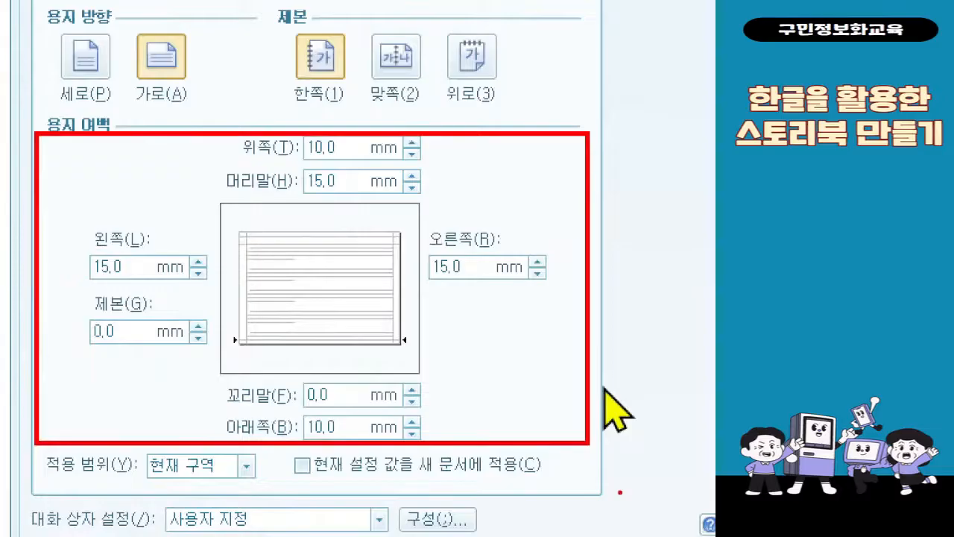
mouse_move(601, 144)
mouse_down()
mouse_move(610, 167)
mouse_move(625, 140)
mouse_up()
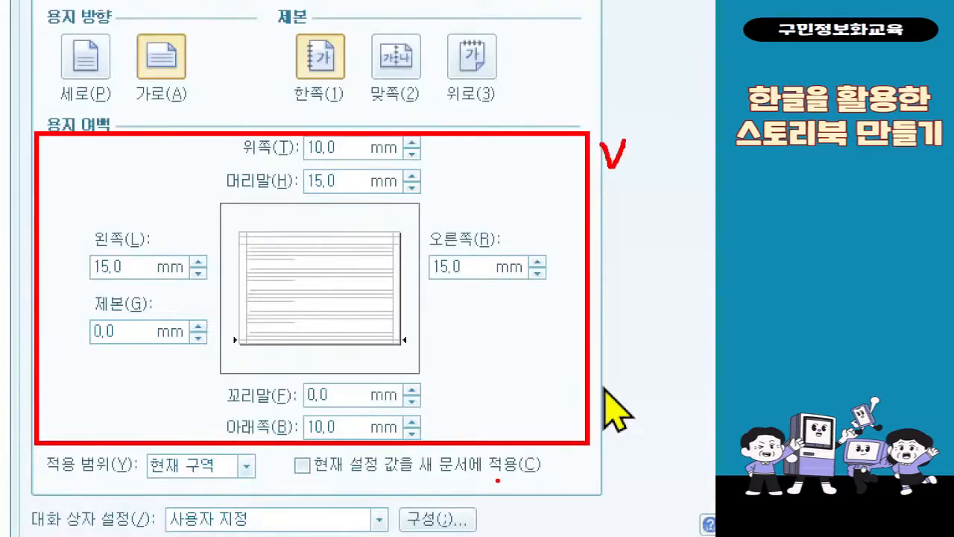
key(Escape)
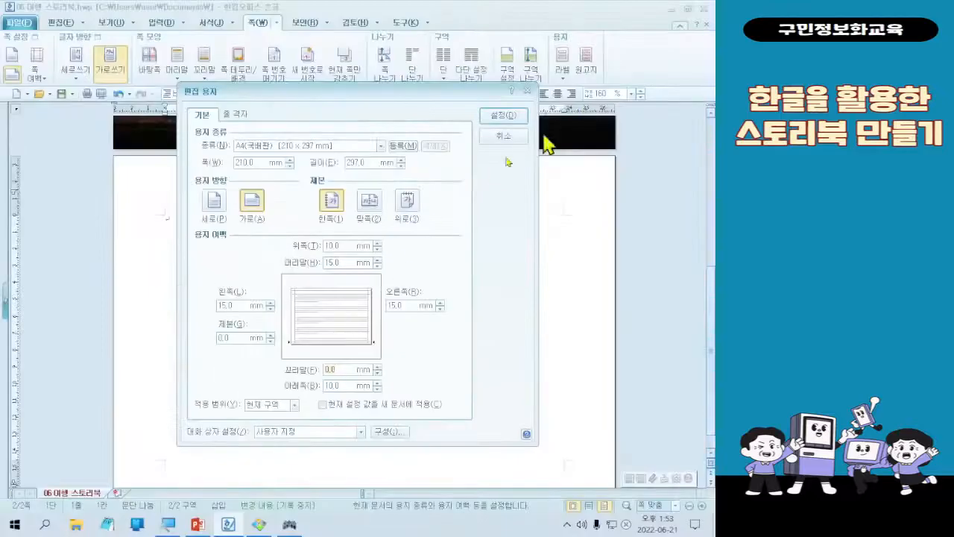
click(498, 122)
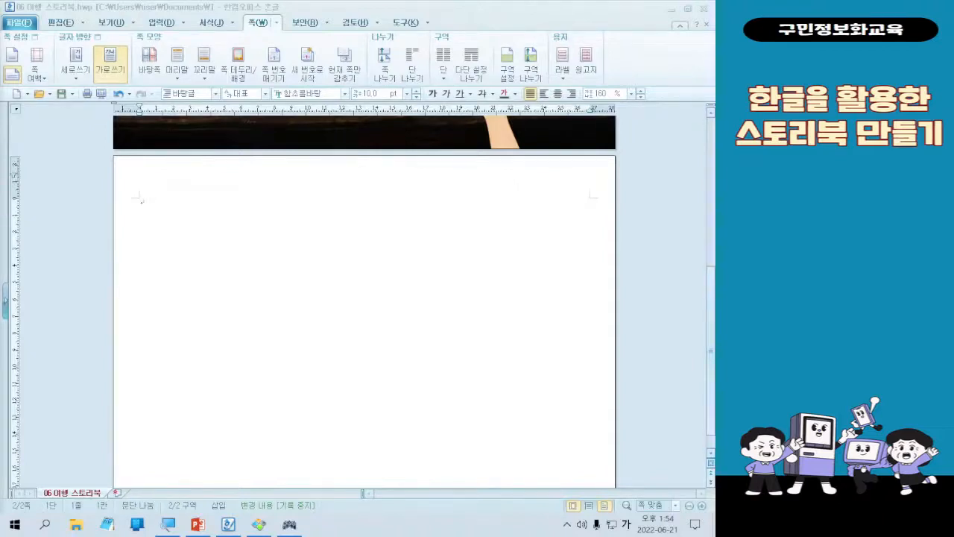
Insert a table with 1 row and 1 column on the blank second page, with 글자처럼 취급 turned off
click(165, 204)
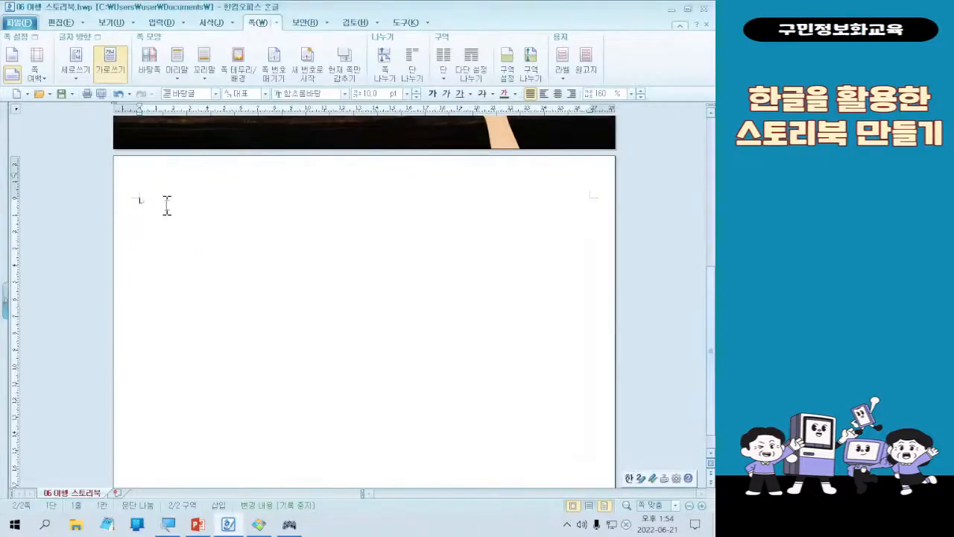
click(158, 23)
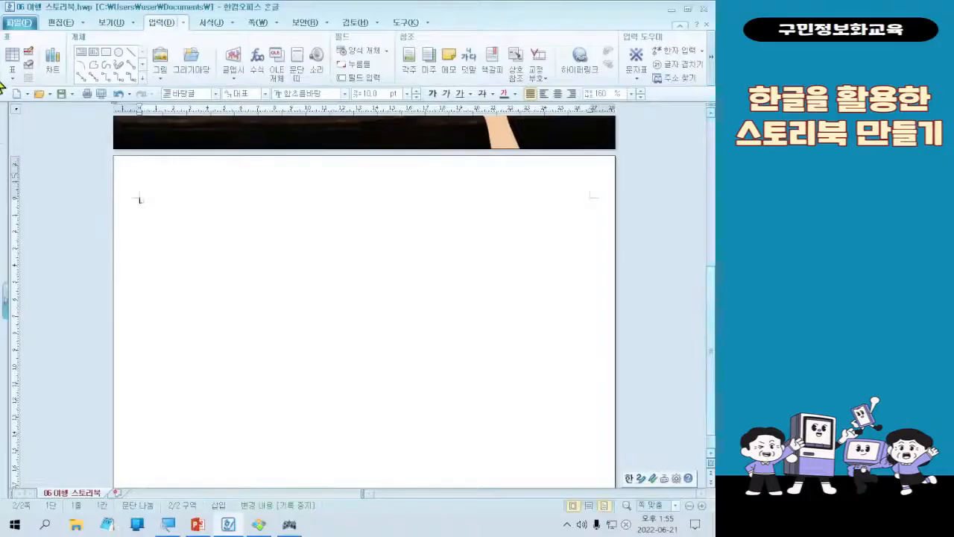
click(6, 52)
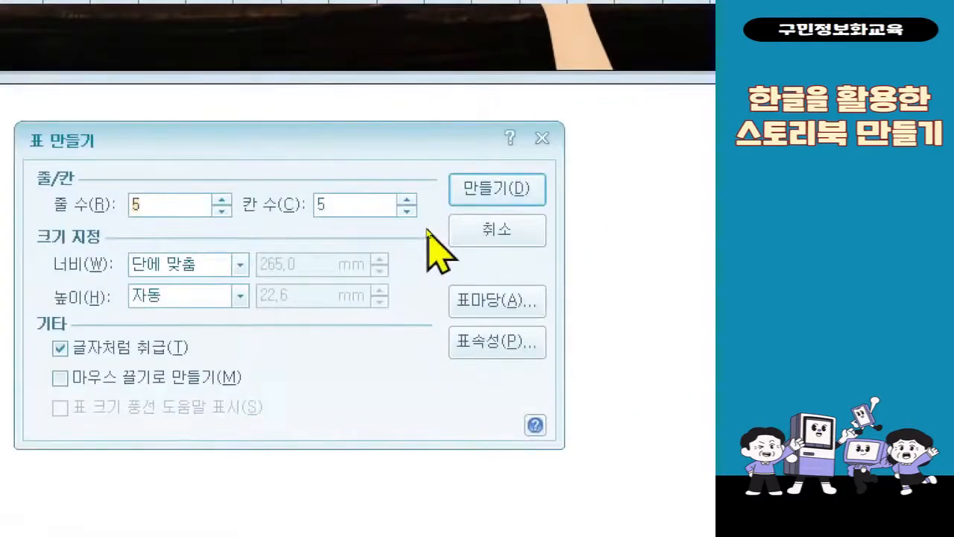
text(1)
key(Tab)
text(1)
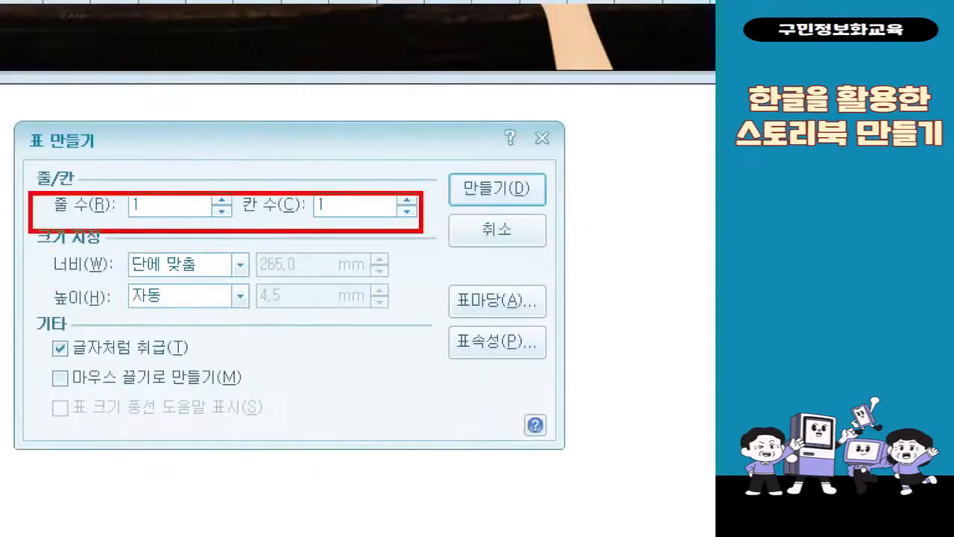
mouse_move(267, 118)
mouse_down()
mouse_move(276, 134)
mouse_move(293, 110)
mouse_up()
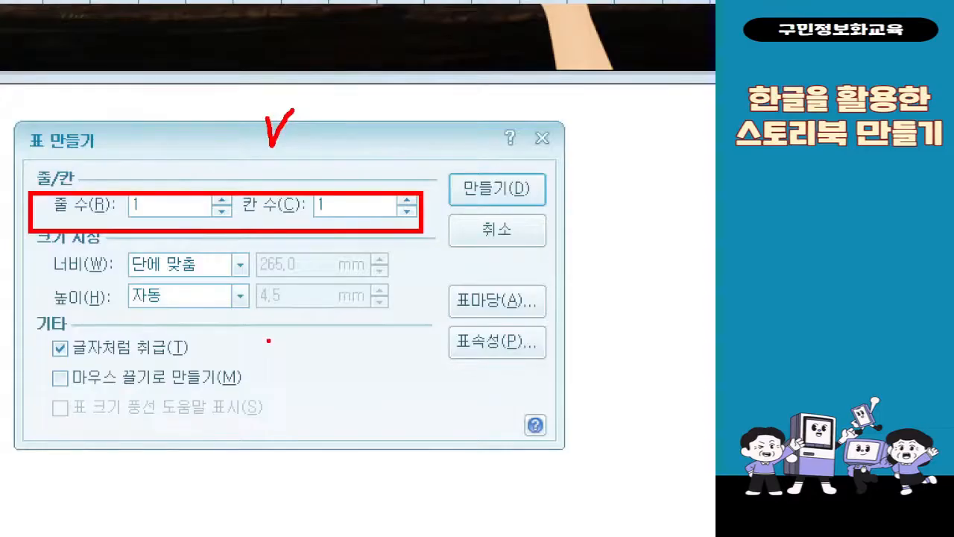
click(169, 349)
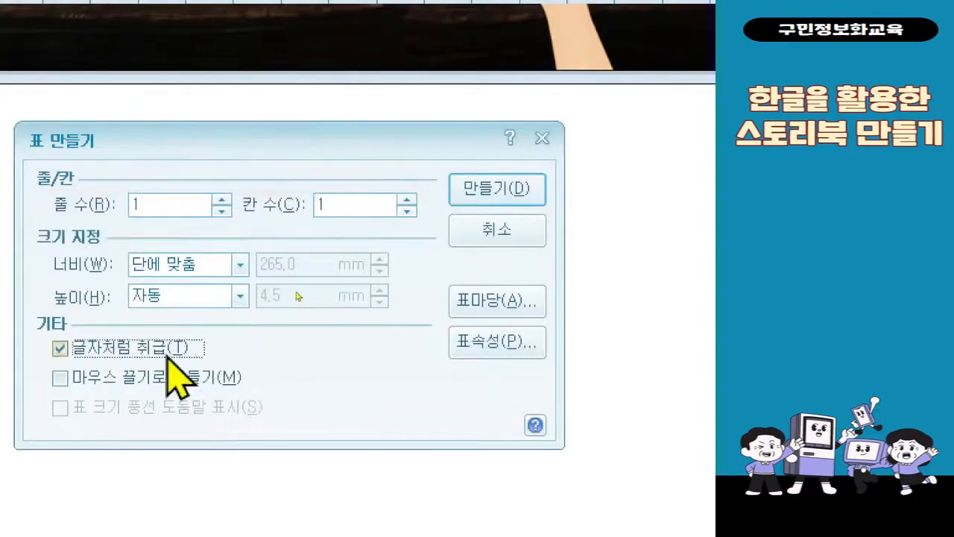
mouse_move(35, 183)
mouse_down()
mouse_move(386, 205)
mouse_move(421, 219)
mouse_up()
drag(53, 361, 213, 359)
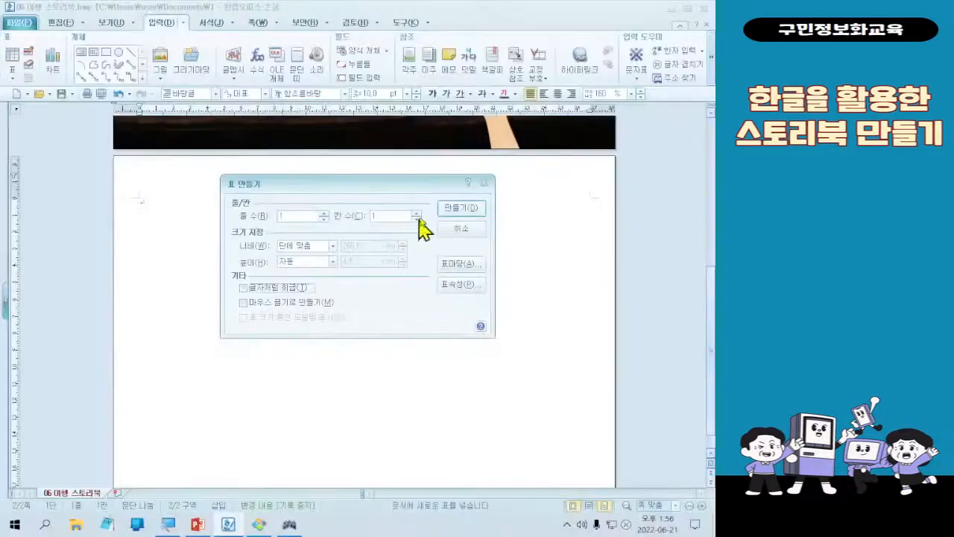
click(496, 188)
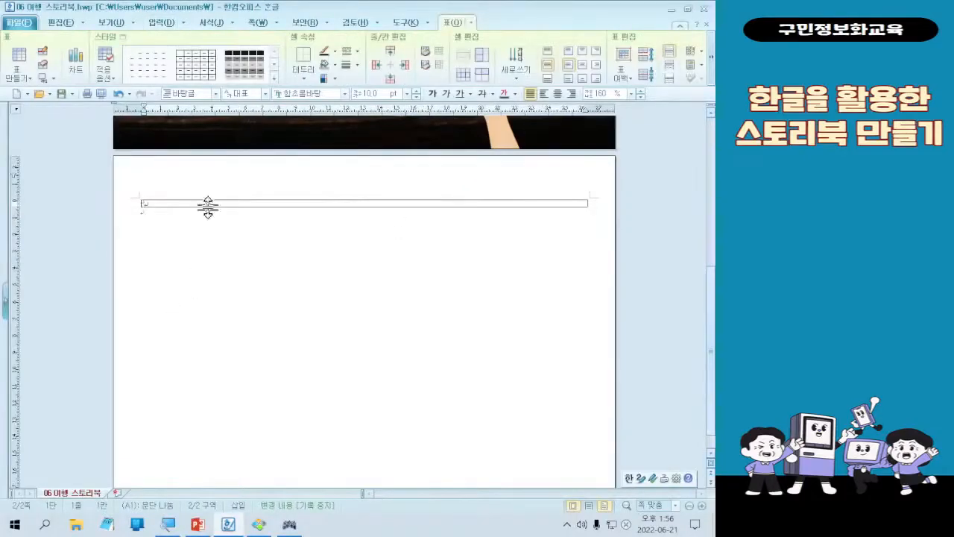
right_click(208, 205)
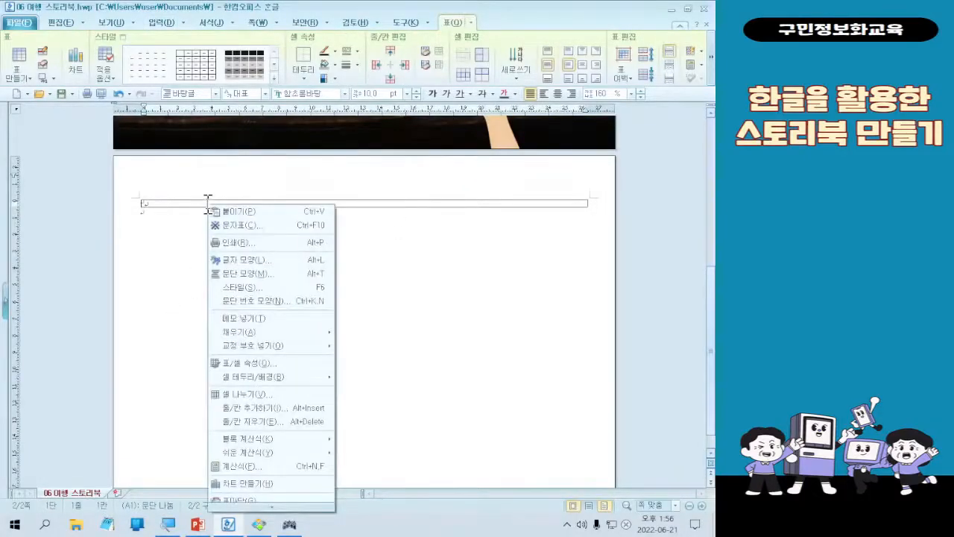
key(Escape)
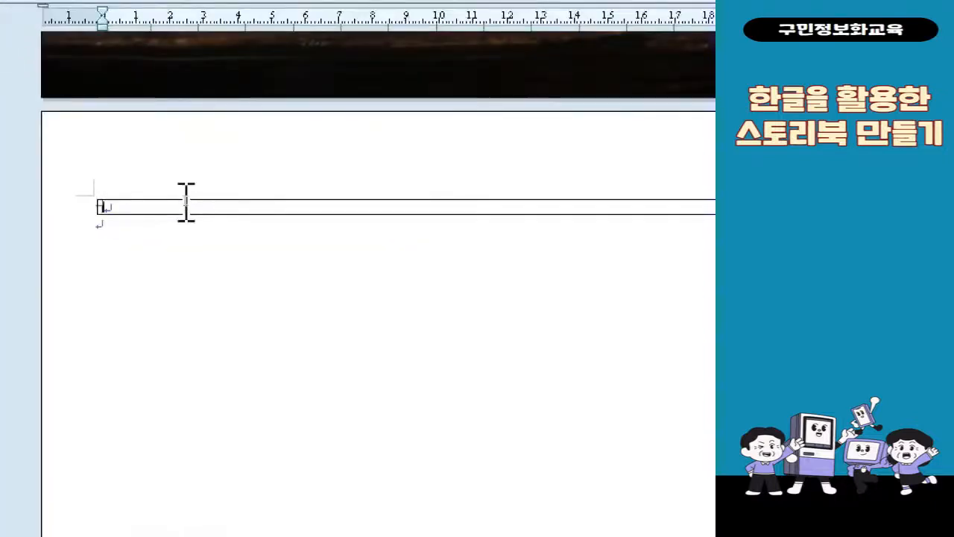
right_click(123, 207)
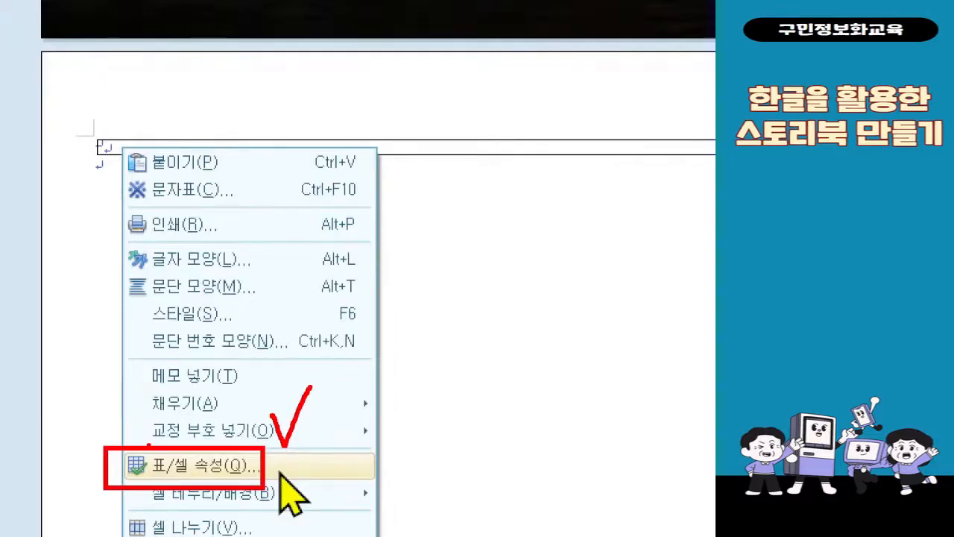
key(Escape)
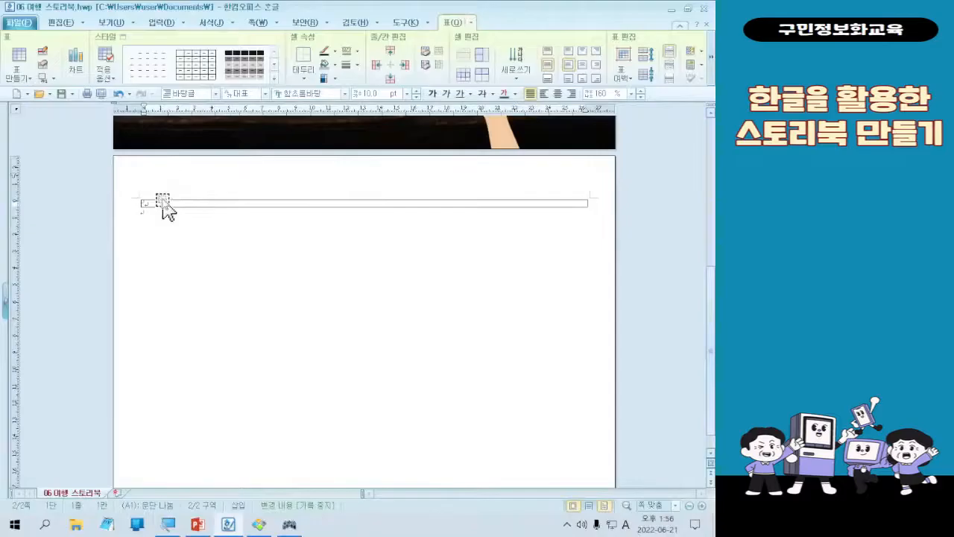
In the table's 표/셀 속성, set the vertical position to 종이 의 위 with a 5 mm offset and apply it
right_click(159, 201)
click(223, 366)
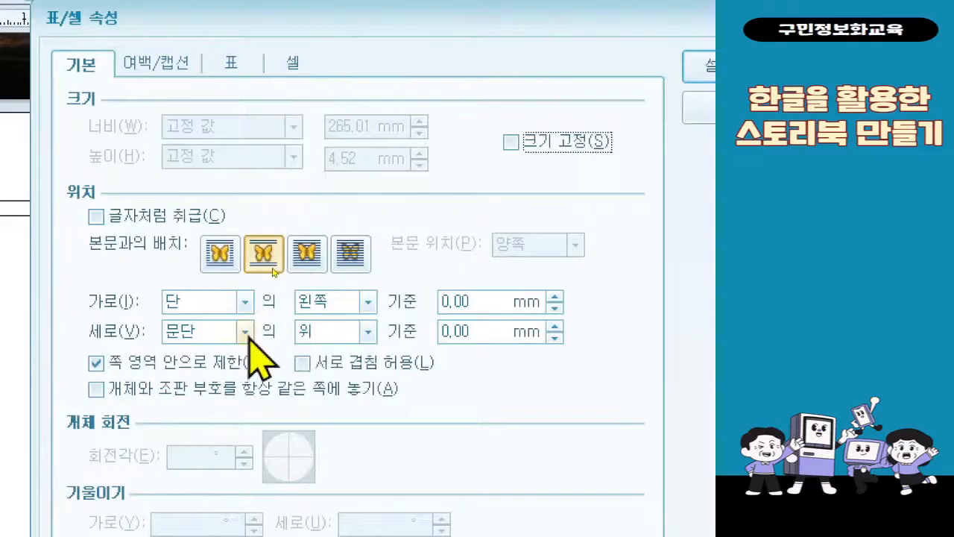
click(309, 331)
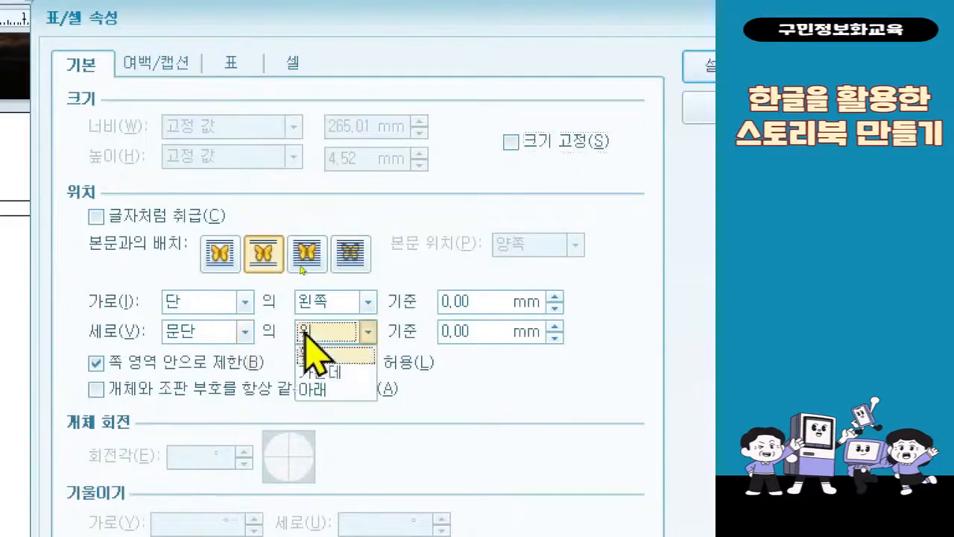
click(244, 331)
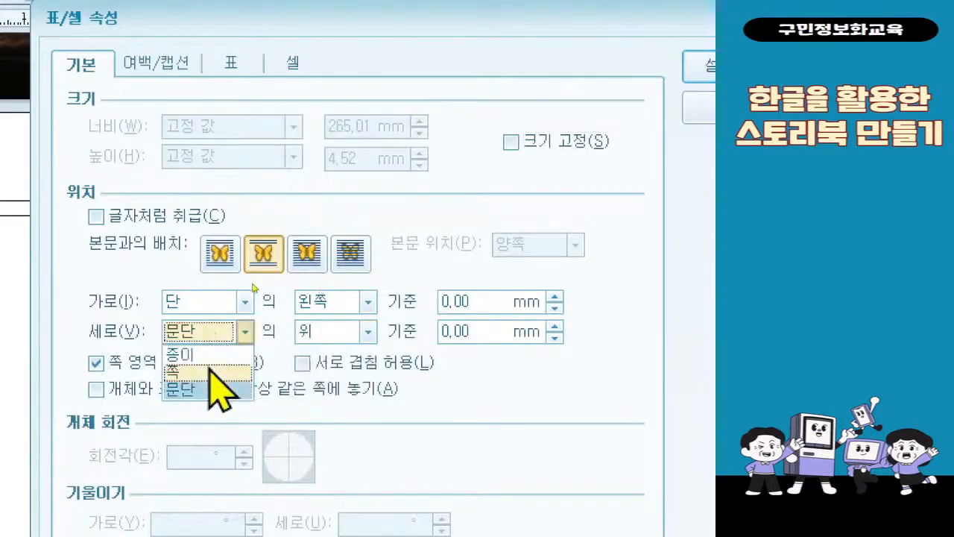
click(211, 354)
click(473, 334)
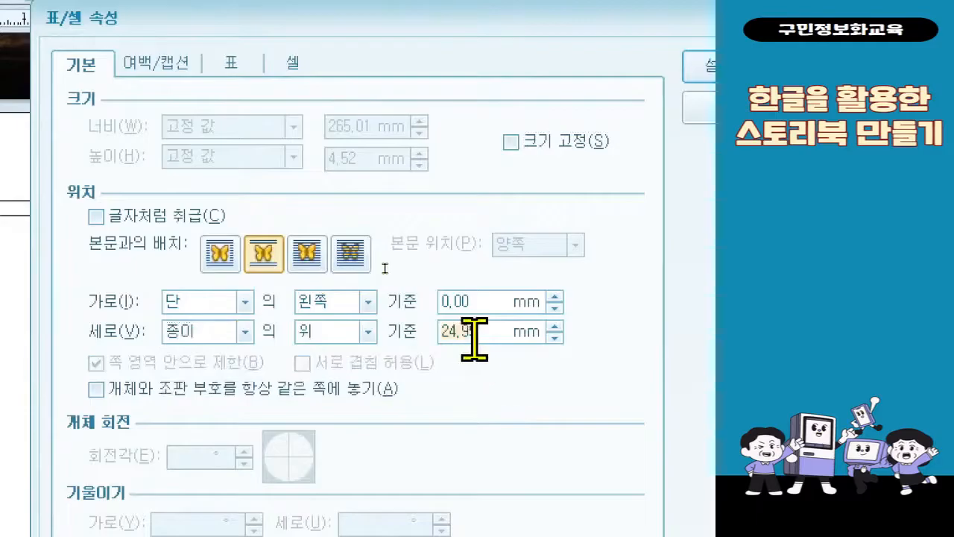
text(5)
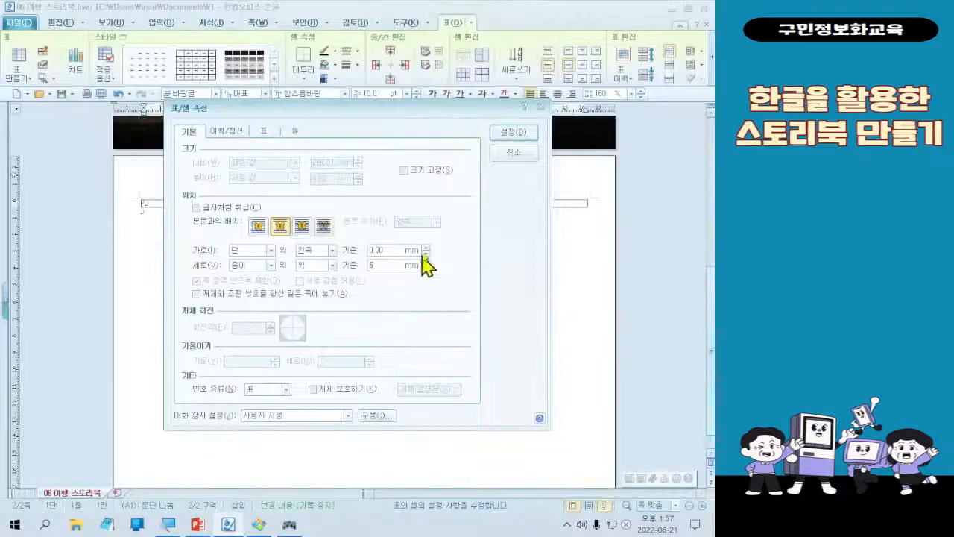
click(508, 135)
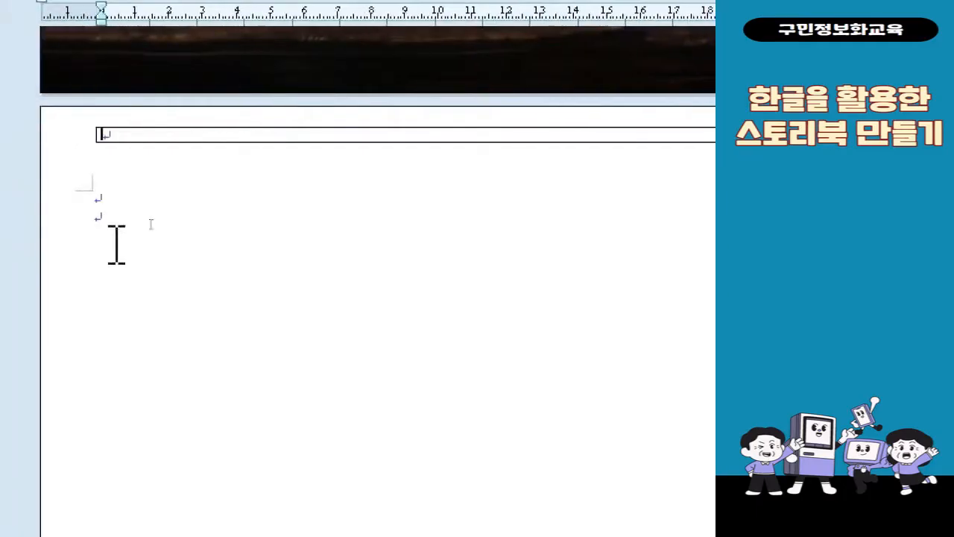
Enlarge the table's height until its lower border reaches the page's top margin line
drag(72, 193, 218, 193)
drag(180, 137, 180, 185)
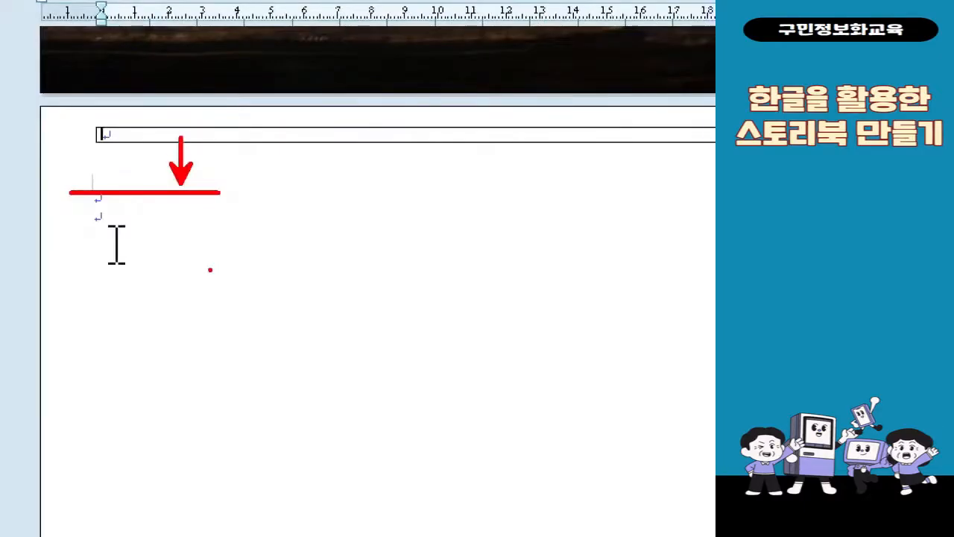
key(Escape)
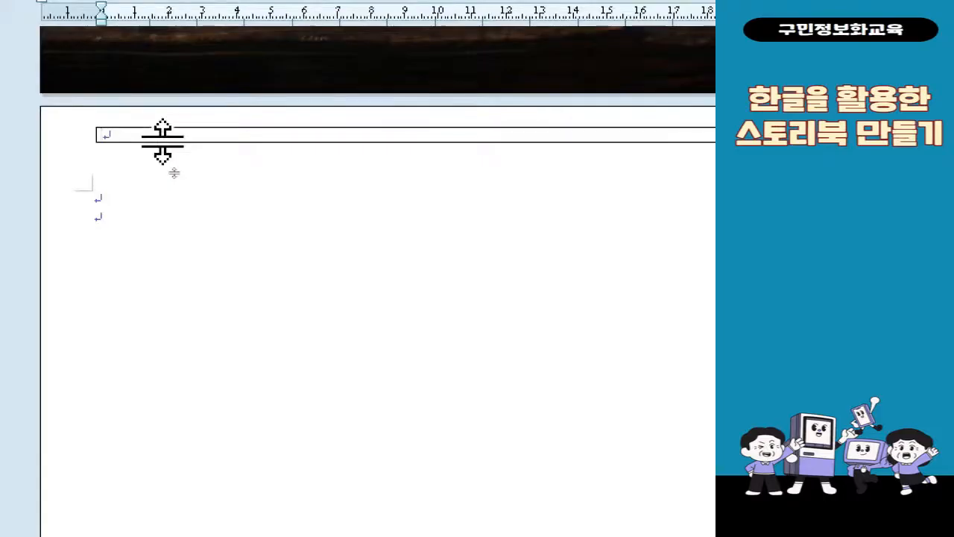
drag(162, 163, 164, 194)
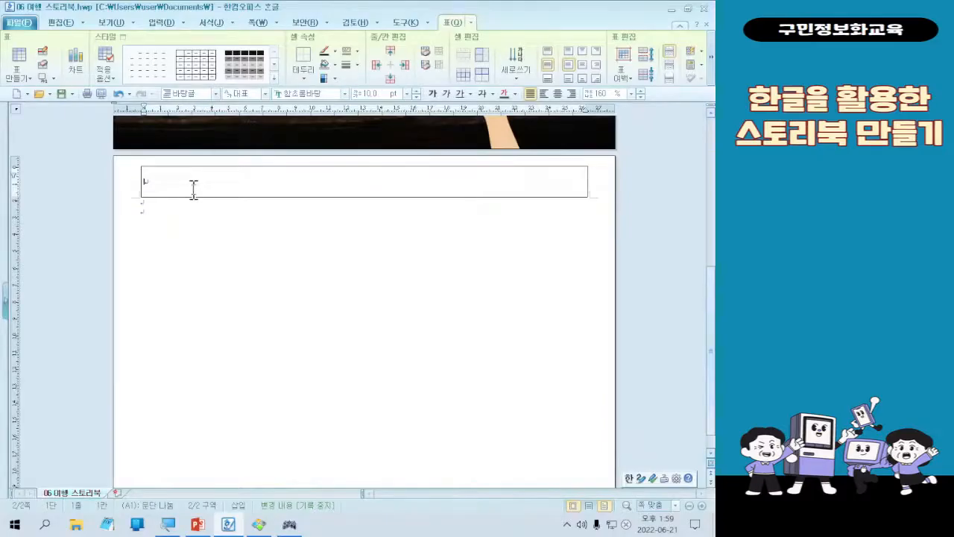
click(295, 525)
key(ctrl)
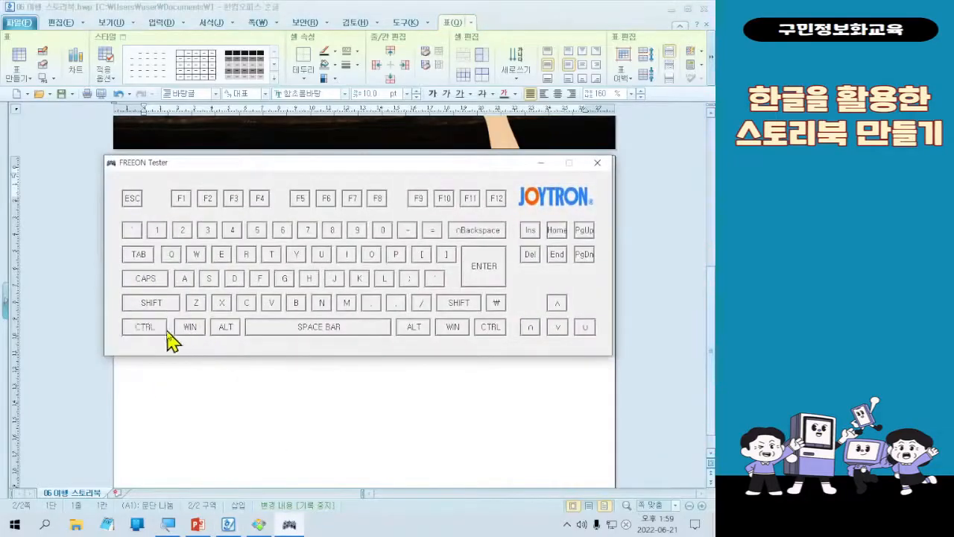
key(ctrl)
key(ctrl)
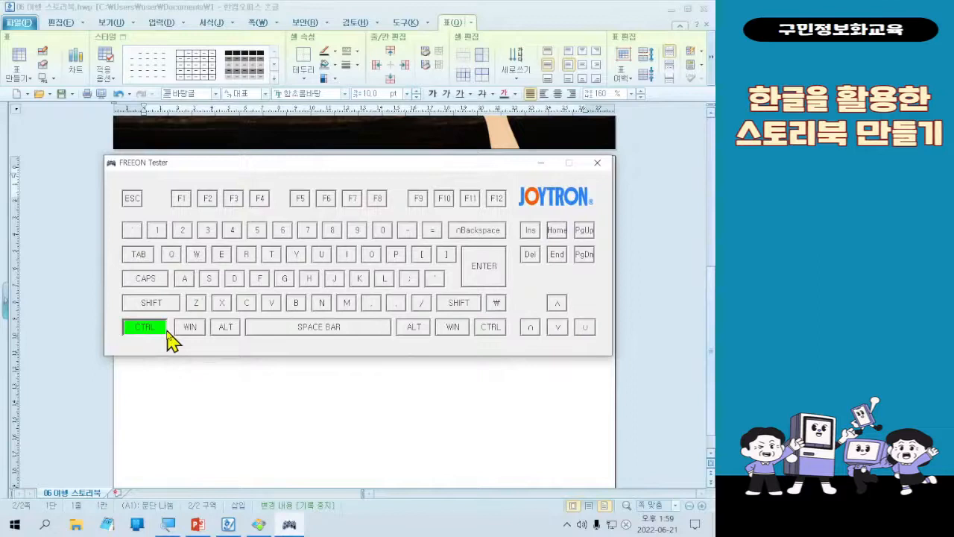
key(ctrl)
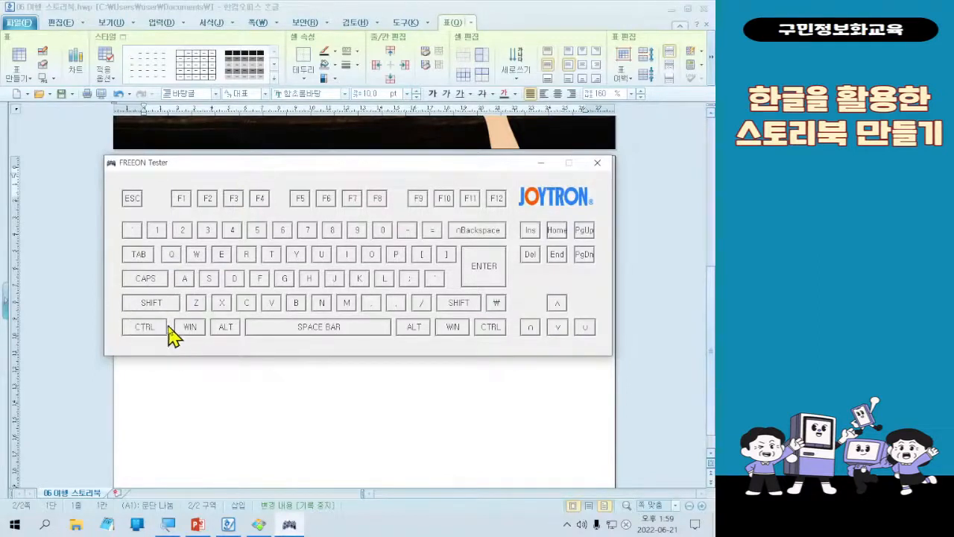
click(394, 10)
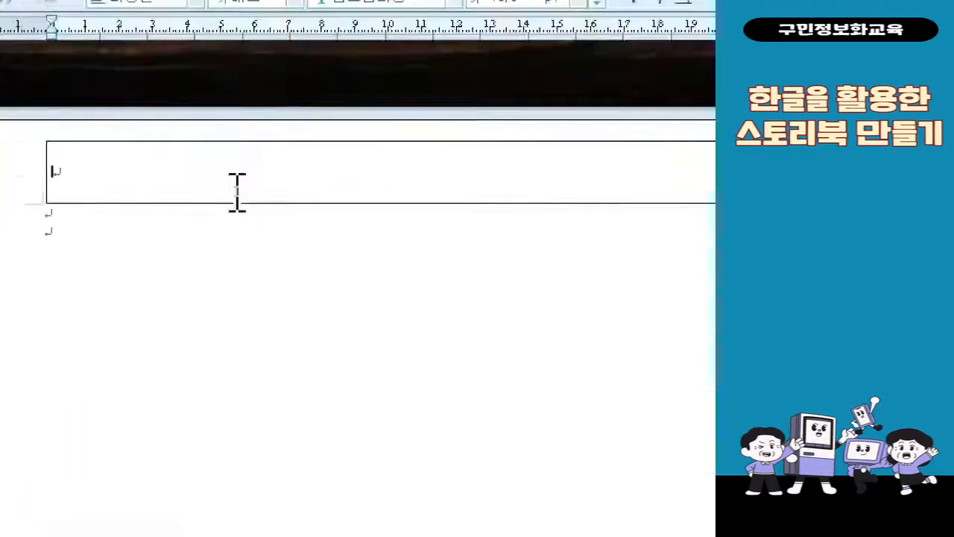
Select the table's single cell as a block and set its background fill in 셀 테두리/배경 to 색
key(F5)
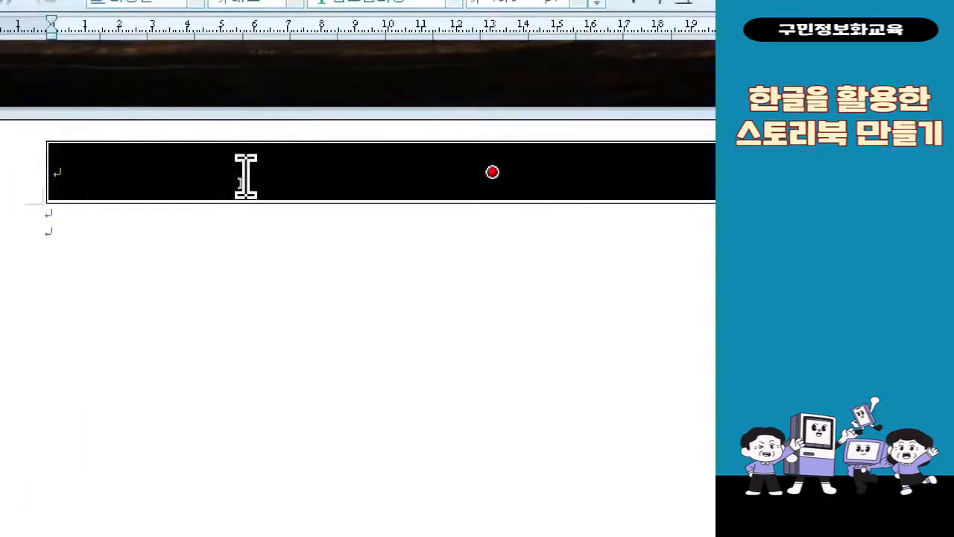
key(ctrl)
click(246, 176)
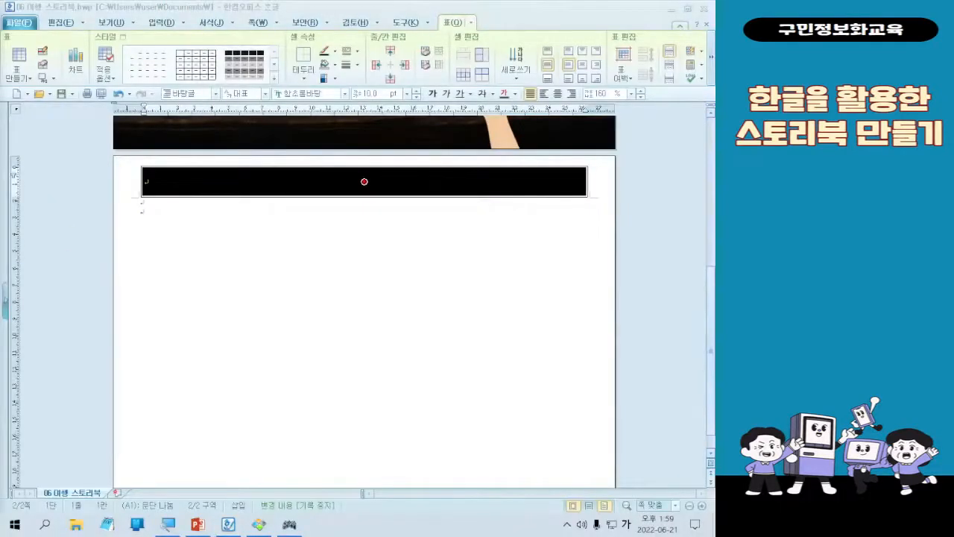
key(Hangul)
click(289, 524)
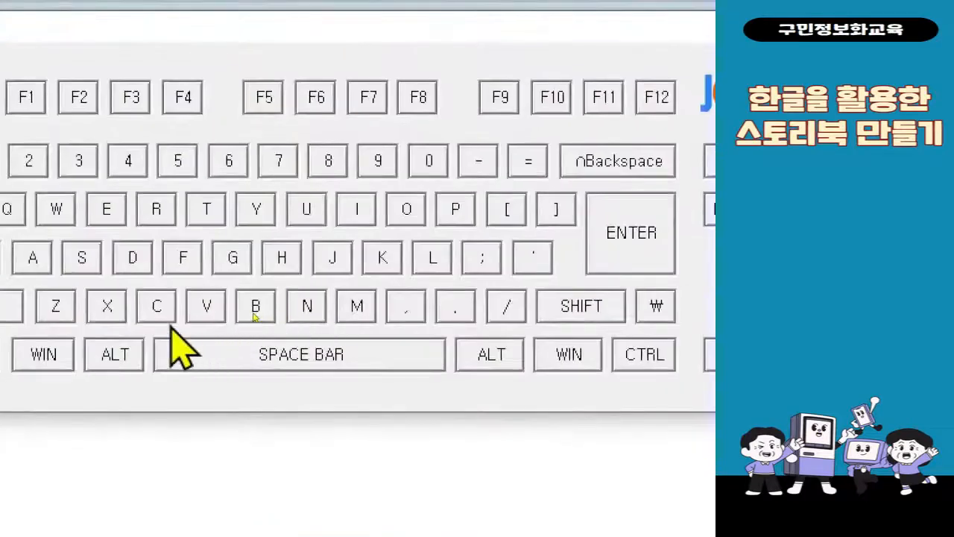
key(c)
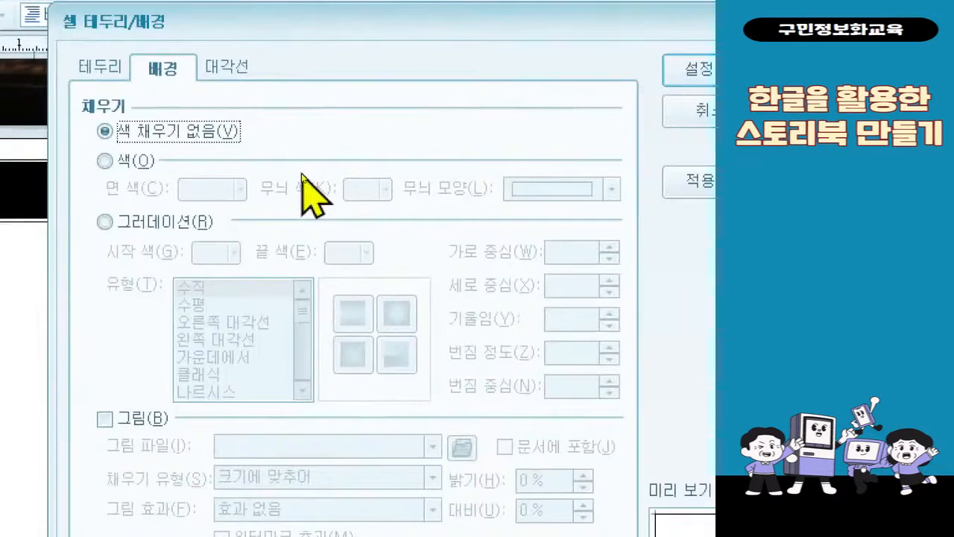
click(129, 168)
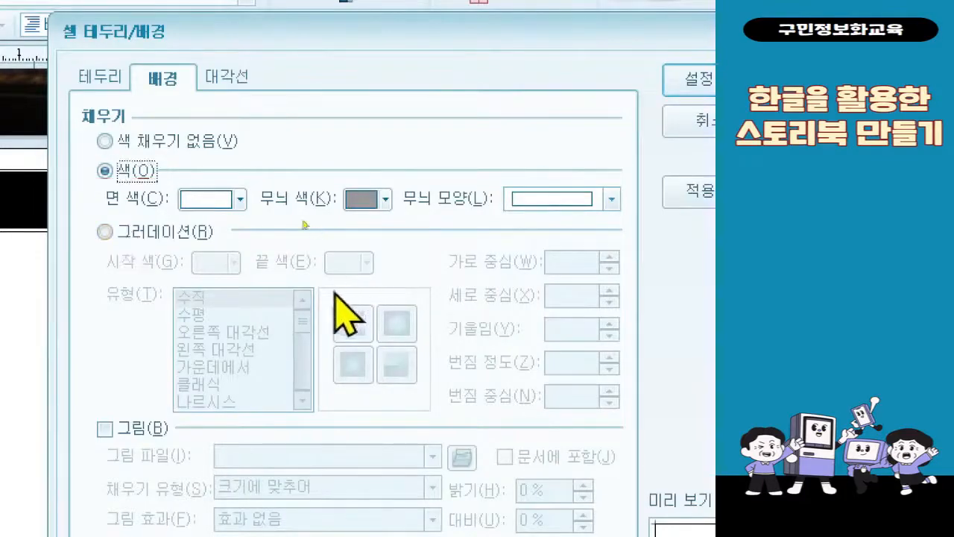
Switch the 면 색 palette to the 꿈 colour theme, choose teal green as the cell's fill, and apply it
click(237, 197)
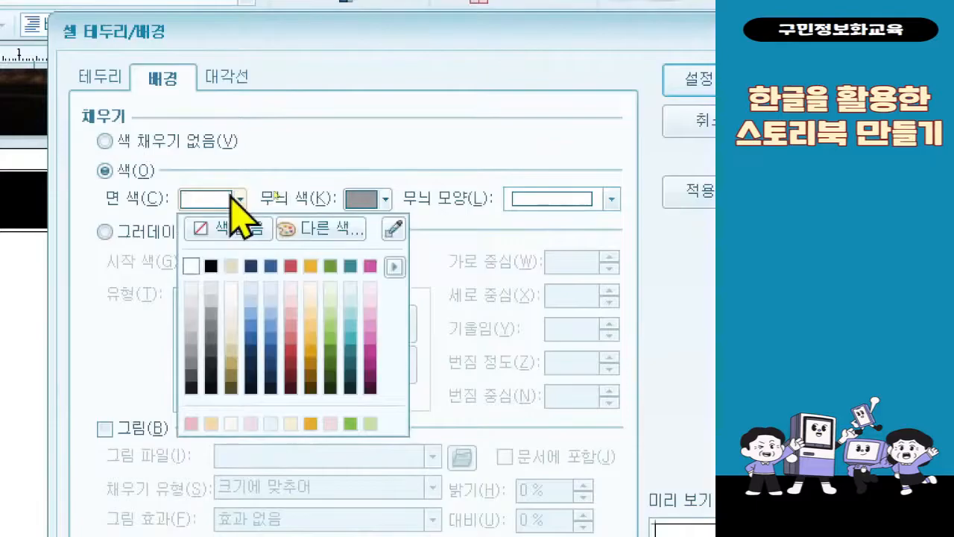
click(395, 267)
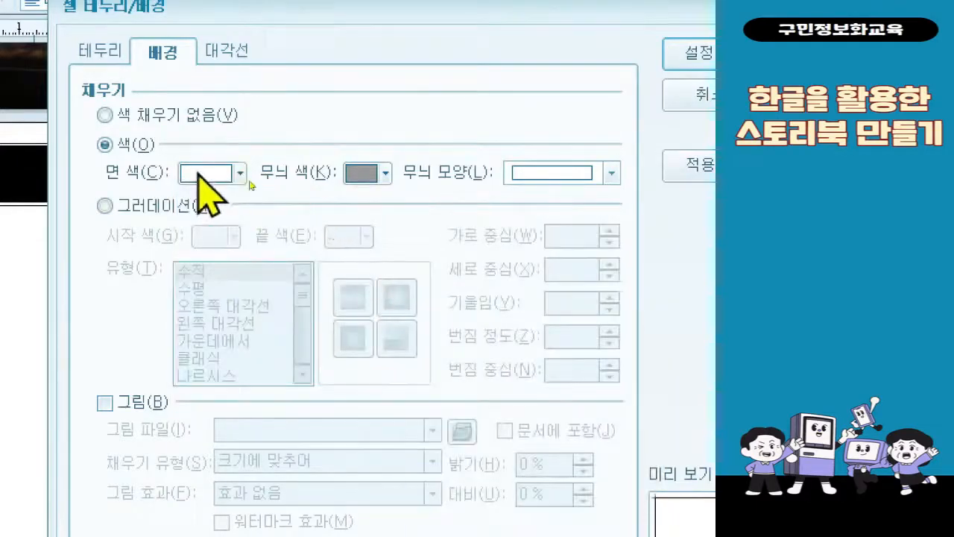
click(200, 174)
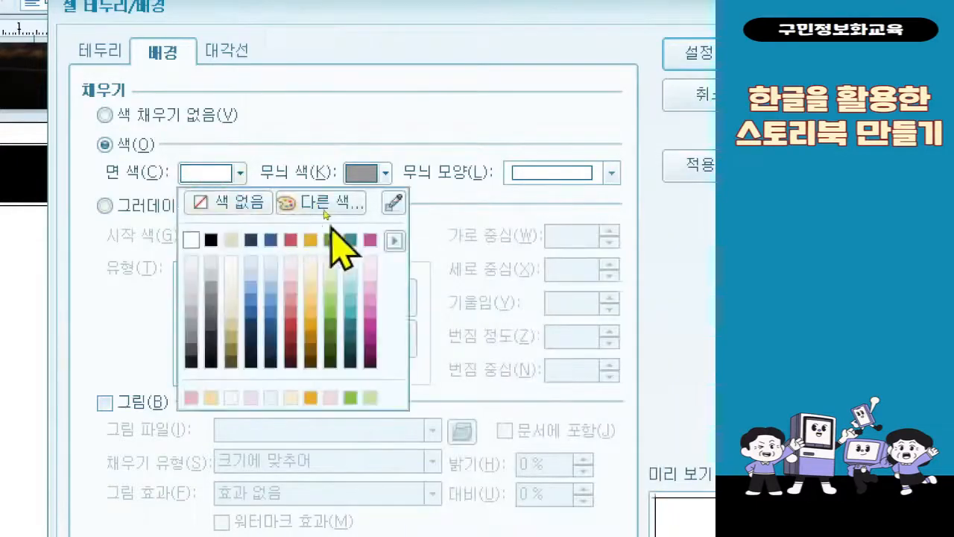
click(395, 240)
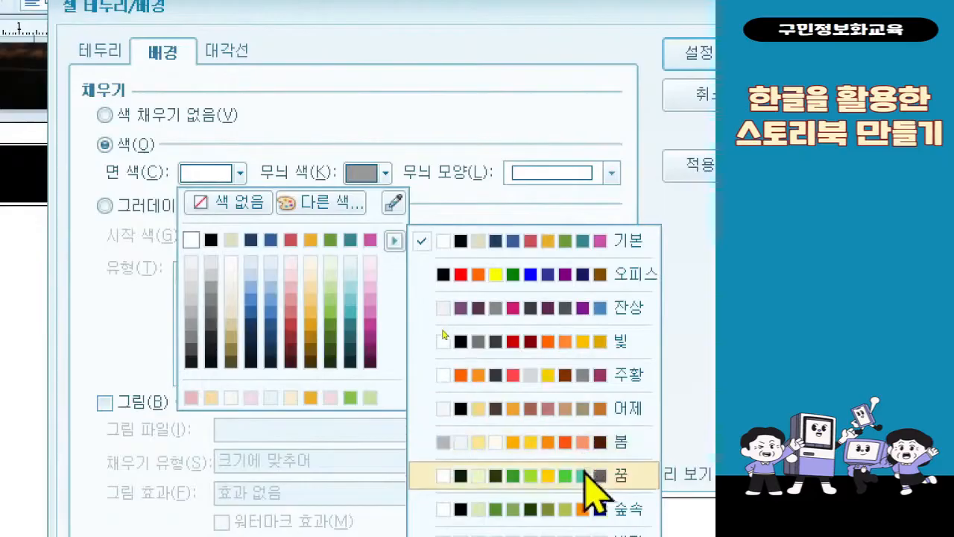
click(528, 471)
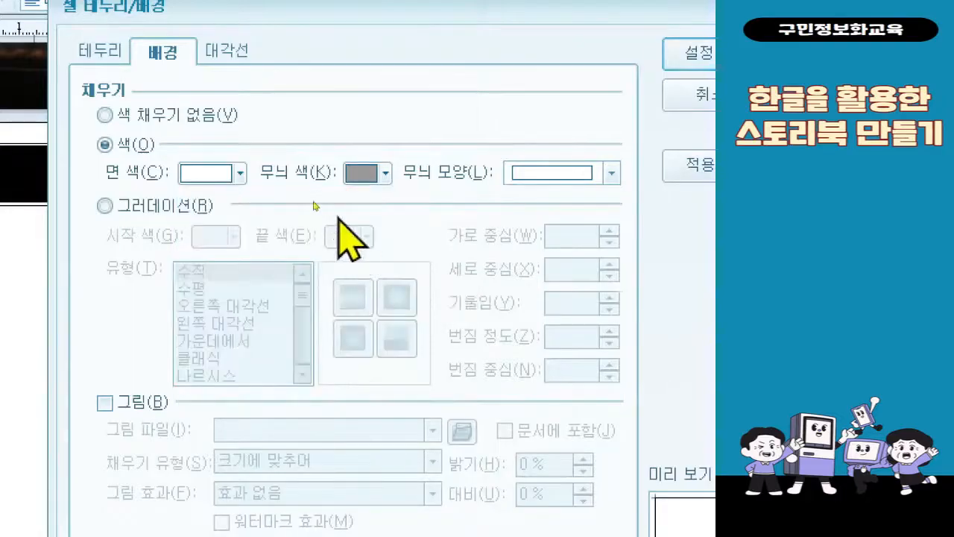
click(232, 173)
click(351, 241)
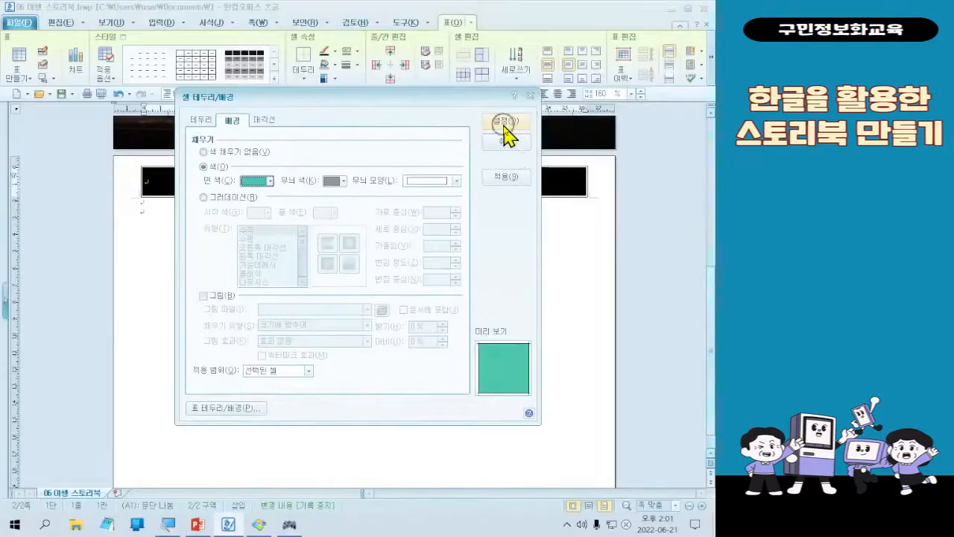
click(504, 123)
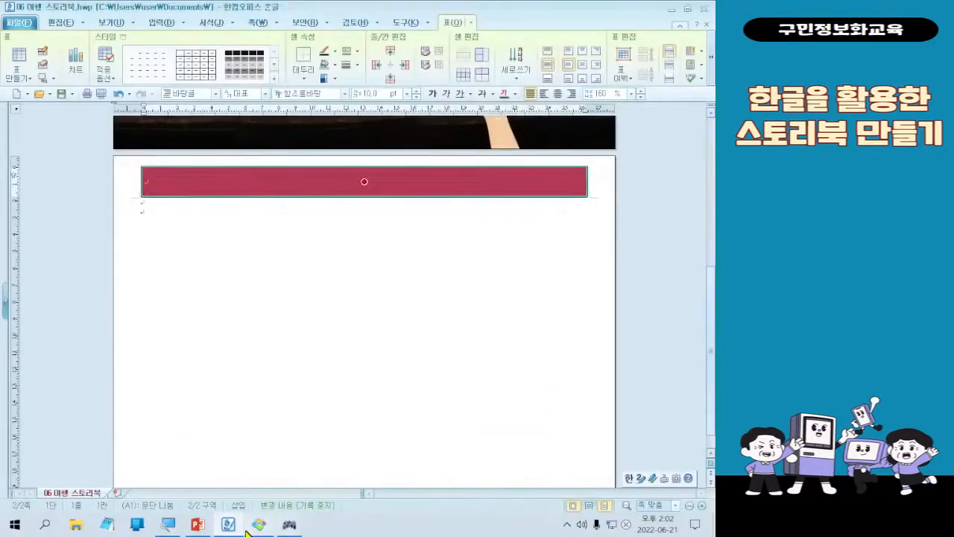
click(289, 524)
key(ctrl)
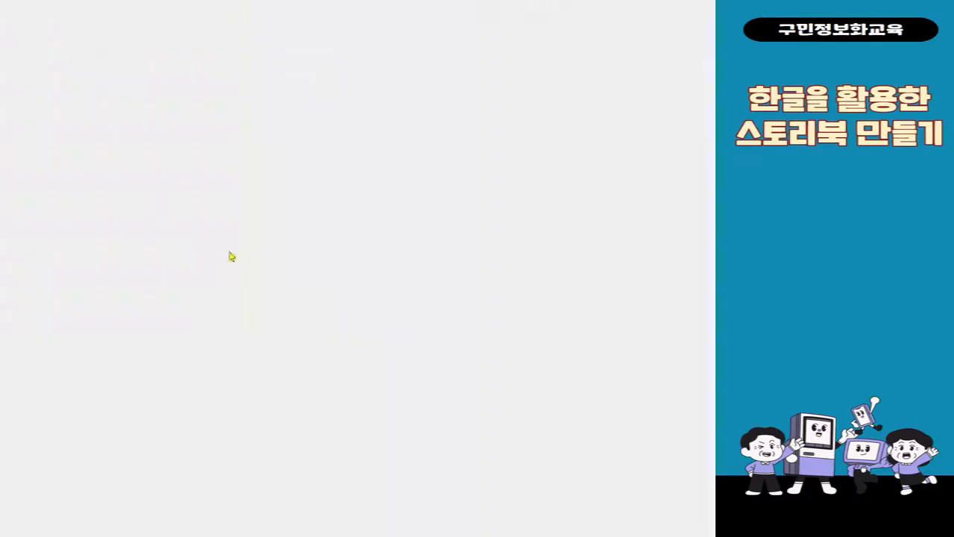
key(Escape)
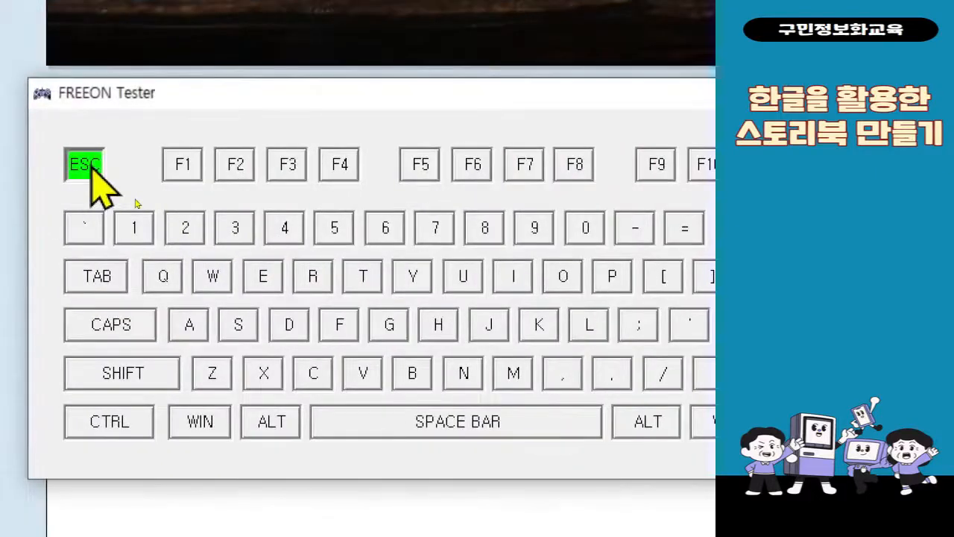
key(Escape)
key(Escape)
key(Escape)
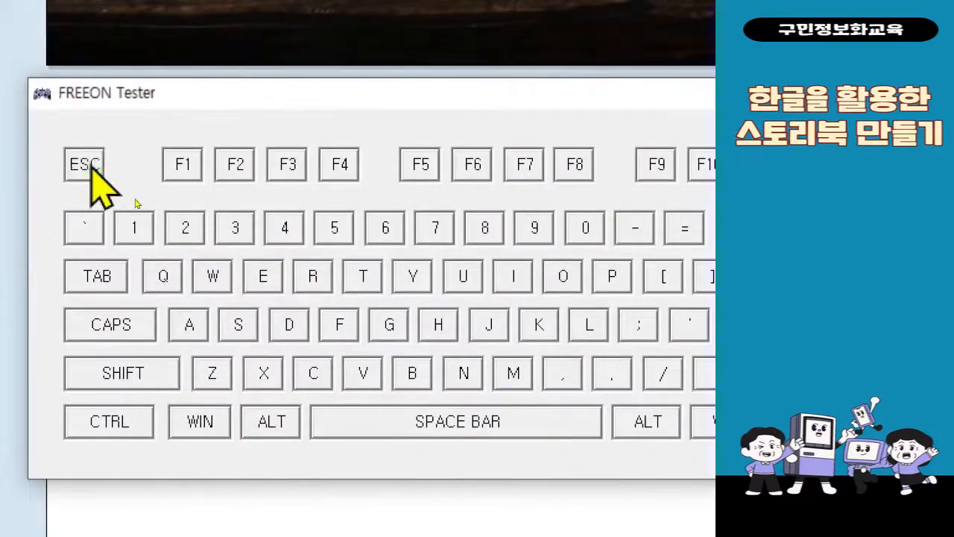
key(Escape)
key(Escape)
key(Escape)
key(Escape)
key(Escape)
key(Escape)
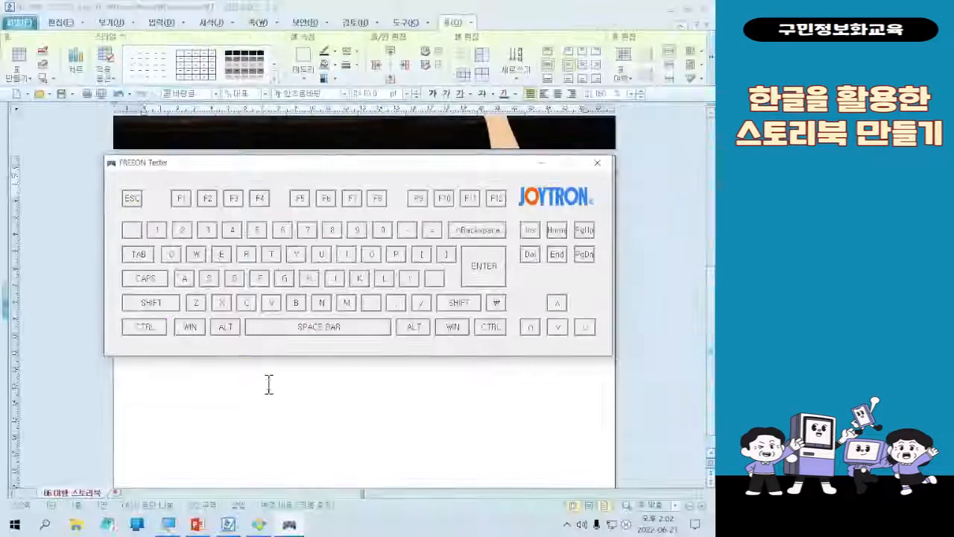
Deselect the cell and enter the text "행복 가득한 나의 발자취를 따라서..." in the green band
click(269, 385)
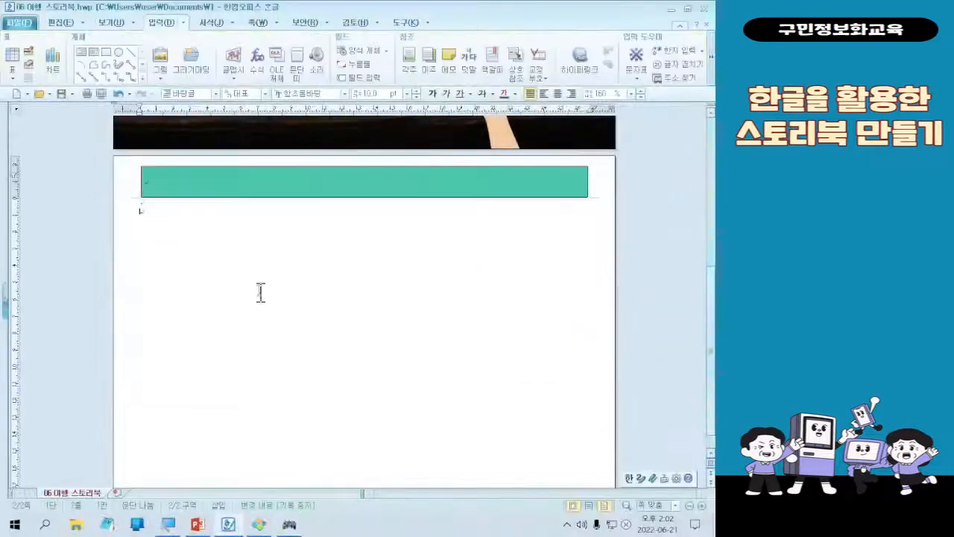
click(265, 181)
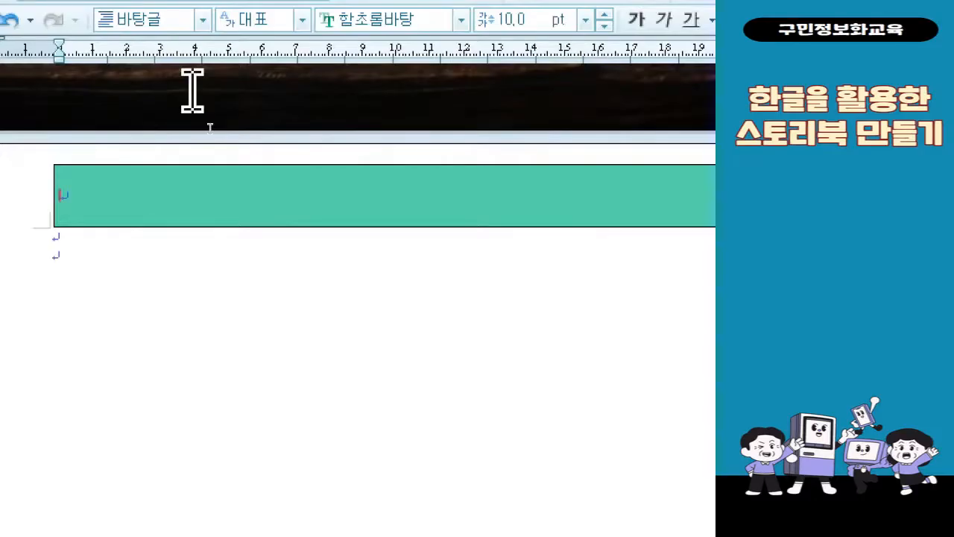
text(행복 가득한)
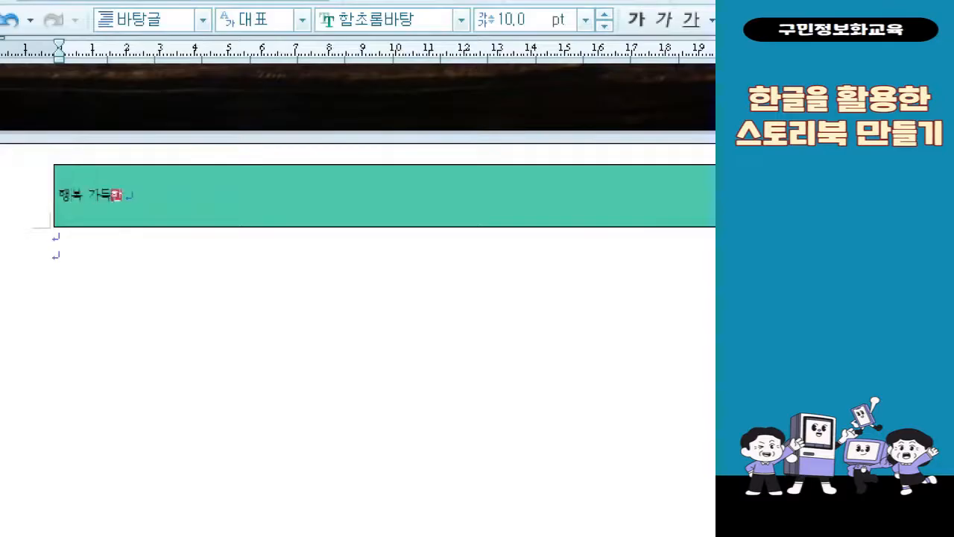
text( 나의 ㅂ)
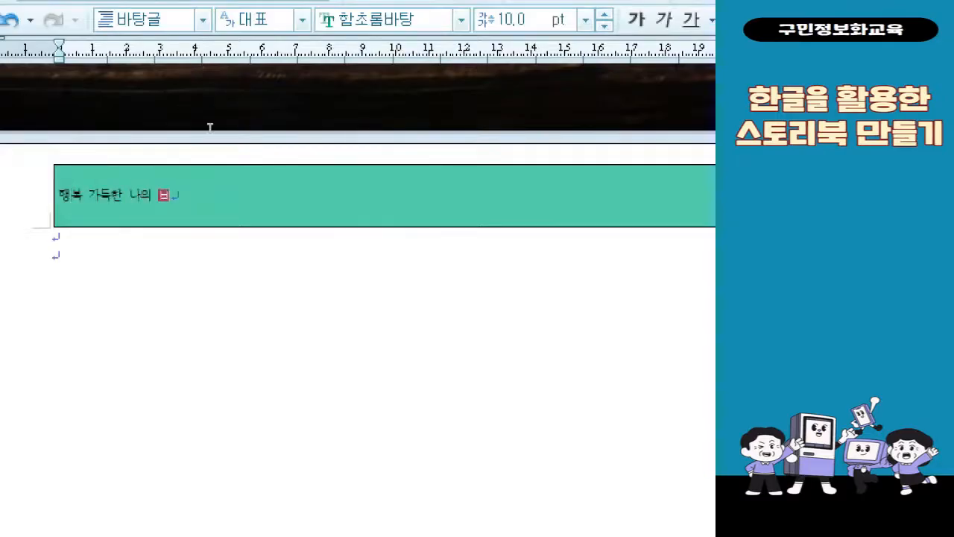
text(발자취를 따라)
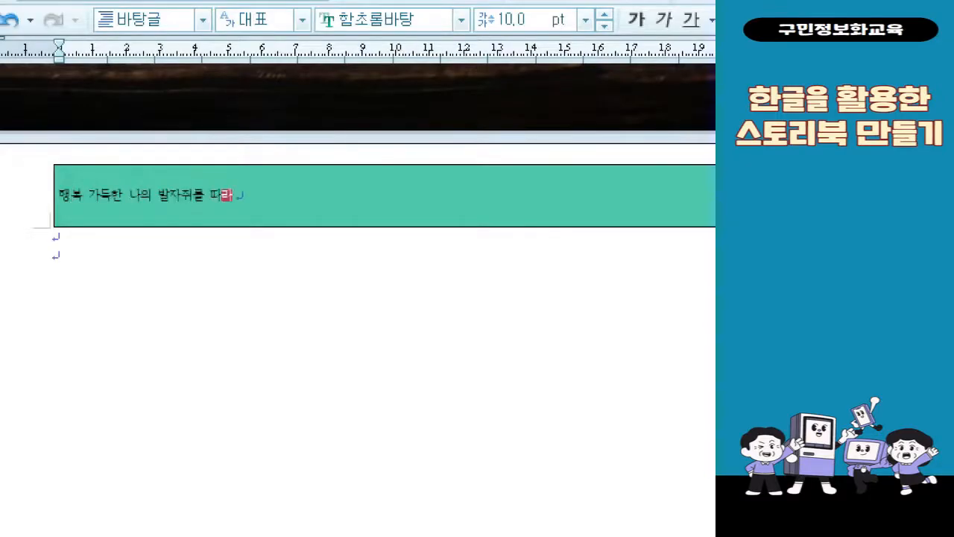
text(서...)
Copy the band's text into a Notepad window, enlarge its view to 140%, and minimise the window
key(ctrl+a)
key(ctrl+c)
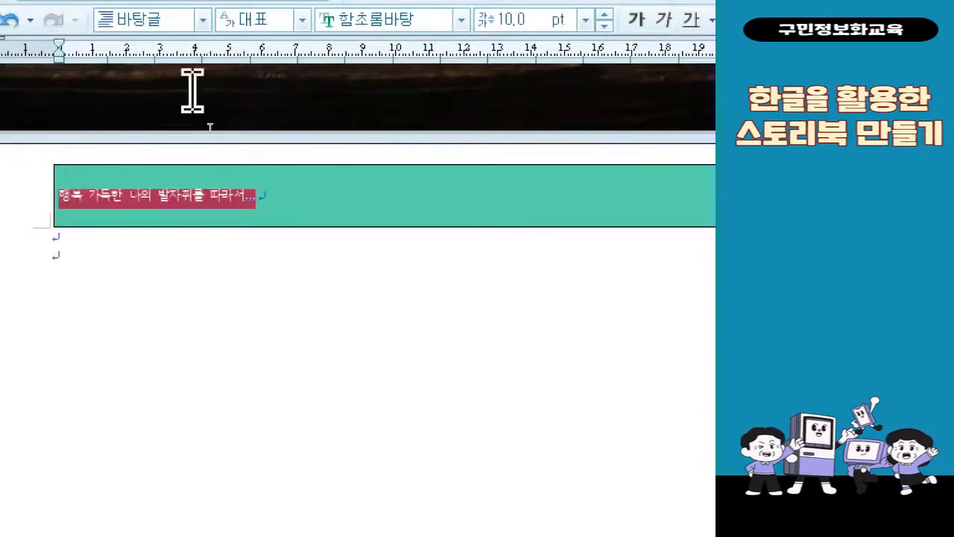
key(Escape)
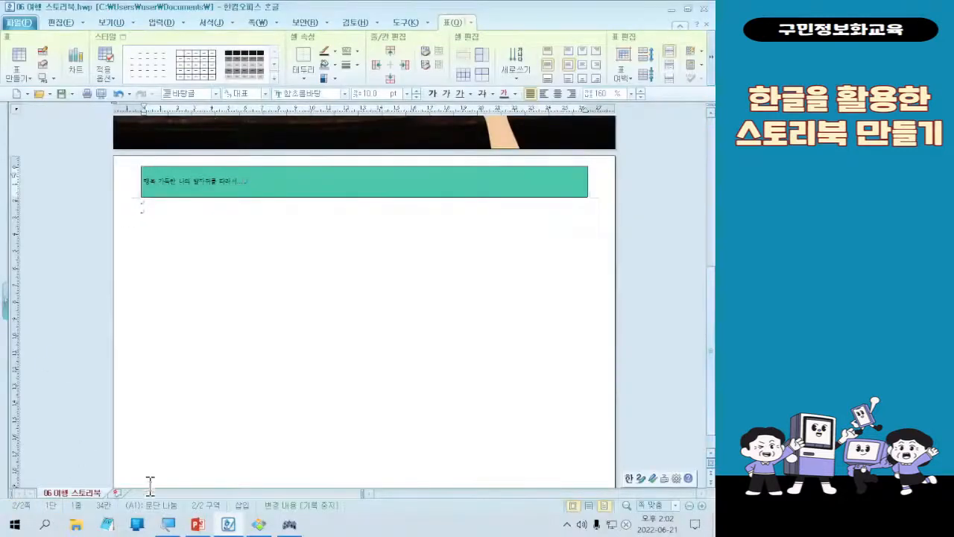
click(109, 527)
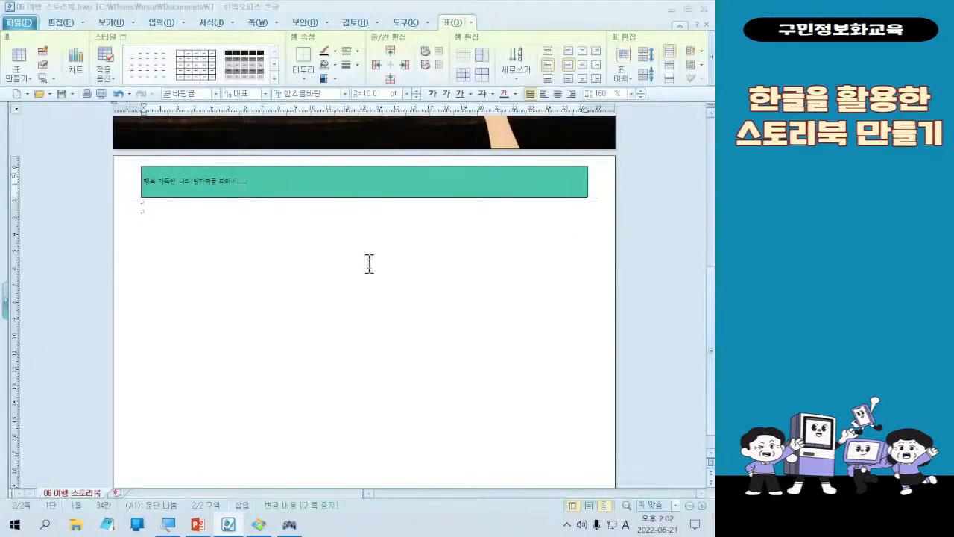
key(ctrl+v)
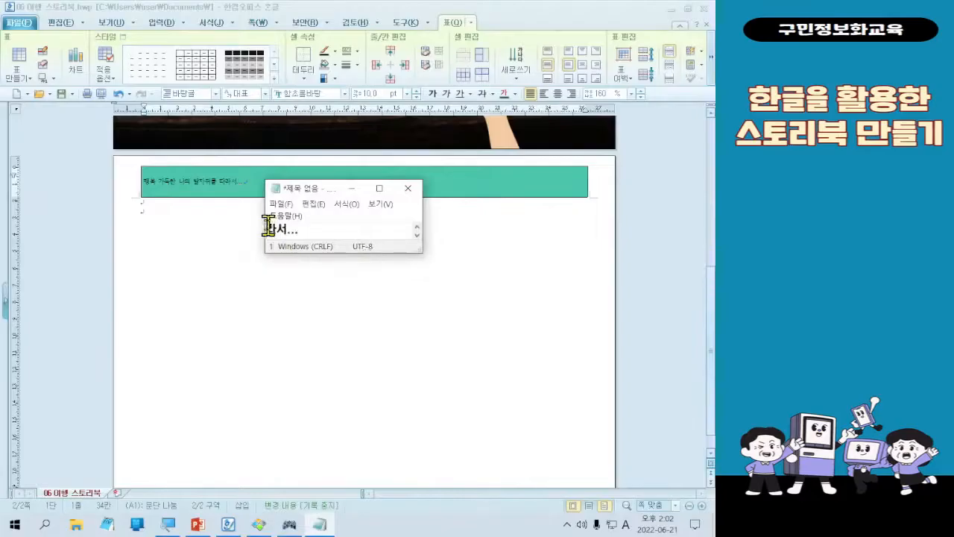
drag(258, 228, 138, 231)
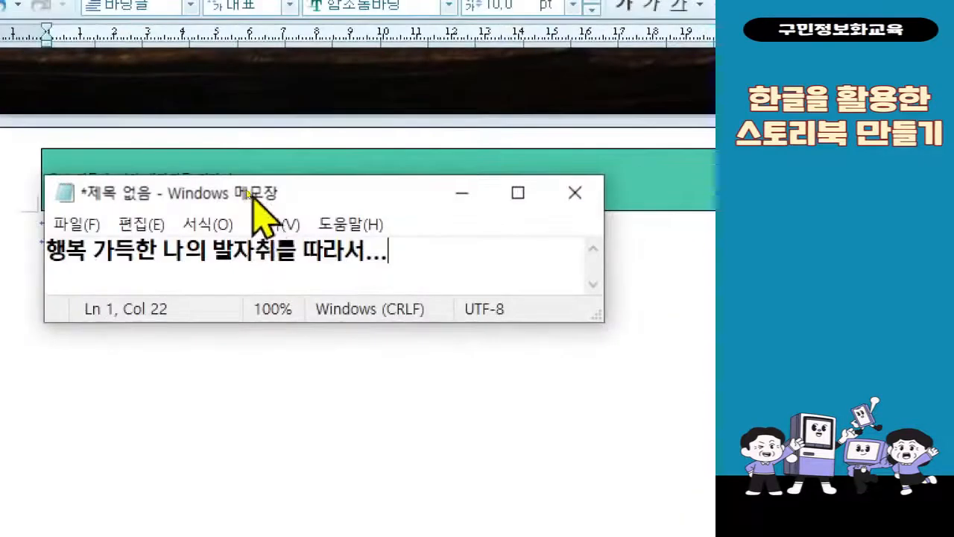
click(256, 256)
ctrl+scroll(256, 256, up, 3)
ctrl+scroll(257, 254, up, 1)
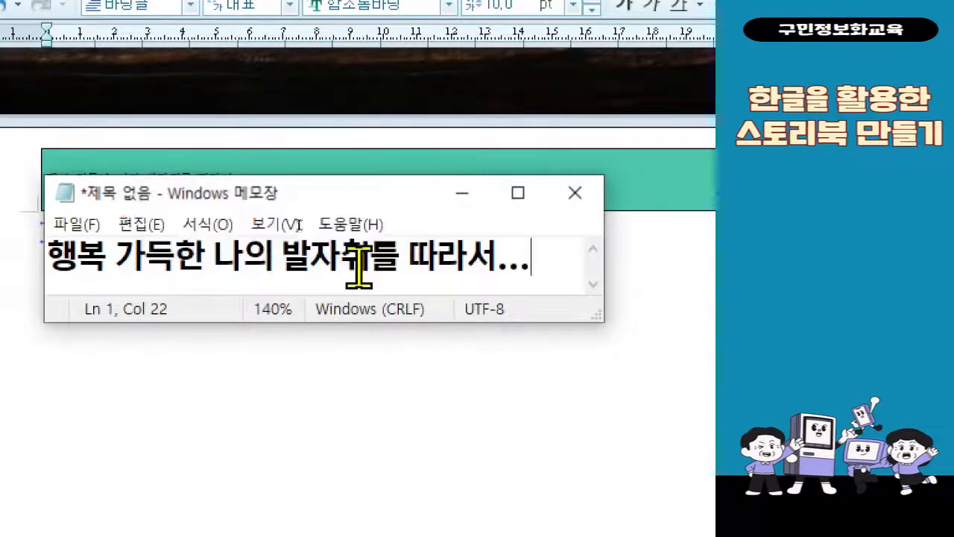
click(461, 195)
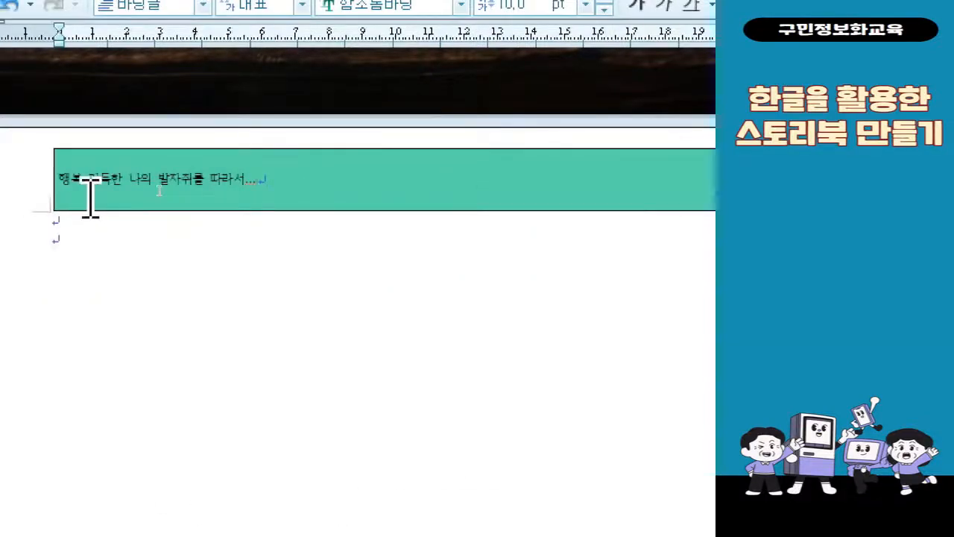
Select the whole sentence in the green band and set its font to 휴먼모음T
drag(349, 179, 96, 175)
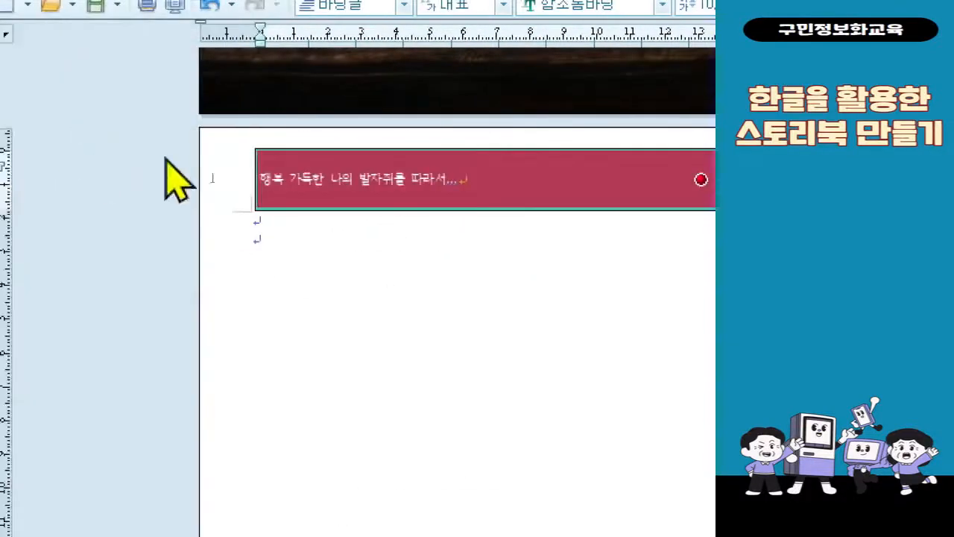
click(401, 188)
drag(405, 183, 196, 176)
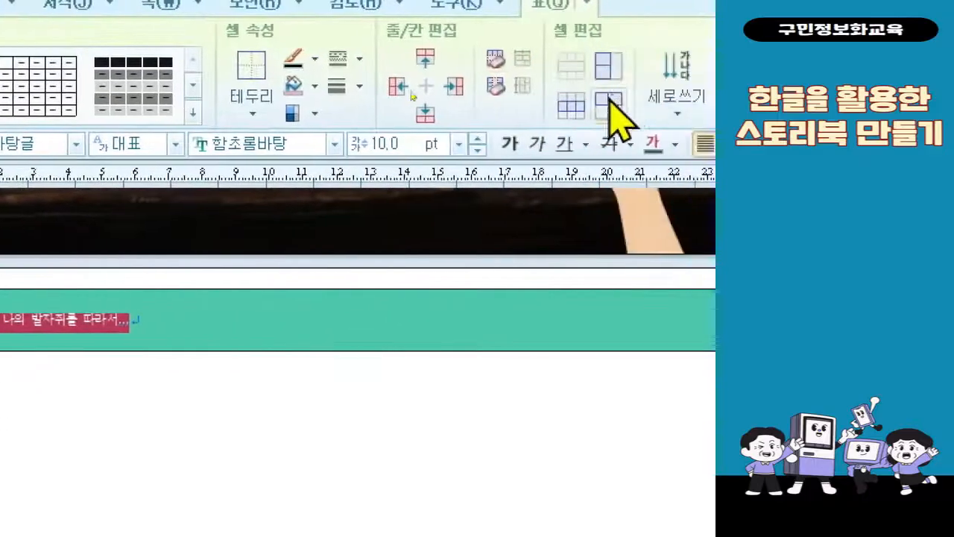
click(337, 143)
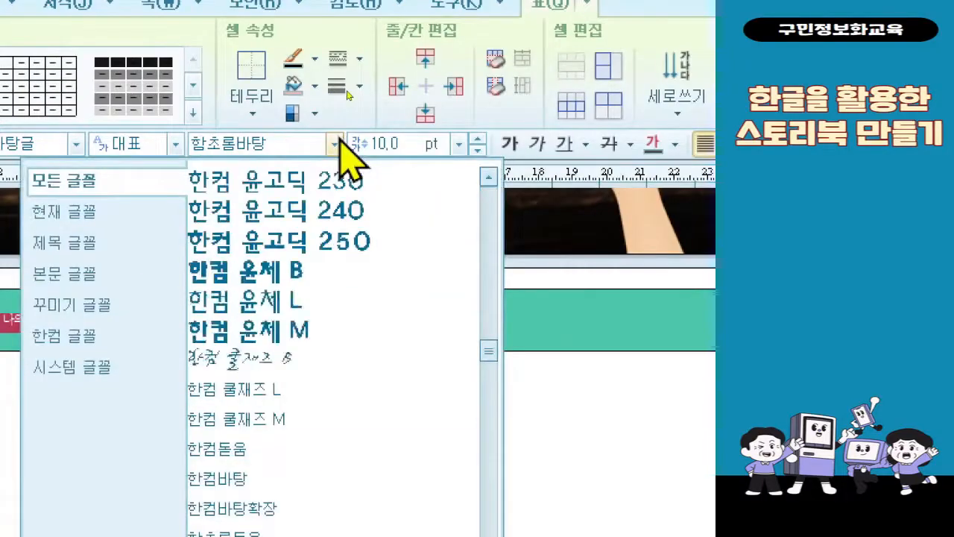
scroll(363, 220, down, 1)
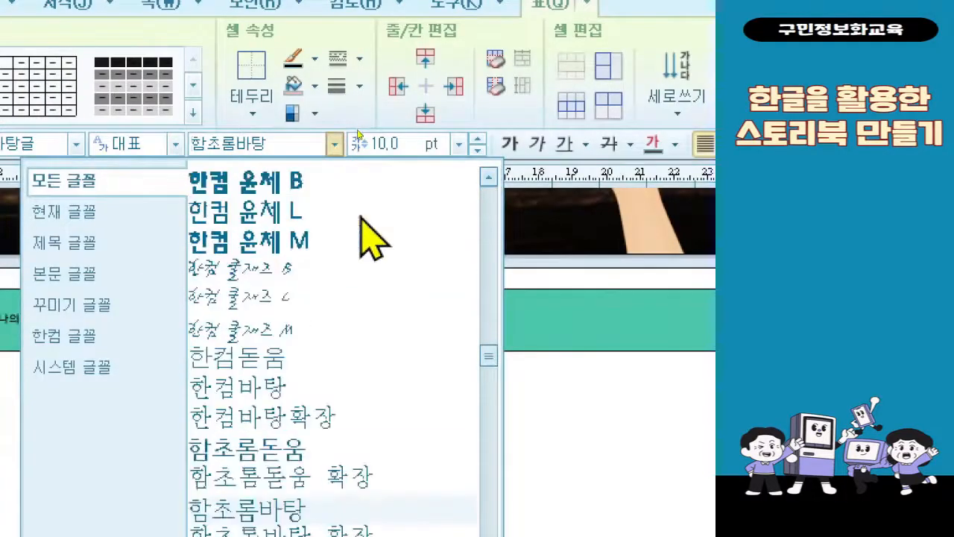
scroll(365, 231, down, 1)
scroll(366, 230, up, 1)
scroll(377, 242, down, 5)
scroll(377, 243, down, 4)
scroll(376, 242, up, 1)
scroll(384, 261, up, 3)
click(320, 362)
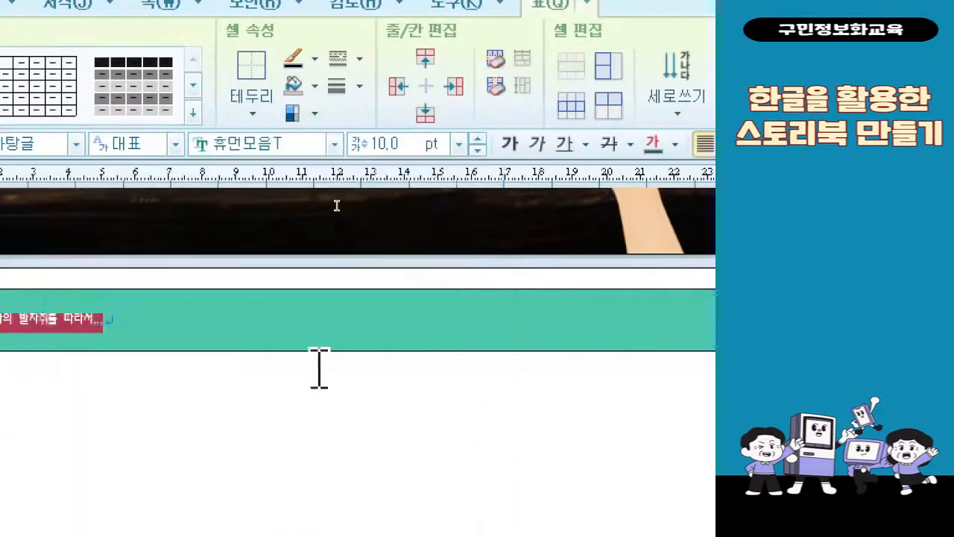
Format the heading "행복 가득한 나의 발자취를 따라서..." at 24 pt in dark navy, centred in its green cell
click(458, 144)
click(408, 391)
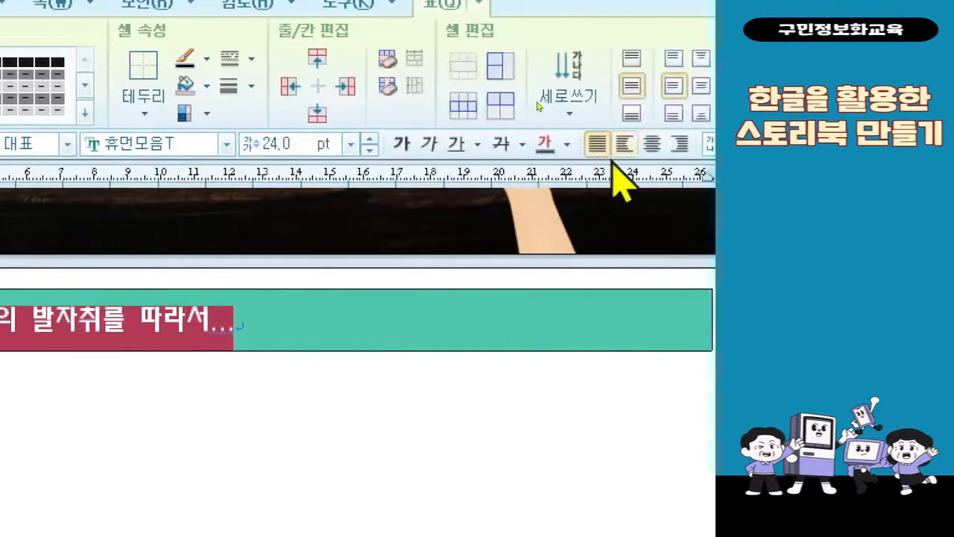
click(567, 144)
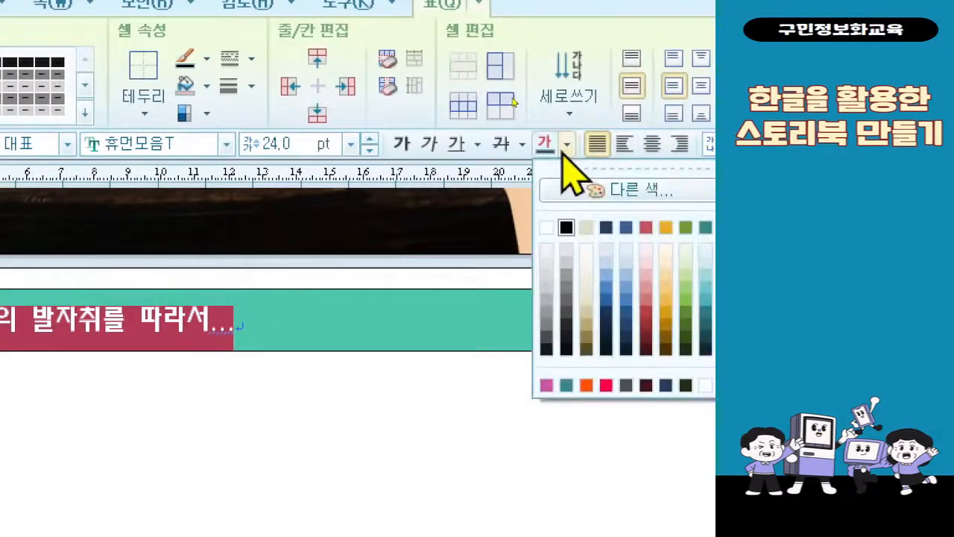
click(613, 226)
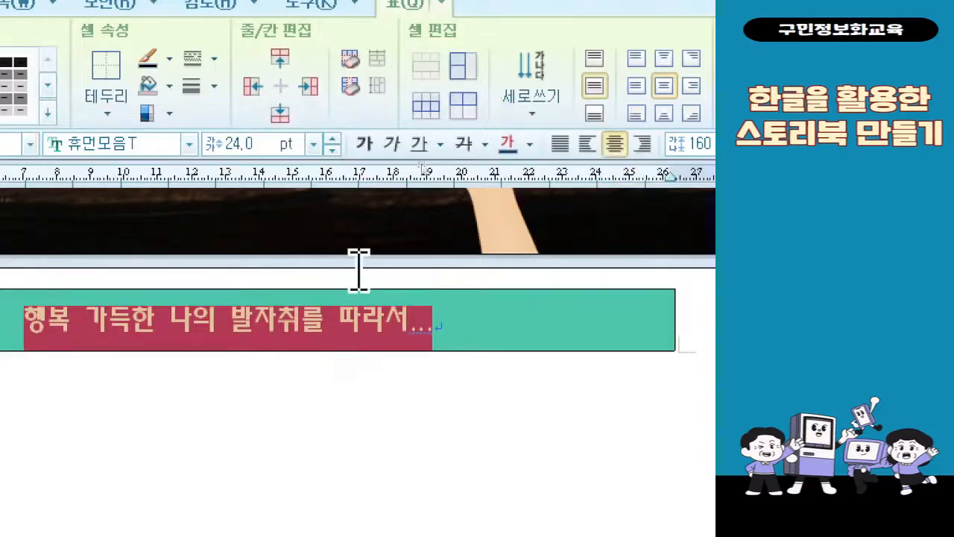
key(ctrl+1)
key(ctrl+z)
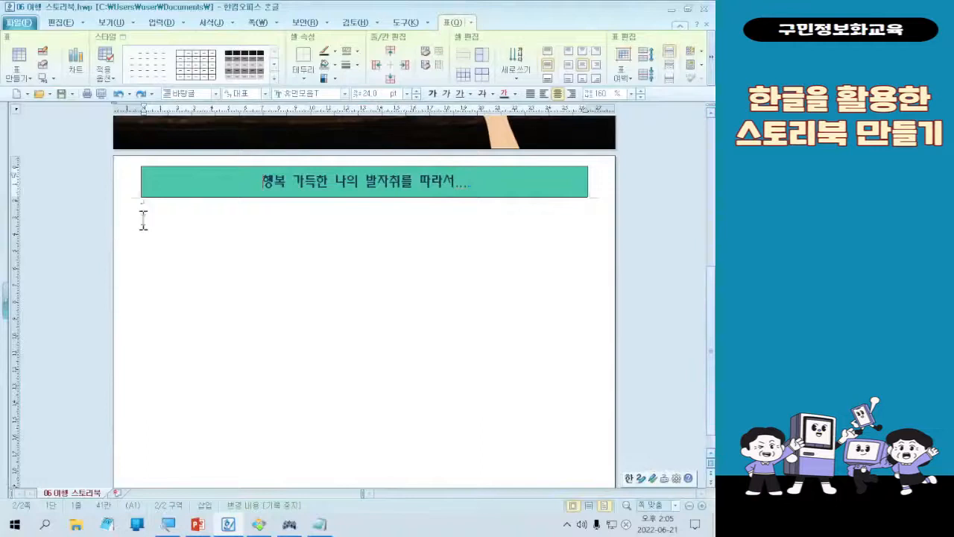
Leave a blank line below the green heading and insert a table with 3 rows and 2 columns, treated as a character (글자처럼 취급)
click(146, 217)
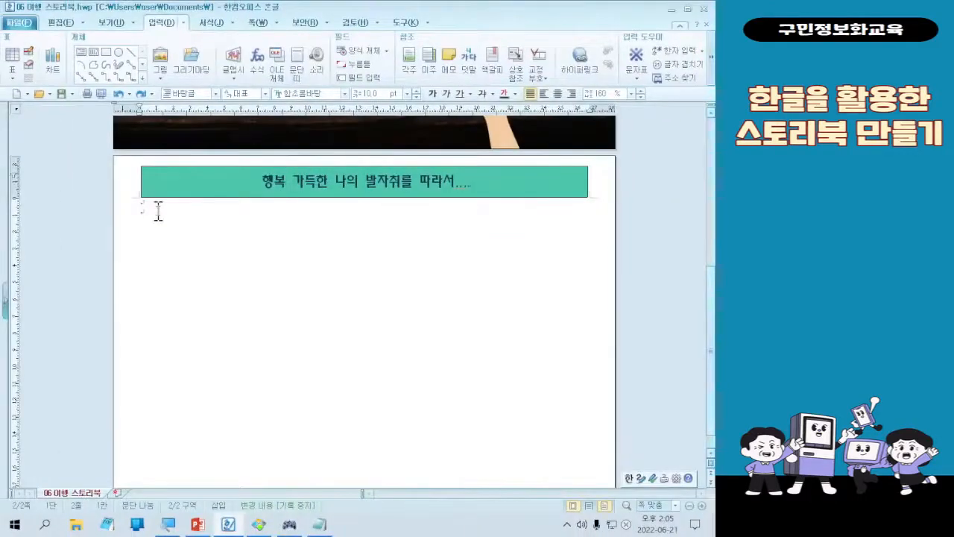
click(106, 184)
key(ctrl+1)
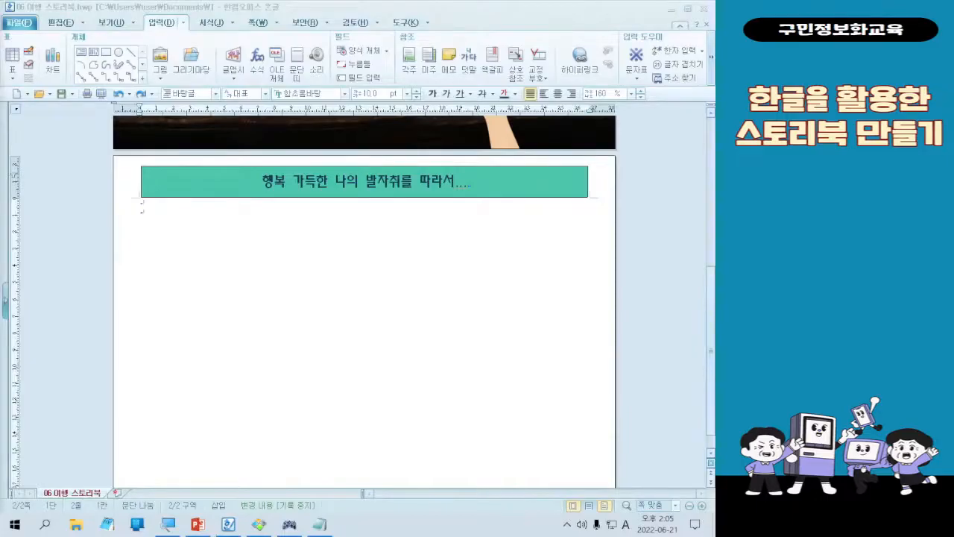
key(Hangul)
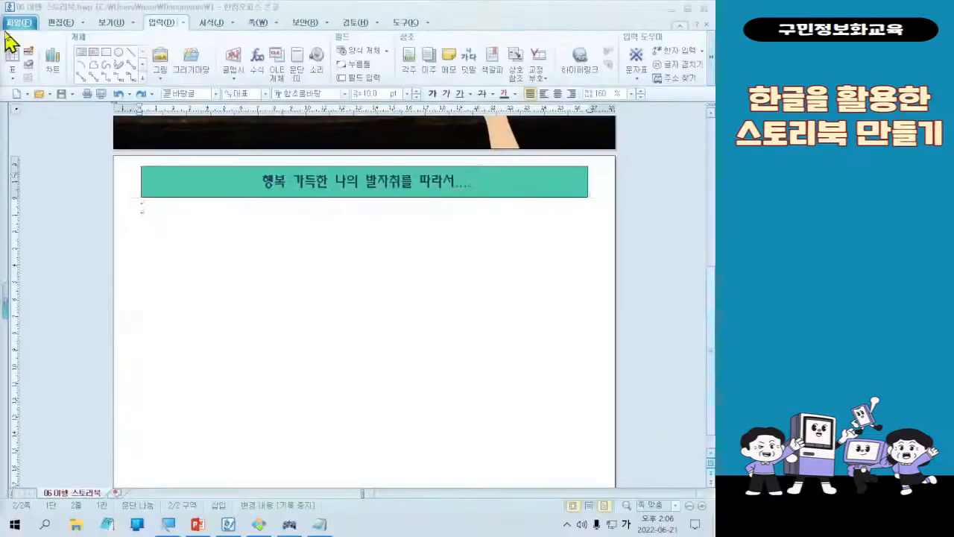
click(13, 58)
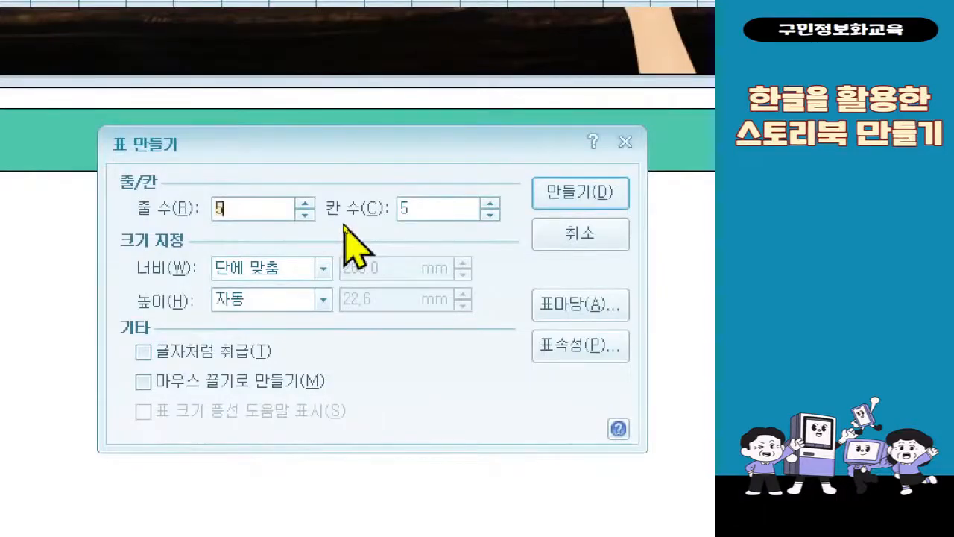
text(3)
key(Tab)
text(2)
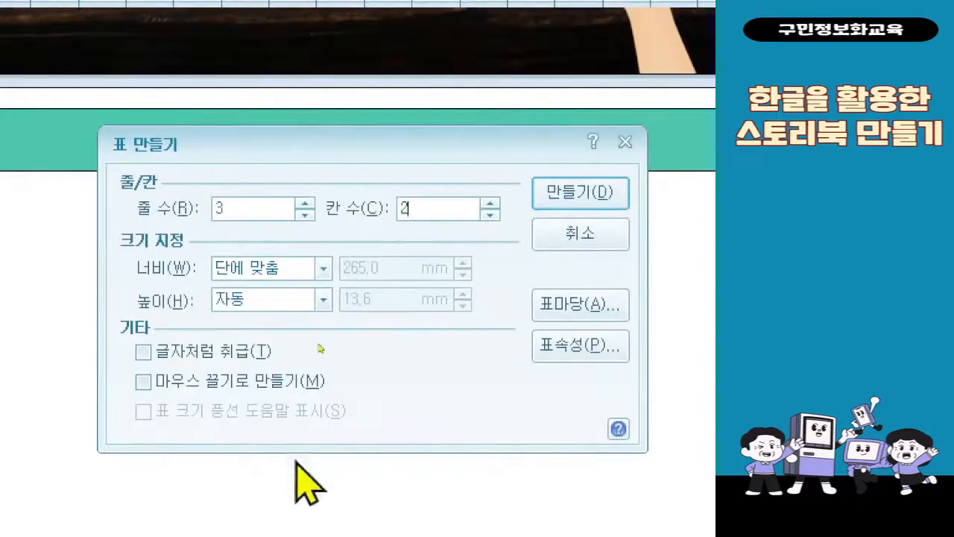
click(248, 349)
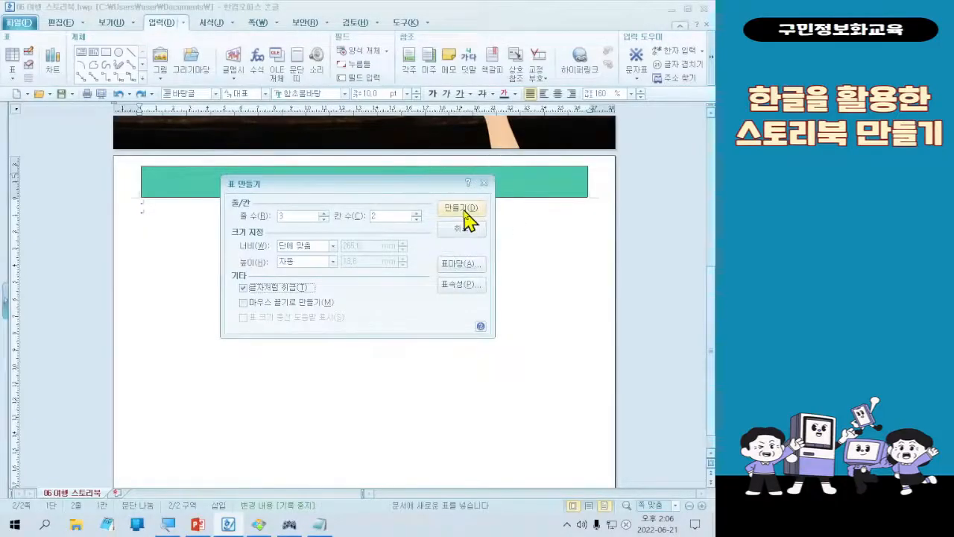
click(464, 212)
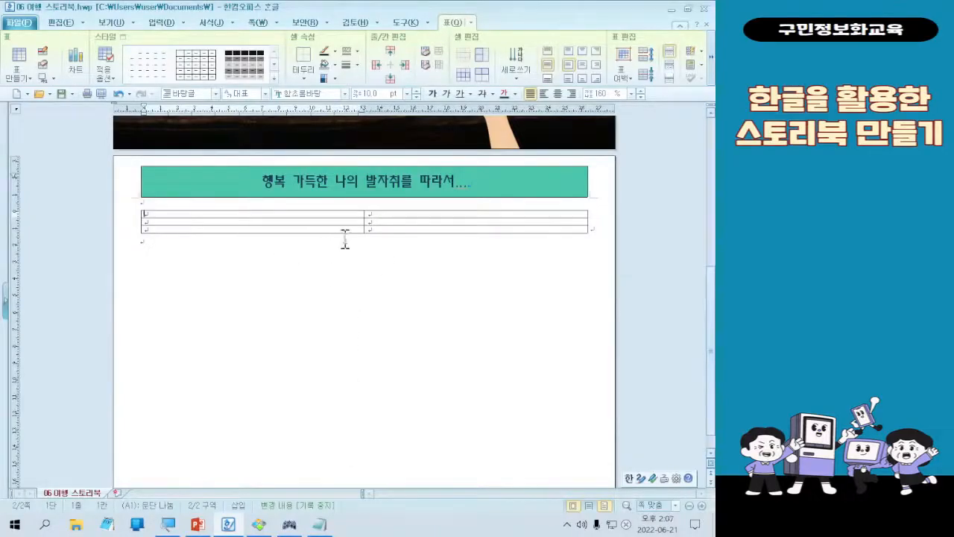
drag(347, 232, 367, 466)
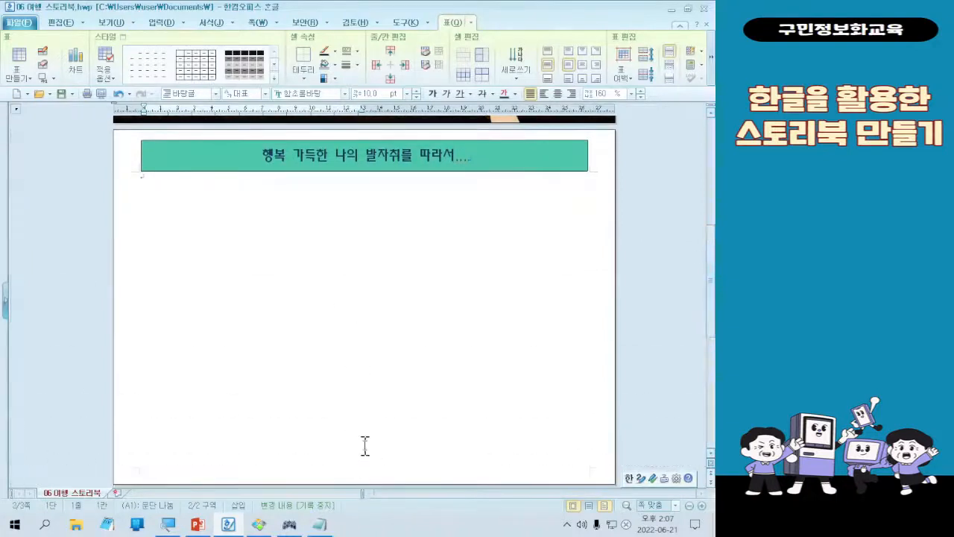
scroll(365, 445, down, 5)
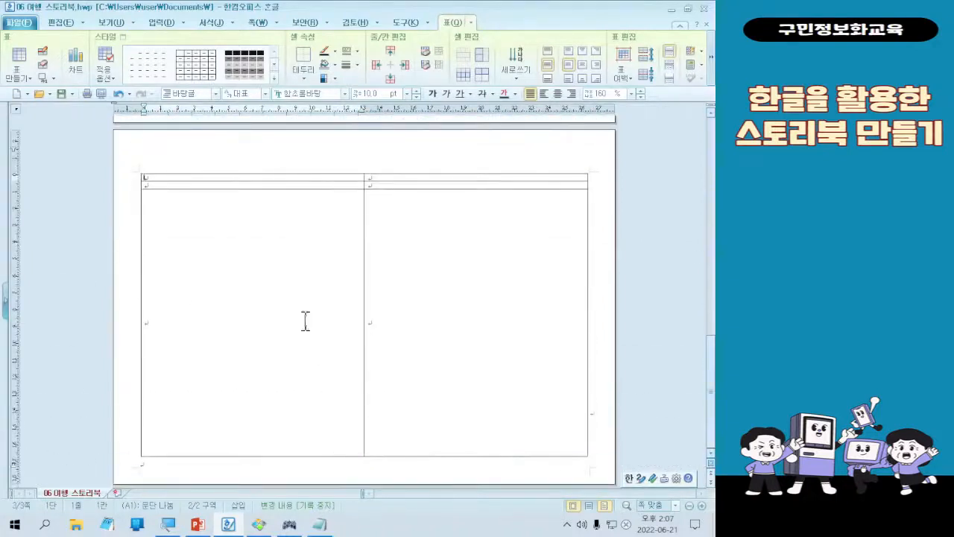
key(ctrl+z)
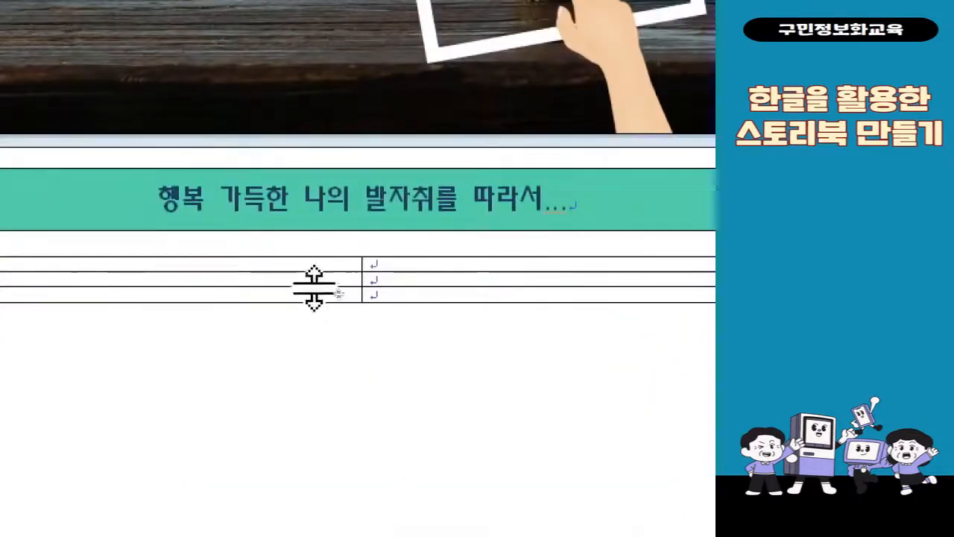
Select all cells of the new table and stretch its three rows evenly down to near the page's lower margin
drag(287, 261, 424, 294)
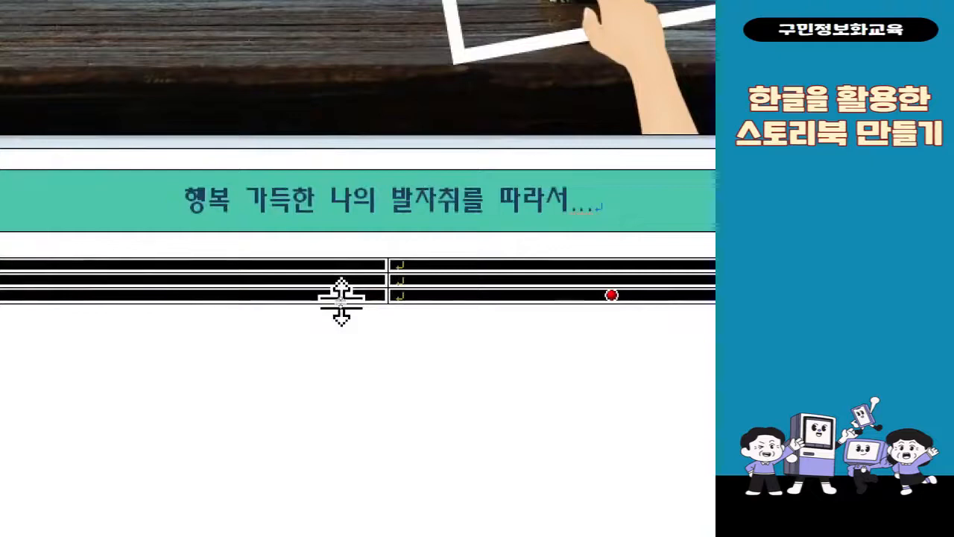
click(340, 301)
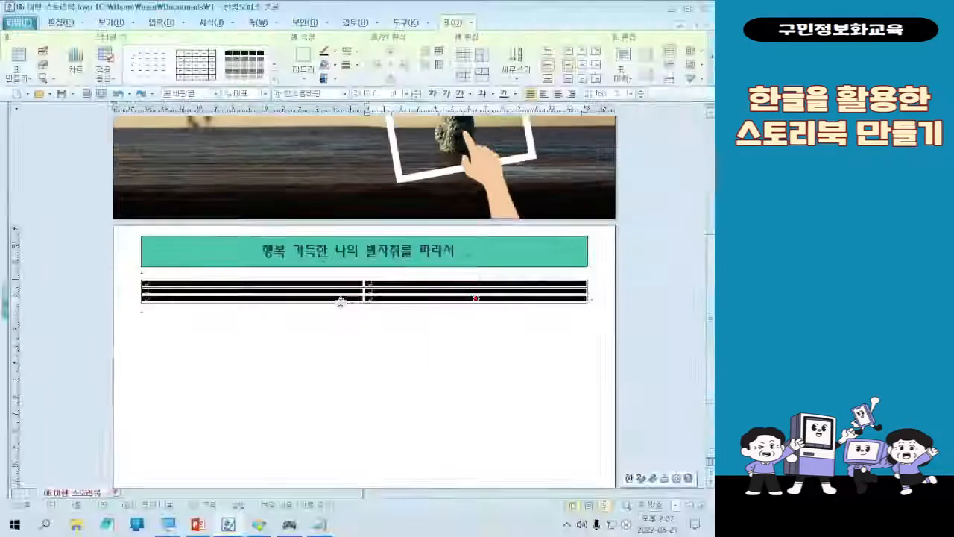
click(341, 301)
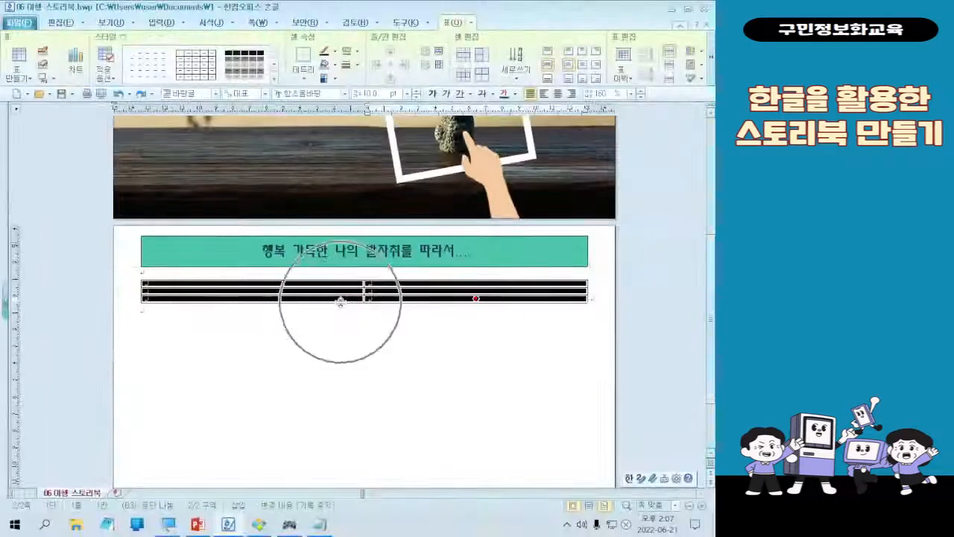
scroll(436, 300, down, 3)
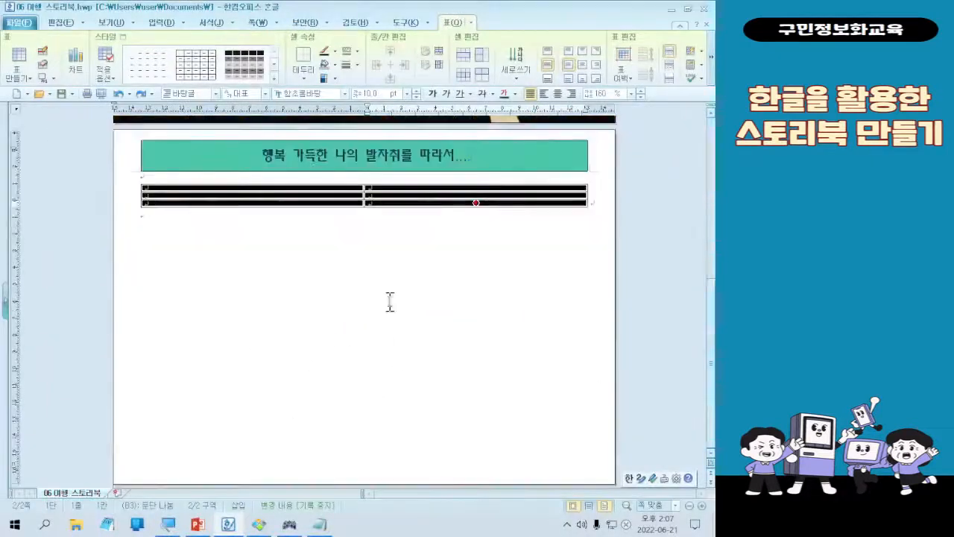
click(347, 203)
click(343, 204)
drag(335, 203, 357, 453)
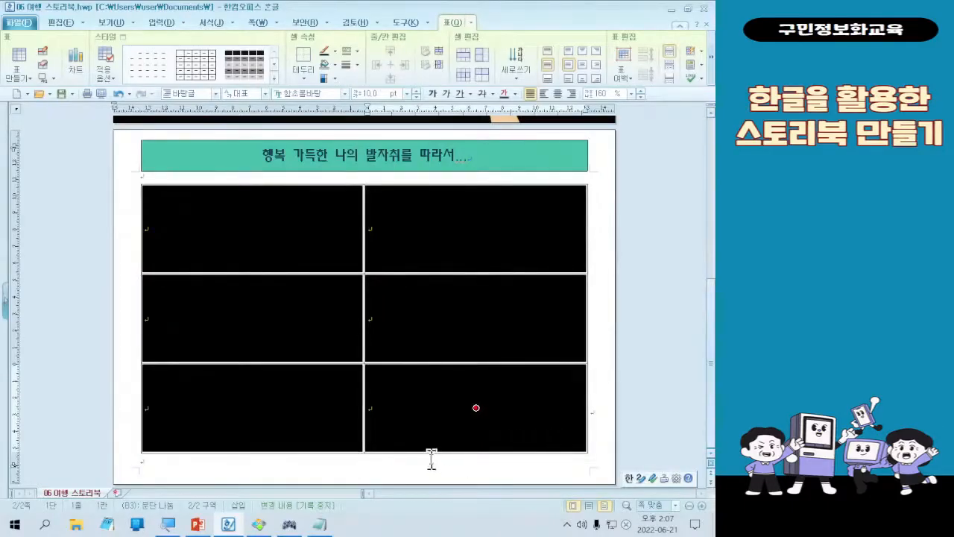
Try to stretch all the table rows slightly taller
drag(432, 451, 426, 470)
scroll(492, 378, down, 5)
scroll(509, 376, down, 3)
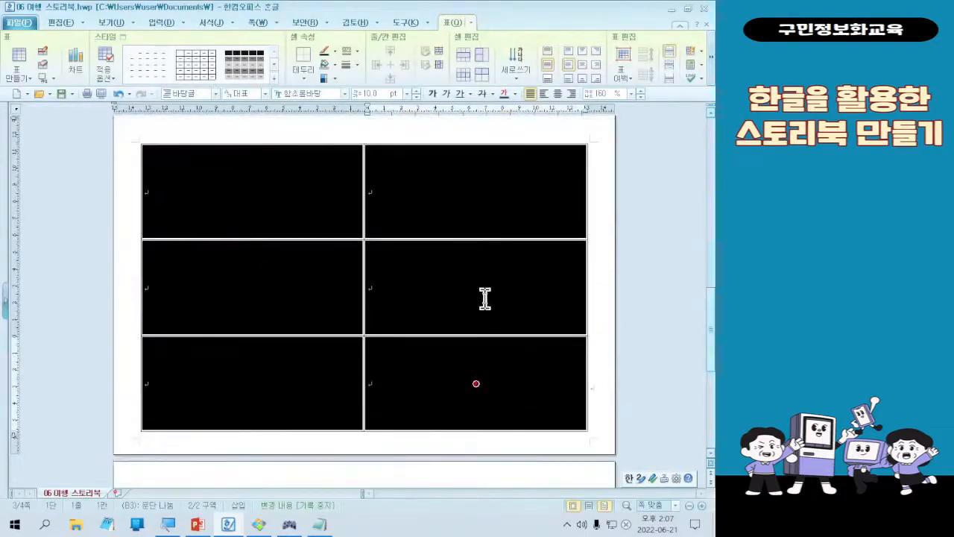
click(454, 431)
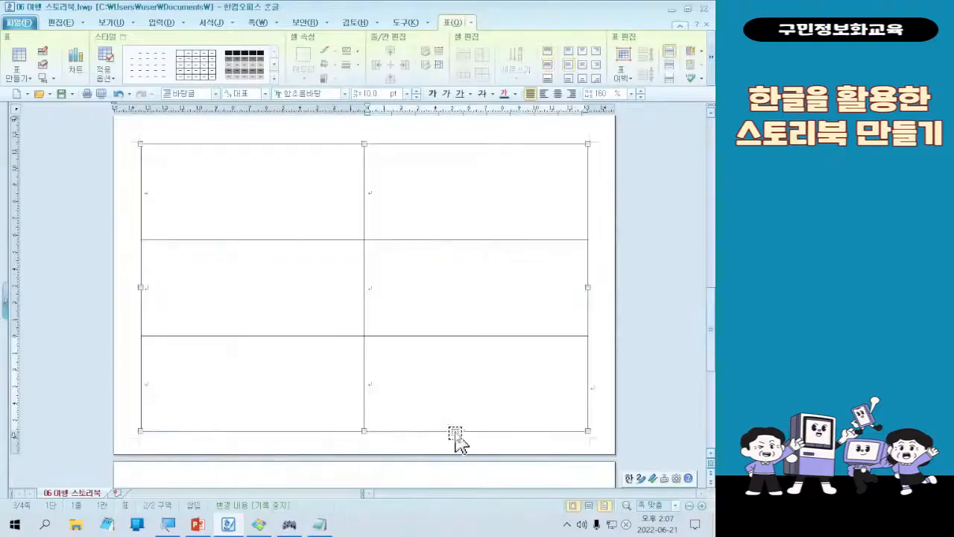
click(402, 426)
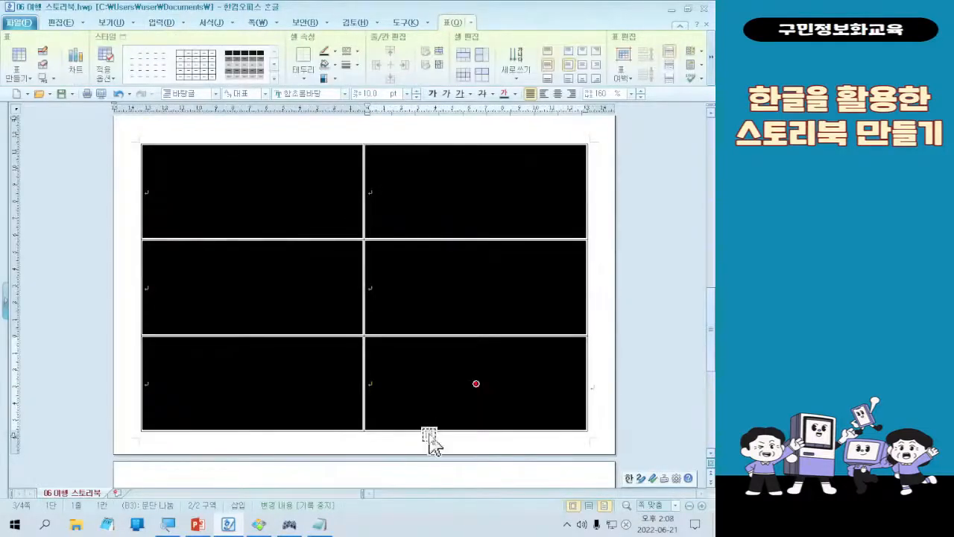
click(426, 425)
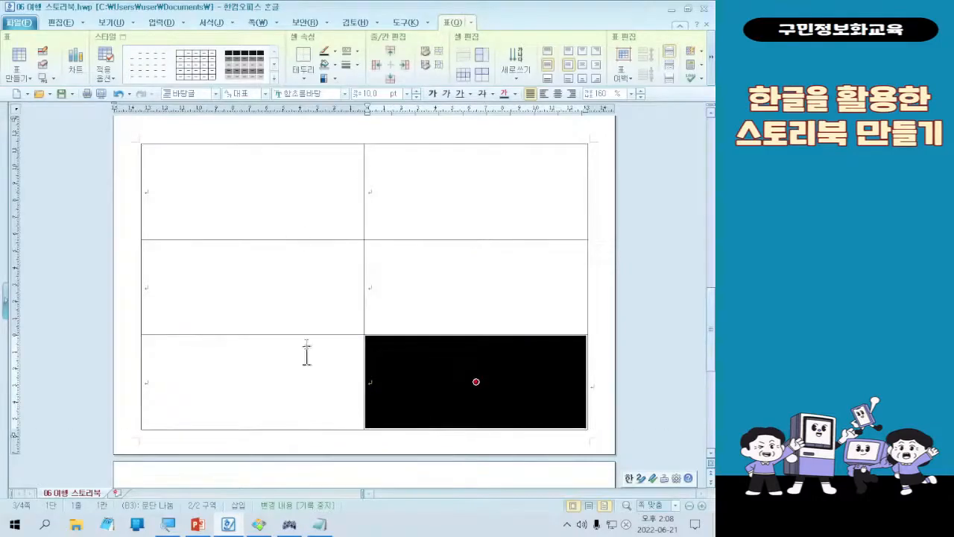
Reselect all table cells and reduce the row heights evenly until the table fits below the heading on the same page
click(297, 189)
drag(311, 179, 449, 380)
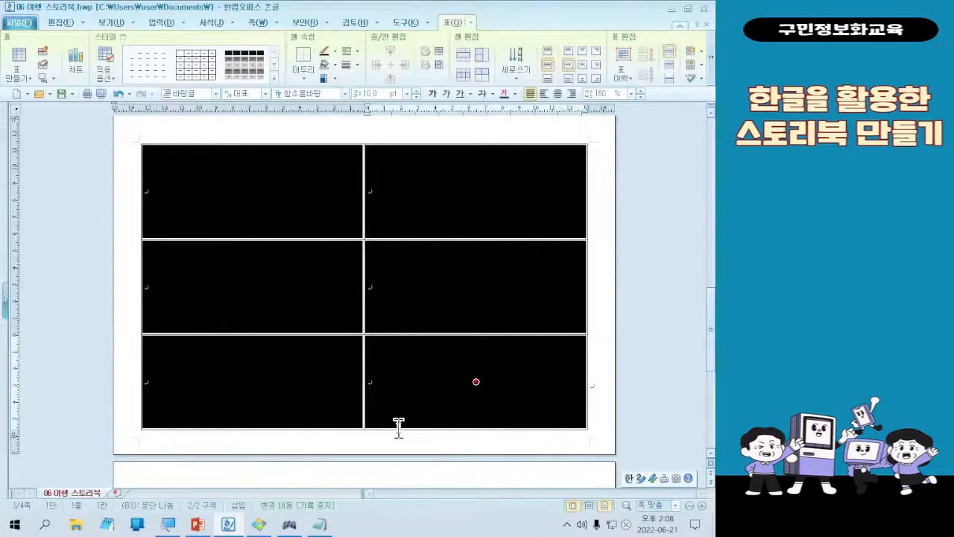
drag(399, 430, 397, 420)
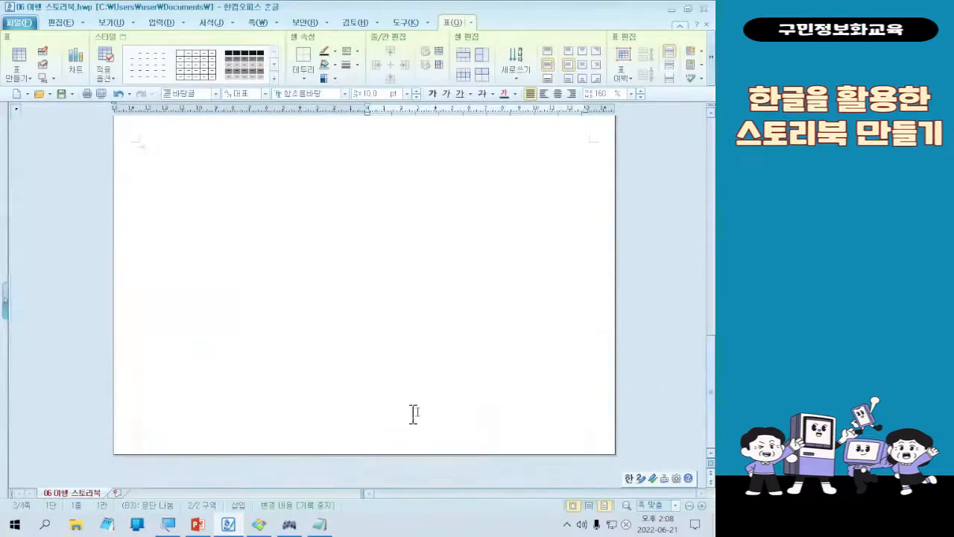
scroll(415, 412, up, 3)
click(428, 389)
scroll(417, 393, up, 3)
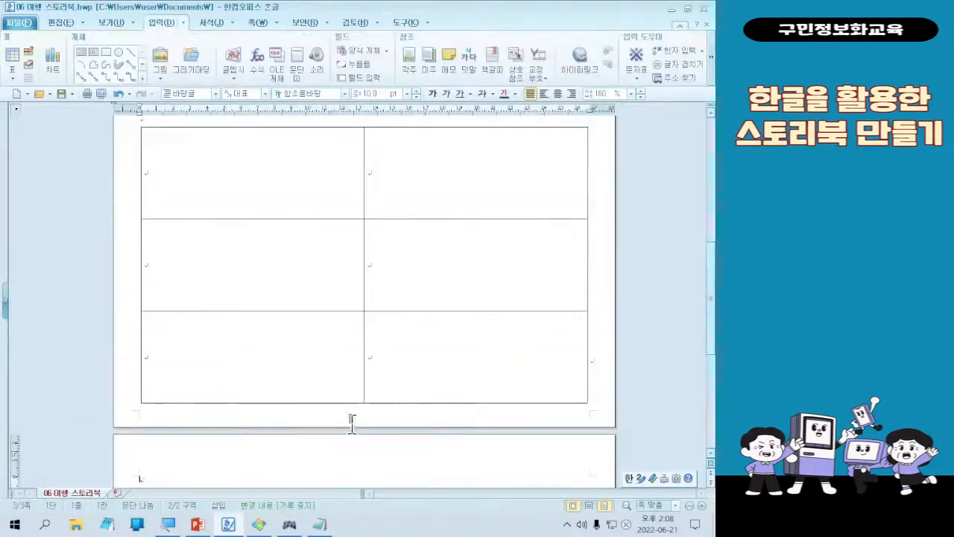
scroll(341, 425, up, 3)
scroll(339, 458, down, 2)
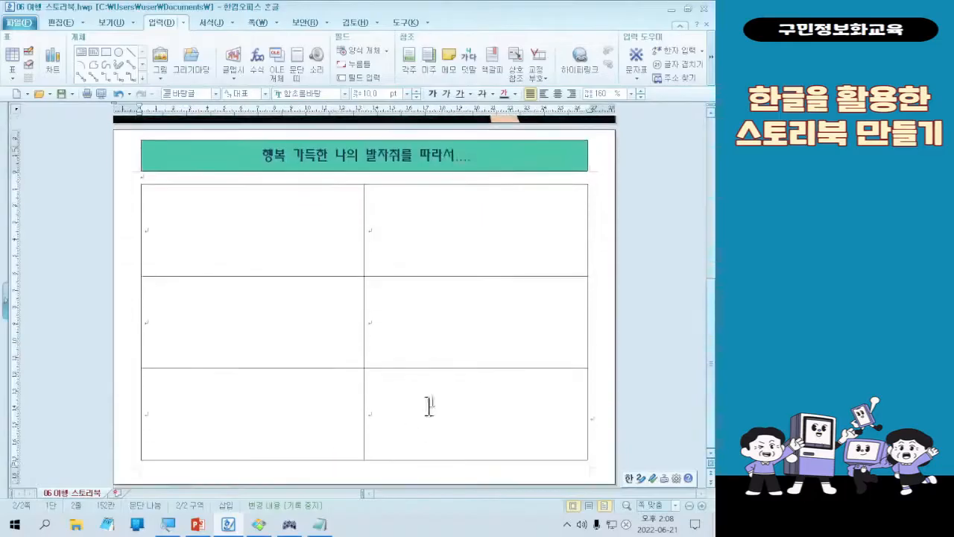
drag(305, 267, 383, 464)
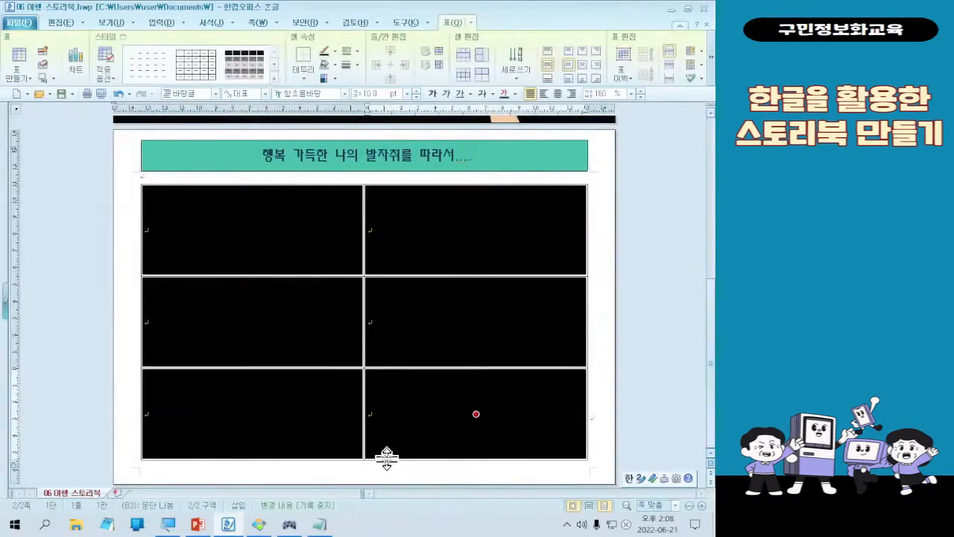
drag(386, 458, 386, 453)
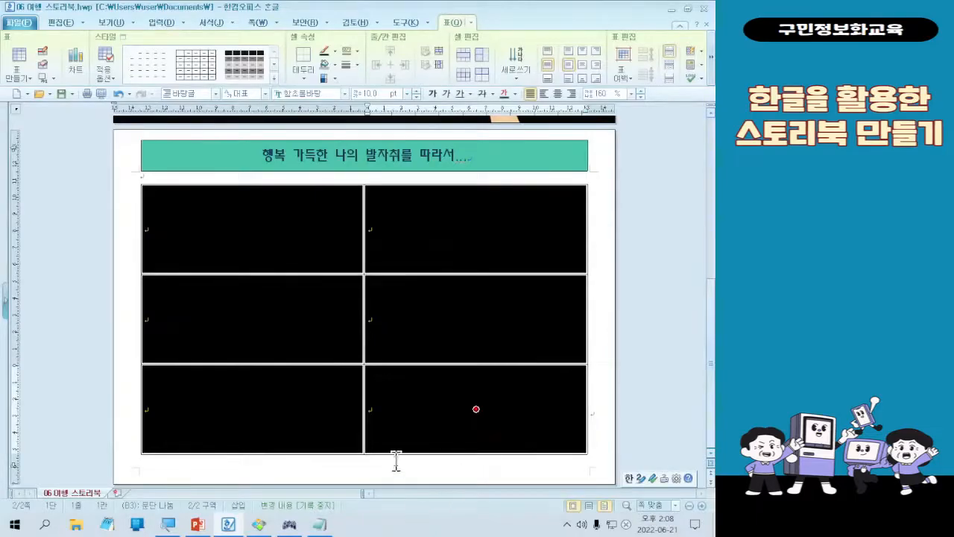
Show the Esc key in FREEON Tester, return to the Hangul document and clear the table's cell selection
click(292, 533)
key(ctrl+4)
key(Escape)
key(Escape)
key(Escape)
key(Escape)
key(Escape)
key(Escape)
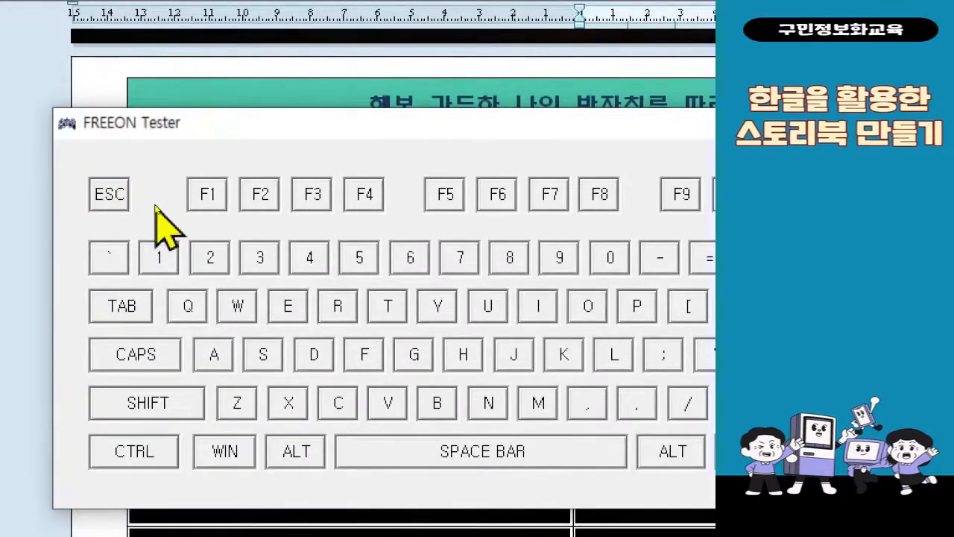
key(ctrl+4)
click(223, 6)
key(Escape)
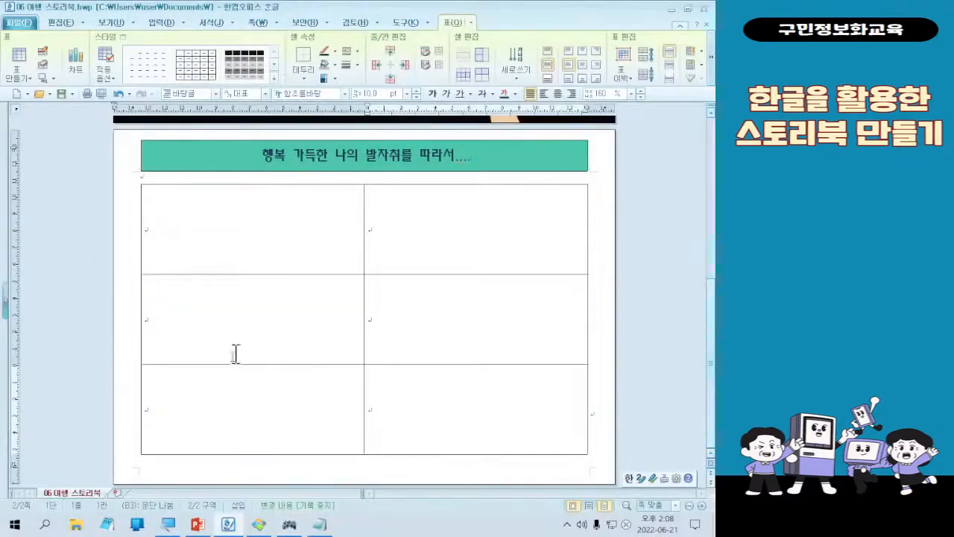
Check the finished sample page in the 꿀뷰 image viewer and narrow the table's first column to about 40% of the table width
click(260, 522)
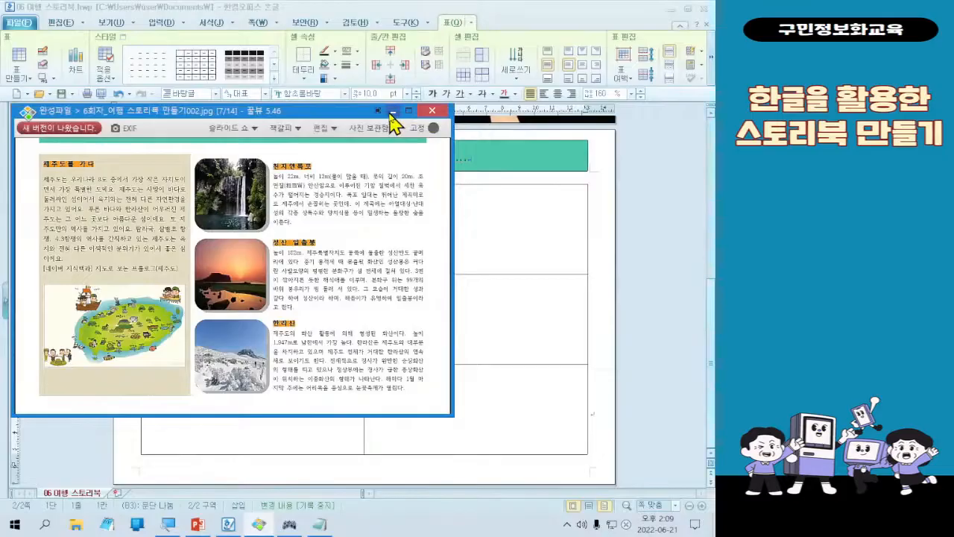
click(391, 122)
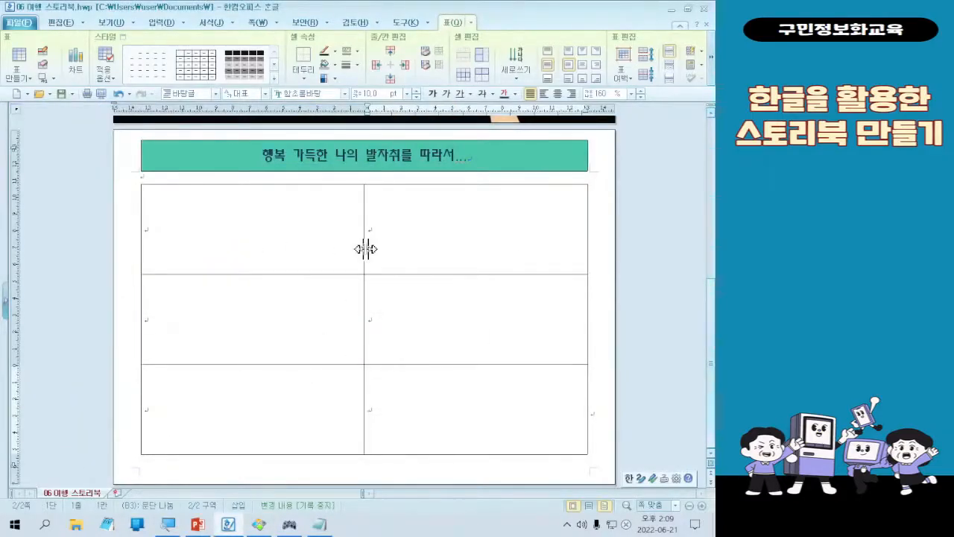
drag(365, 249, 323, 256)
Recheck the column split in the finished sample in the 꿀뷰 image viewer and narrow the table's first column slightly more
click(257, 522)
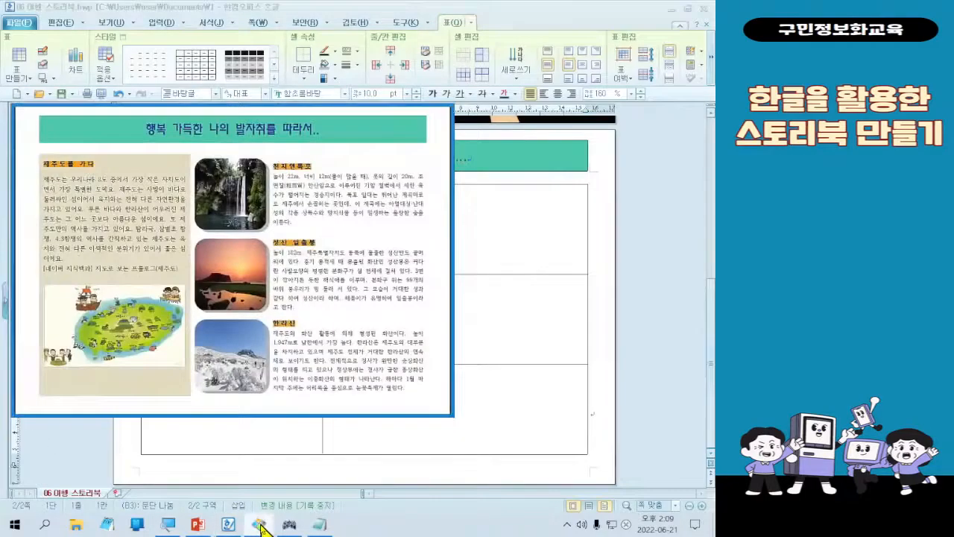
drag(32, 148, 438, 400)
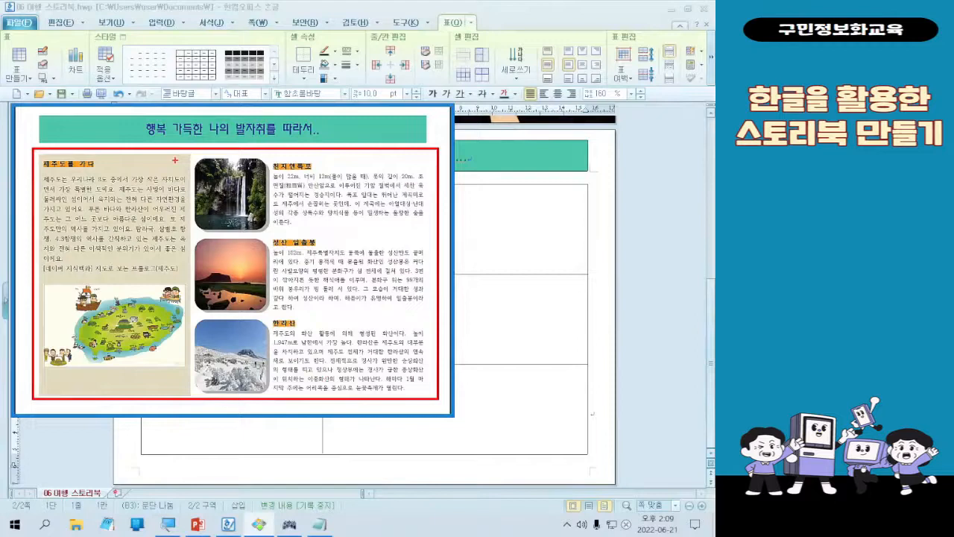
drag(188, 151, 187, 396)
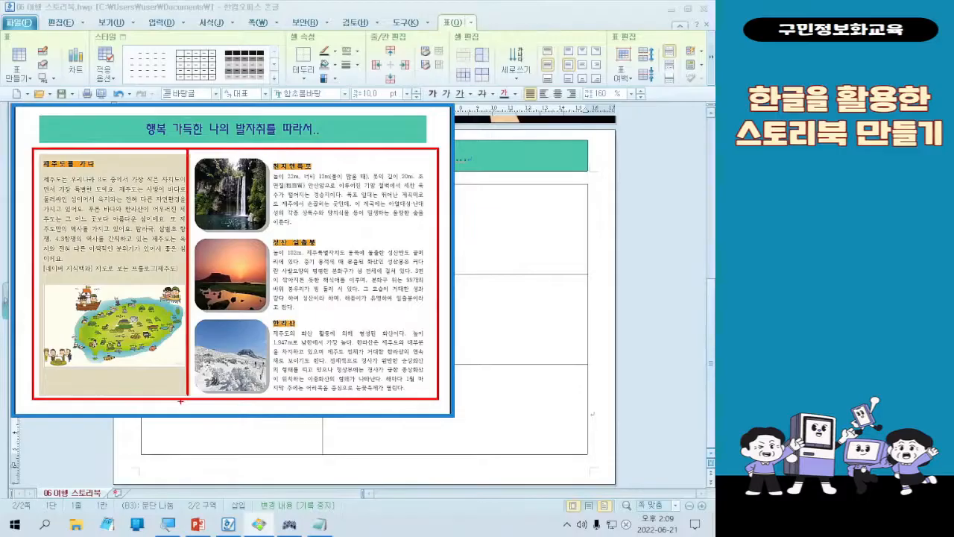
click(288, 431)
drag(324, 334, 315, 331)
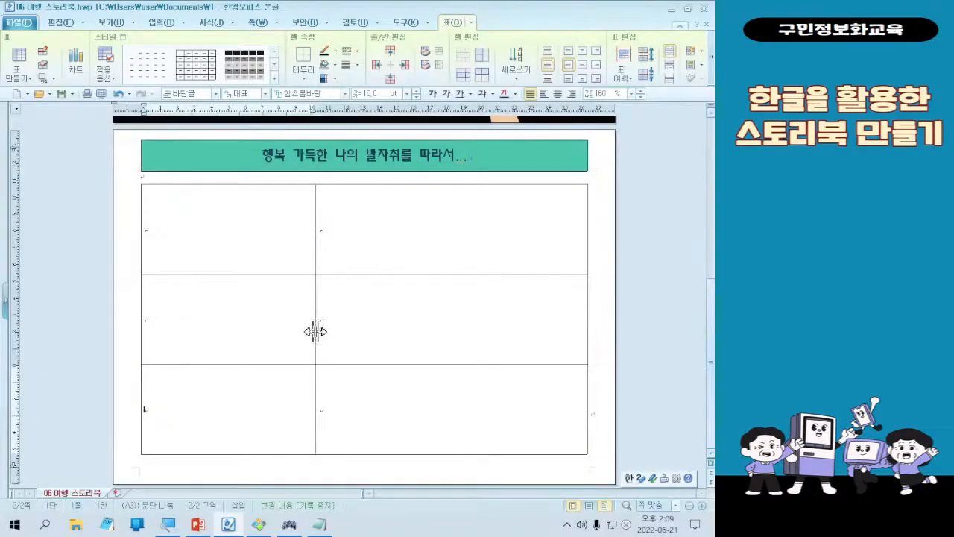
drag(309, 308, 326, 354)
drag(329, 321, 371, 323)
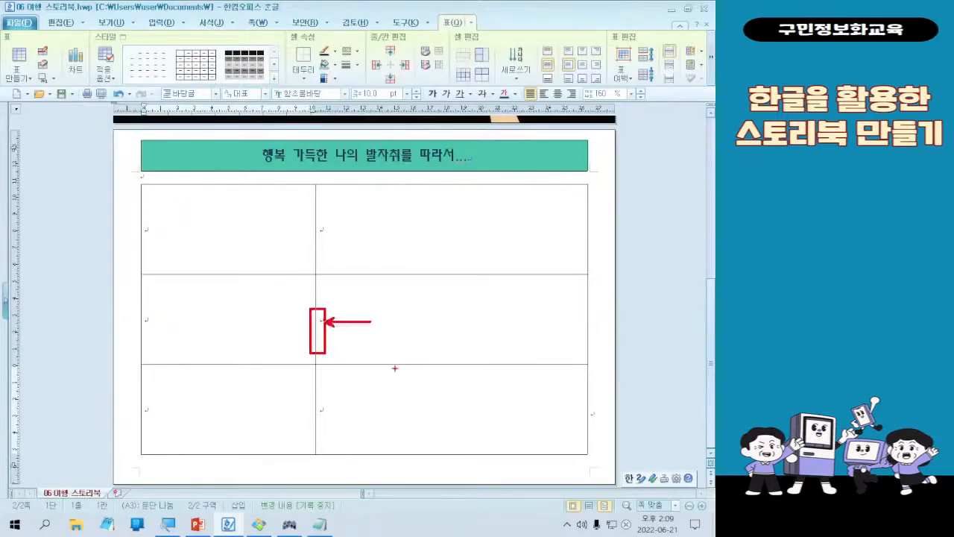
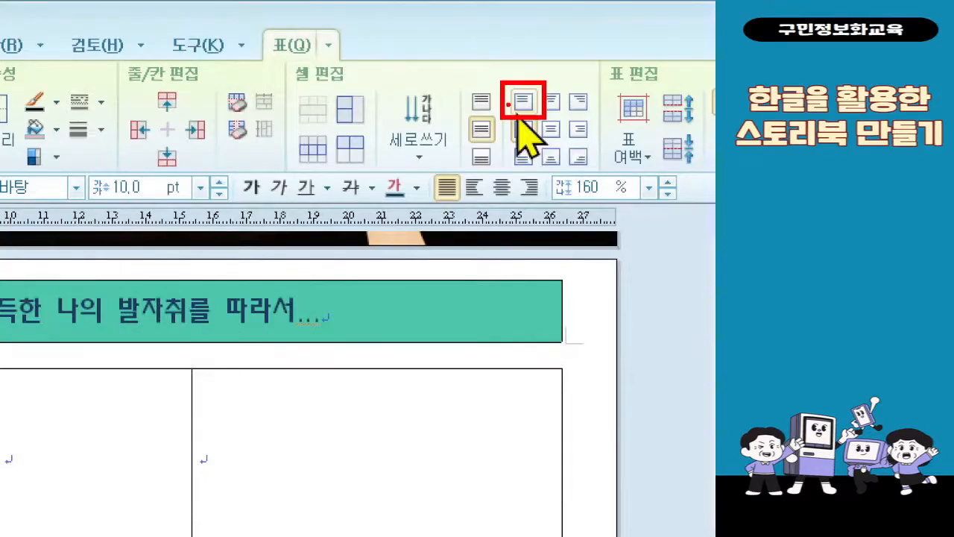
Align the merged first-column cell to the top left and enter the title 제주도를 가다
click(530, 100)
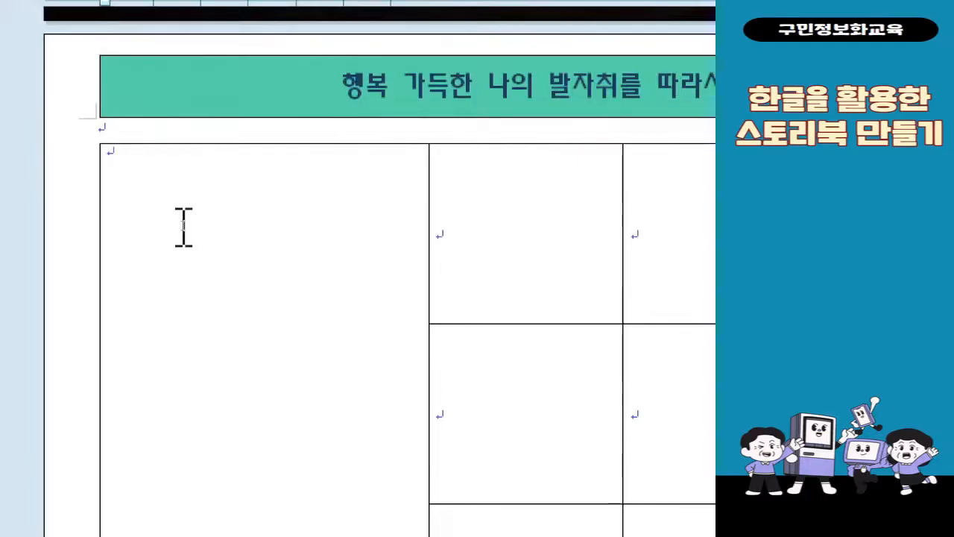
text(ㅈ)
key(BackSpace)
text(ㅈ제주도를 가다)
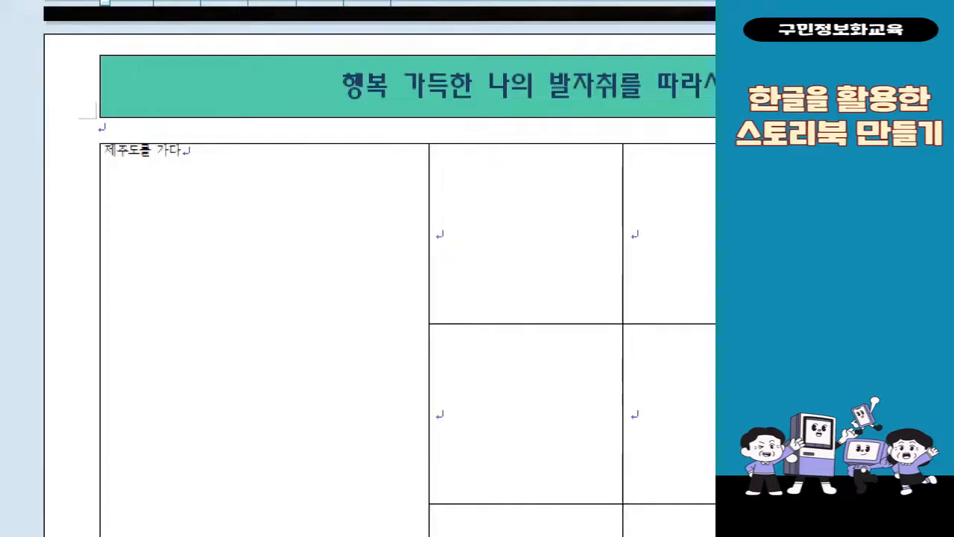
Switch to Notepad, replace its text with 제주도를 가다 and minimize the window
key(alt+Tab)
key(alt+Tab)
key(alt+Tab)
key(alt+Tab)
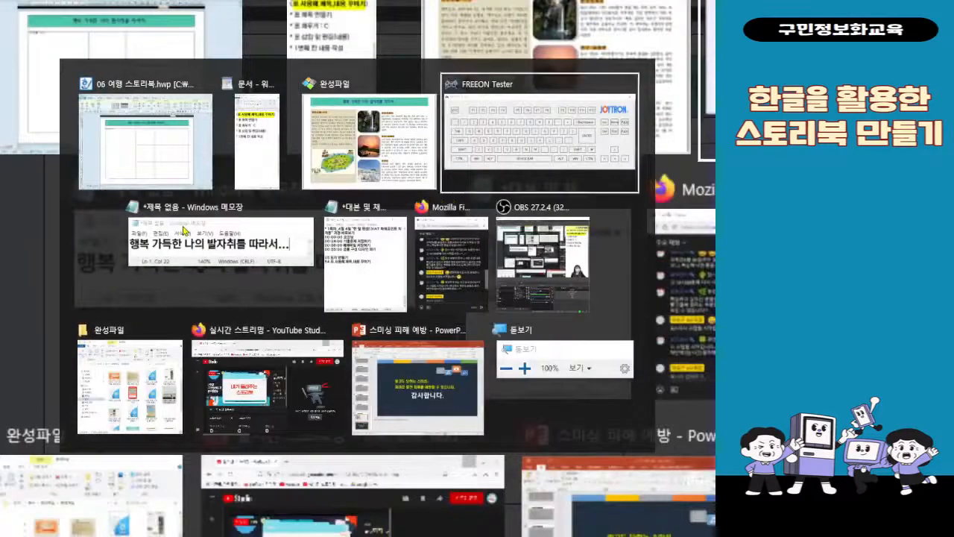
key(ctrl+a)
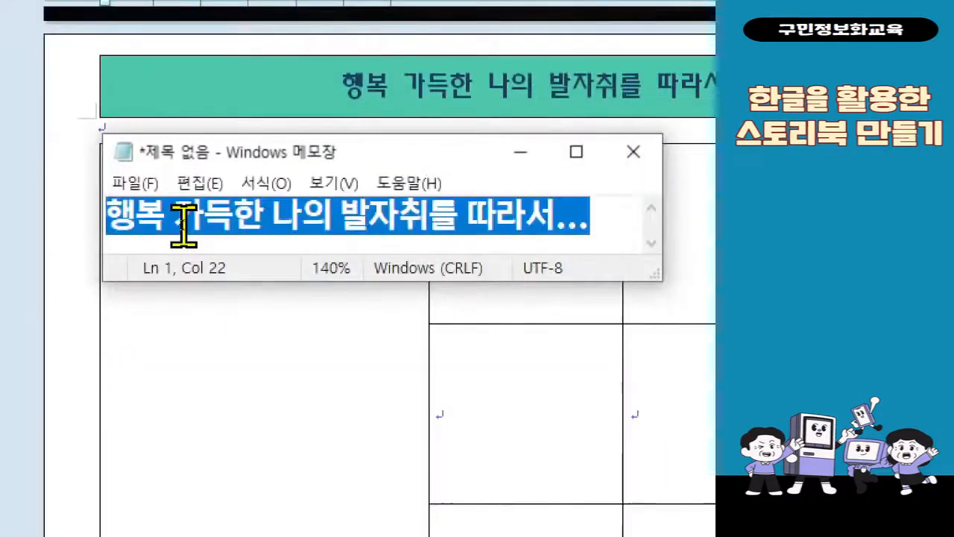
text(wpwne)
key(BackSpace)
key(BackSpace)
key(BackSpace)
key(BackSpace)
key(BackSpace)
key(Hangul)
text(제주돌)
text(를 가다)
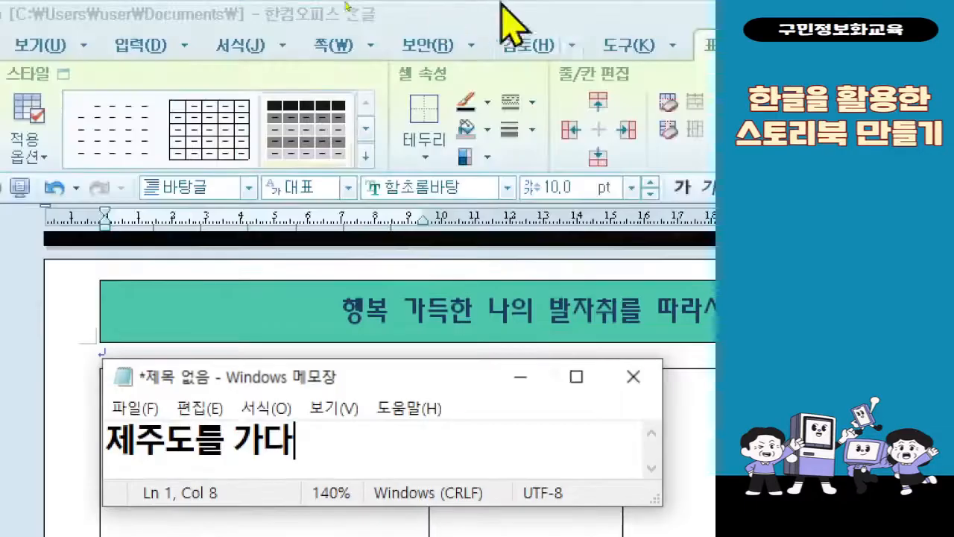
click(520, 377)
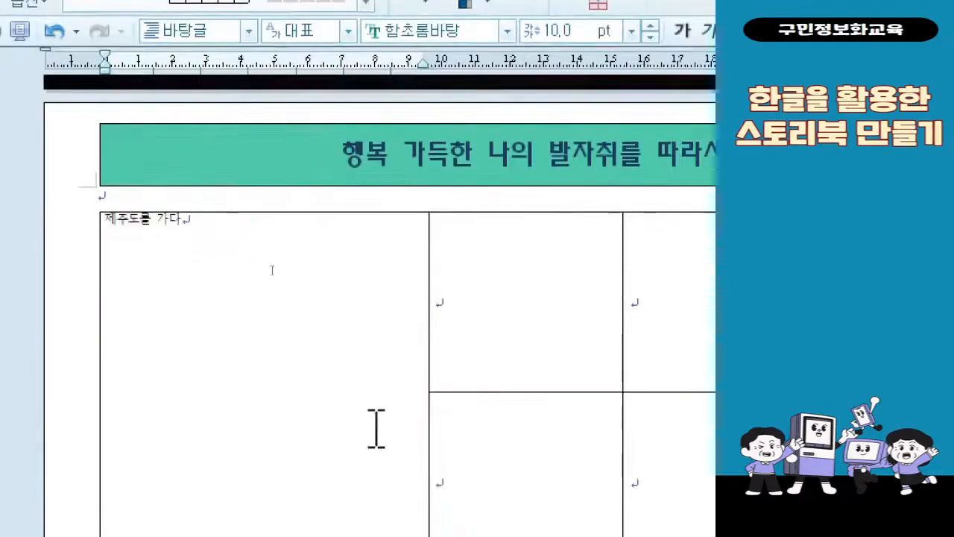
Add two new lines below the 제주도를 가다 title and minimize the document, image viewer and FREEON Tester windows
key(Return)
key(Return)
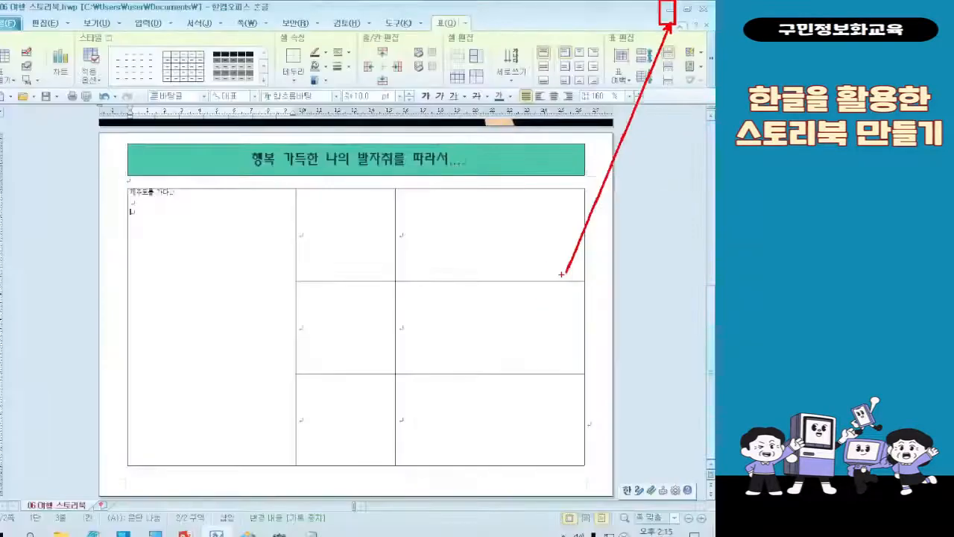
click(671, 11)
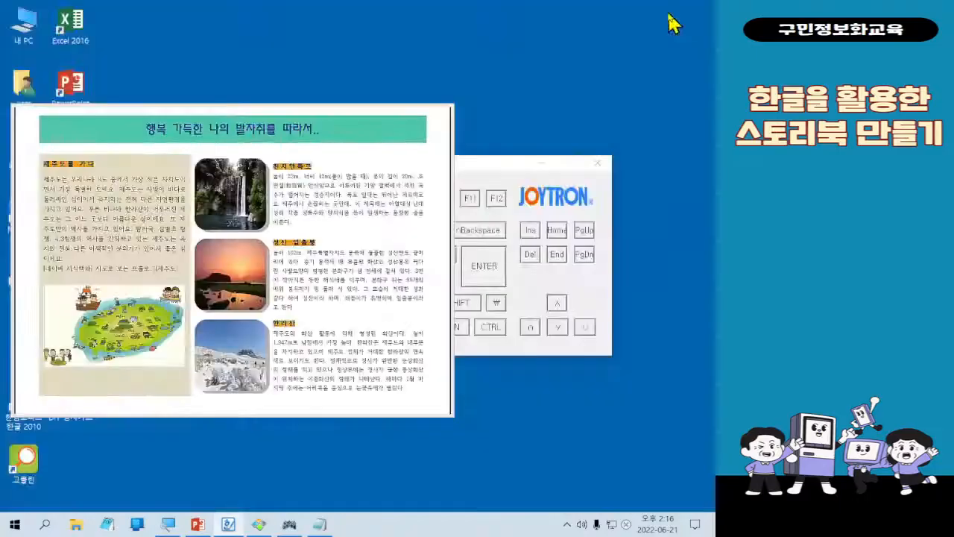
click(390, 111)
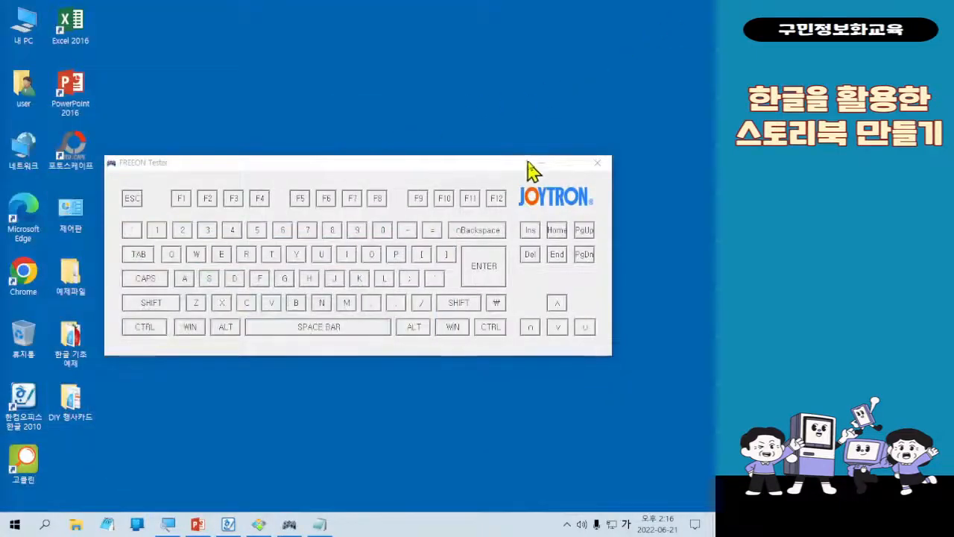
click(532, 169)
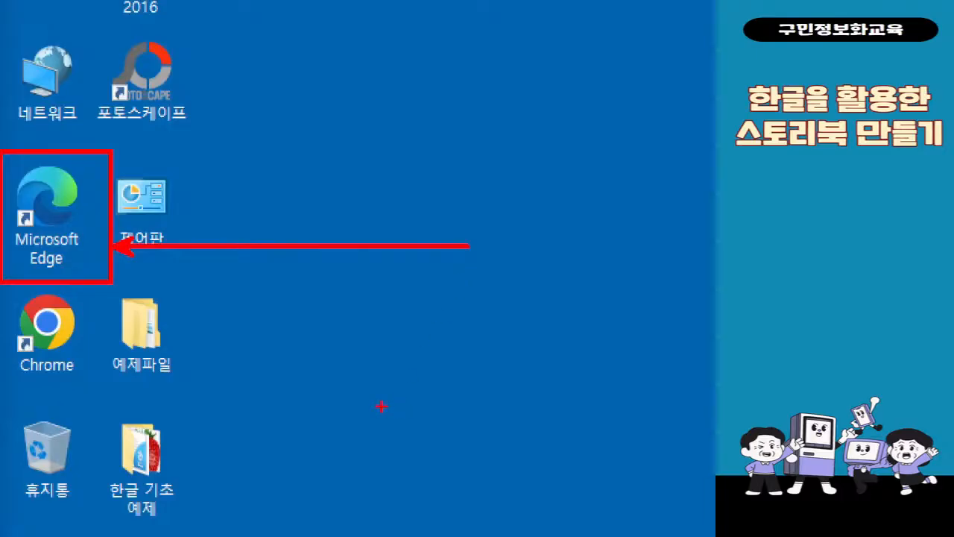
Open Microsoft Edge and search Naver for 제주도 지도
double_click(63, 233)
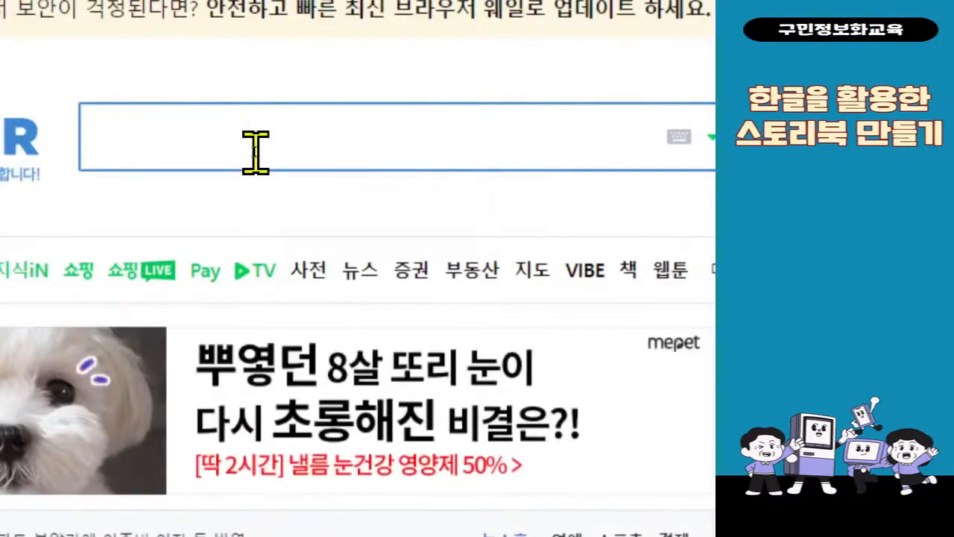
text(잧ㄷ)
key(BackSpace)
key(BackSpace)
text(ㅔㅈ)
key(BackSpace)
key(BackSpace)
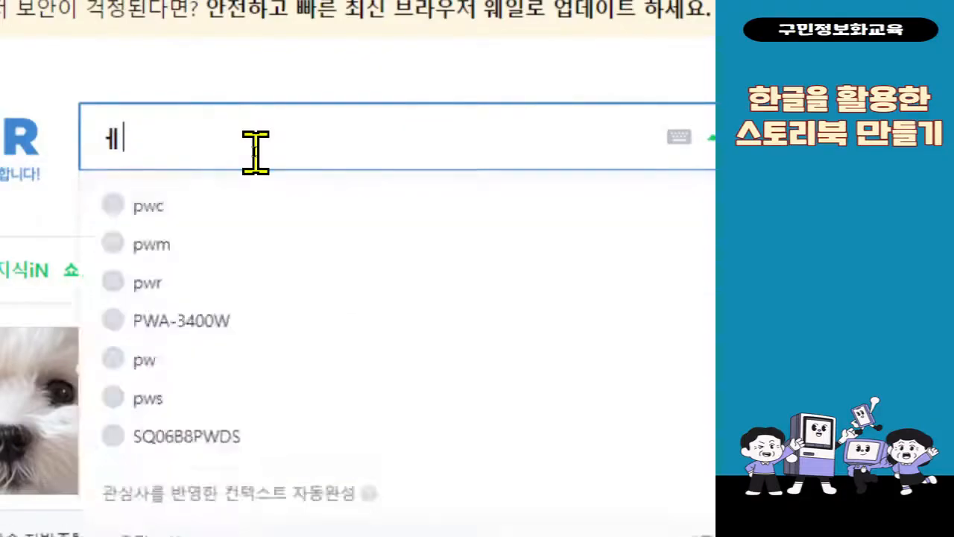
text(제주더ㅗ)
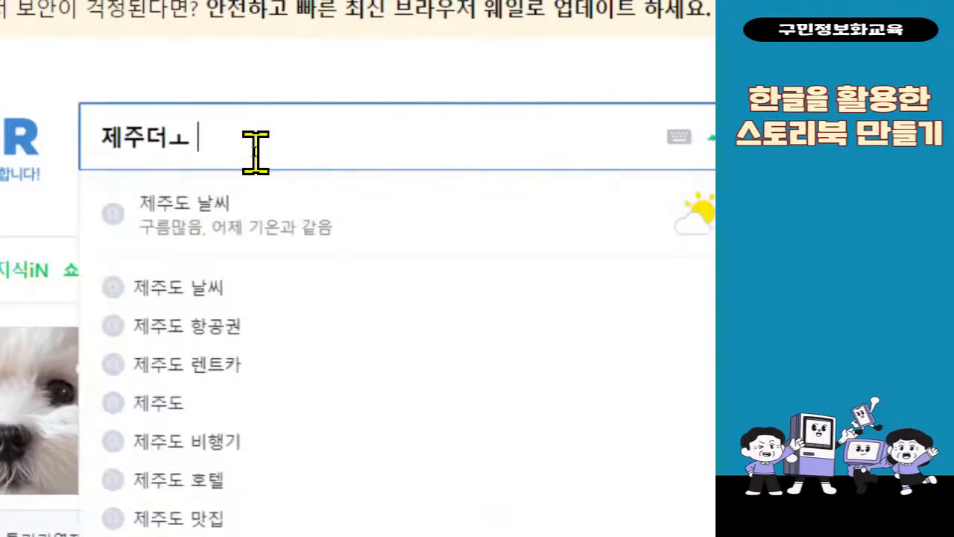
key(BackSpace)
key(BackSpace)
key(BackSpace)
key(BackSpace)
text(제)
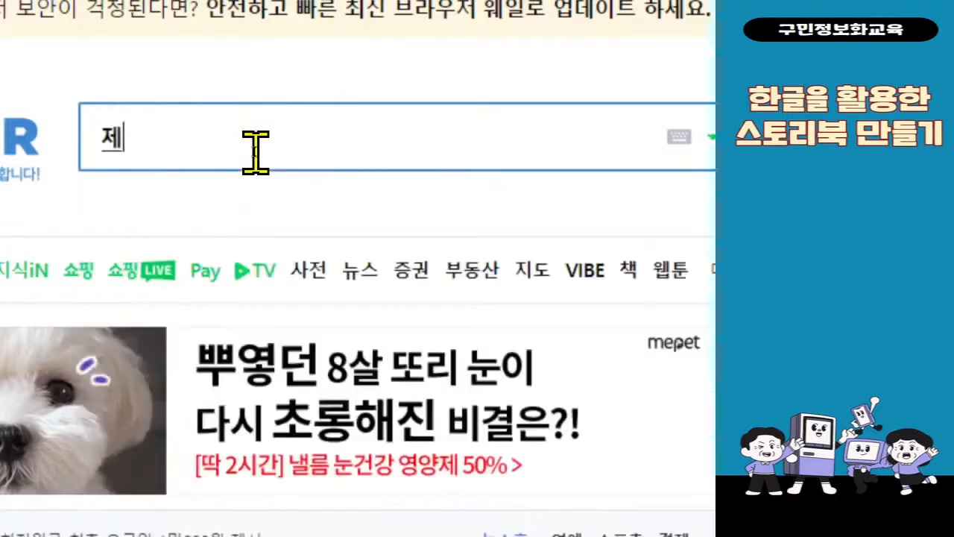
text(주도 지도)
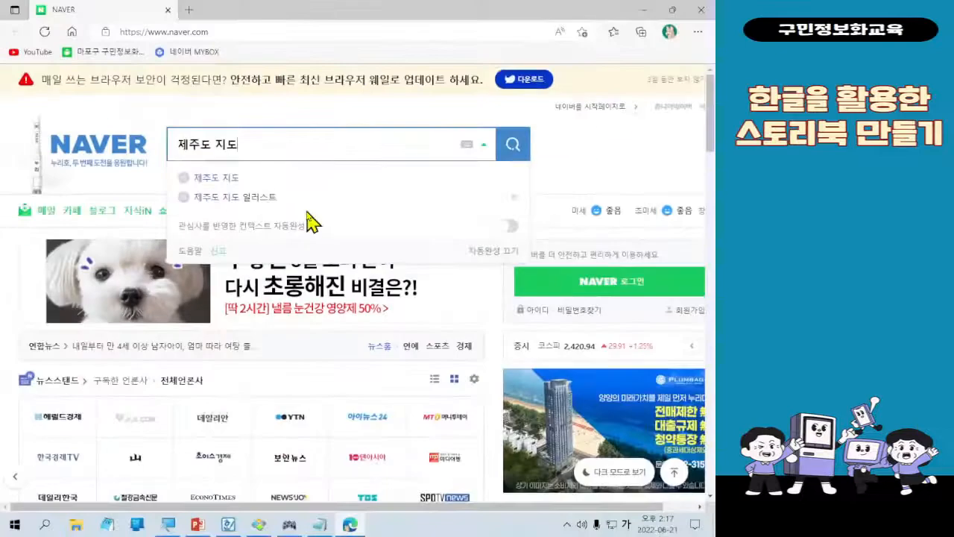
key(Return)
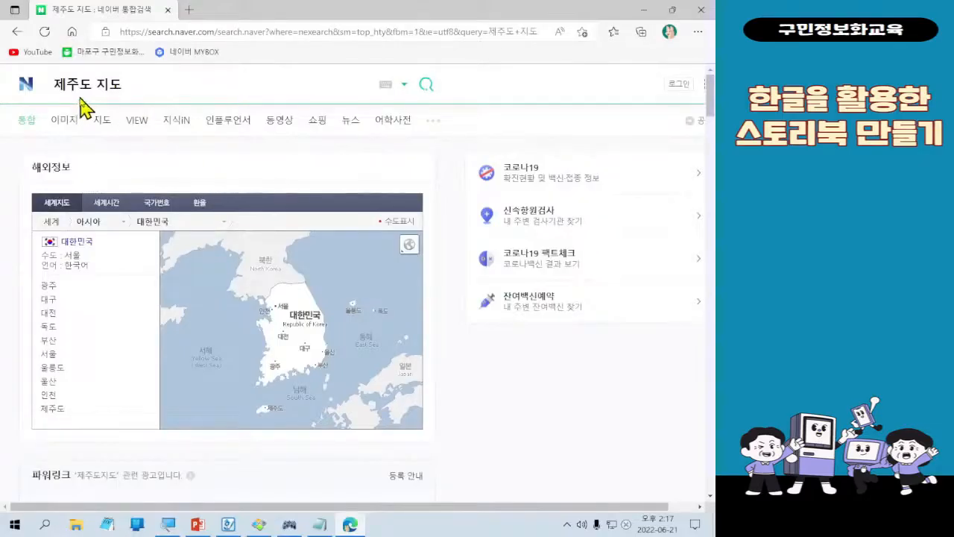
Narrow the Naver search to the 지식백과 encyclopedia category
mouse_move(414, 110)
mouse_down()
mouse_move(462, 135)
mouse_move(474, 399)
mouse_up()
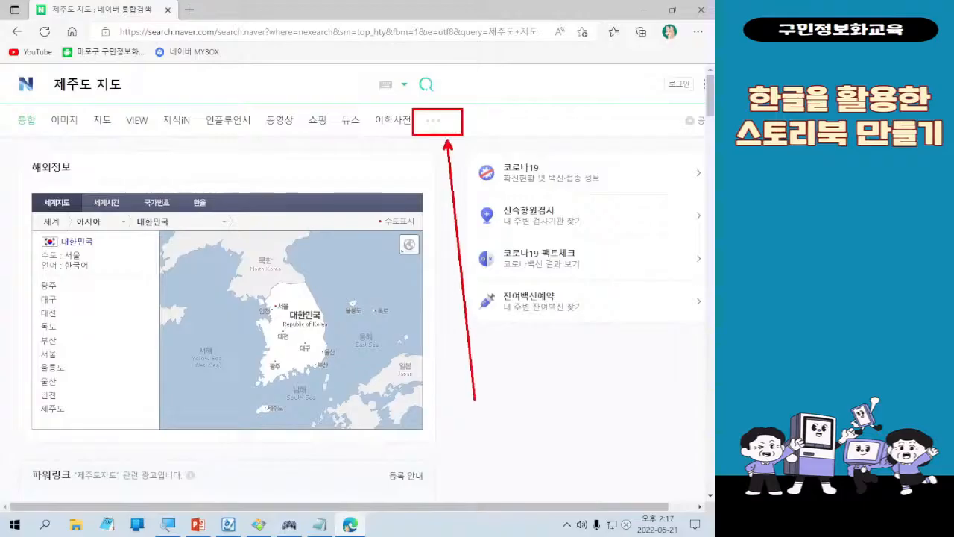
click(431, 132)
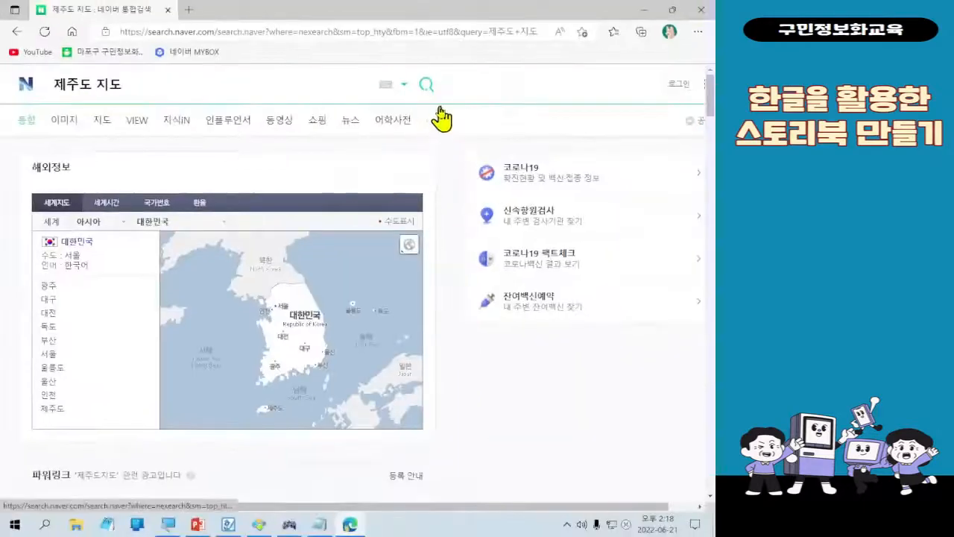
click(439, 119)
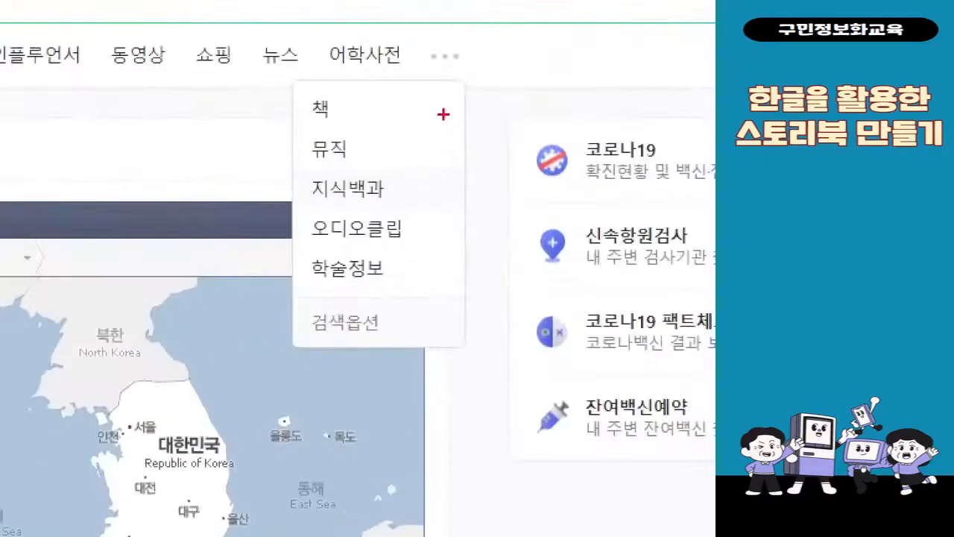
mouse_move(403, 33)
mouse_down()
mouse_move(443, 42)
mouse_move(510, 95)
mouse_up()
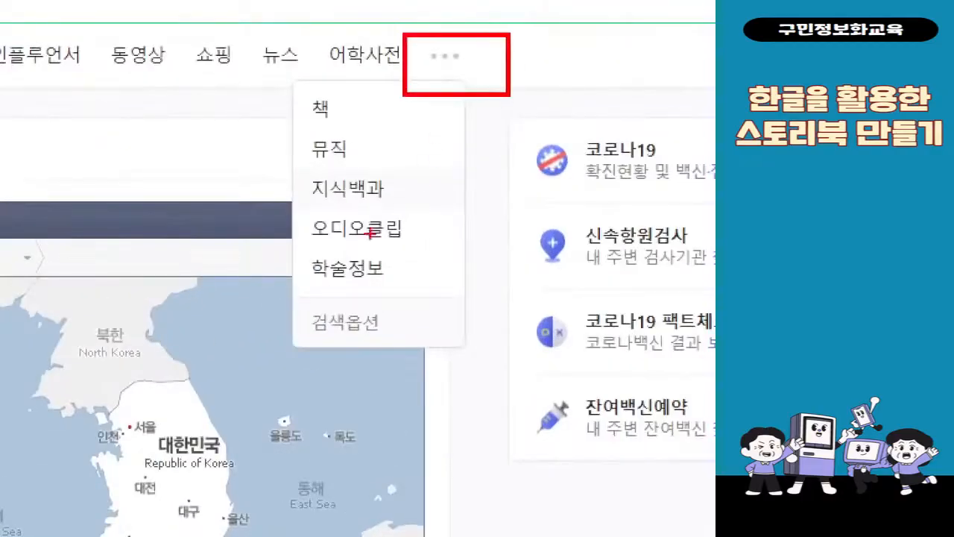
drag(295, 176, 424, 227)
drag(476, 90, 420, 172)
mouse_move(420, 134)
mouse_down()
mouse_move(455, 173)
mouse_move(461, 169)
mouse_up()
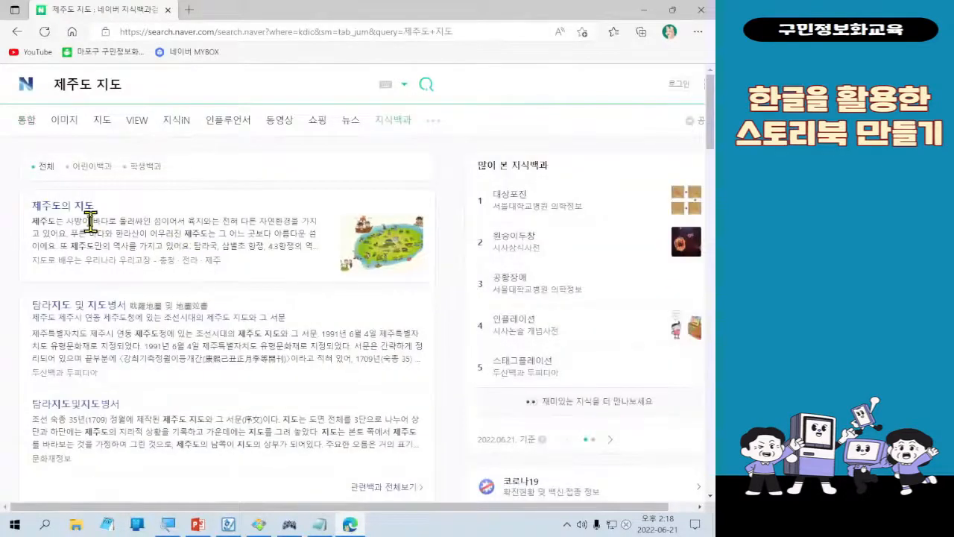
Open the 제주도의 지도 encyclopedia entry
mouse_move(27, 193)
mouse_down()
mouse_move(86, 226)
mouse_move(110, 221)
mouse_up()
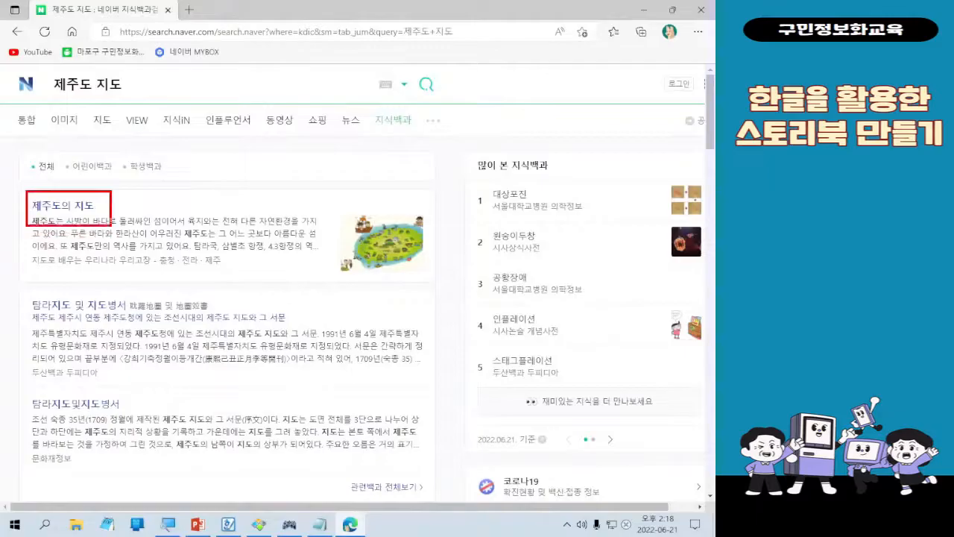
drag(128, 182, 186, 164)
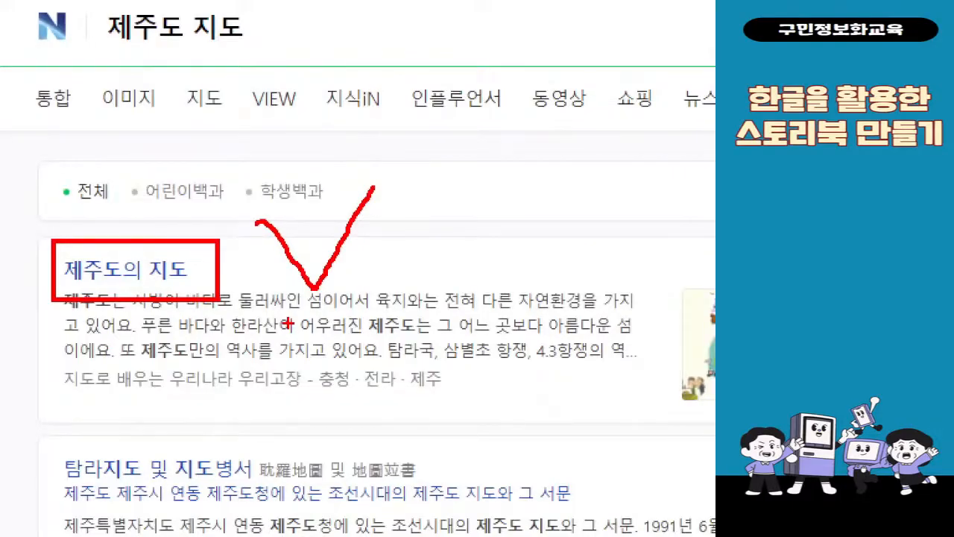
click(75, 271)
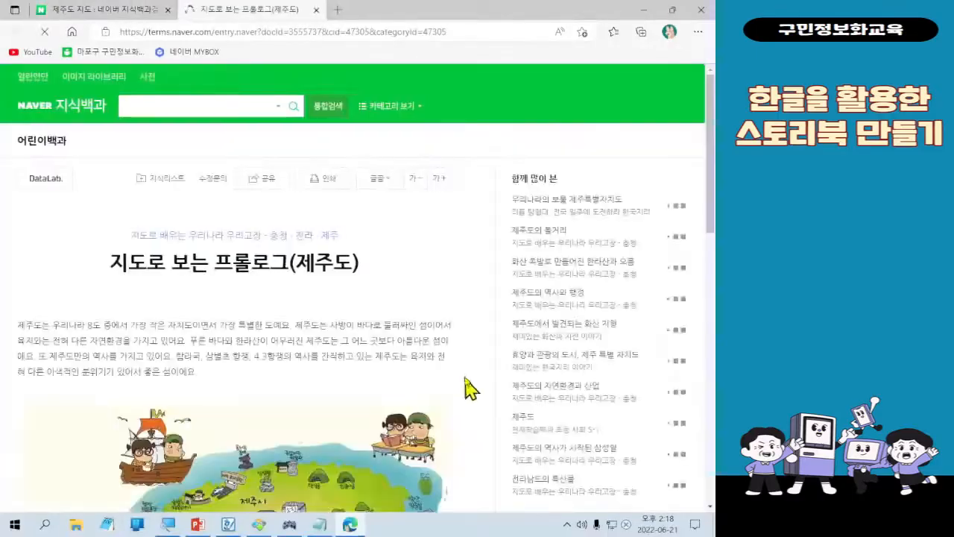
scroll(470, 376, down, 3)
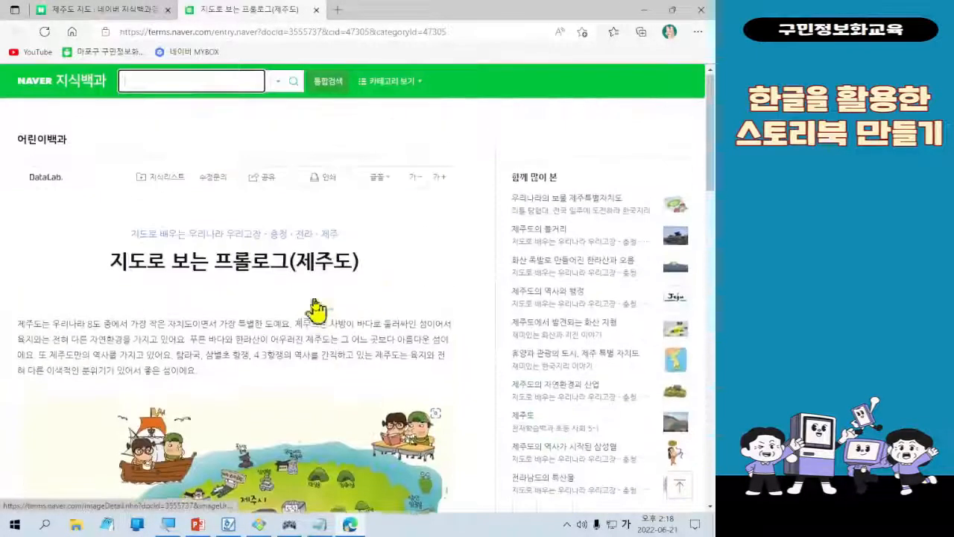
Compare the Jeju encyclopedia article's text and map with the finished sample page
click(258, 526)
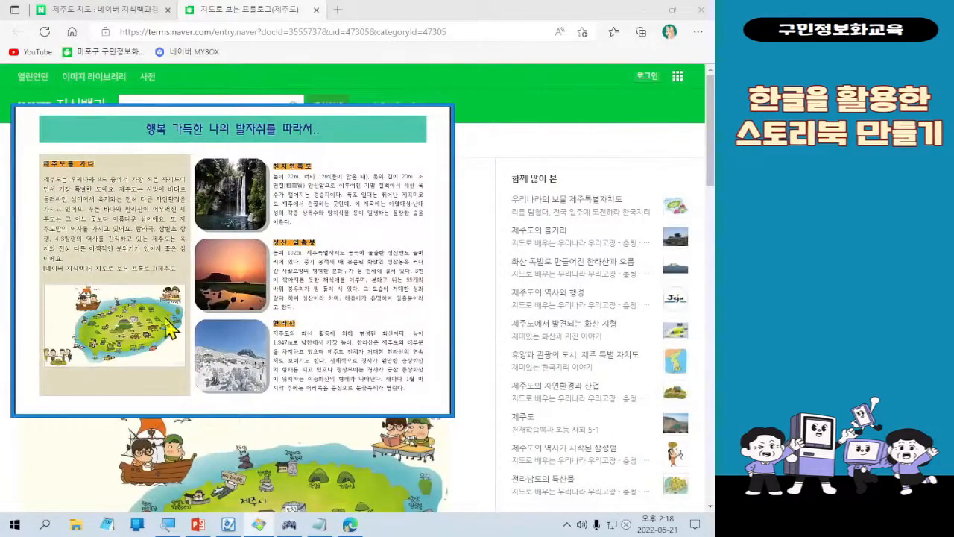
click(504, 222)
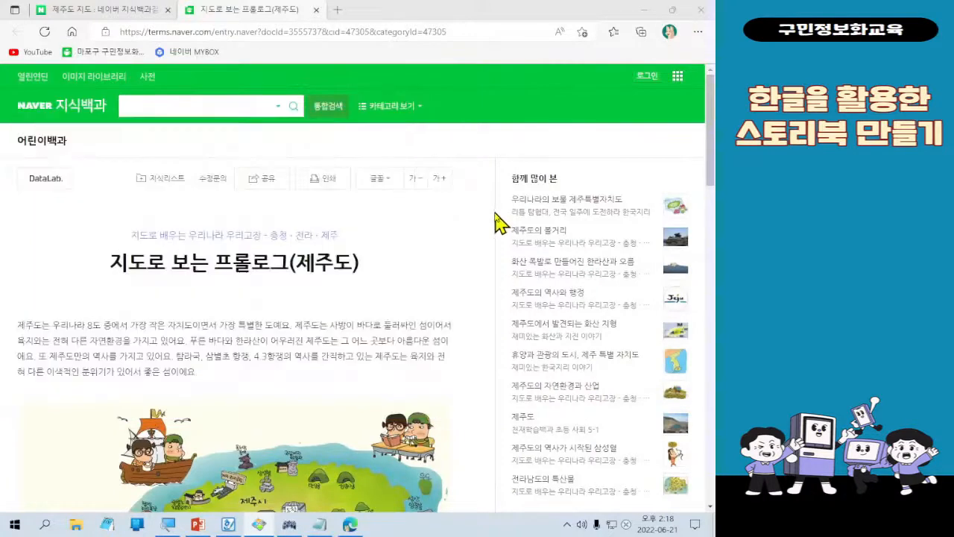
scroll(509, 377, down, 1)
scroll(509, 382, up, 1)
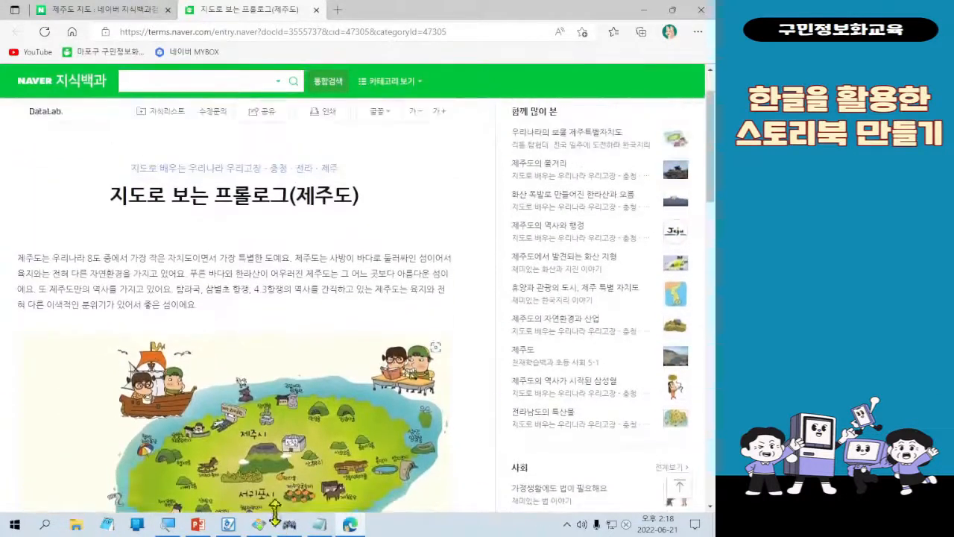
mouse_move(242, 531)
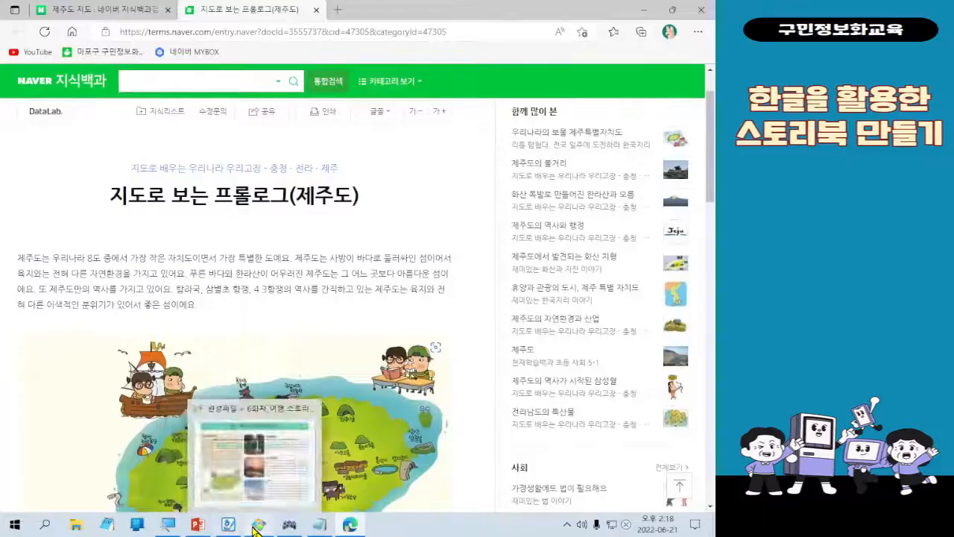
click(256, 528)
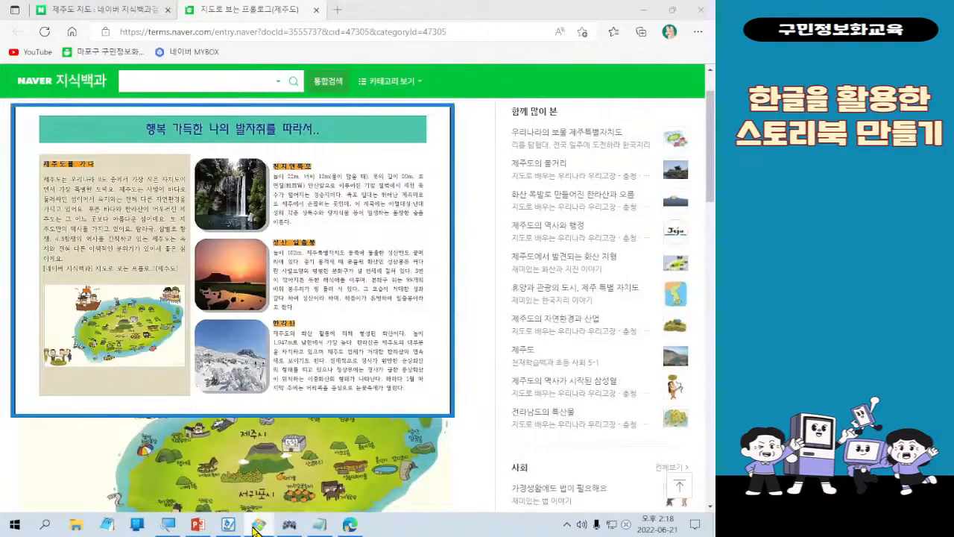
click(256, 527)
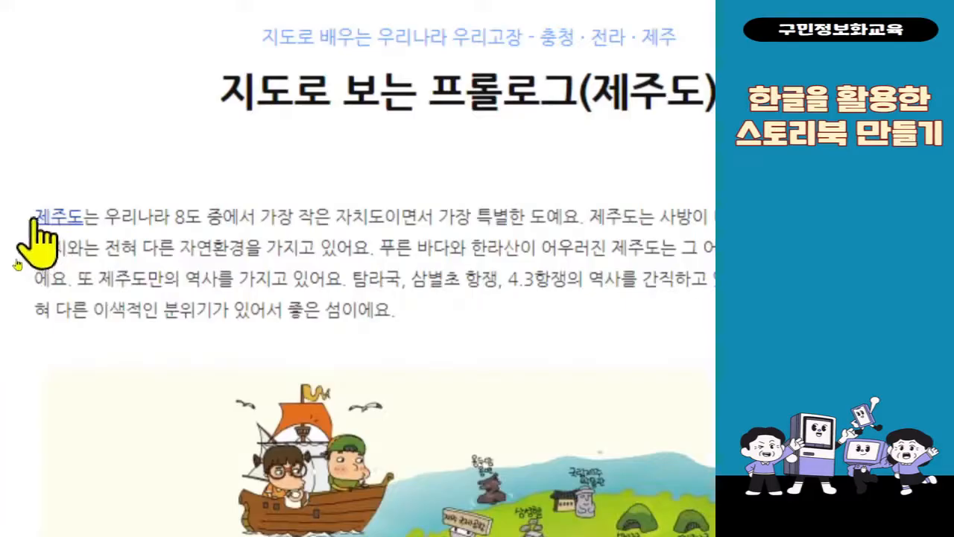
Copy the article's whole introductory paragraph about 제주도, from 제주도는 through 좋은 섬이에요
drag(31, 217, 408, 312)
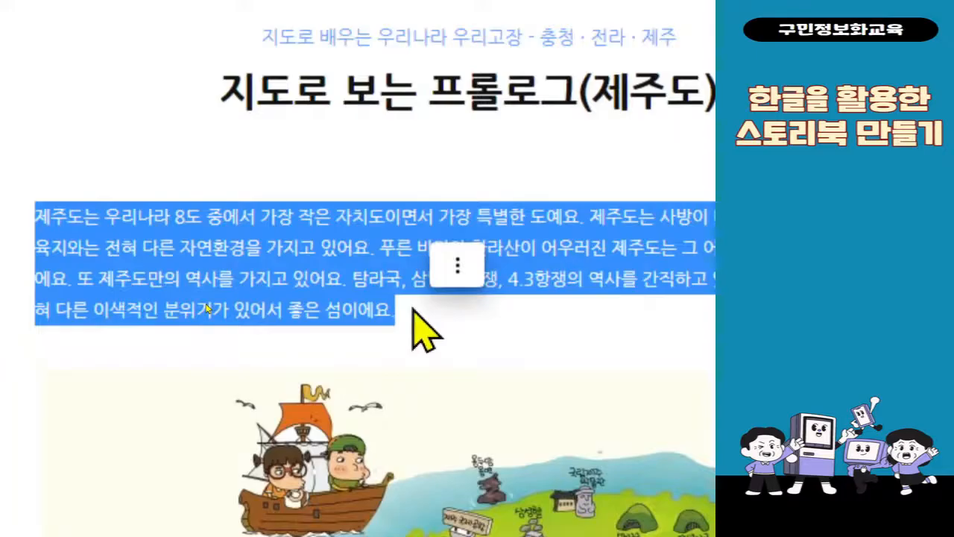
right_click(384, 254)
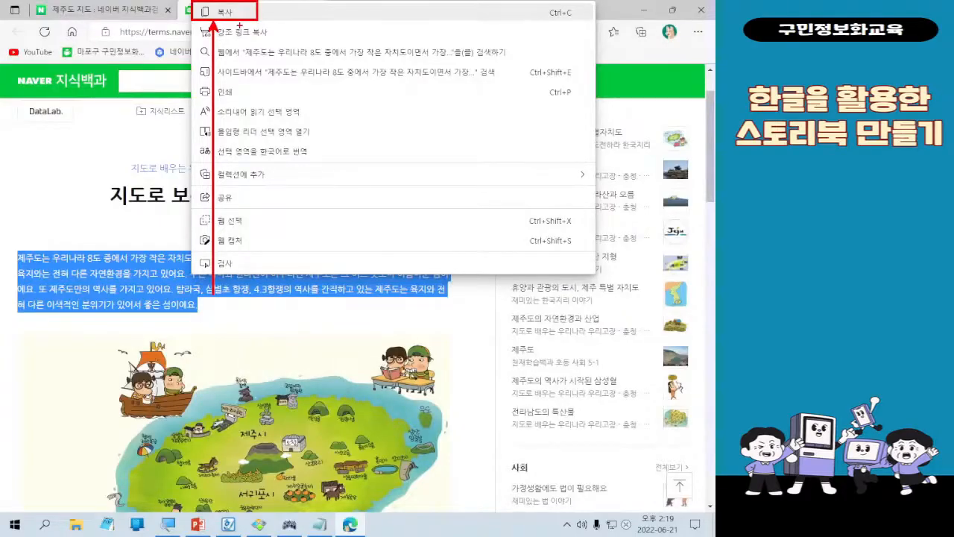
key(Escape)
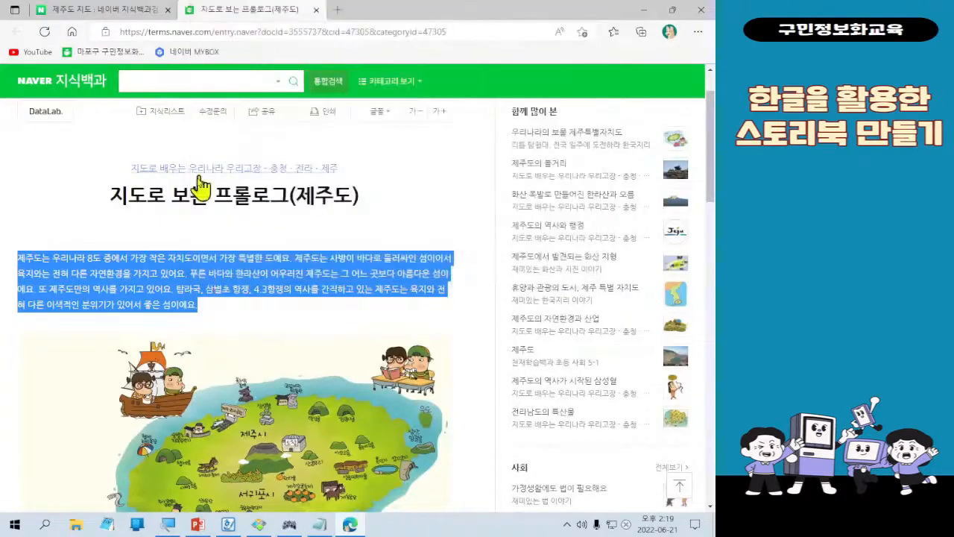
right_click(173, 276)
click(248, 19)
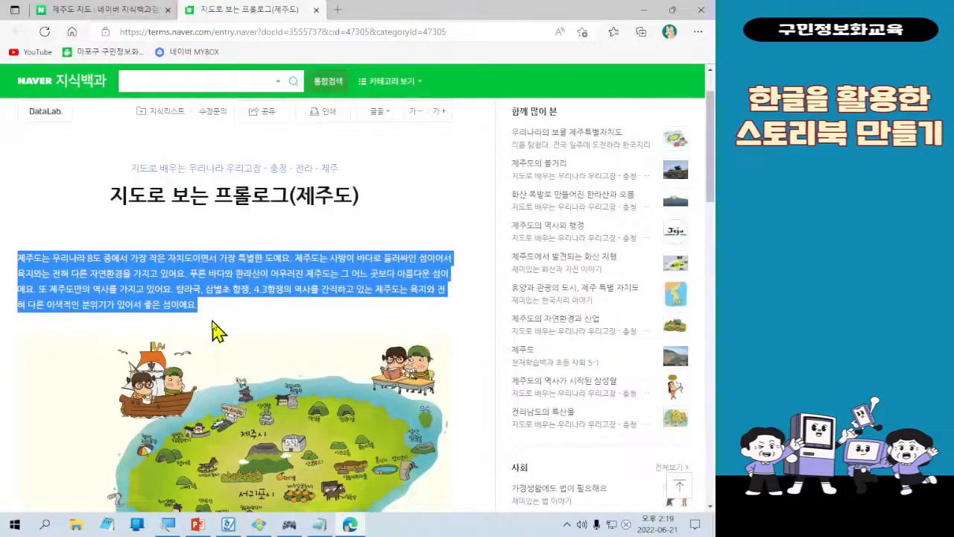
mouse_move(289, 524)
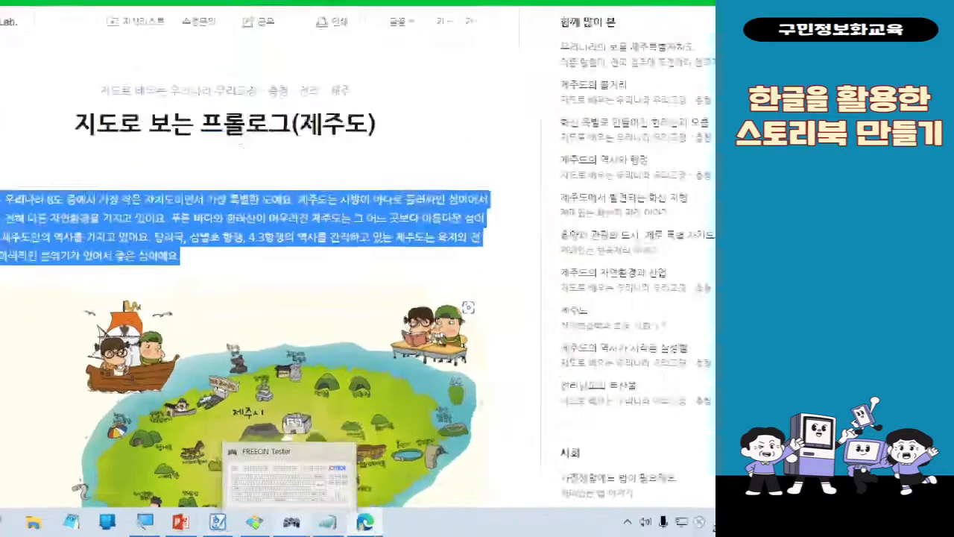
click(289, 469)
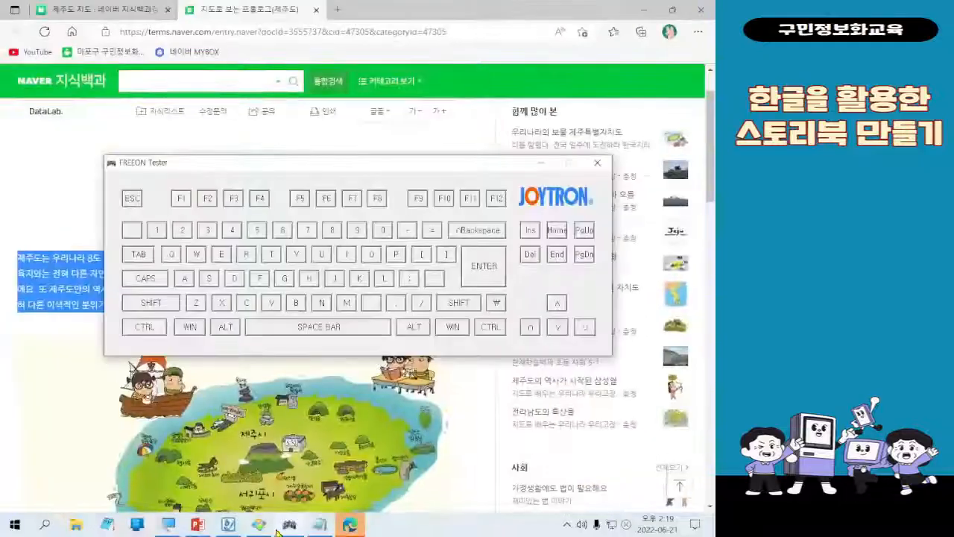
click(542, 162)
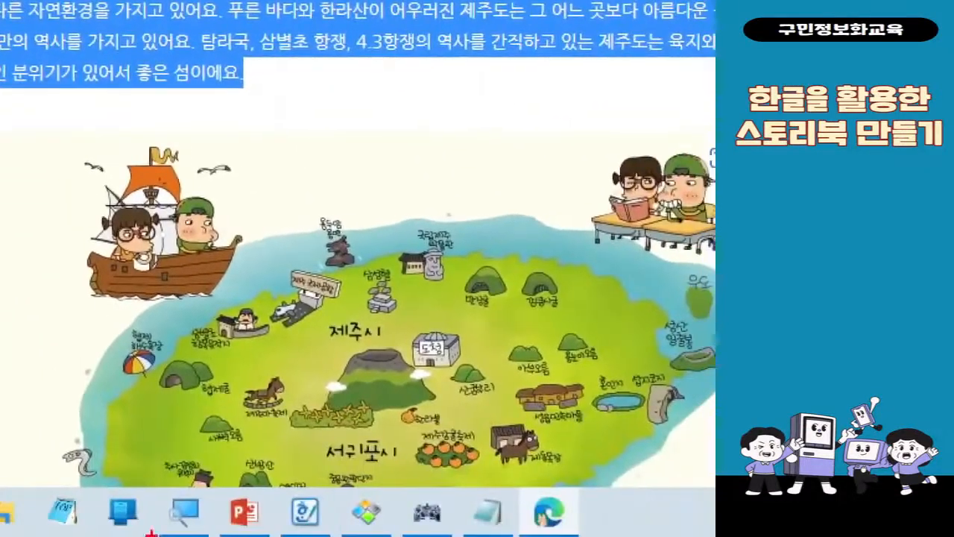
mouse_move(265, 481)
mouse_down()
mouse_move(292, 534)
mouse_move(331, 534)
mouse_up()
drag(296, 218, 296, 483)
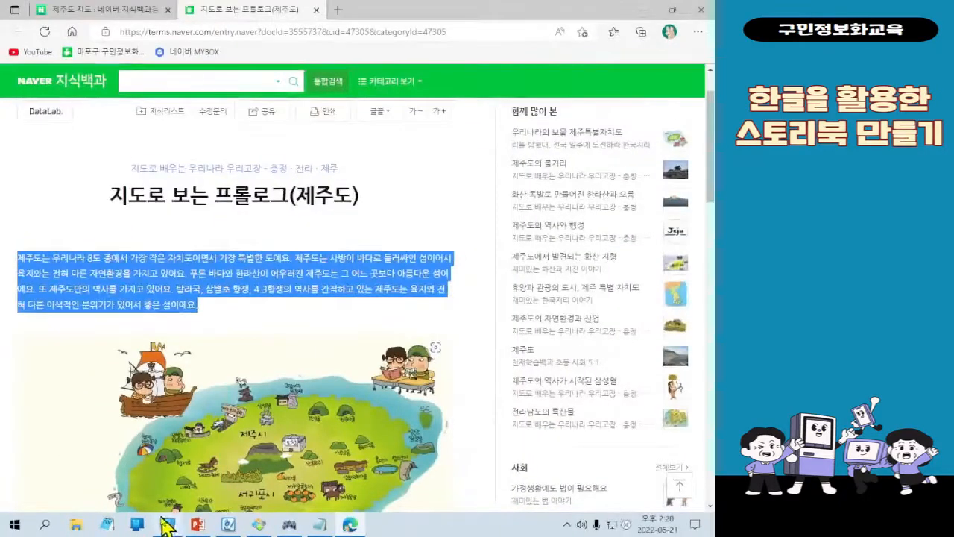
Switch to the Hangul document and paste the copied paragraph as text (텍스트 형식으로 붙이기) on the third line under 제주도를 가다
click(304, 512)
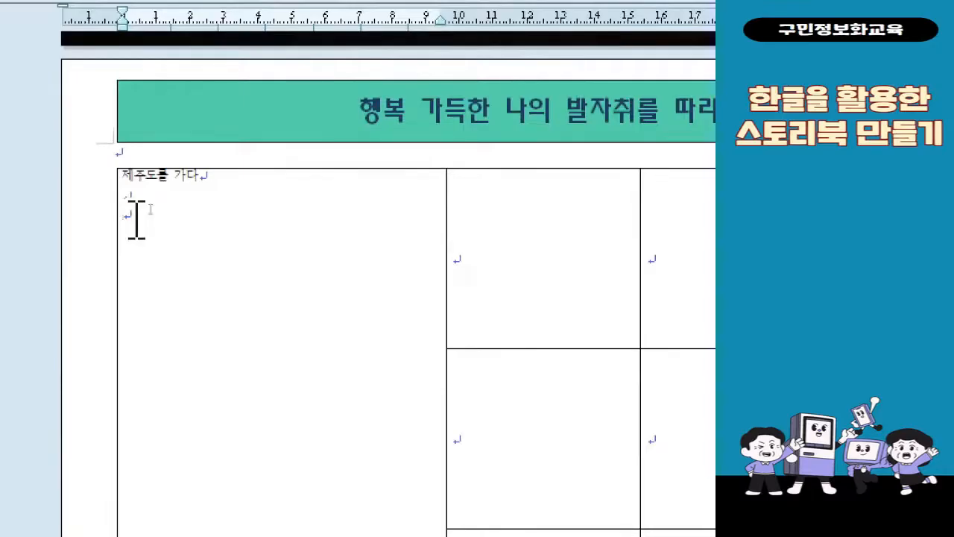
right_click(136, 218)
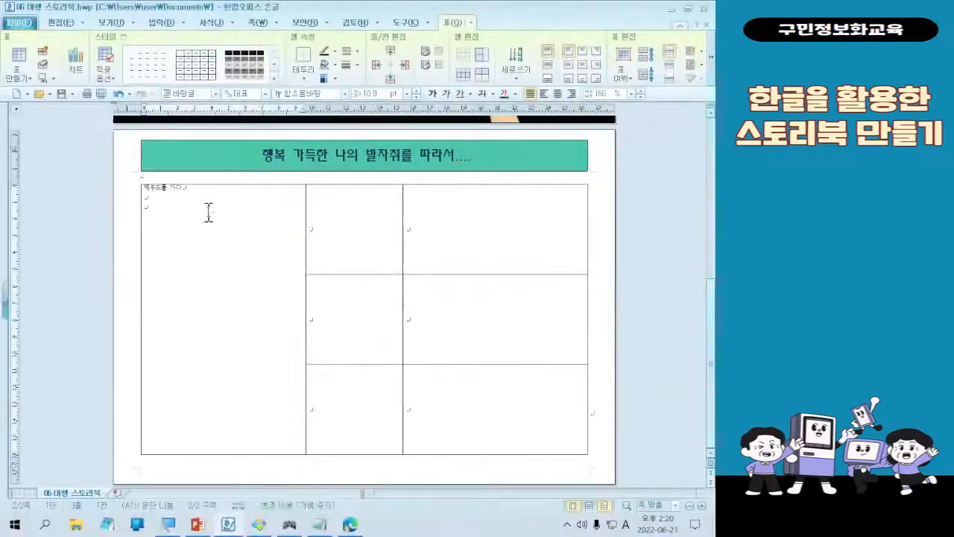
right_click(209, 213)
click(231, 217)
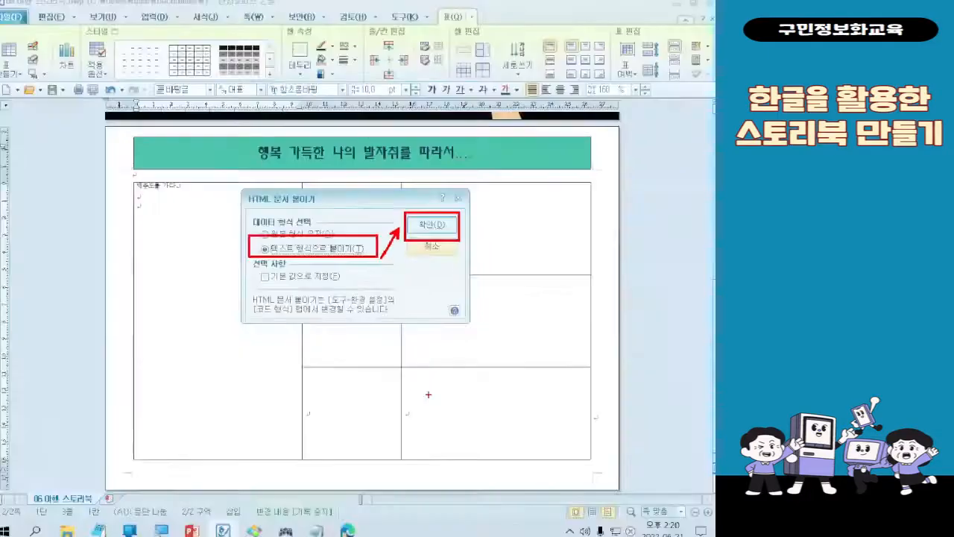
click(447, 230)
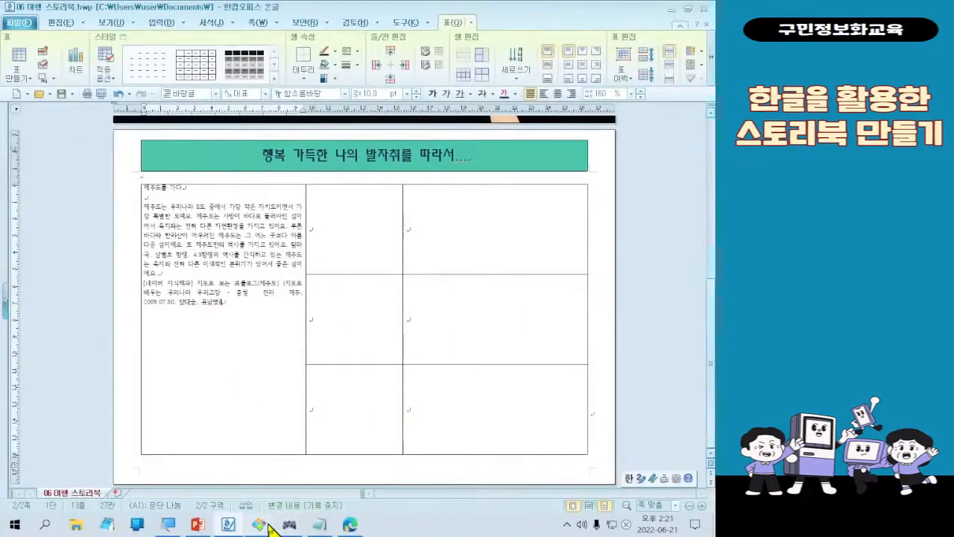
mouse_move(269, 528)
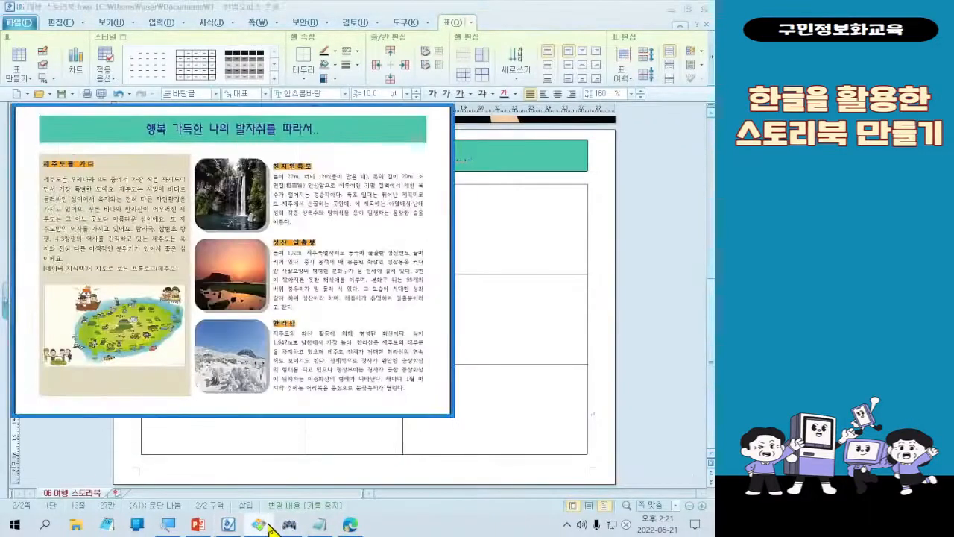
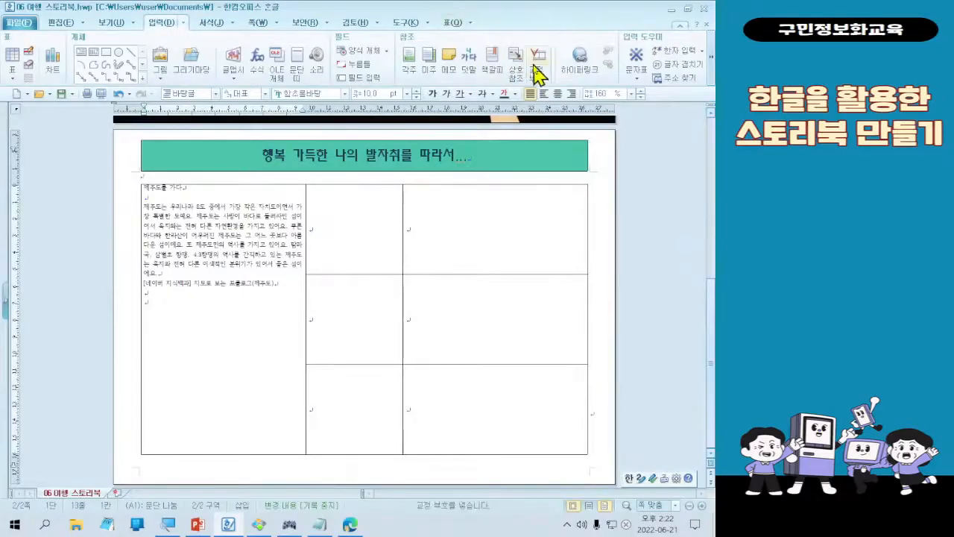
scroll(533, 71, down, 2)
scroll(534, 72, up, 2)
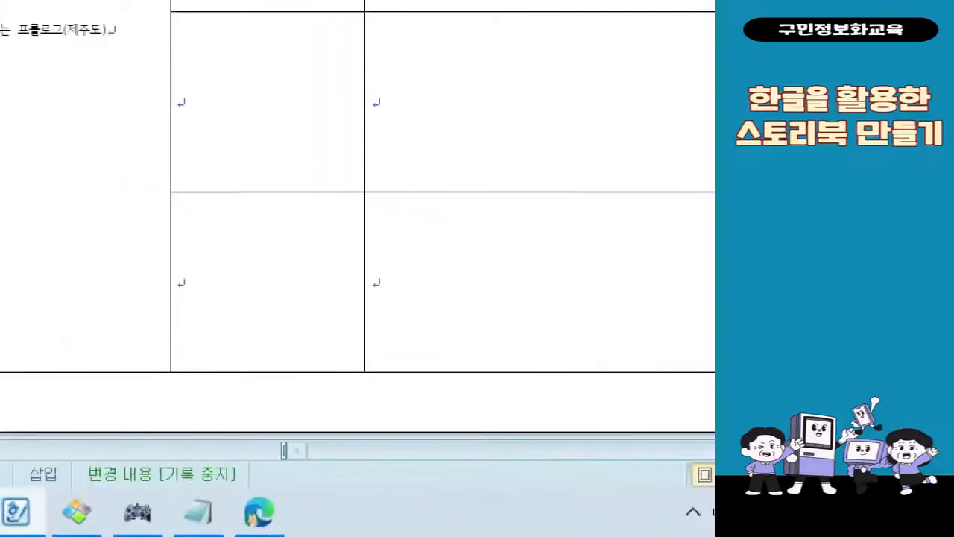
mouse_move(266, 452)
mouse_down()
mouse_move(209, 98)
mouse_move(241, 36)
mouse_move(266, 36)
mouse_up()
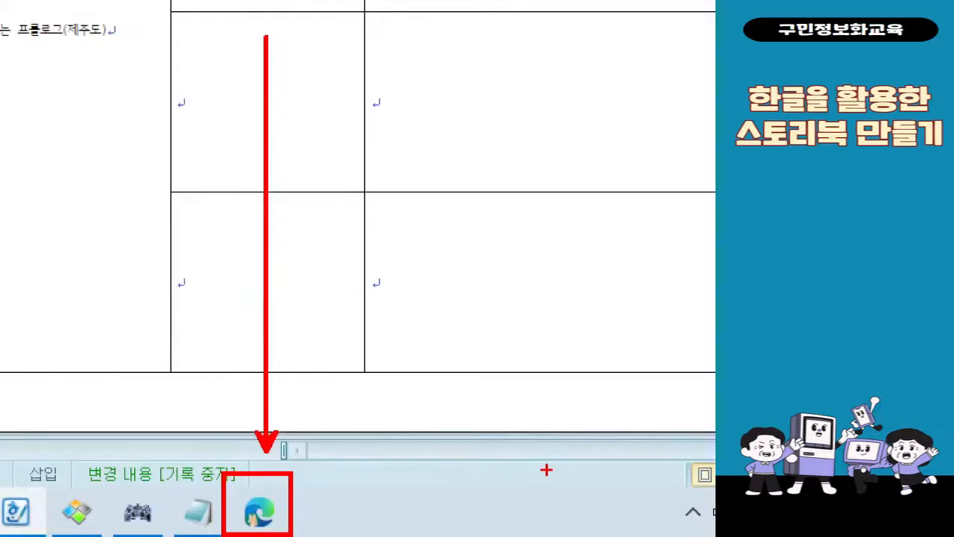
key(Escape)
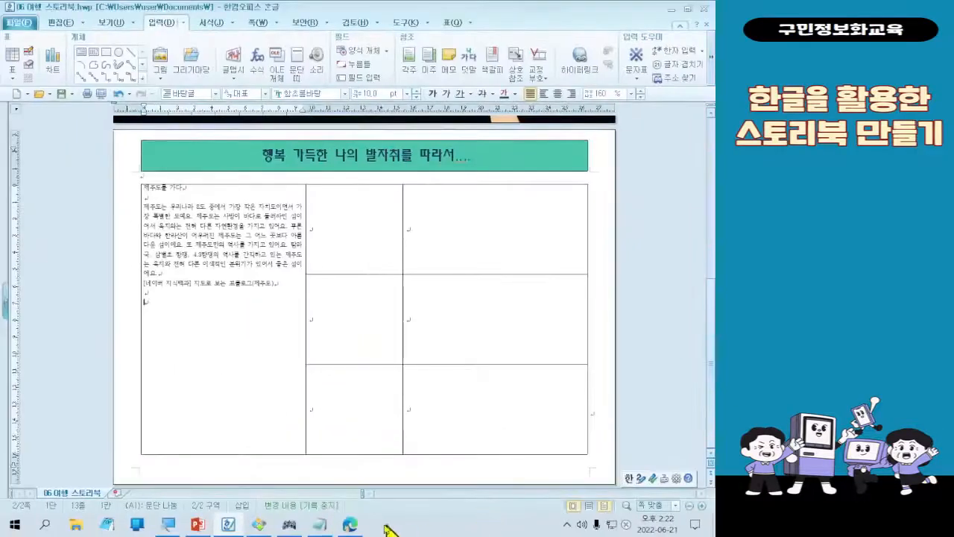
Switch to Edge, web-capture the area covering the whole illustrated Jeju map, and copy the capture
click(349, 525)
scroll(458, 365, down, 2)
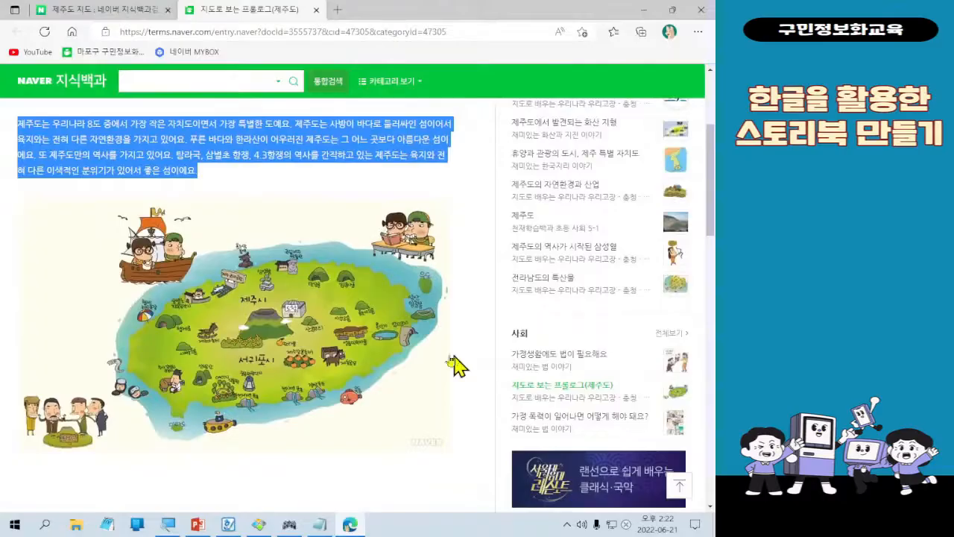
right_click(436, 306)
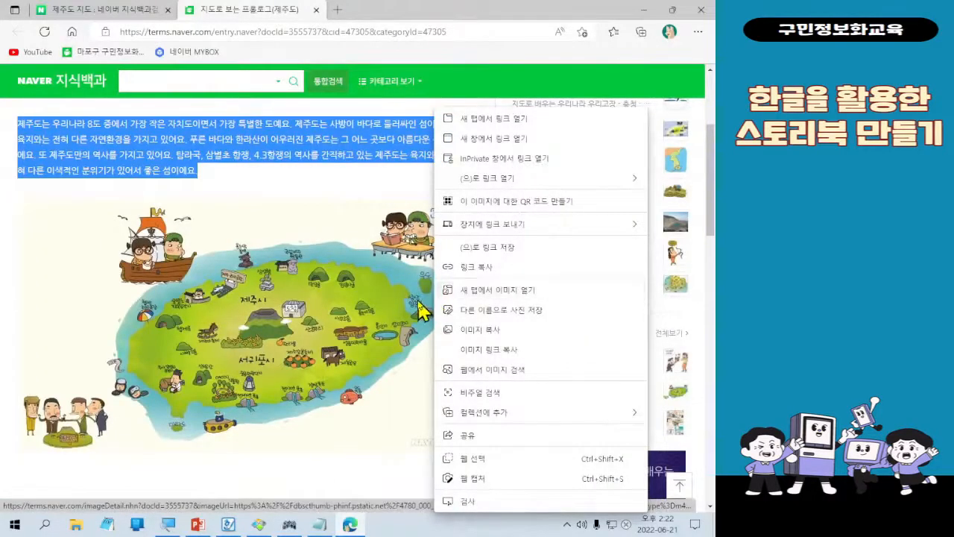
right_click(419, 303)
key(ctrl)
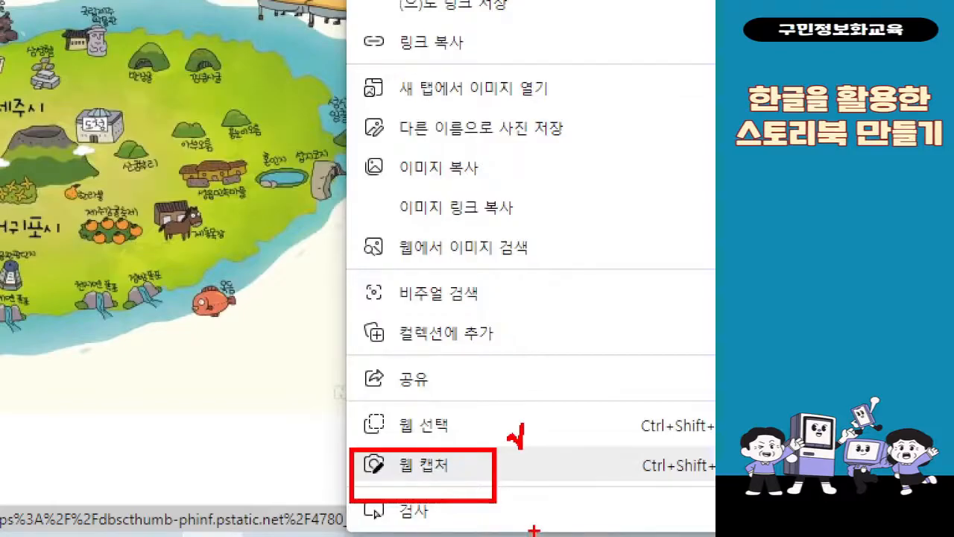
key(Escape)
right_click(411, 450)
click(473, 415)
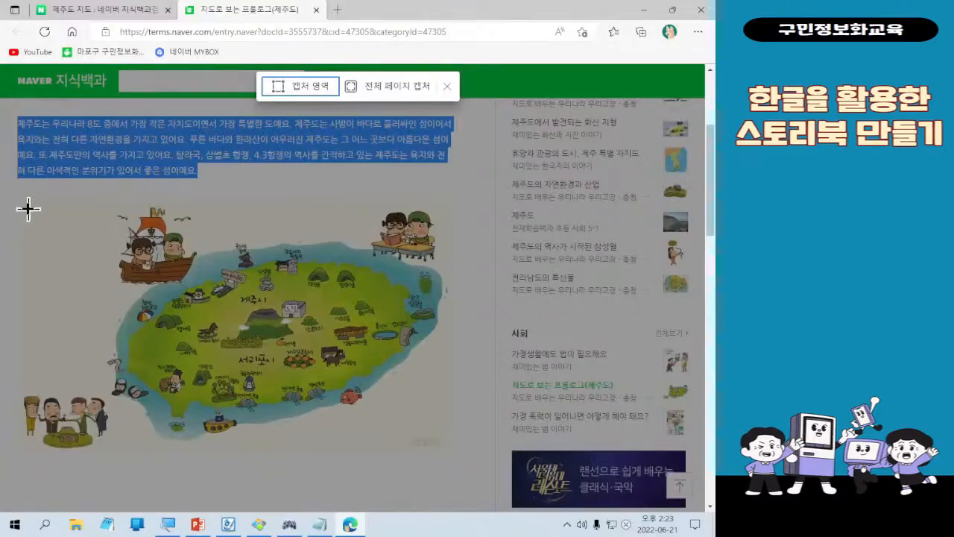
drag(24, 200, 447, 453)
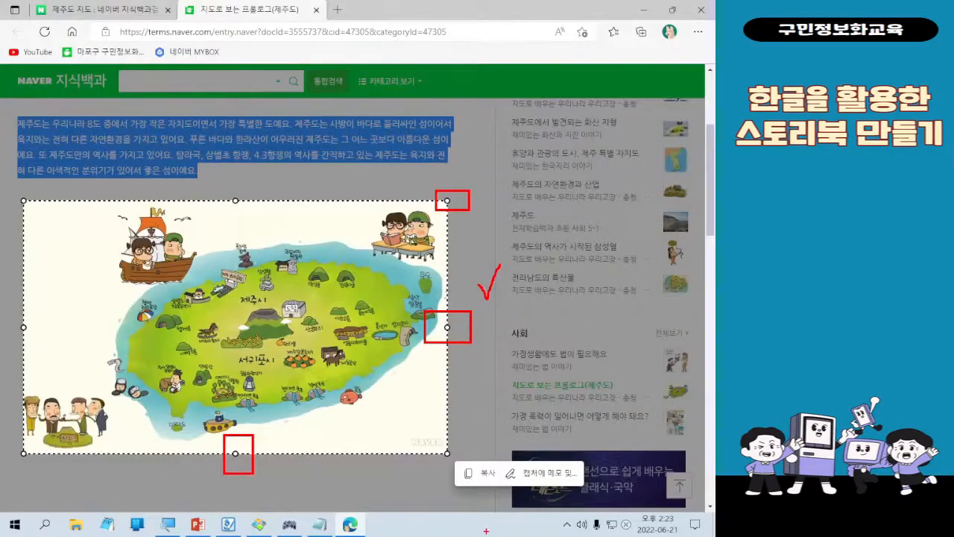
key(Escape)
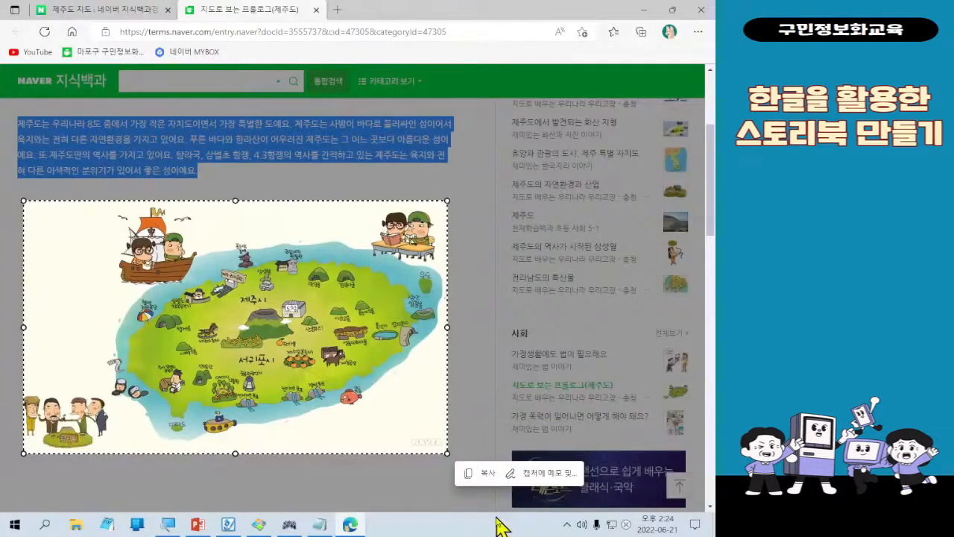
click(479, 473)
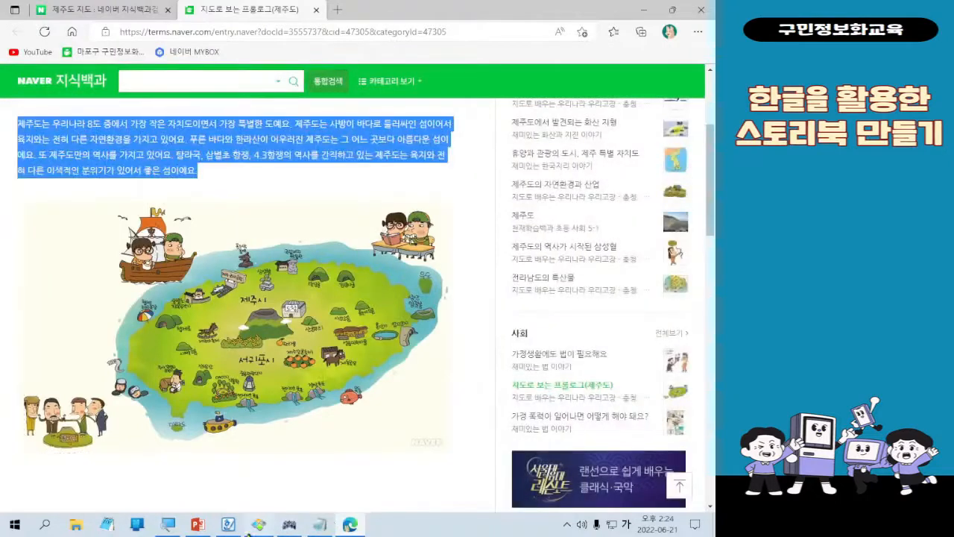
Paste the captured map into the Hangul table's first cell below the source line, and delete it again
click(237, 529)
right_click(207, 308)
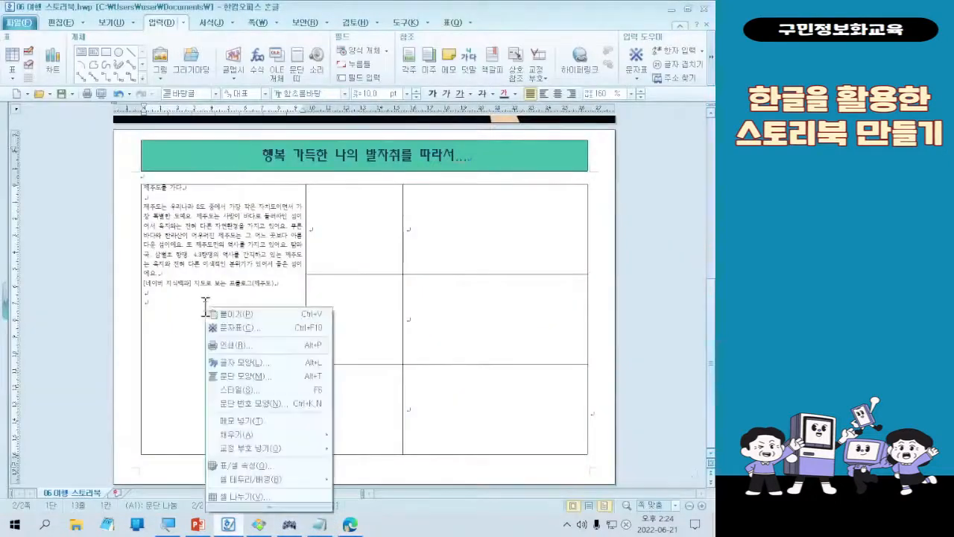
click(224, 320)
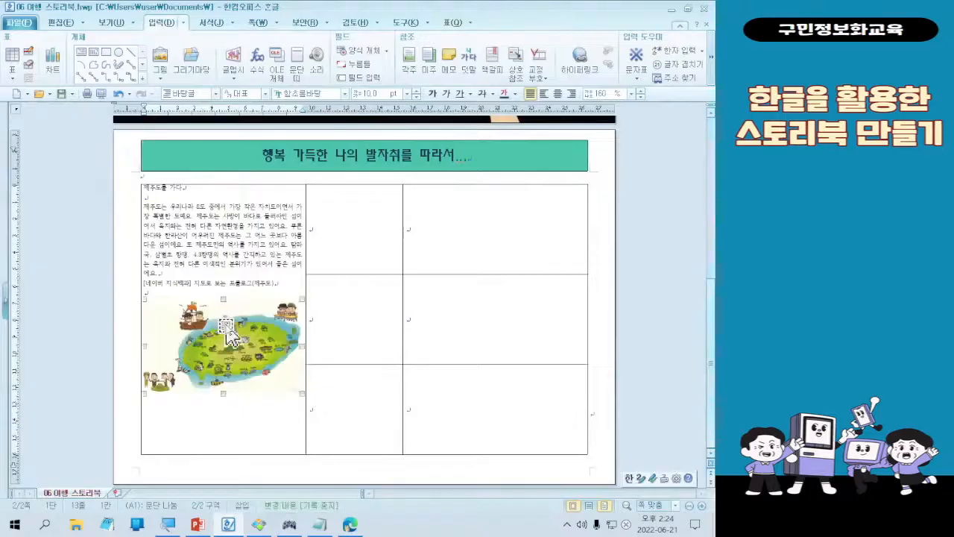
key(Delete)
Switch to Edge, web-capture the area covering the whole illustrated Jeju map again, and copy the capture
key(alt+Tab)
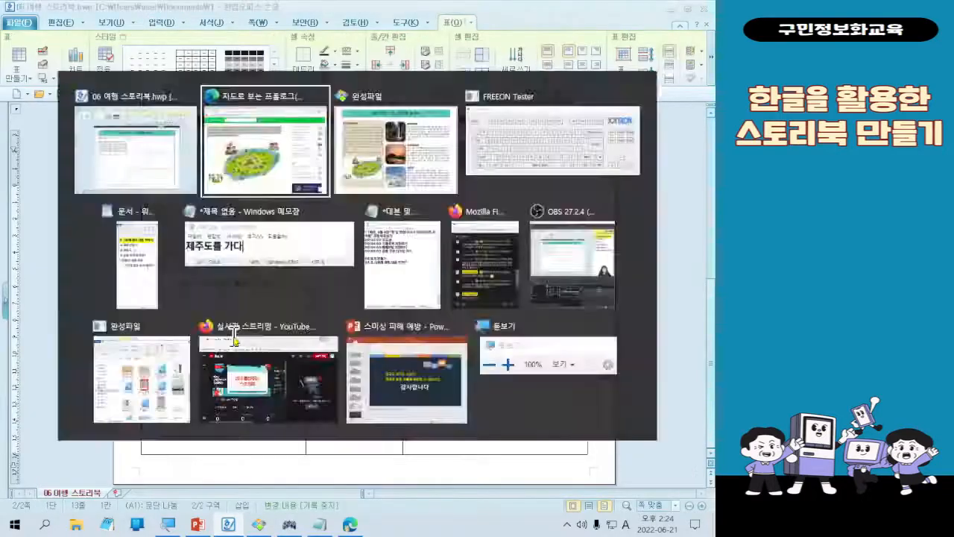
right_click(458, 450)
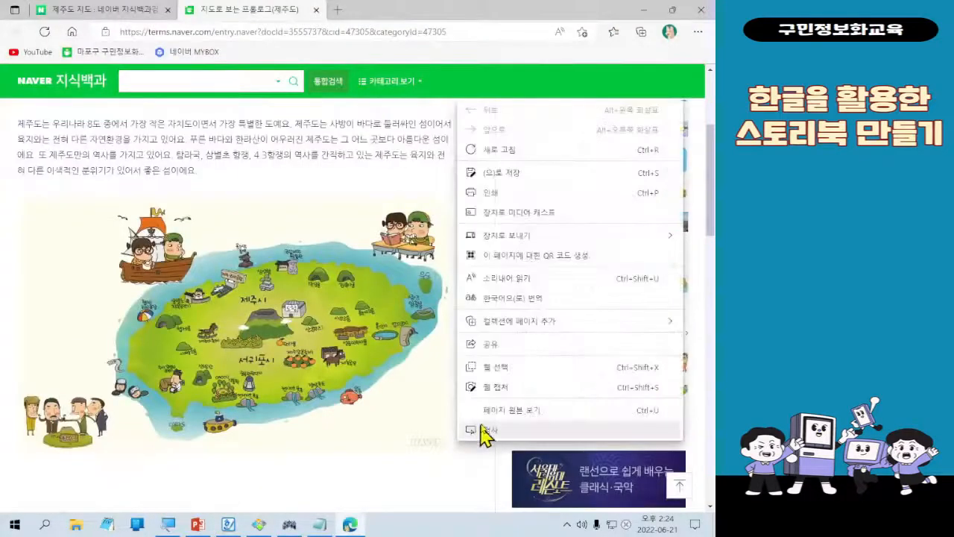
click(501, 387)
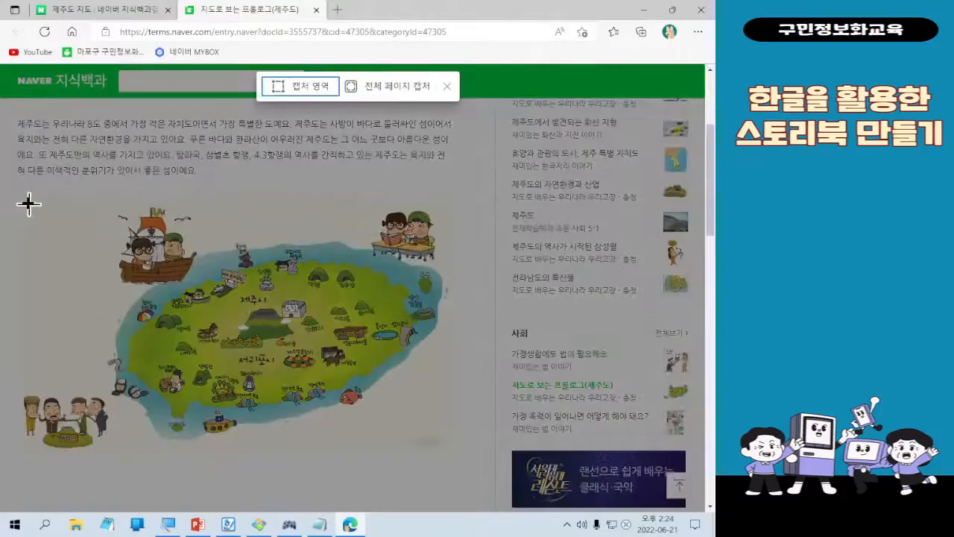
drag(26, 201, 448, 460)
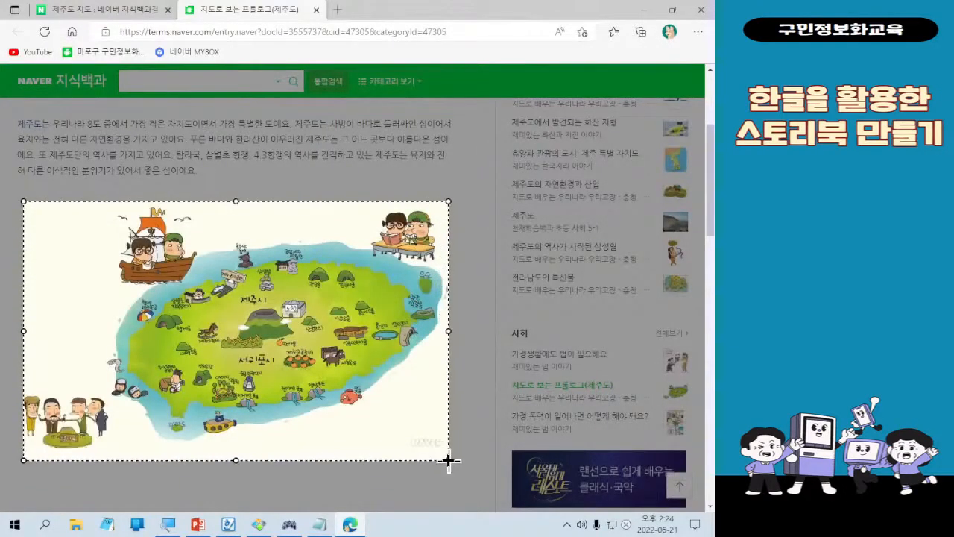
drag(449, 460, 445, 455)
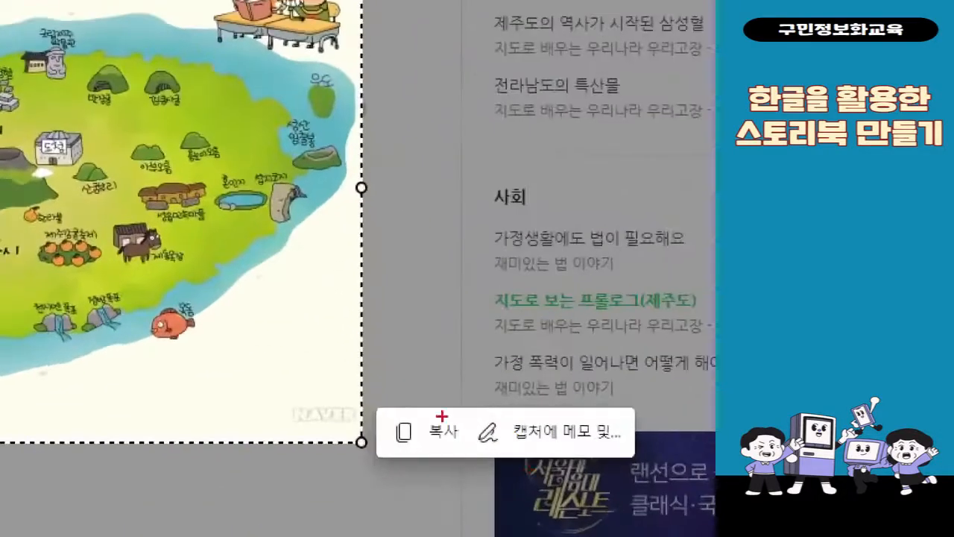
mouse_move(384, 407)
mouse_down()
mouse_move(383, 447)
mouse_move(464, 418)
mouse_move(385, 407)
mouse_up()
drag(394, 356, 463, 331)
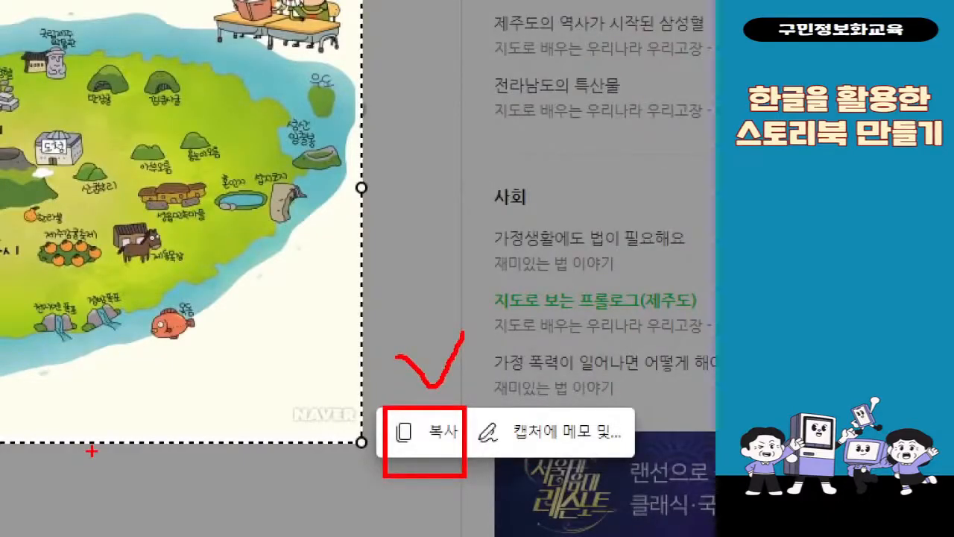
key(Escape)
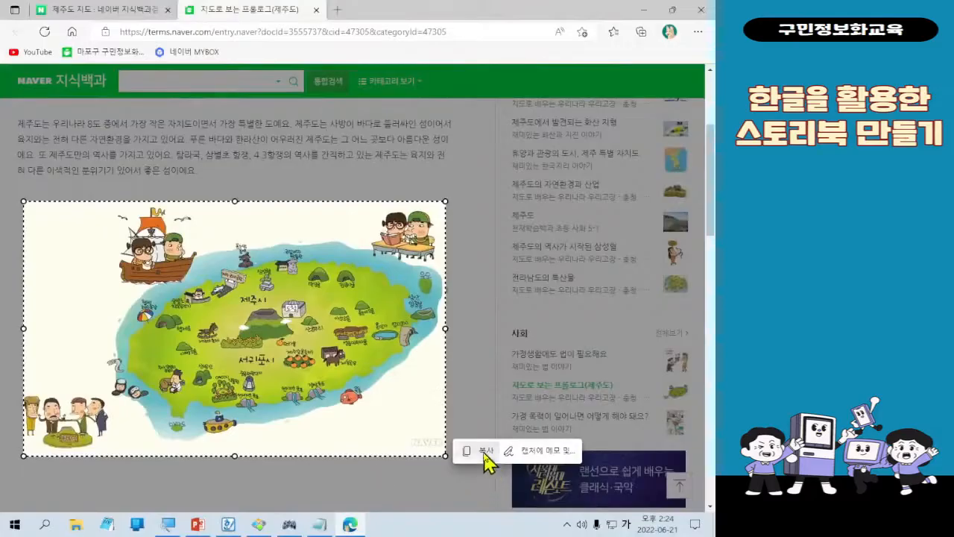
click(483, 452)
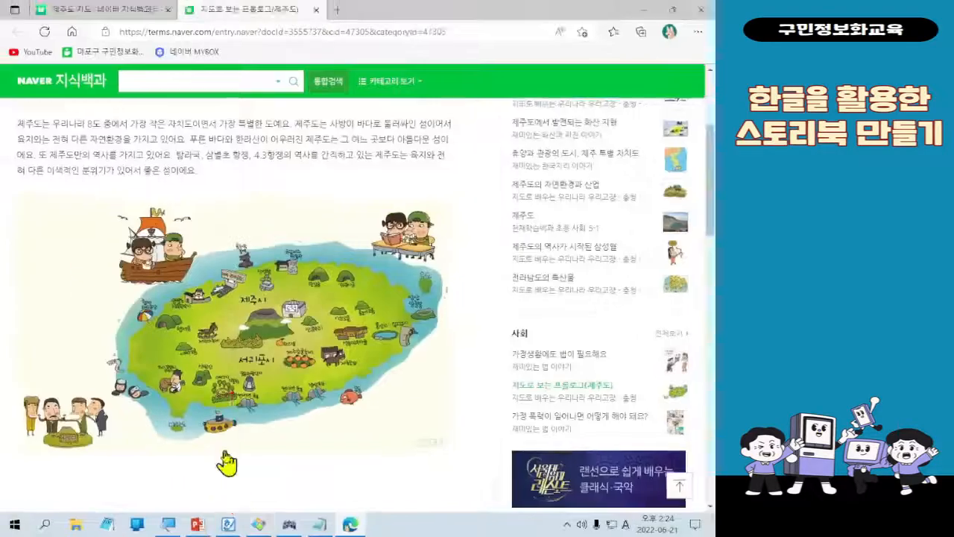
Switch to the Hangul document and paste the captured map on the last line of the first cell, below the source line
click(192, 511)
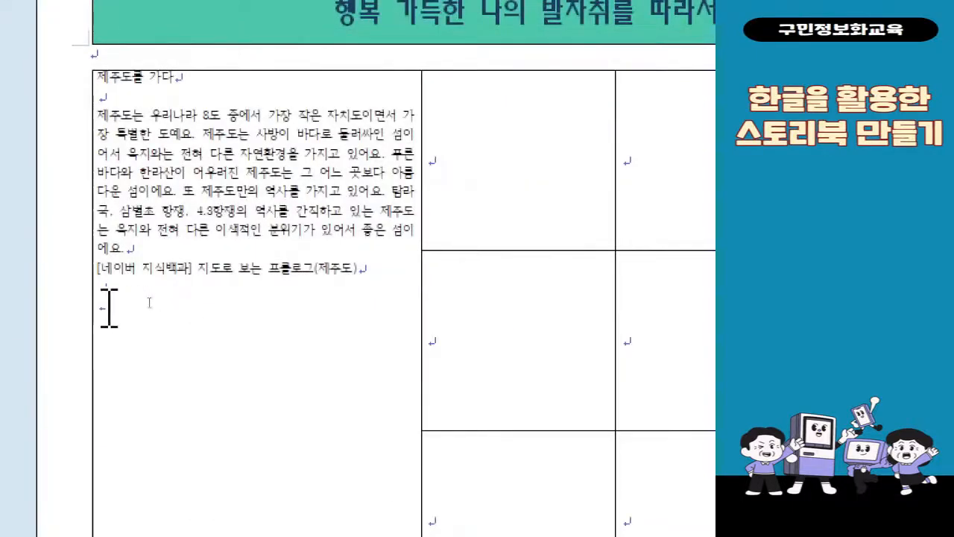
right_click(111, 306)
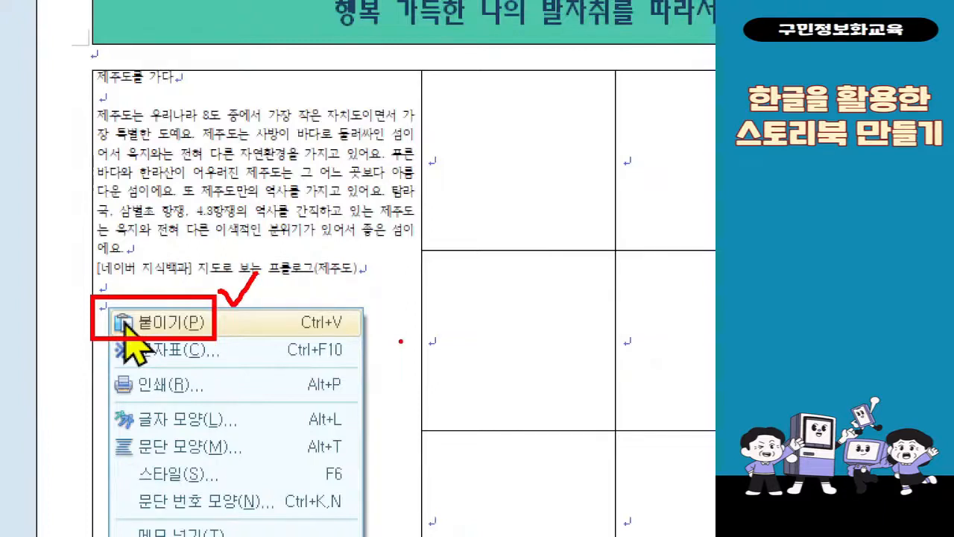
key(Escape)
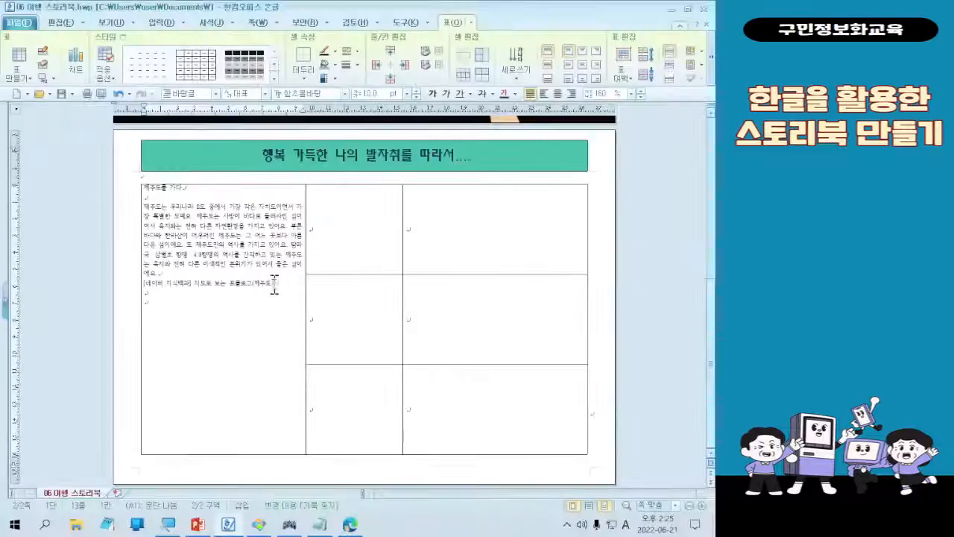
right_click(173, 324)
right_click(168, 302)
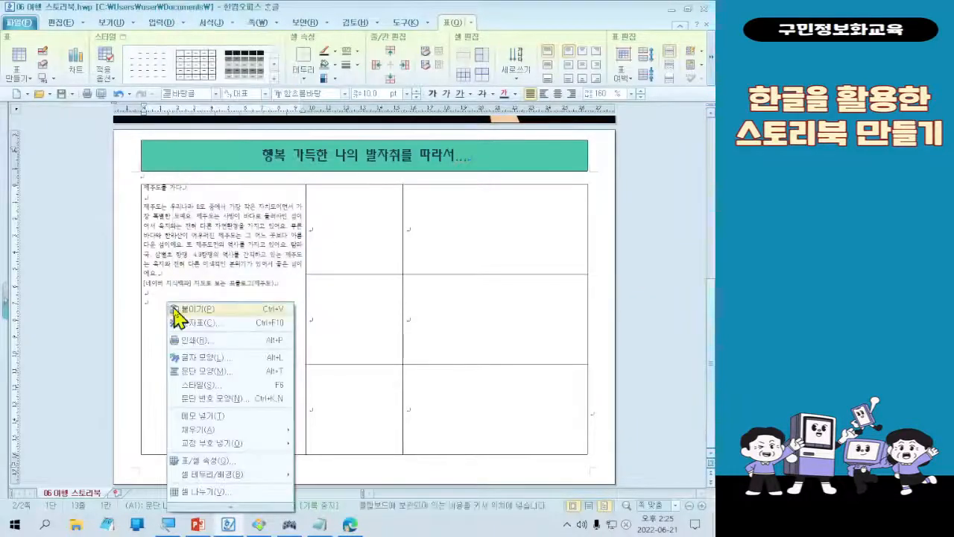
click(195, 308)
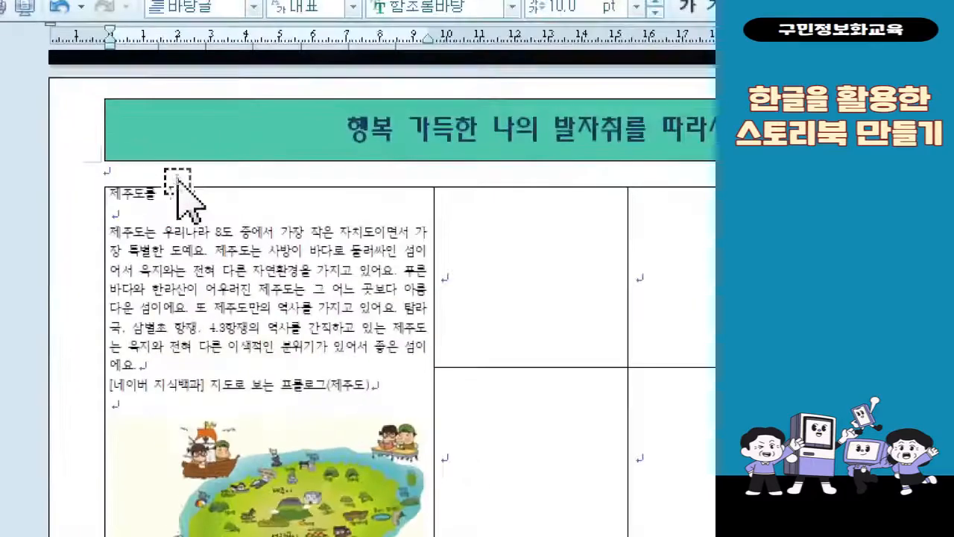
Select the title 제주도를 가다 in the table's first cell and set its base size to 12 pt in the character format (글자 모양)
drag(207, 198, 97, 192)
drag(164, 224, 111, 193)
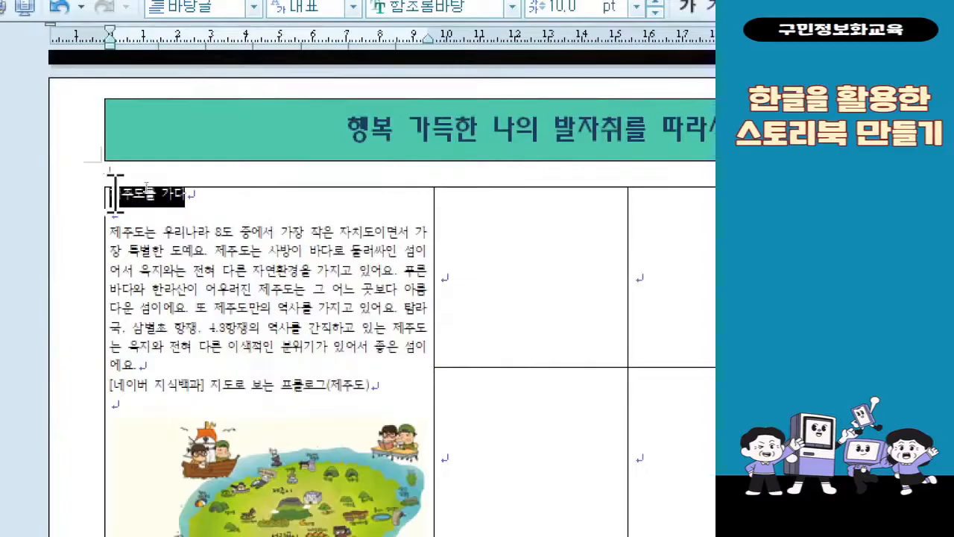
click(252, 257)
drag(210, 202, 83, 194)
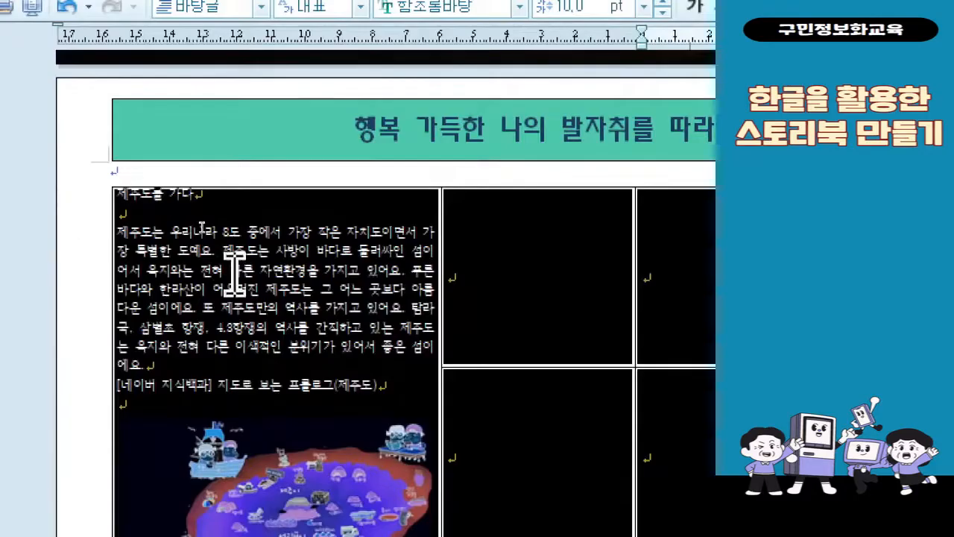
click(227, 224)
drag(195, 194, 121, 191)
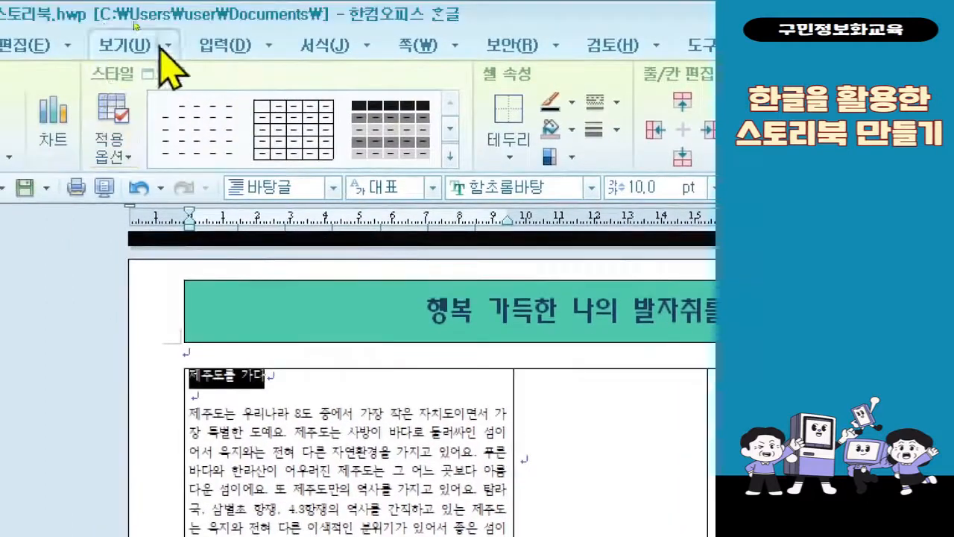
click(35, 43)
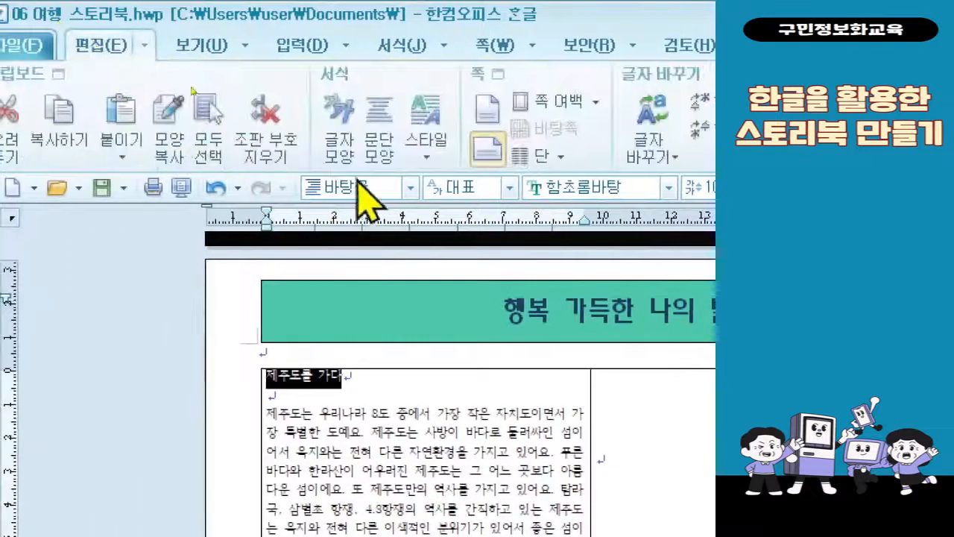
click(348, 128)
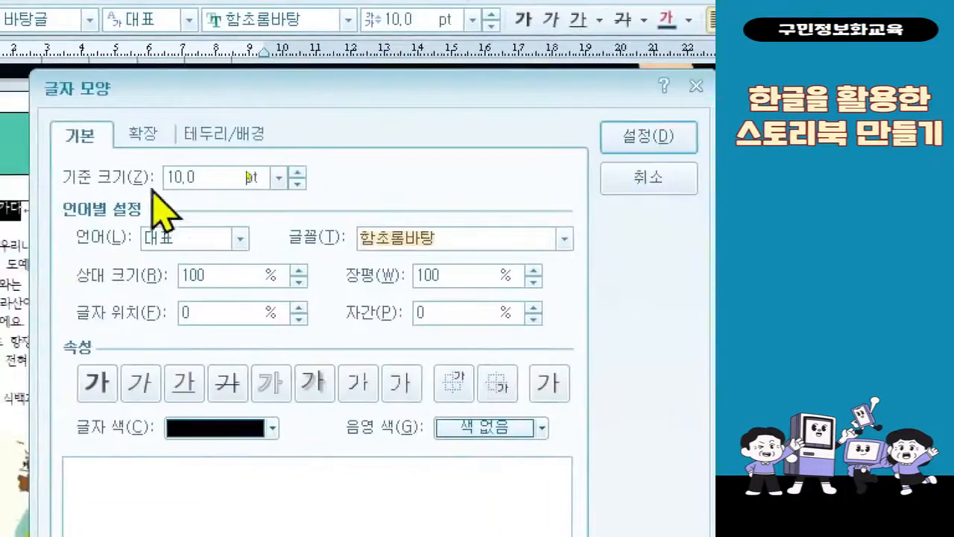
click(200, 176)
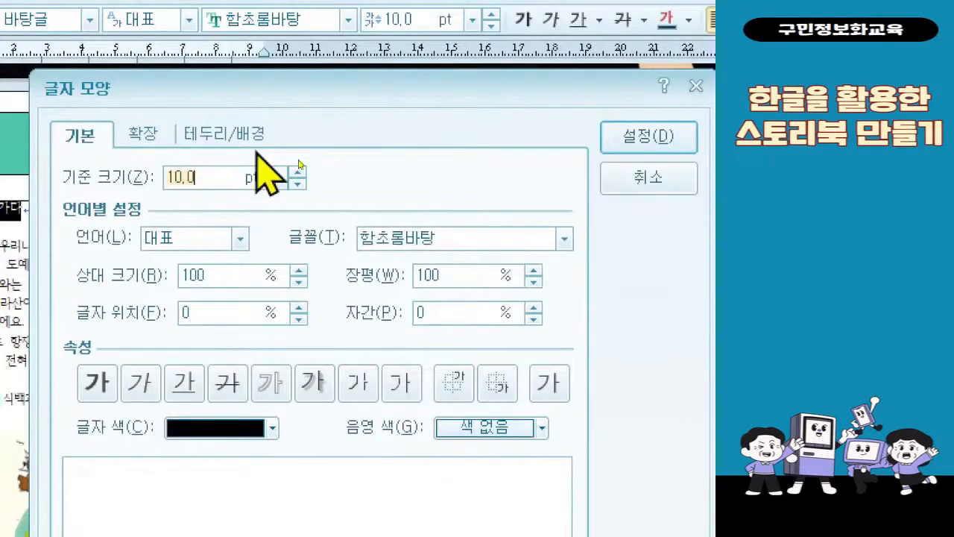
text(12)
key(Tab)
key(Tab)
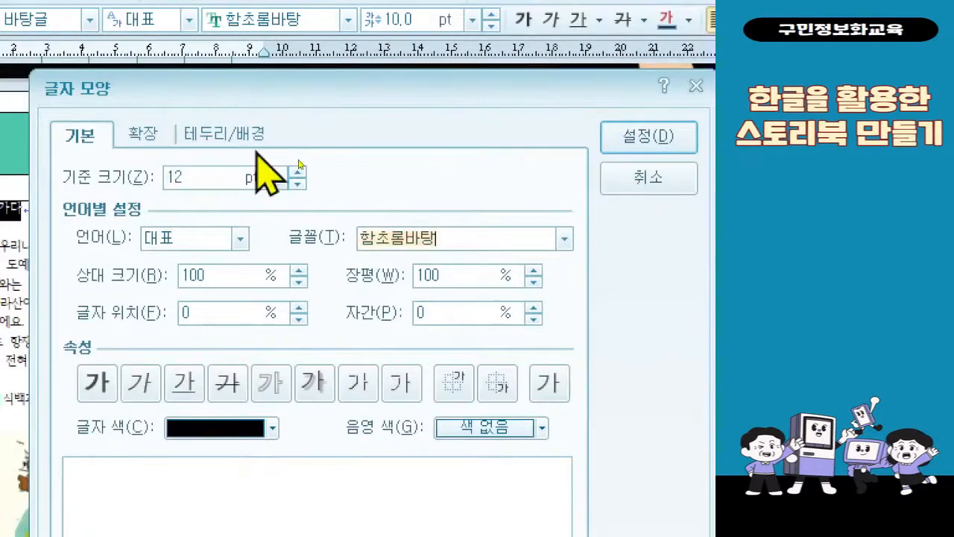
Set the title's font to 한컴 소망 B in the character format
text(gksz)
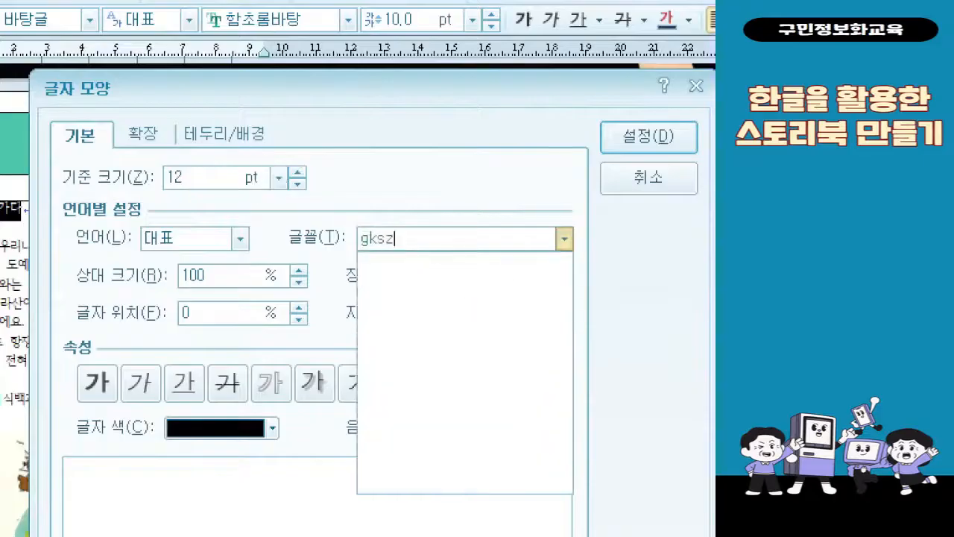
key(BackSpace)
key(BackSpace)
key(BackSpace)
key(BackSpace)
key(Hangul)
text(하ㄴ컴)
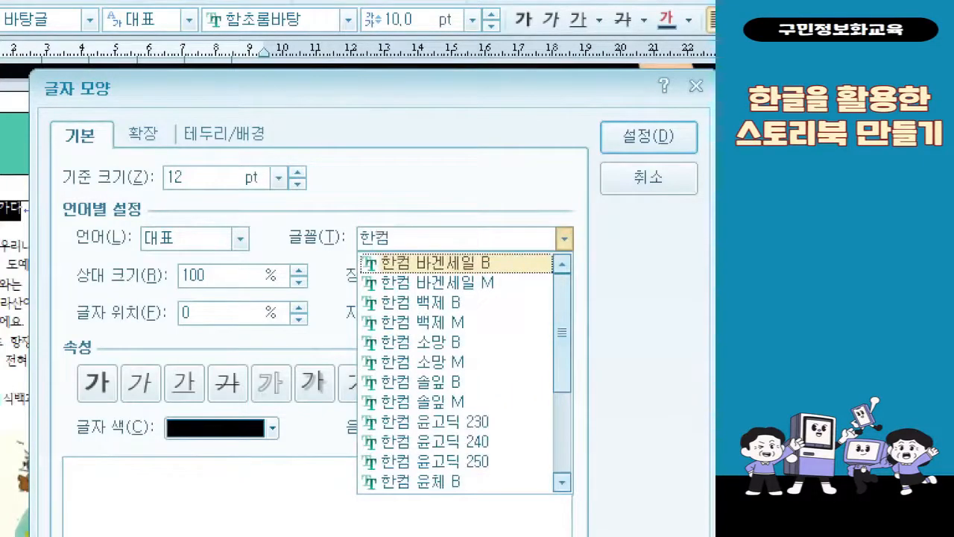
key(Down)
key(Down)
key(Down)
key(Return)
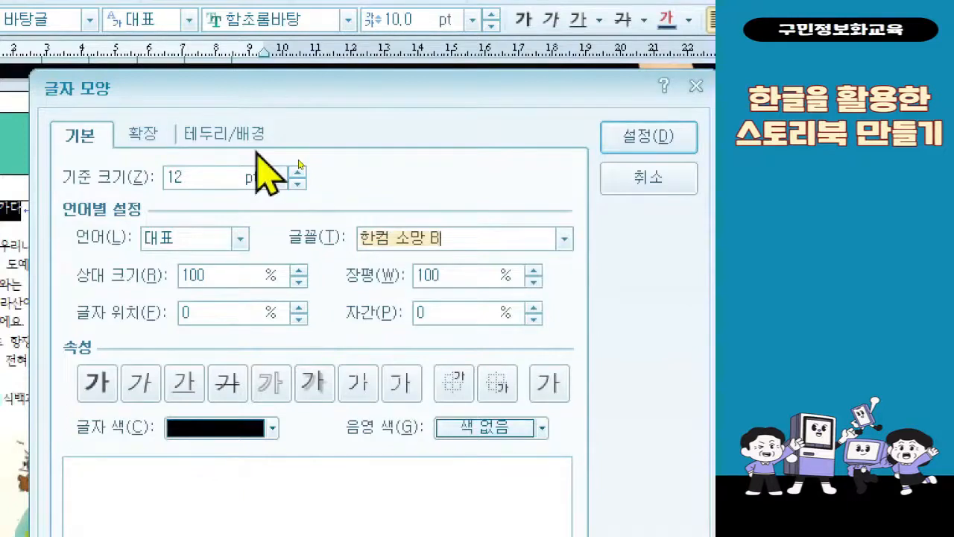
Set the title's letter spacing (자간) to 30% and turn on the emboss (양각) attribute
click(427, 314)
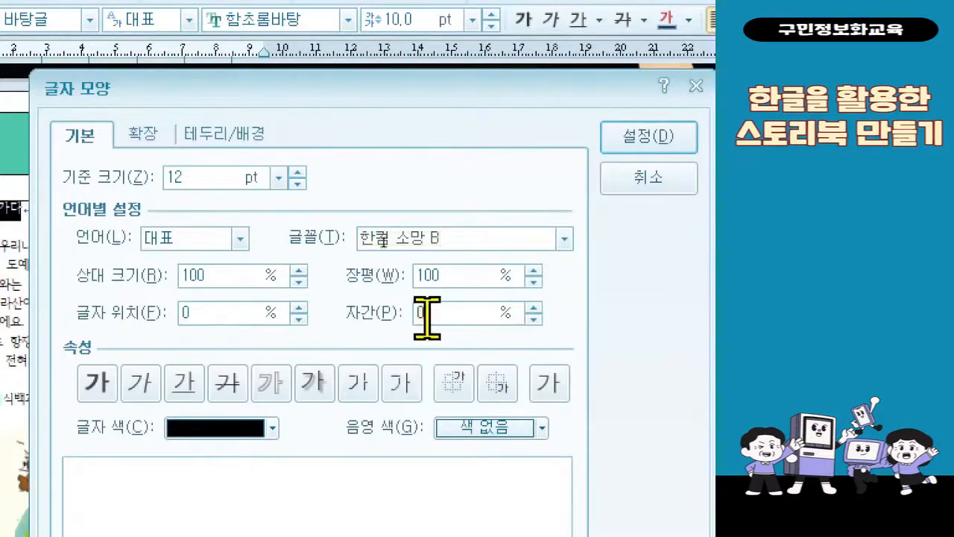
text(30)
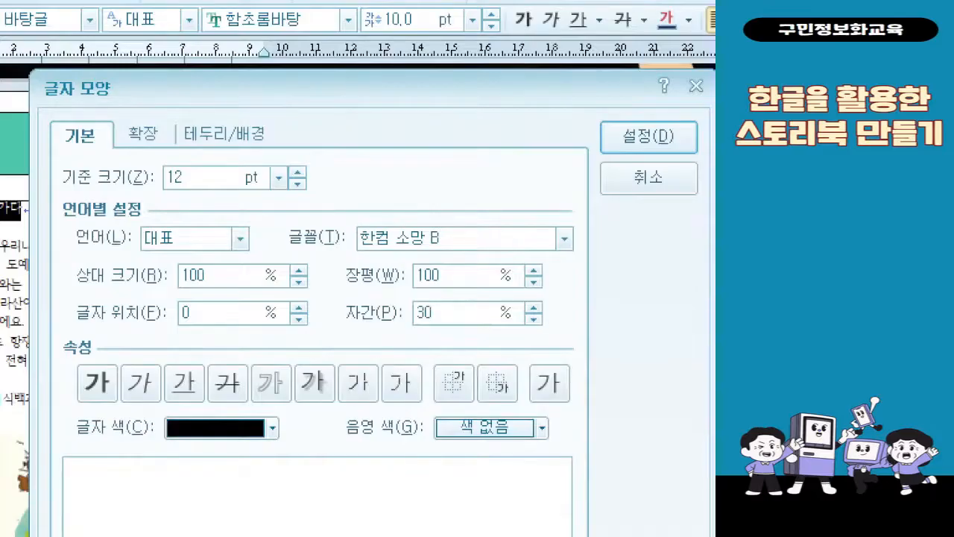
click(351, 395)
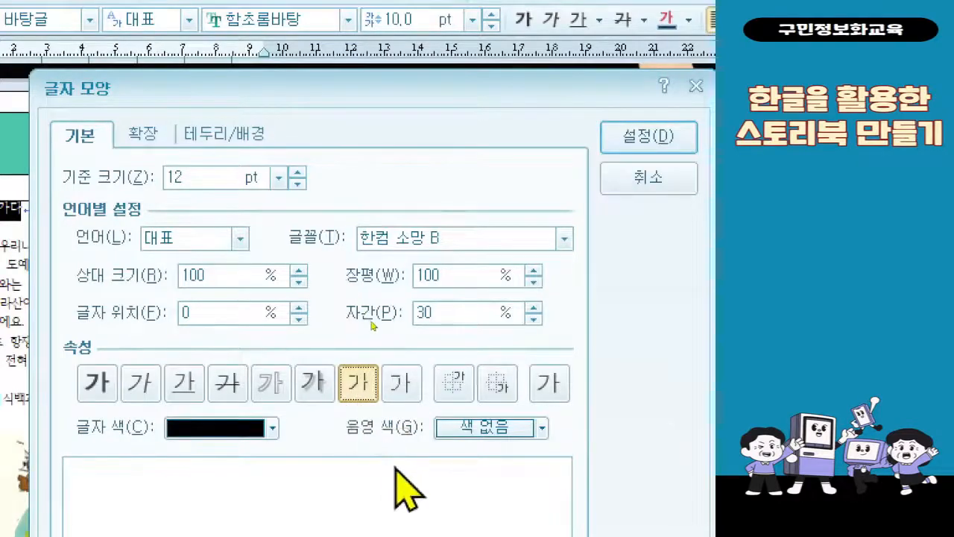
Give the title an orange shading colour (음영 색) from the first theme palette, apply the character format, and deselect the title
click(503, 432)
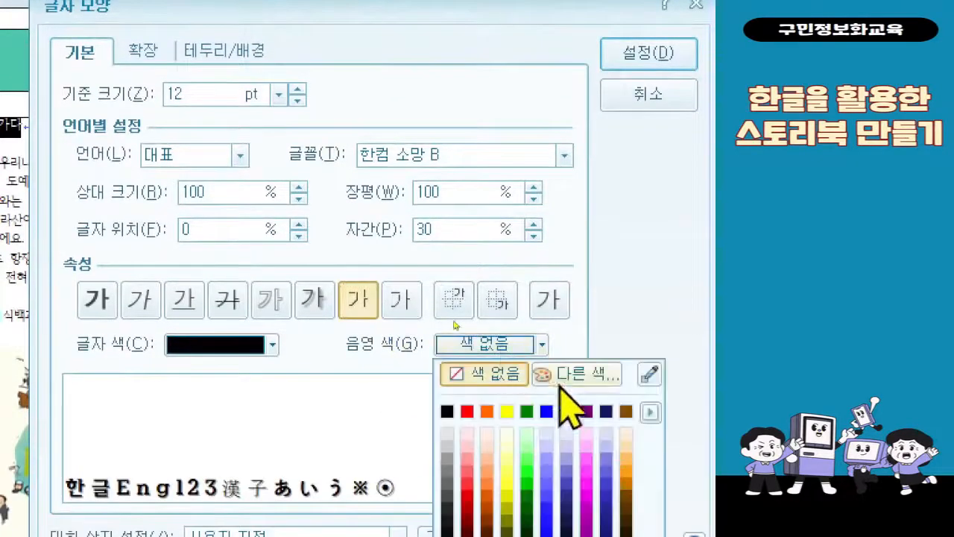
click(651, 412)
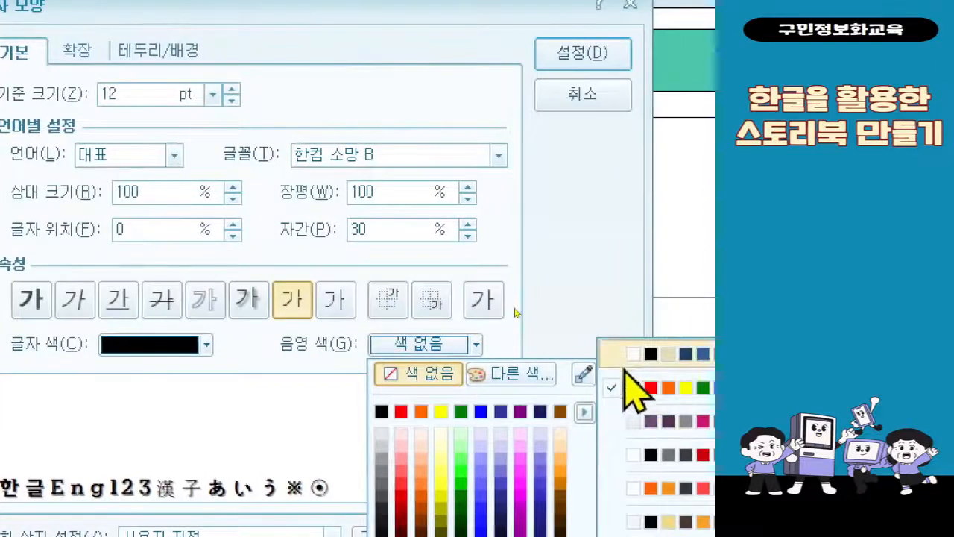
click(647, 356)
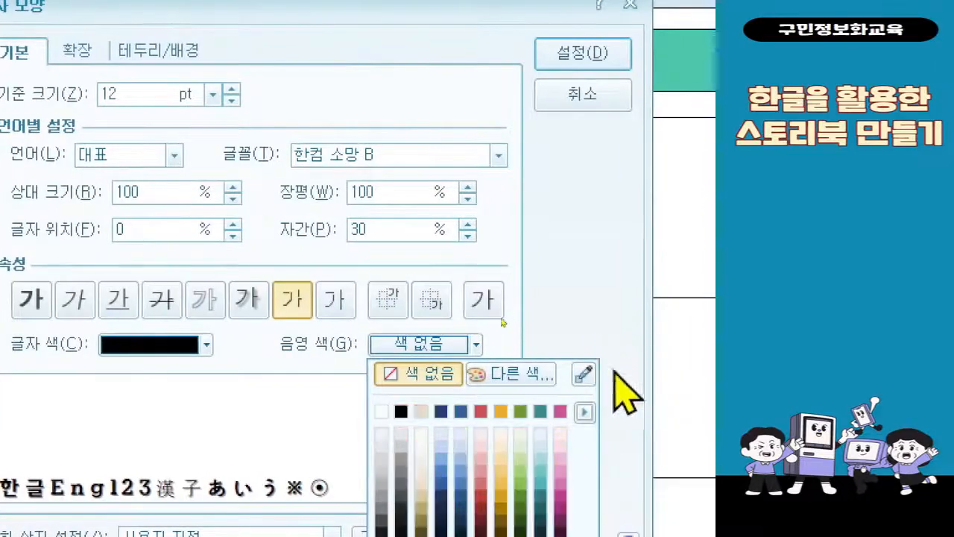
click(508, 417)
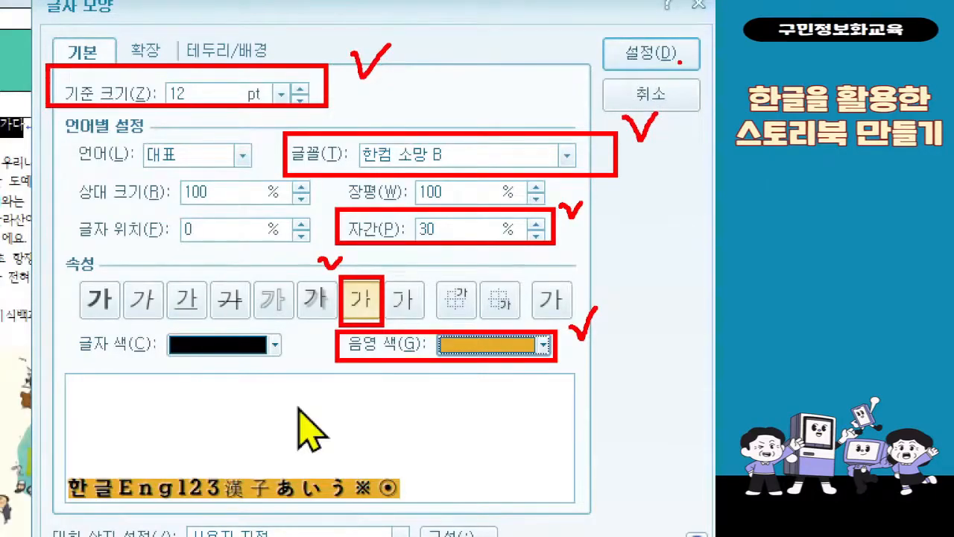
click(623, 61)
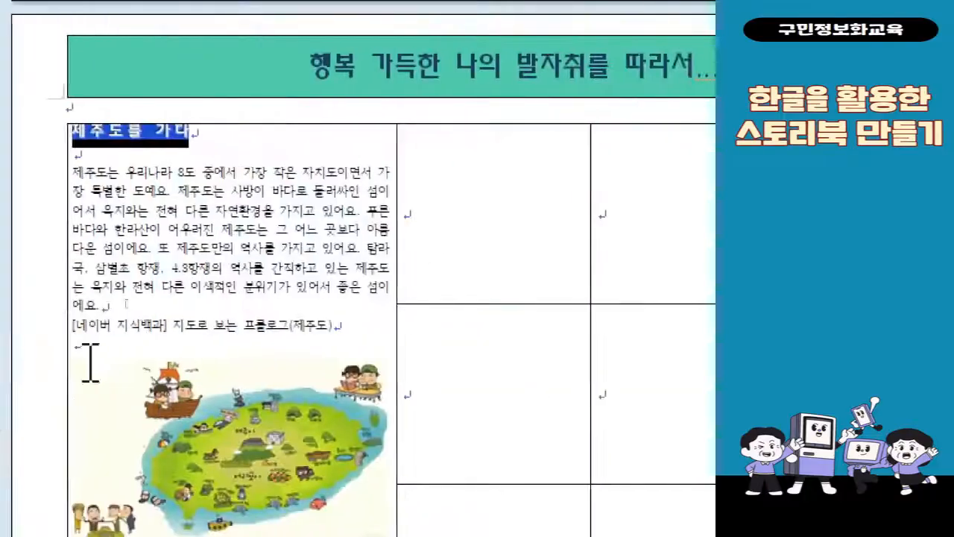
click(167, 230)
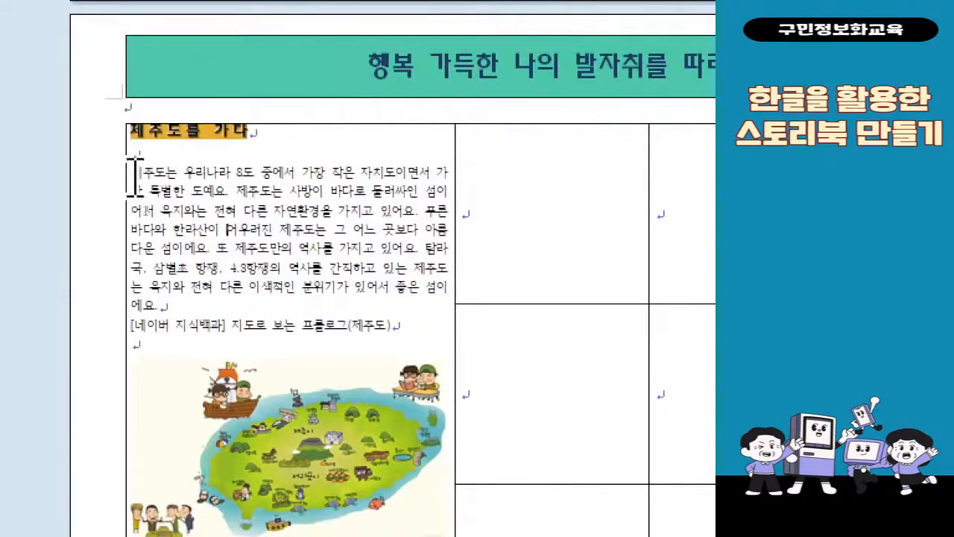
drag(136, 181, 396, 330)
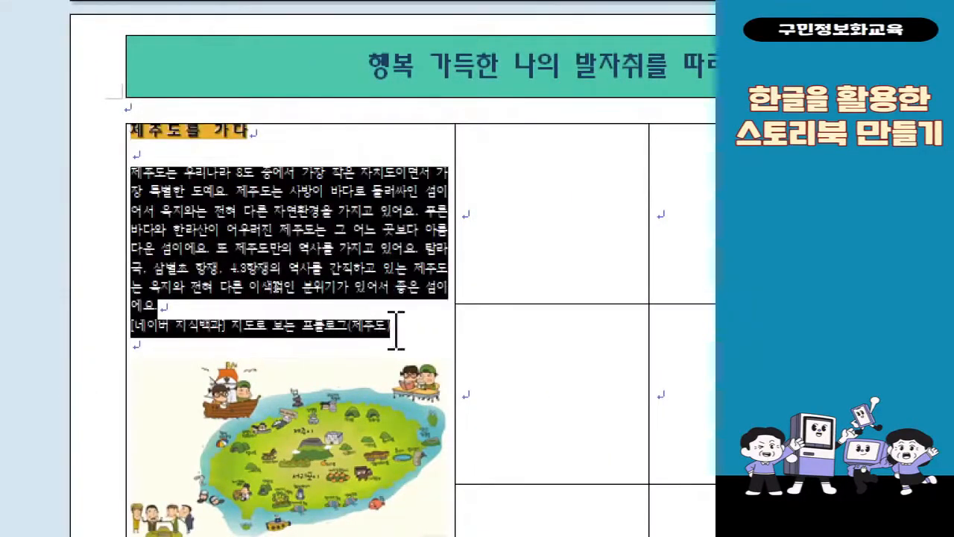
key(ctrl+shift+Insert)
key(ctrl+z)
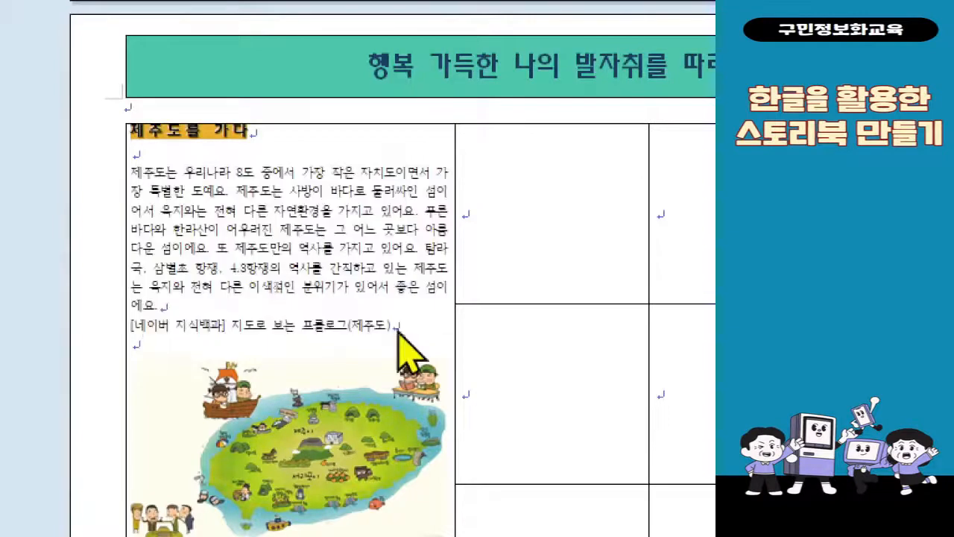
drag(132, 170, 443, 326)
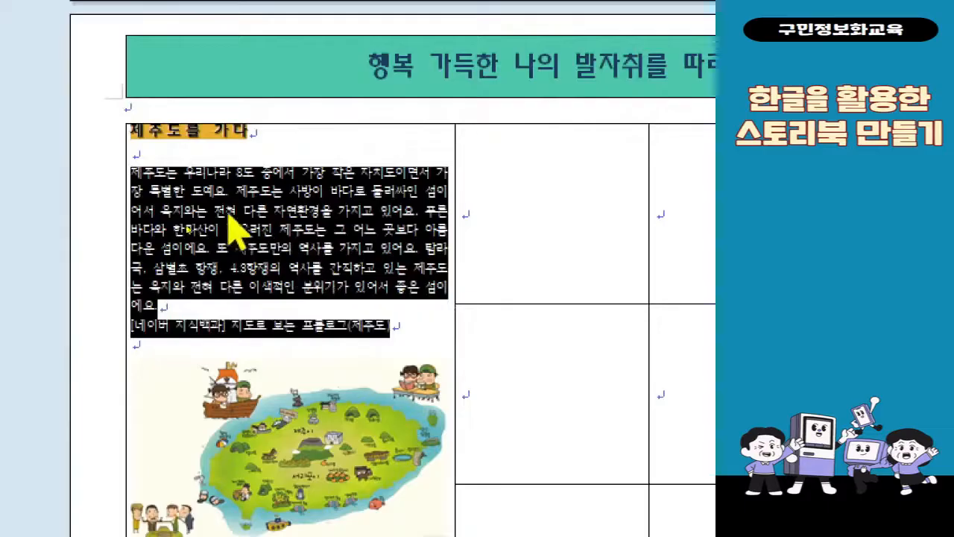
click(394, 277)
click(407, 331)
Select the Jeju description paragraphs including the 네이버 지식백과 source line, set their font size to 12 pt, and deselect them
drag(407, 331, 132, 179)
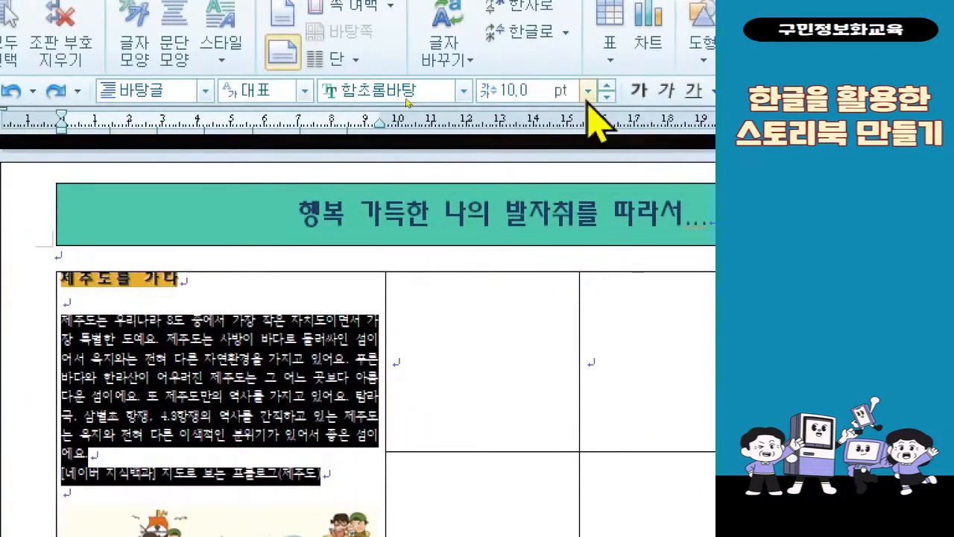
click(588, 92)
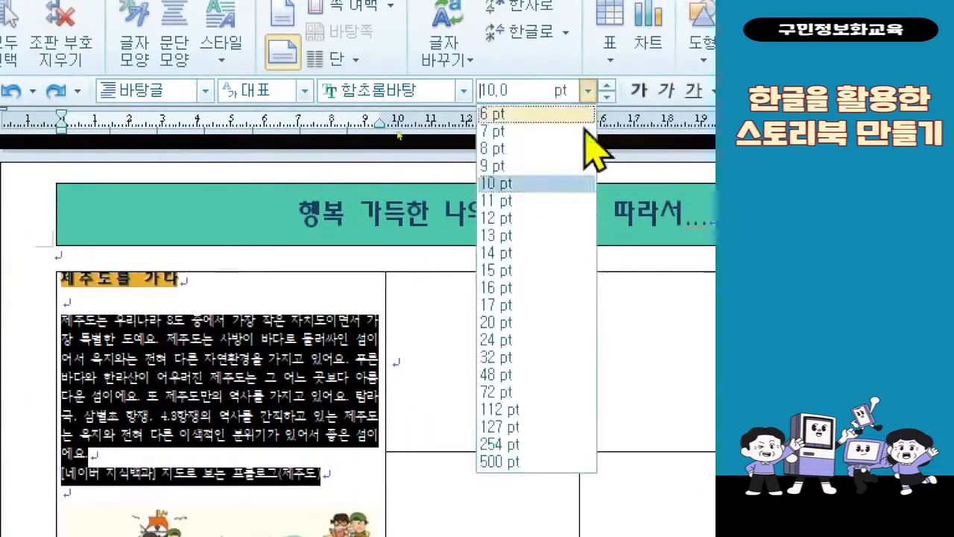
click(560, 218)
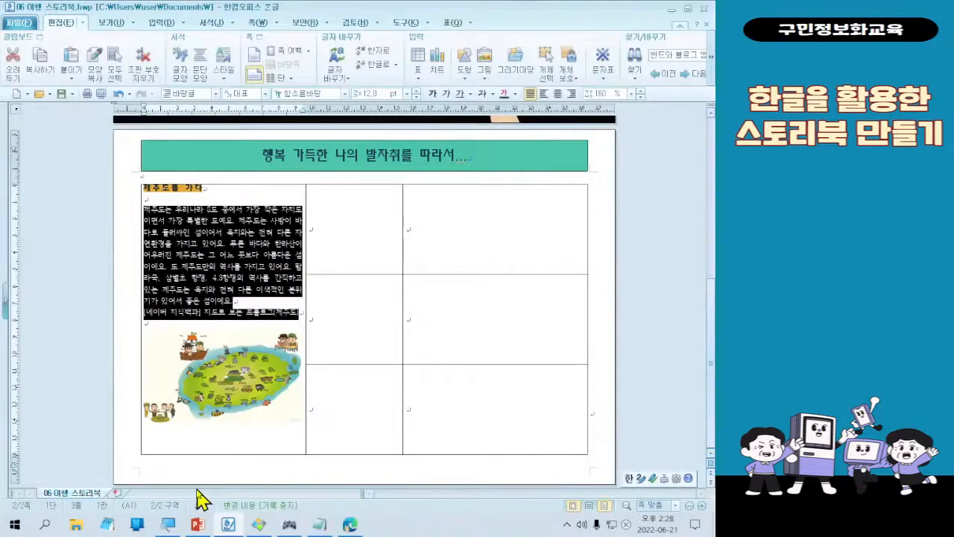
key(ctrl+1)
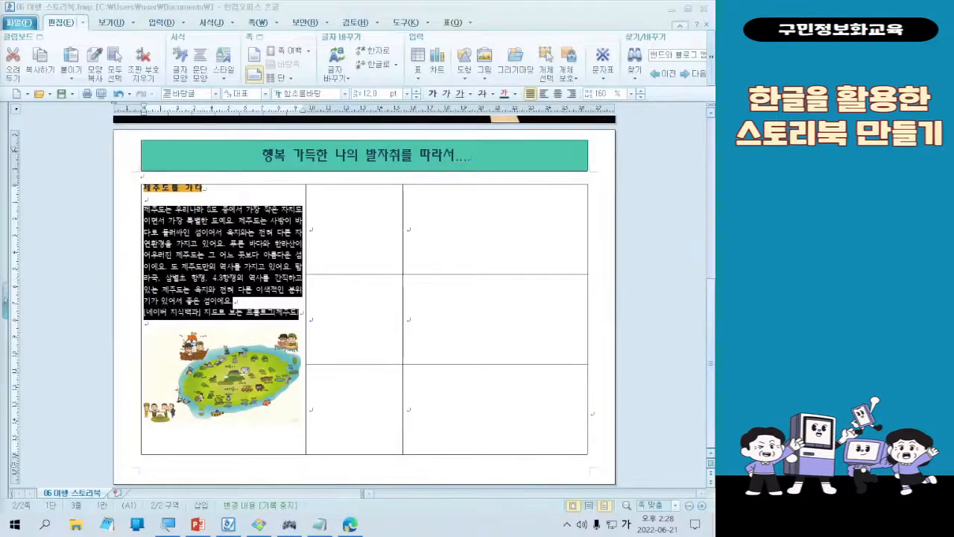
click(217, 255)
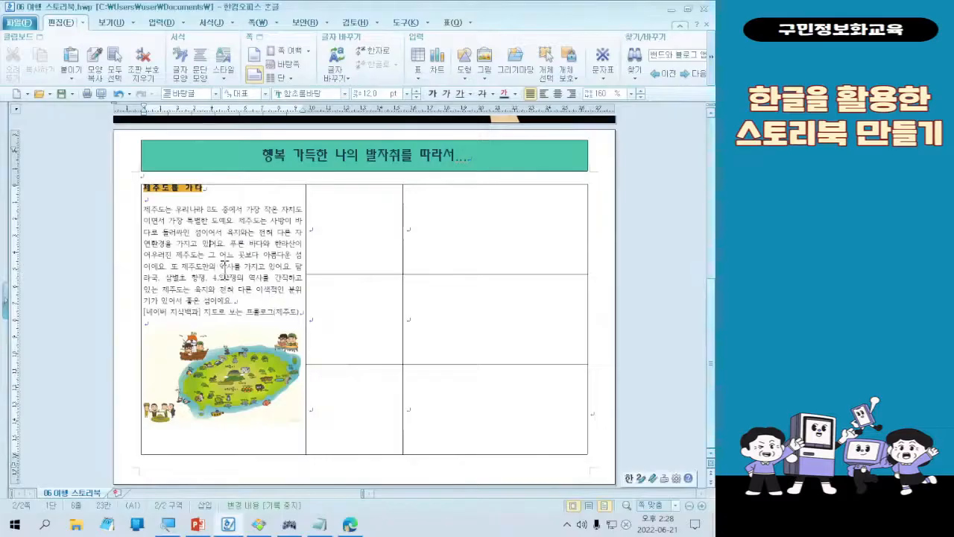
click(287, 523)
key(ctrl)
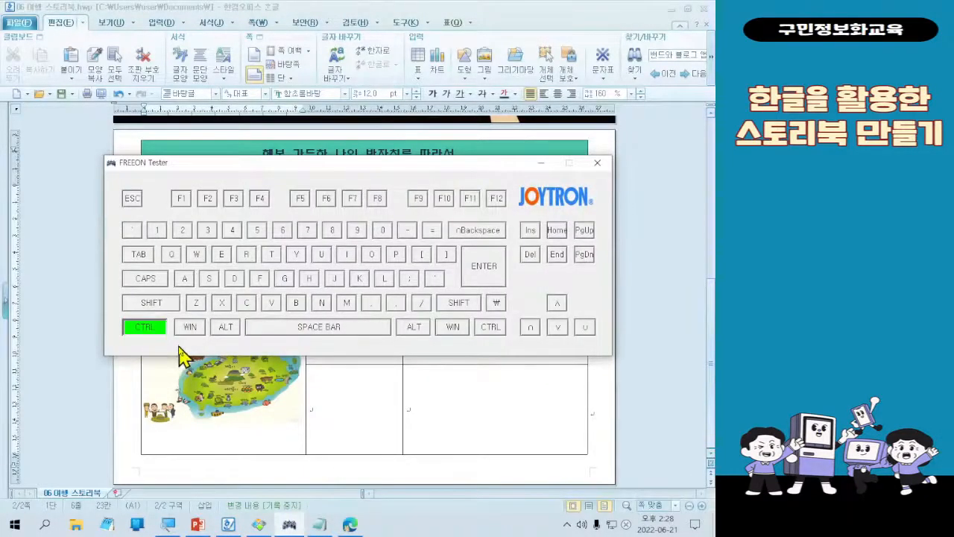
click(597, 162)
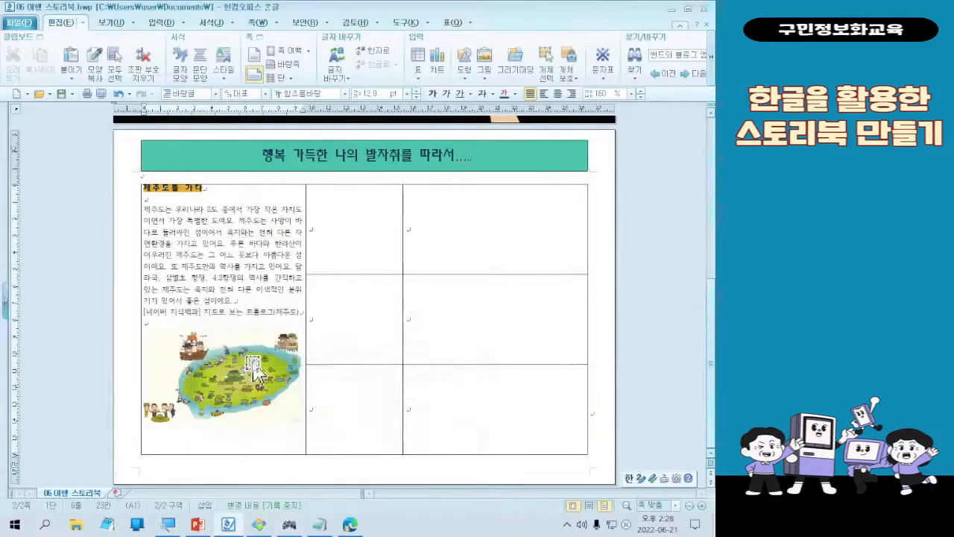
Select the table's first cell and open the cell (셀) settings of its table/cell properties (표/셀 속성)
ctrl+click(208, 255)
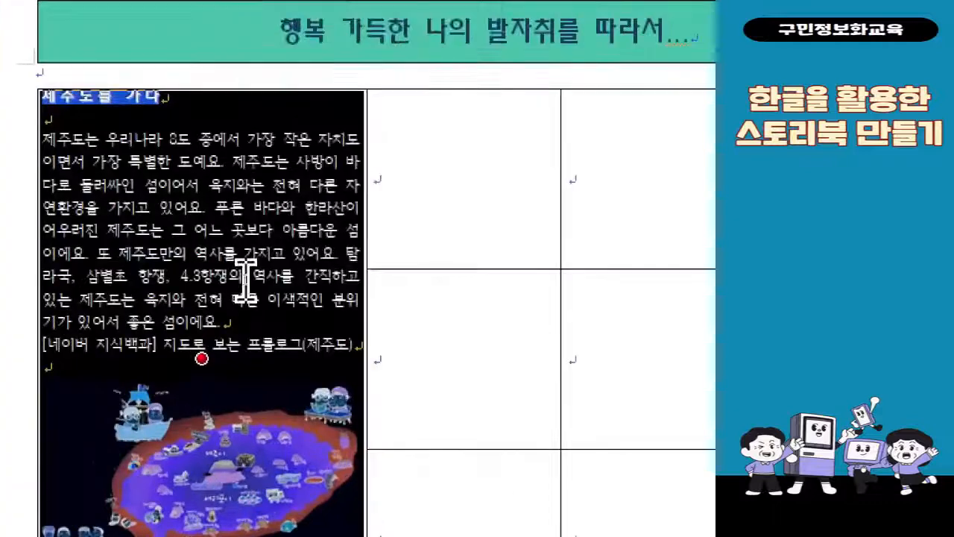
right_click(245, 276)
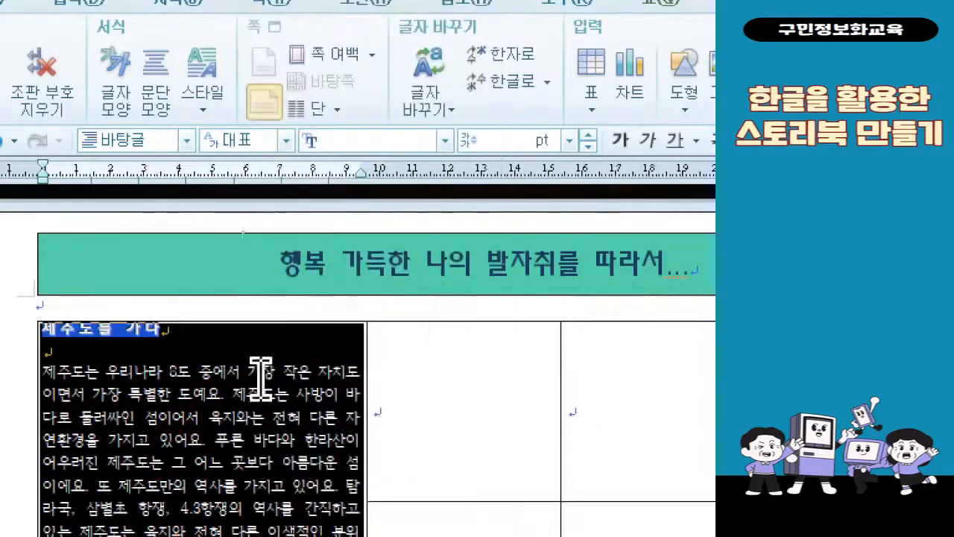
right_click(243, 440)
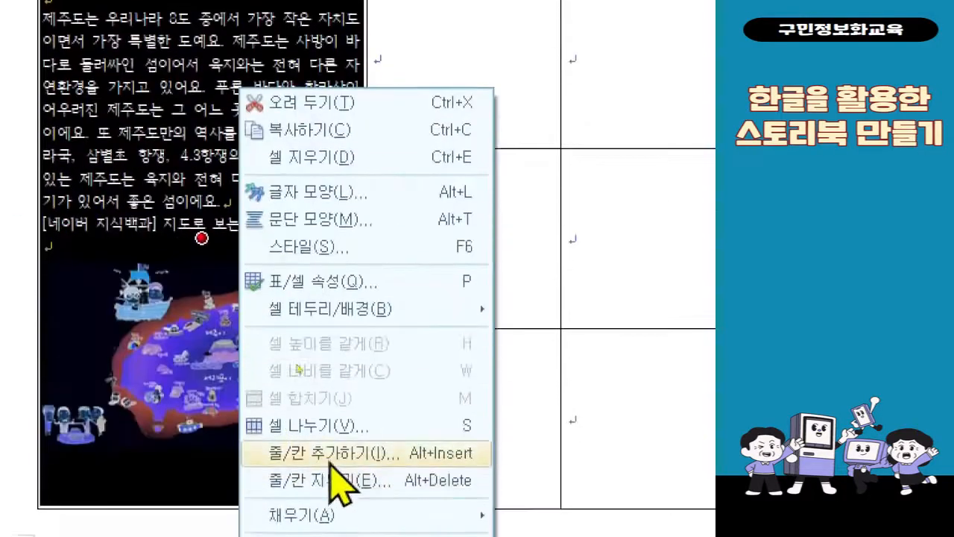
click(371, 283)
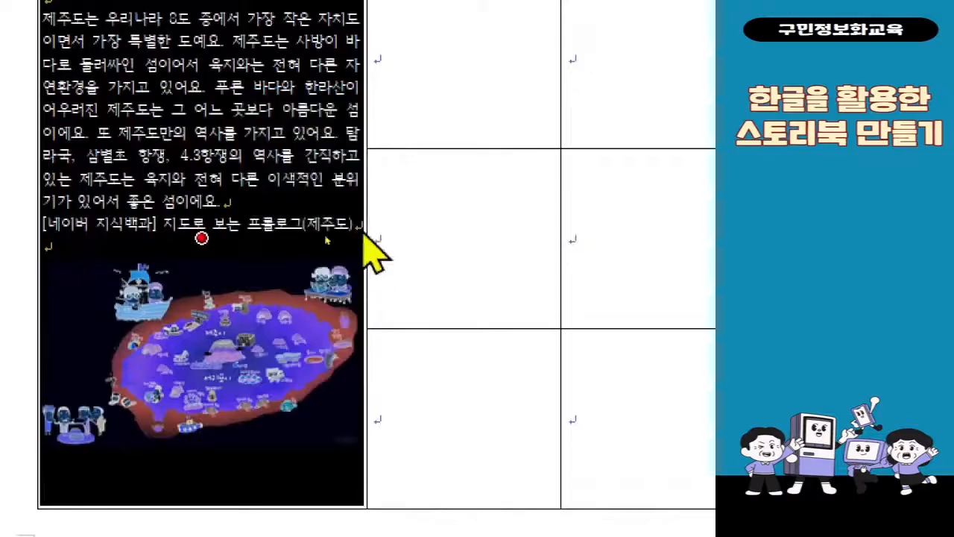
click(341, 85)
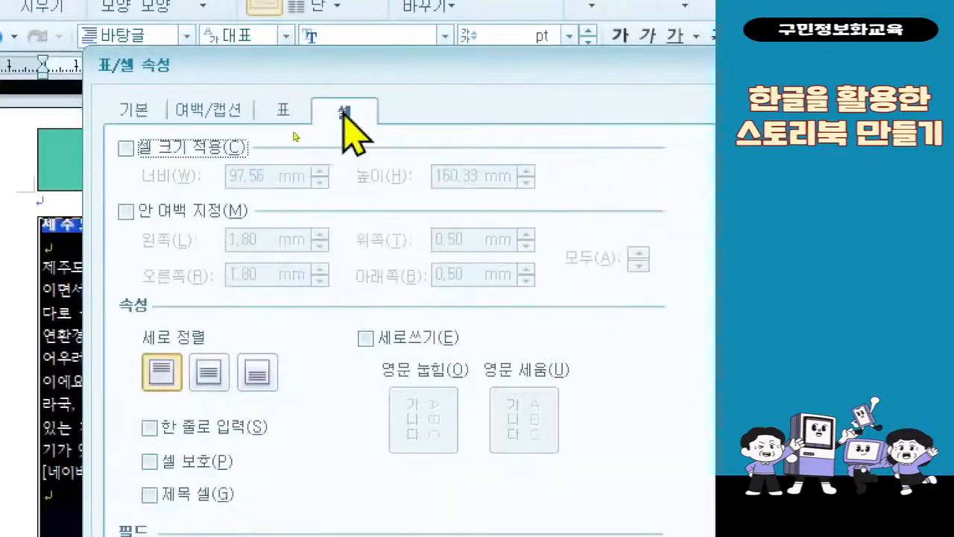
click(291, 109)
click(199, 109)
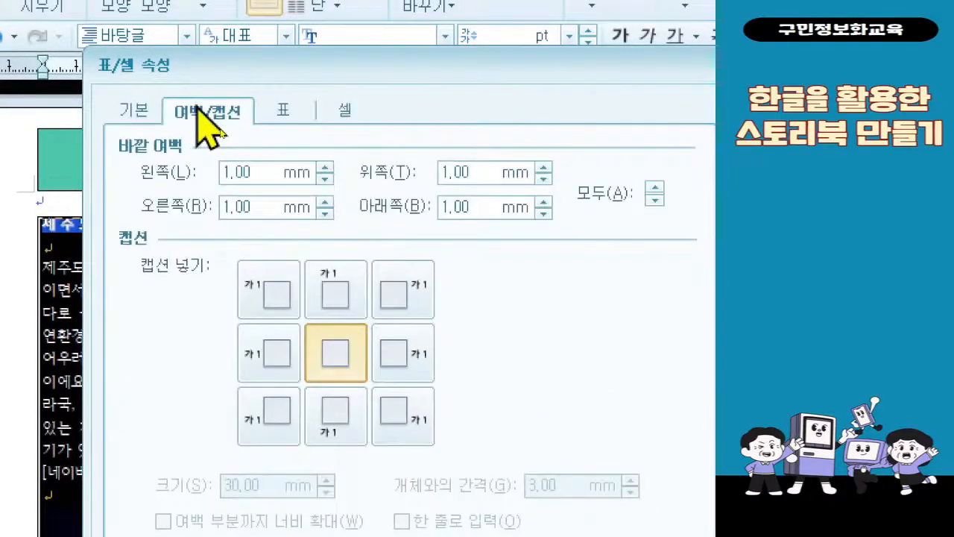
click(276, 123)
click(329, 118)
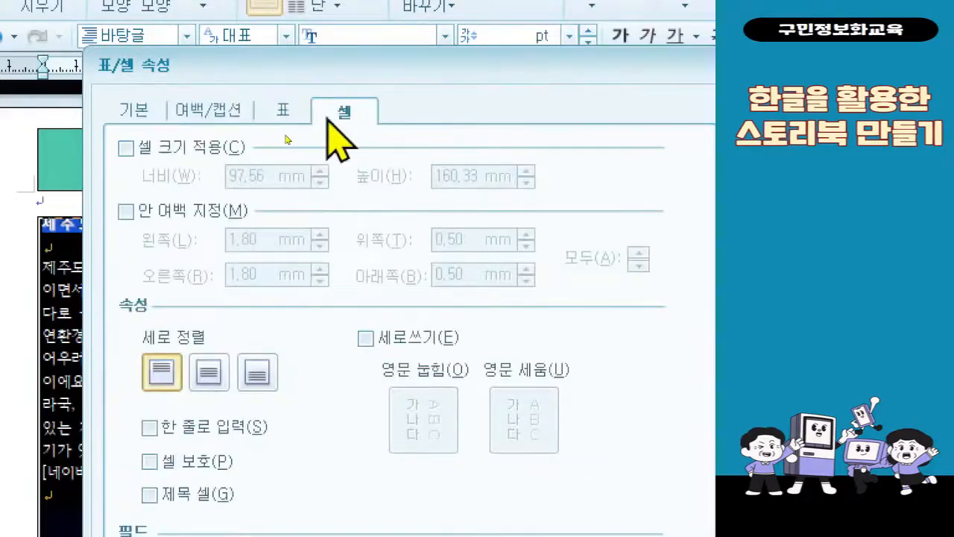
Enable custom inner margins (안 여백 지정) for the first cell and set its left and right margins to 3 mm
click(224, 211)
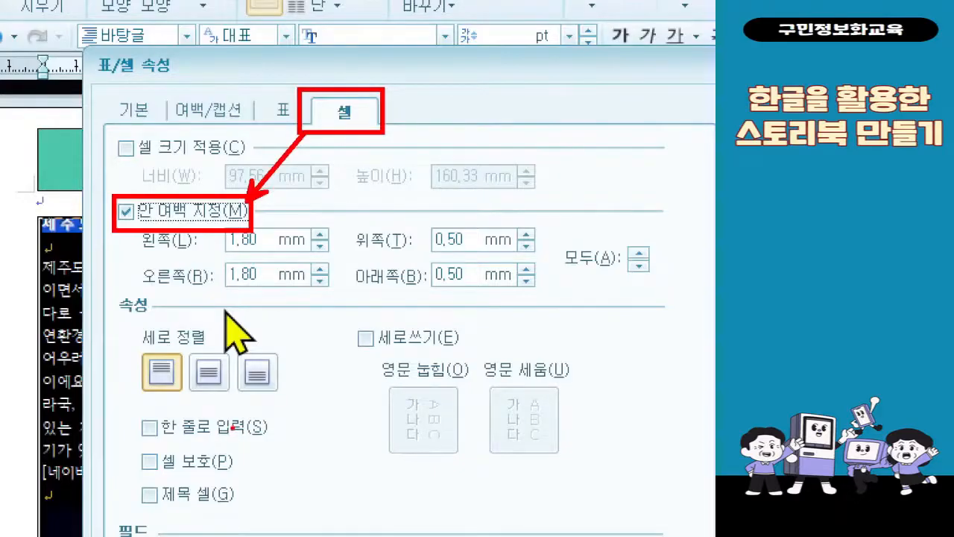
click(274, 237)
key(BackSpace)
key(BackSpace)
key(BackSpace)
key(BackSpace)
text(3)
click(266, 279)
key(BackSpace)
key(BackSpace)
key(BackSpace)
key(BackSpace)
text(3)
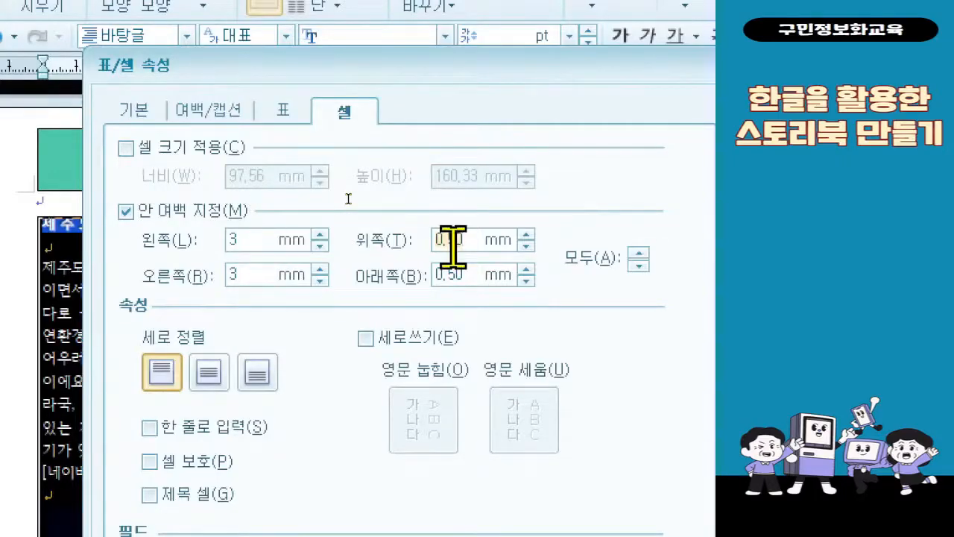
Set the first cell's upper inner margin (위쪽) to 5 mm and apply the cell properties
click(452, 246)
key(BackSpace)
key(BackSpace)
key(BackSpace)
key(BackSpace)
text(5)
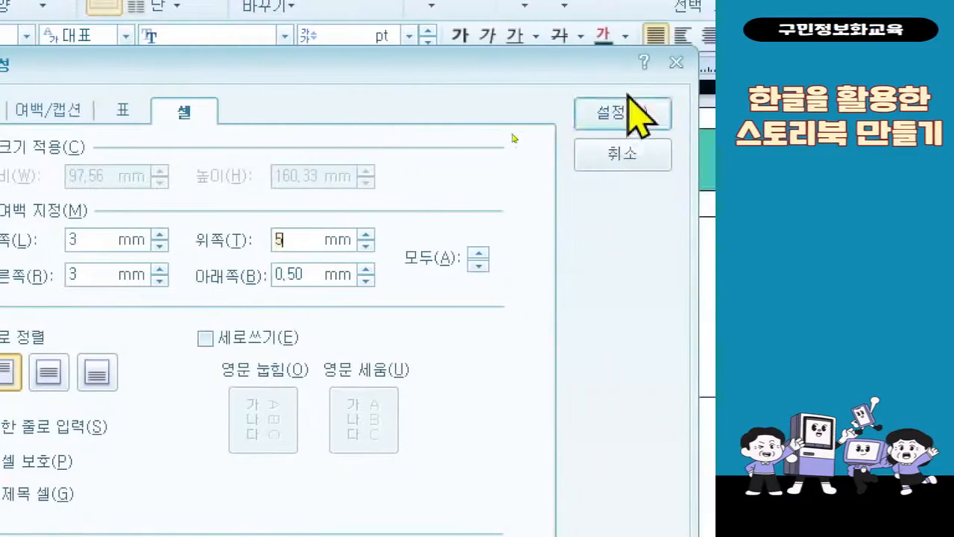
click(623, 122)
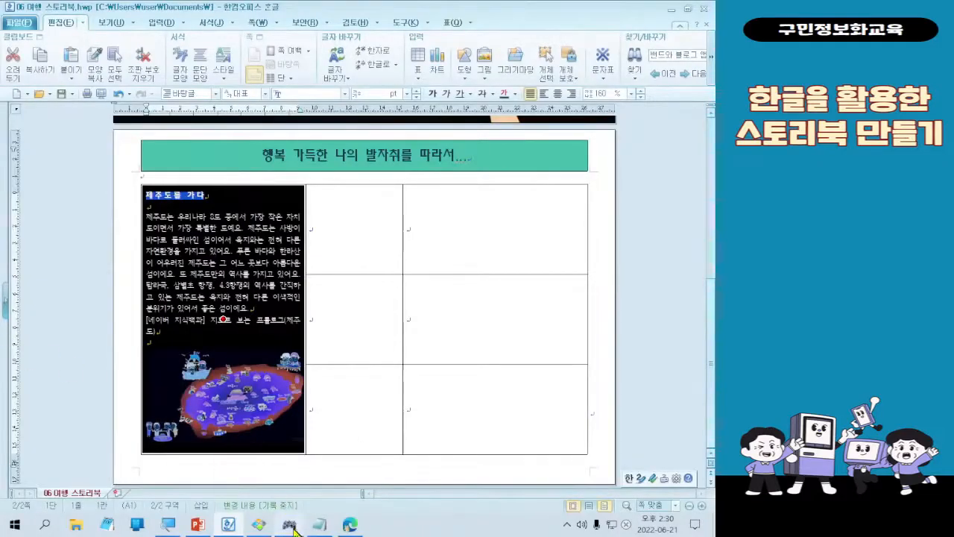
mouse_move(305, 531)
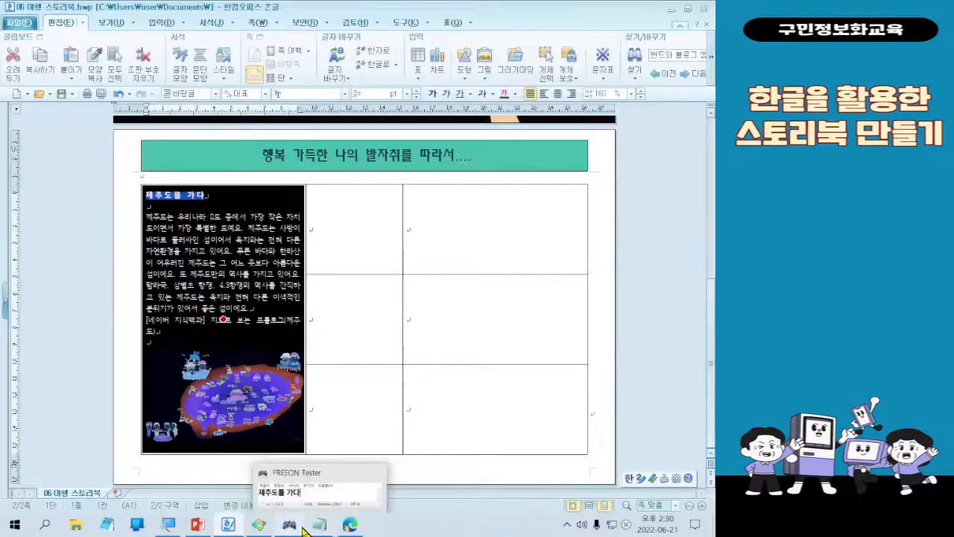
click(304, 530)
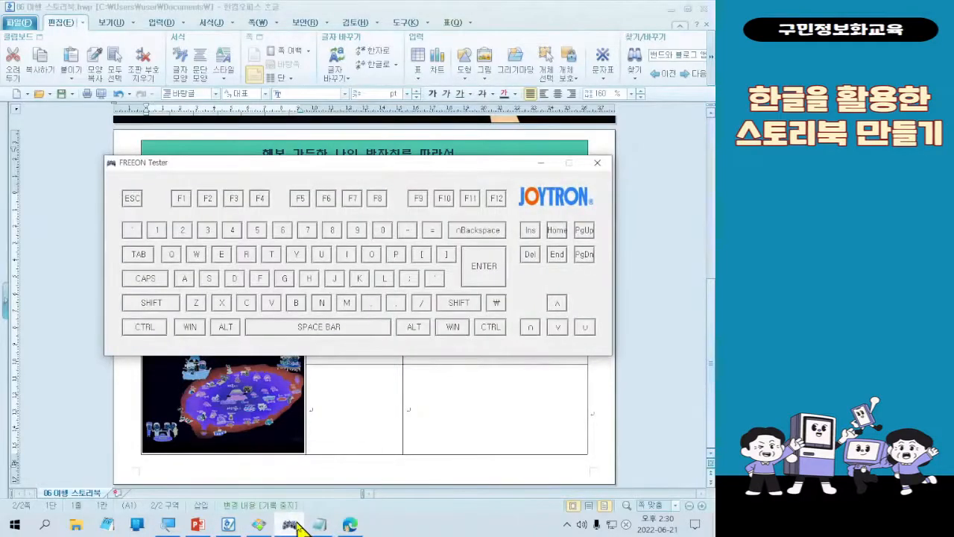
key(c)
key(c)
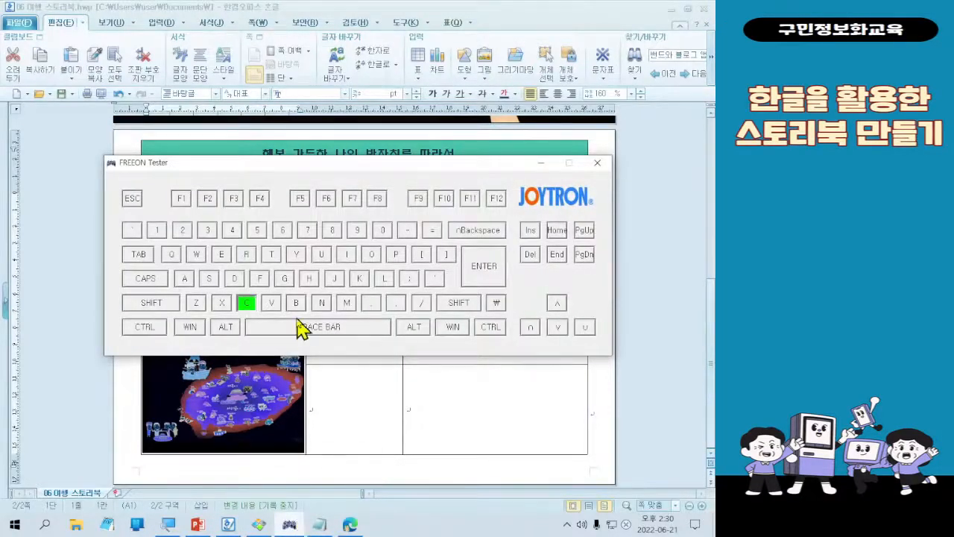
key(c)
key(c)
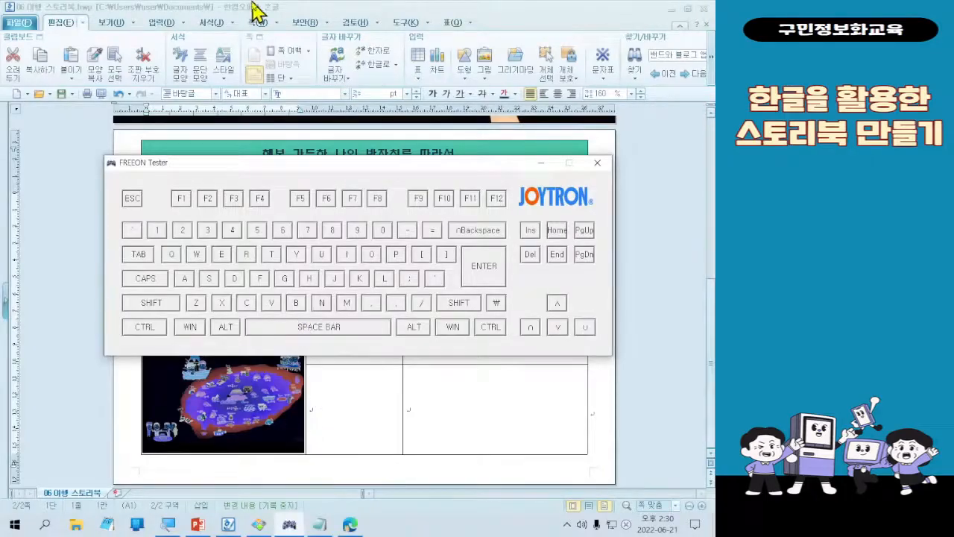
Open the selected cell's background settings (배경) and choose beige from the 기본 colour theme as its face colour (면 색)
click(253, 6)
key(c)
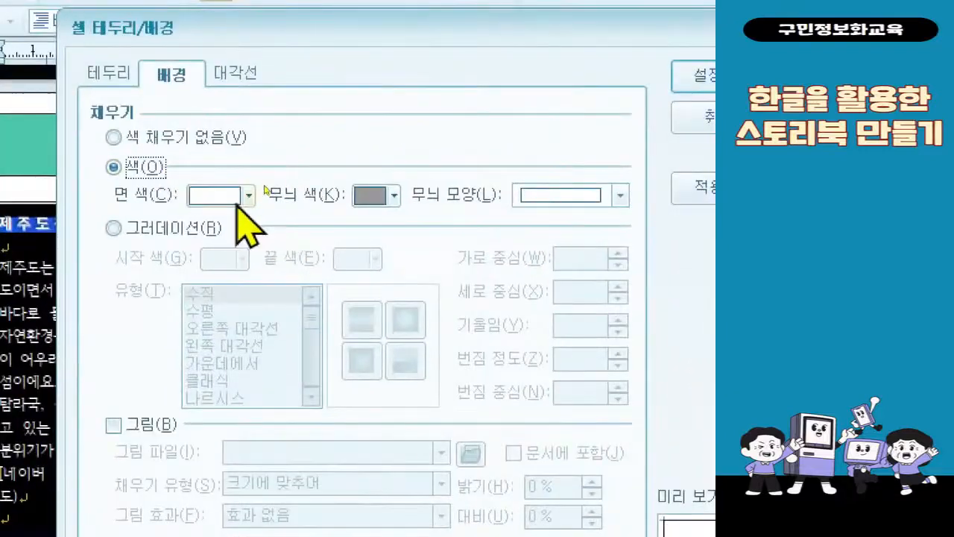
click(271, 180)
click(403, 263)
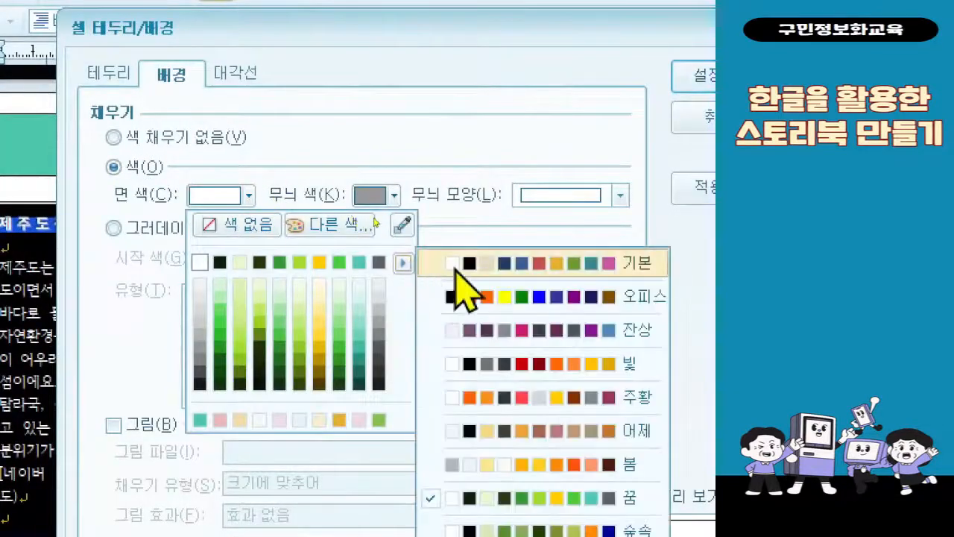
click(457, 267)
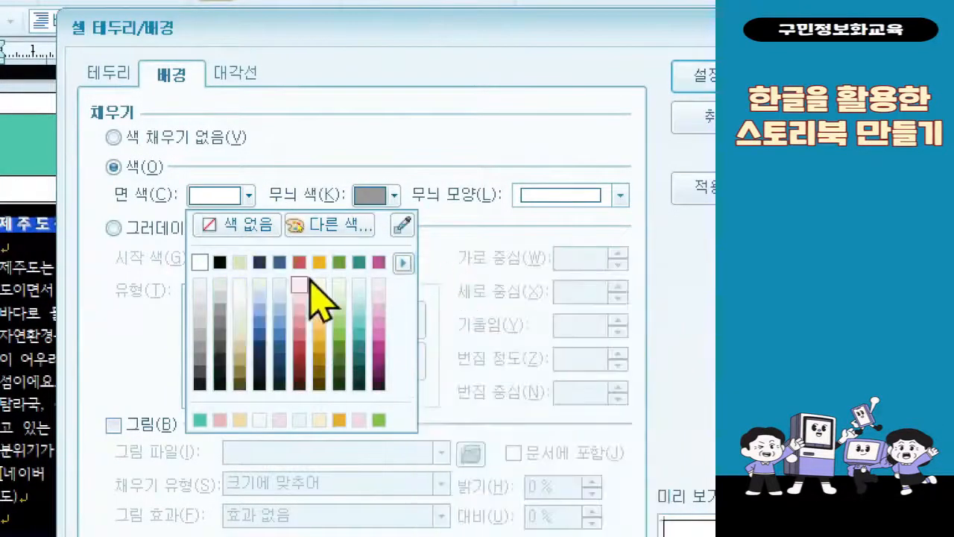
click(240, 282)
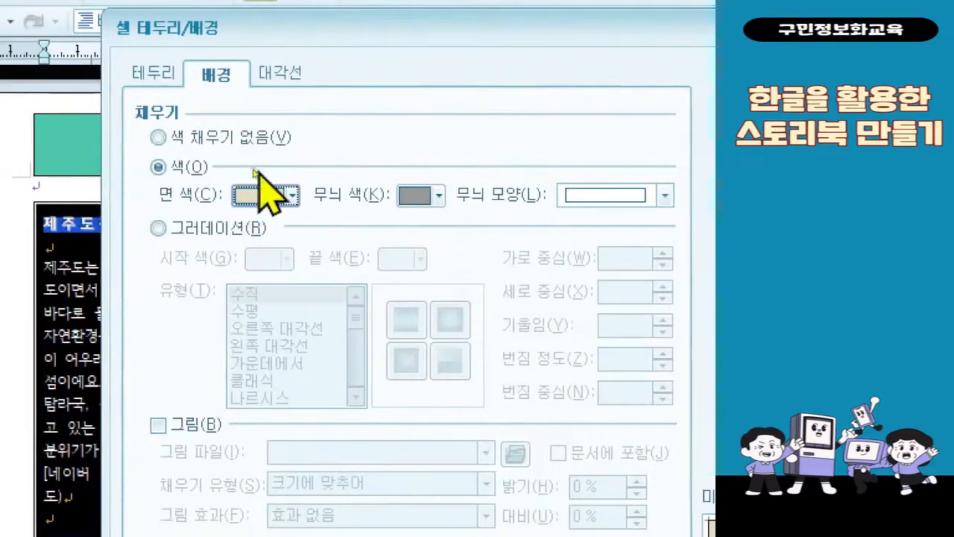
Pick the 기본 theme's beige again as the face colour, apply the cell background, and place the cursor in the second column's first cell
click(144, 163)
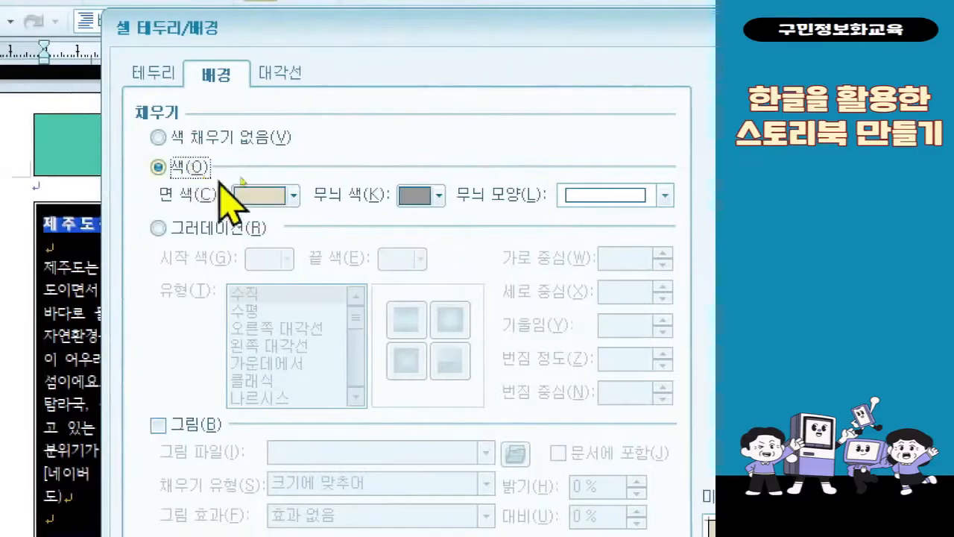
click(239, 188)
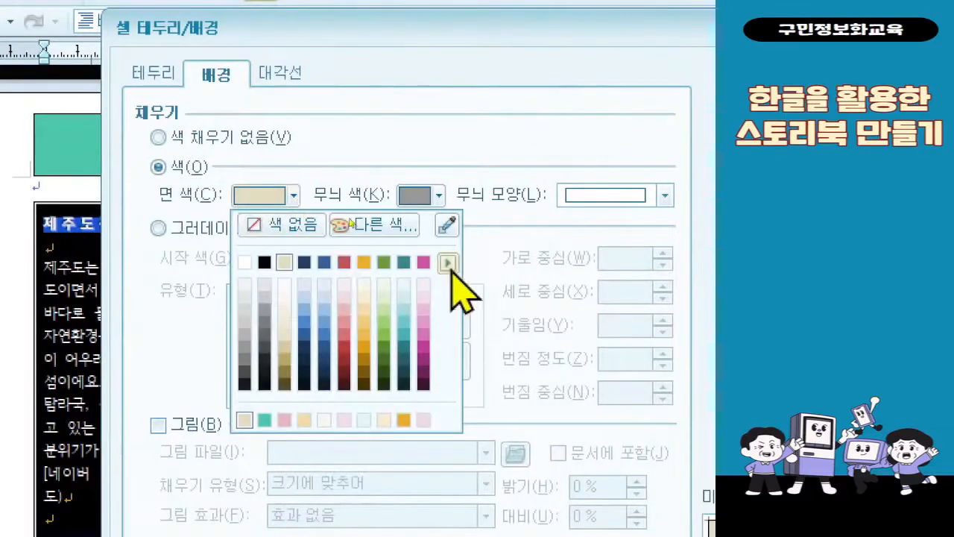
click(447, 262)
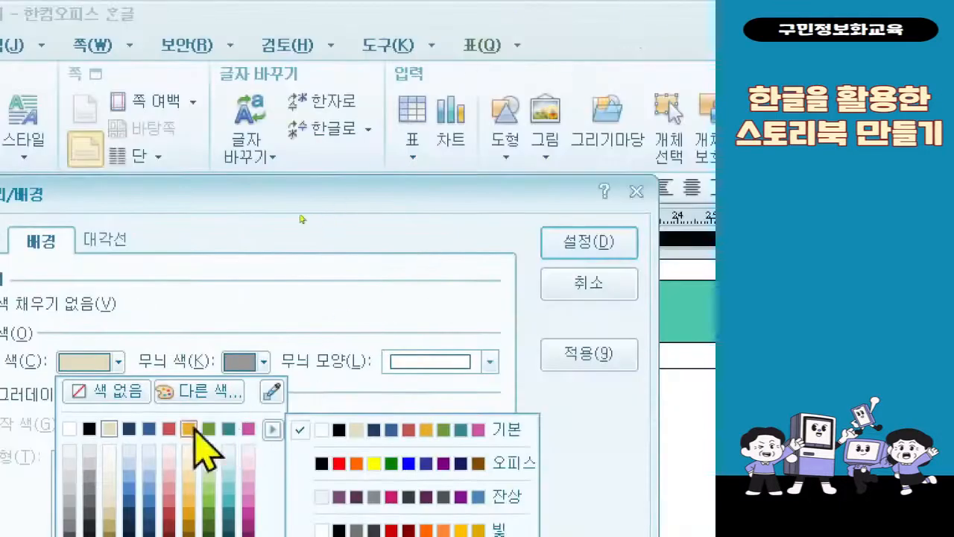
click(109, 429)
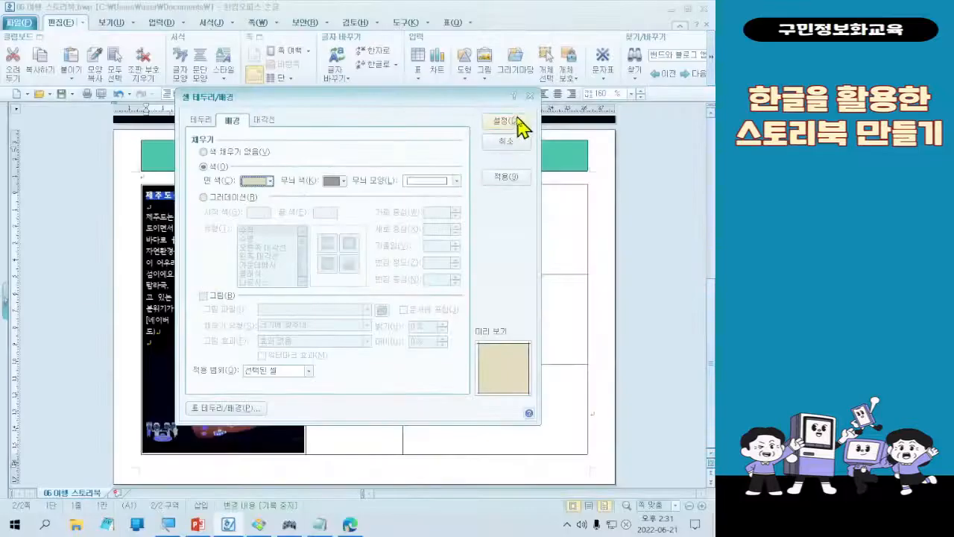
click(768, 142)
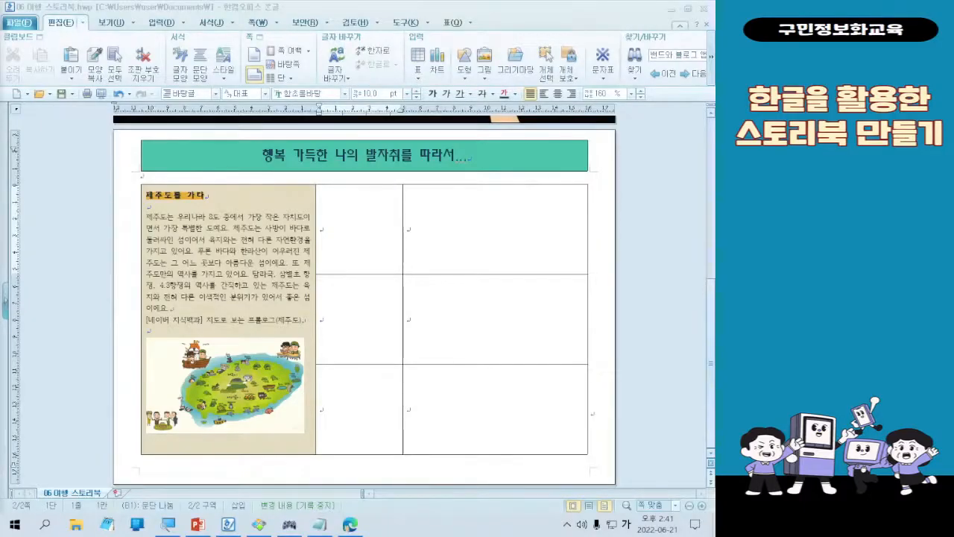
click(345, 257)
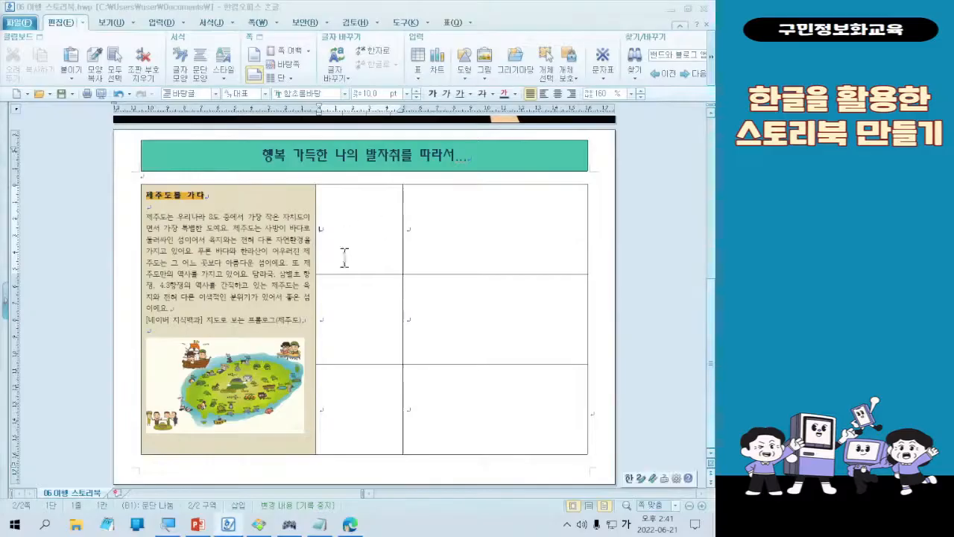
drag(345, 258, 358, 406)
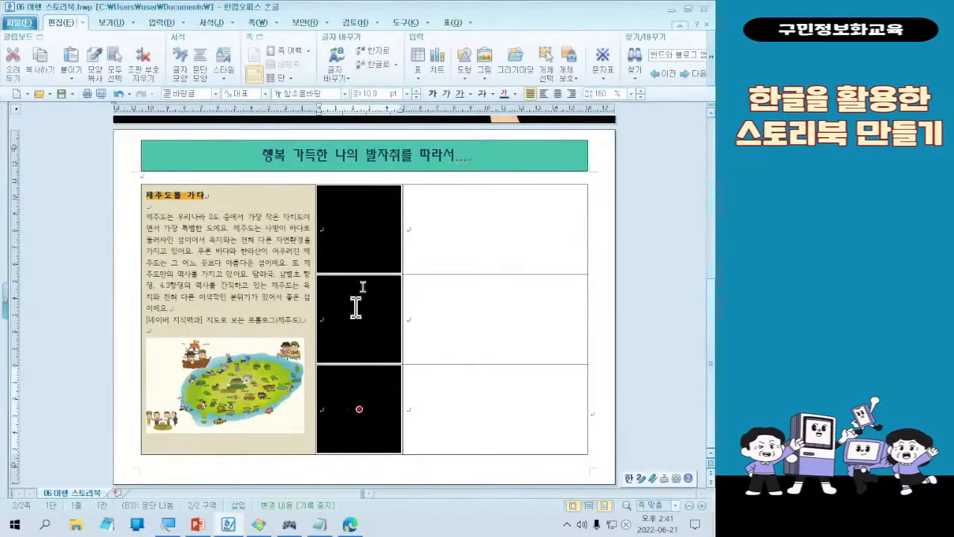
click(379, 207)
key(ctrl)
key(ctrl)
key(ctrl)
key(ctrl)
key(ctrl)
key(ctrl)
key(ctrl)
key(ctrl)
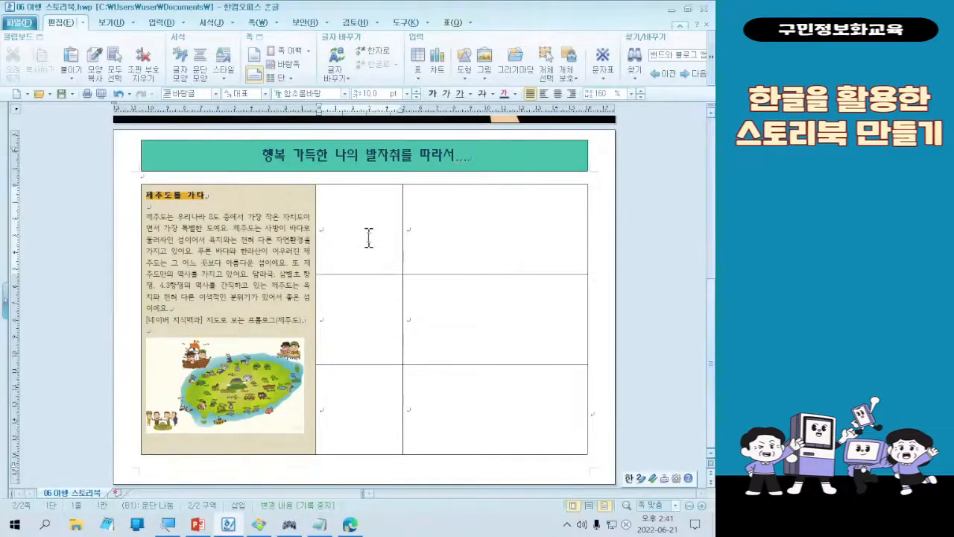
Choose the rounded rectangle from the 기본도형 set of 그리기마당 and draw it about 58 by 35 mm over the second column's first cell
click(163, 22)
key(ctrl+1)
click(204, 73)
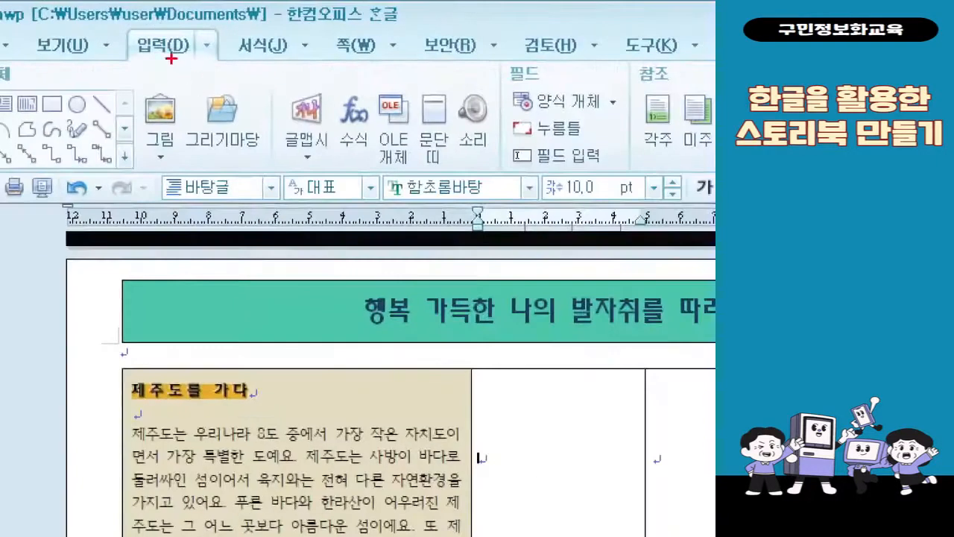
mouse_move(125, 14)
mouse_down()
mouse_move(181, 77)
mouse_move(196, 76)
mouse_move(265, 175)
mouse_up()
mouse_move(194, 29)
mouse_down()
mouse_move(254, 63)
mouse_move(284, 41)
mouse_up()
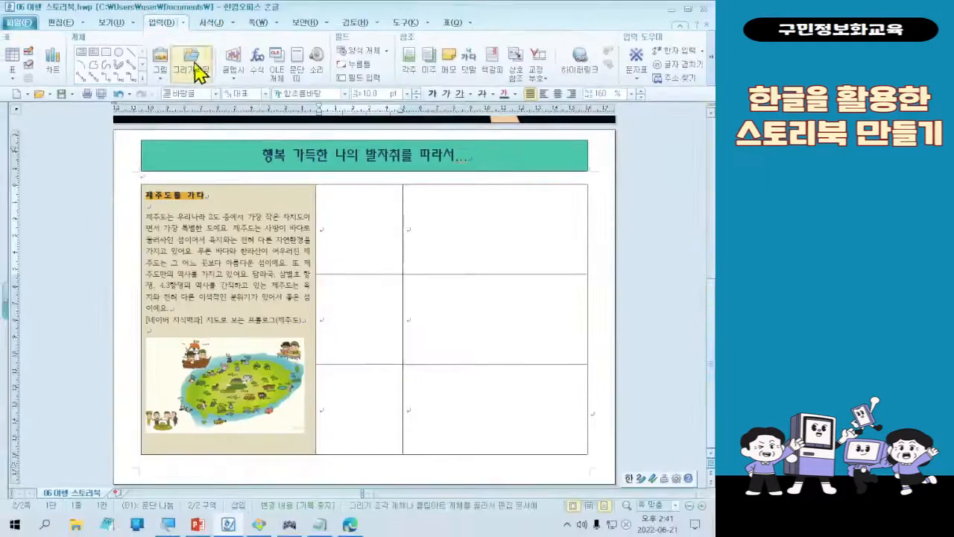
click(222, 119)
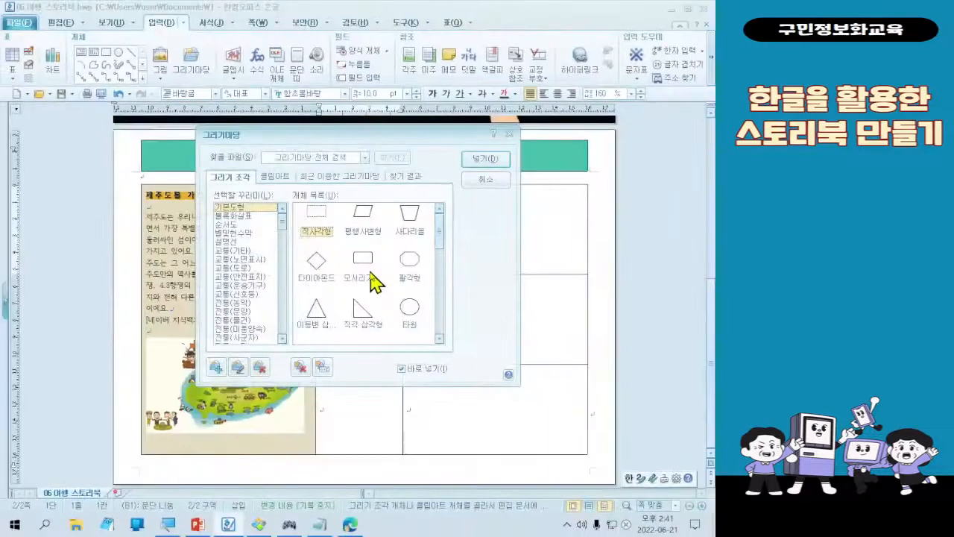
double_click(418, 324)
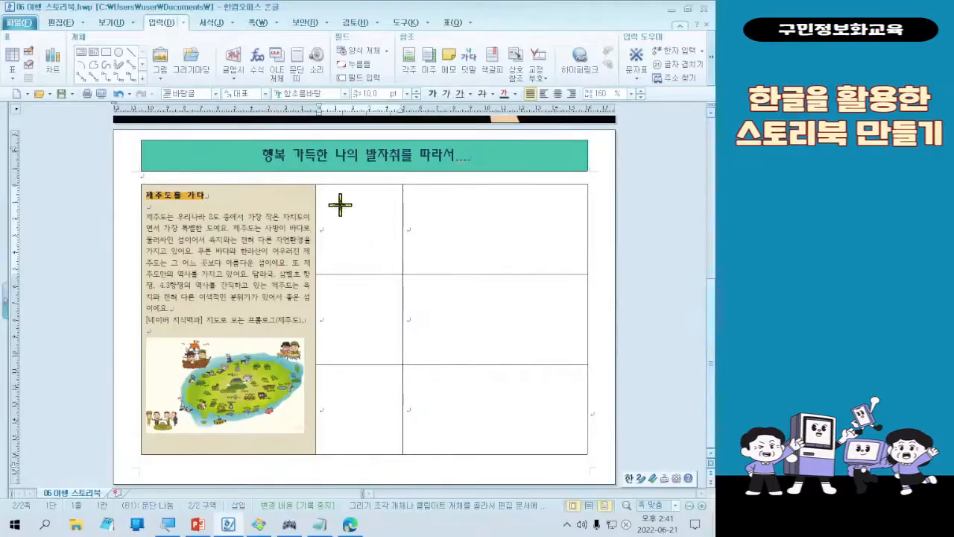
drag(330, 192, 429, 252)
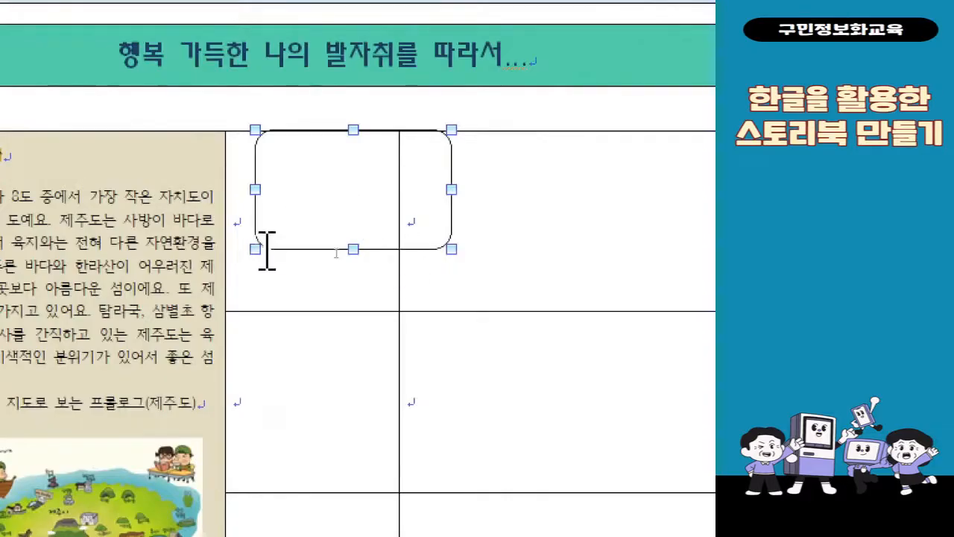
Open the rounded rectangle's object properties (개체 속성) and set its width and height to 49 mm each
double_click(309, 249)
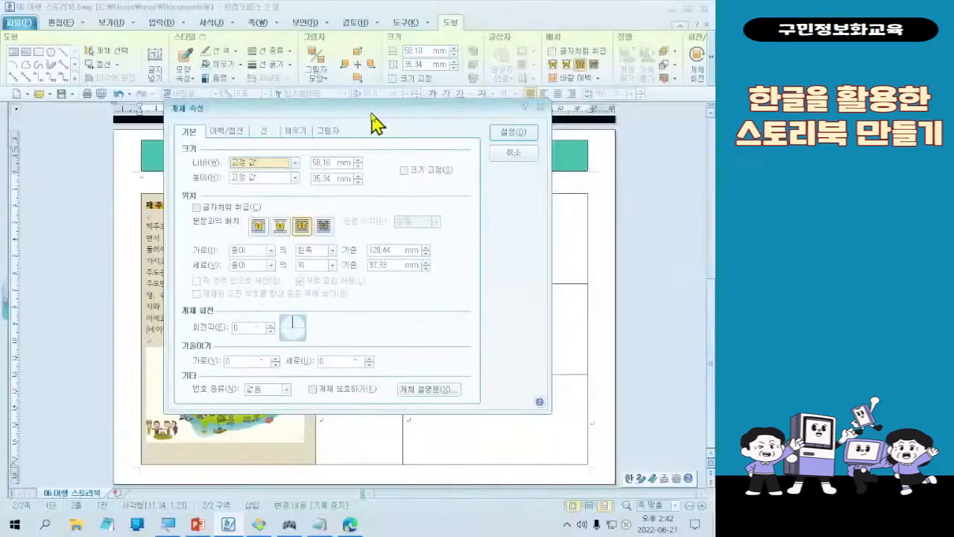
drag(373, 122, 374, 362)
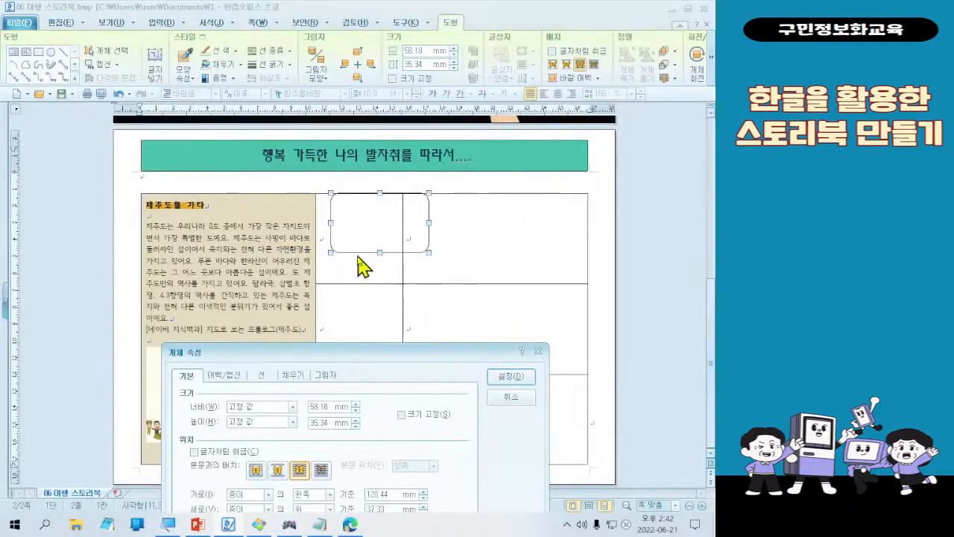
drag(362, 350, 361, 103)
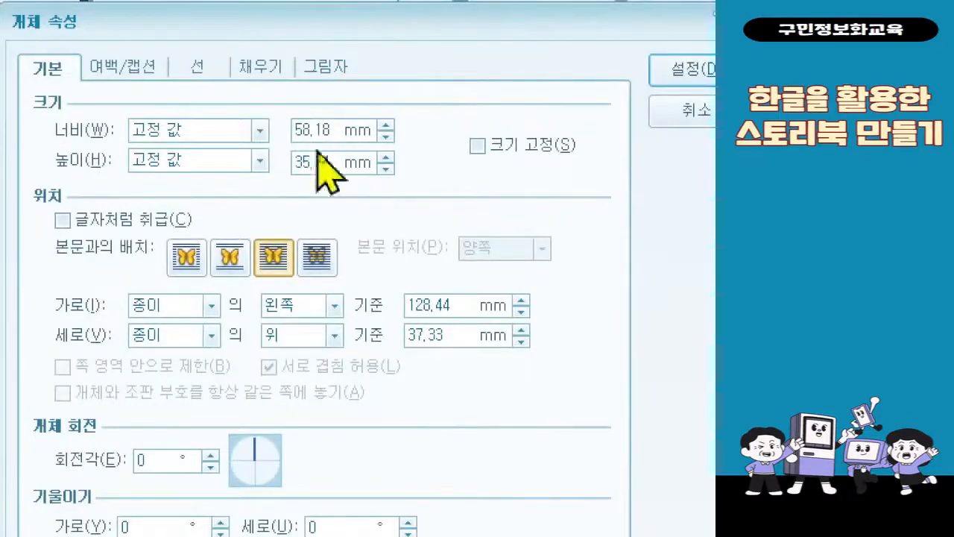
double_click(315, 136)
text(49)
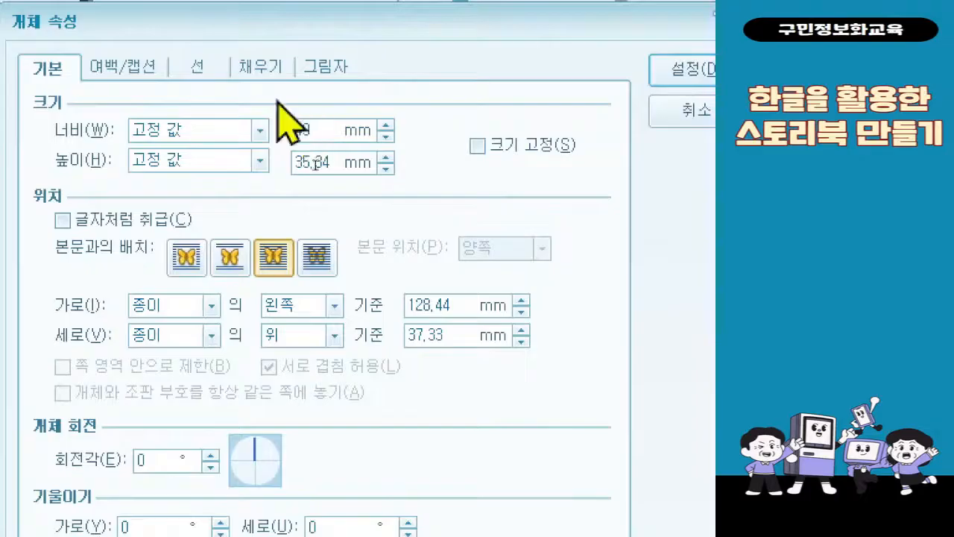
click(302, 170)
text(49)
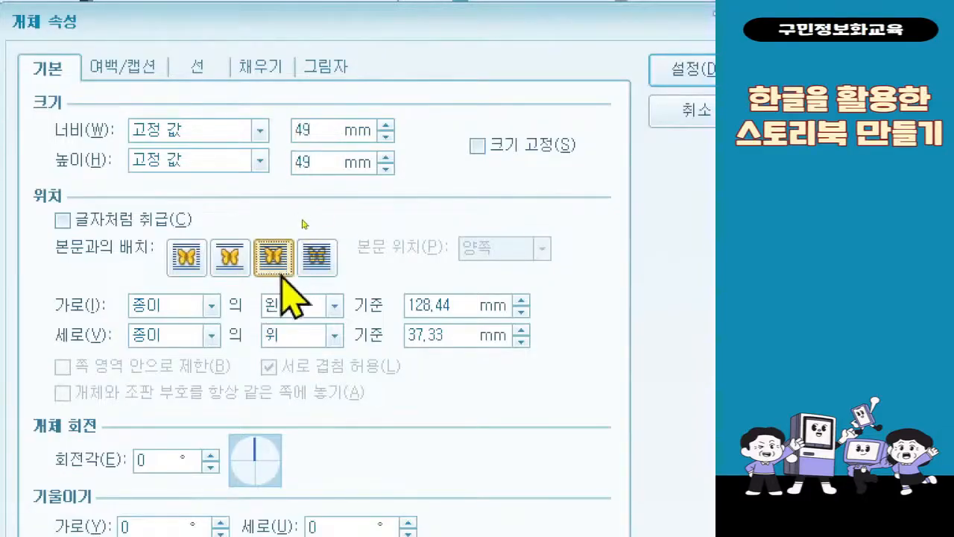
key(ctrl+2)
drag(252, 230, 294, 293)
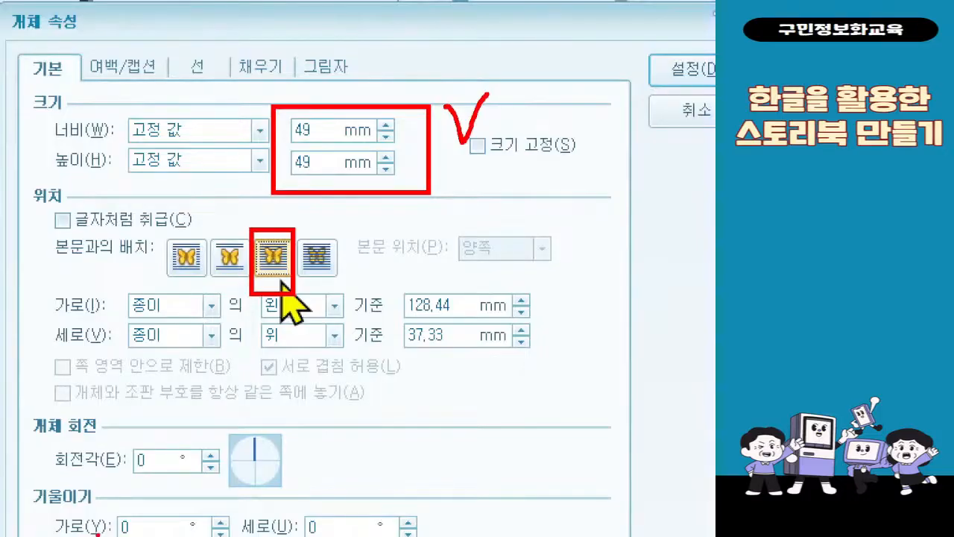
key(Escape)
Remove the rounded rectangle's outline by setting its line type (종류) to 선 없음
click(198, 66)
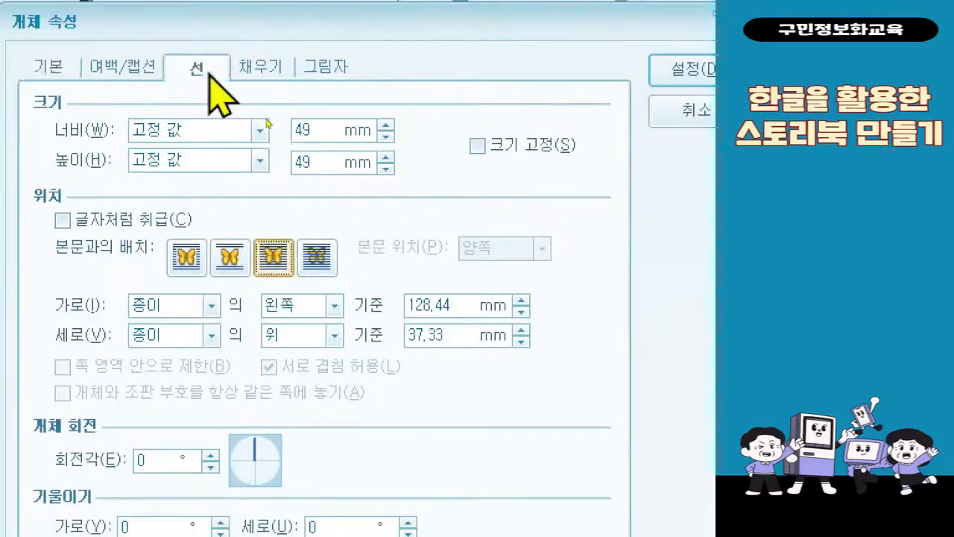
click(436, 134)
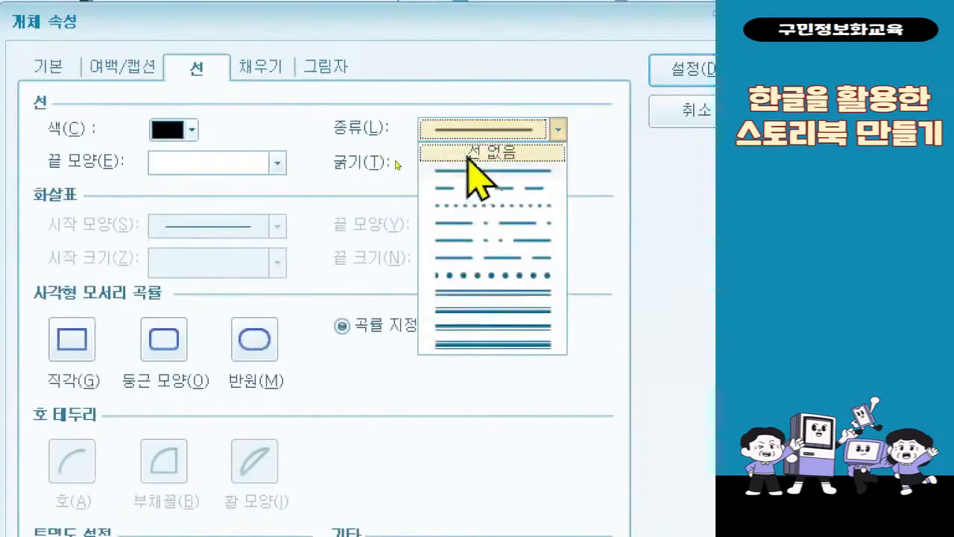
click(469, 154)
drag(326, 108, 566, 148)
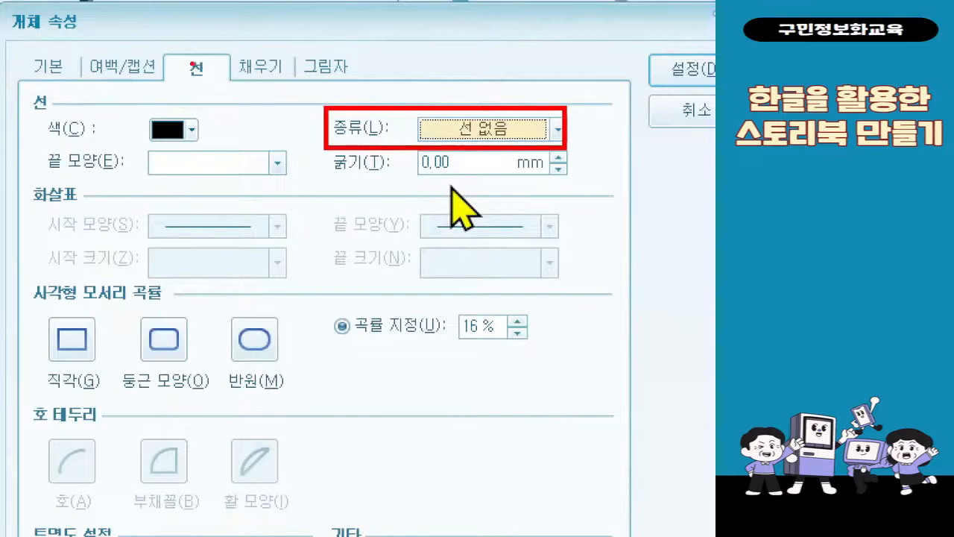
mouse_move(161, 44)
mouse_down()
mouse_move(225, 100)
mouse_move(238, 99)
mouse_up()
drag(326, 130, 290, 114)
drag(240, 93, 327, 133)
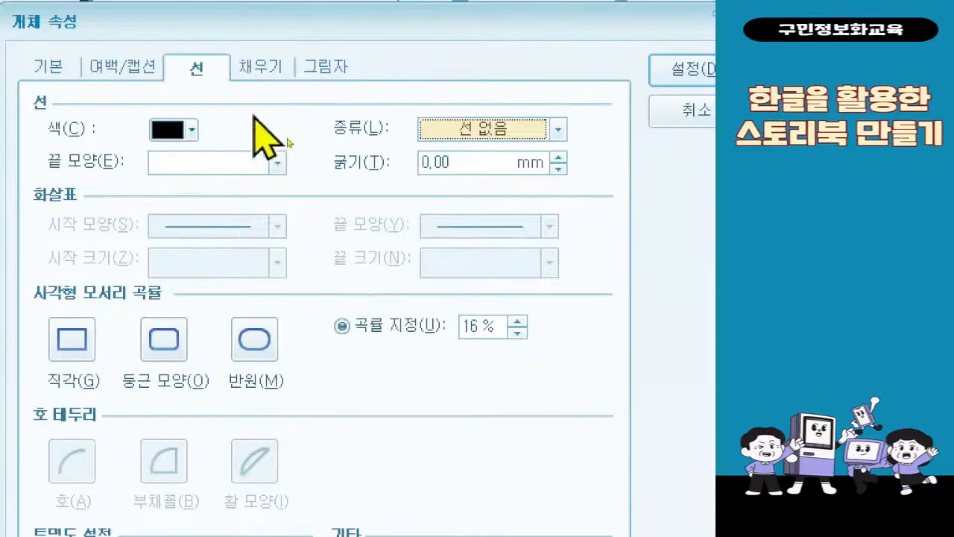
Enable the picture fill (그림) for the rounded rectangle and use the 천지연폭포 image from the 6회차 folder
click(250, 75)
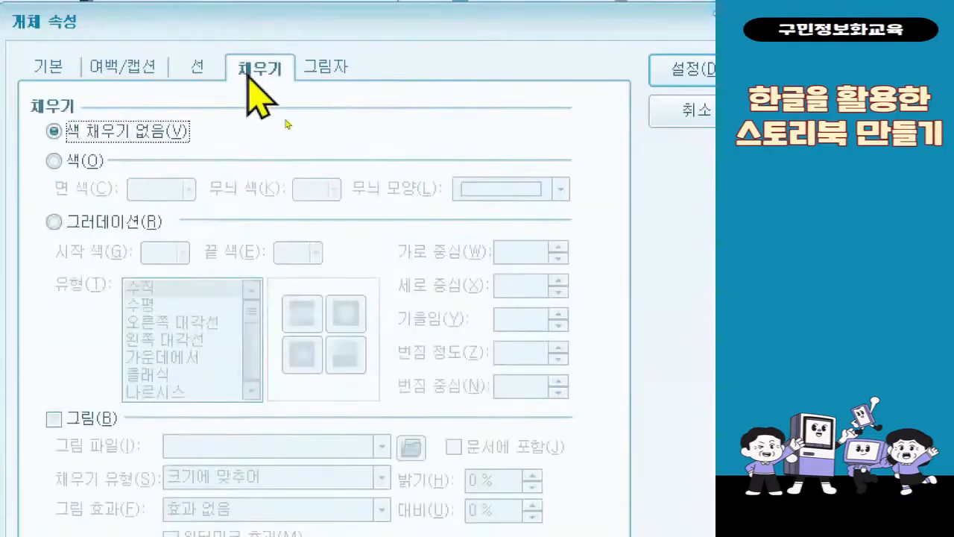
click(105, 421)
mouse_move(212, 42)
mouse_down()
mouse_move(231, 69)
mouse_move(302, 96)
mouse_up()
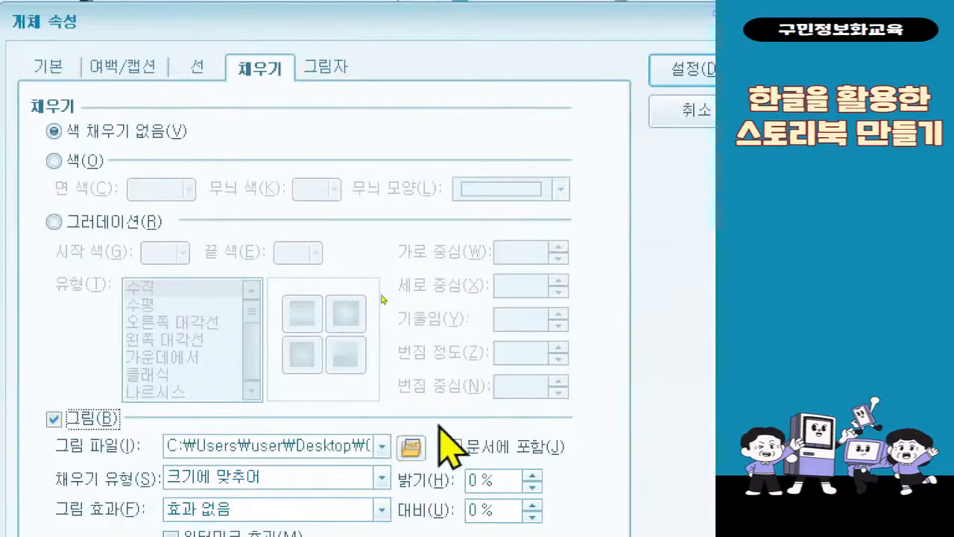
click(416, 448)
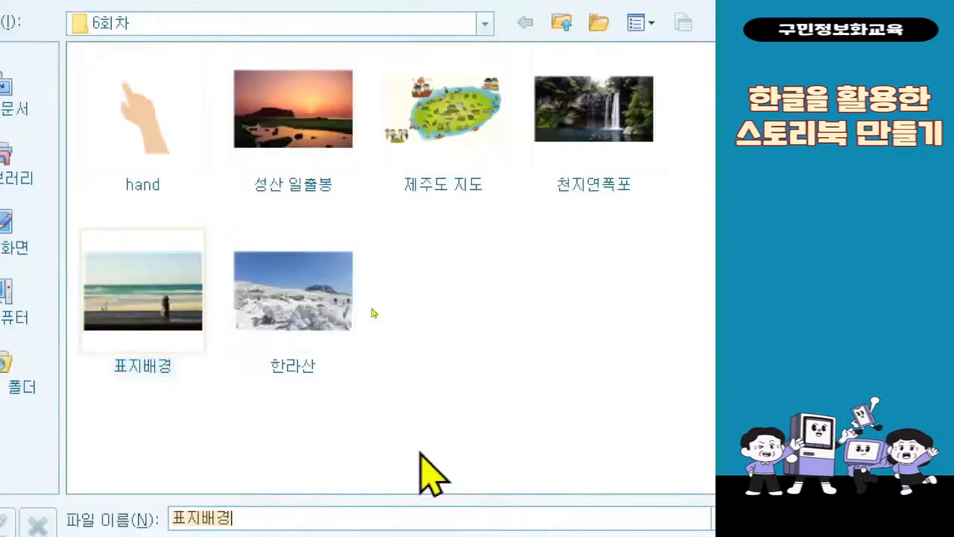
click(560, 177)
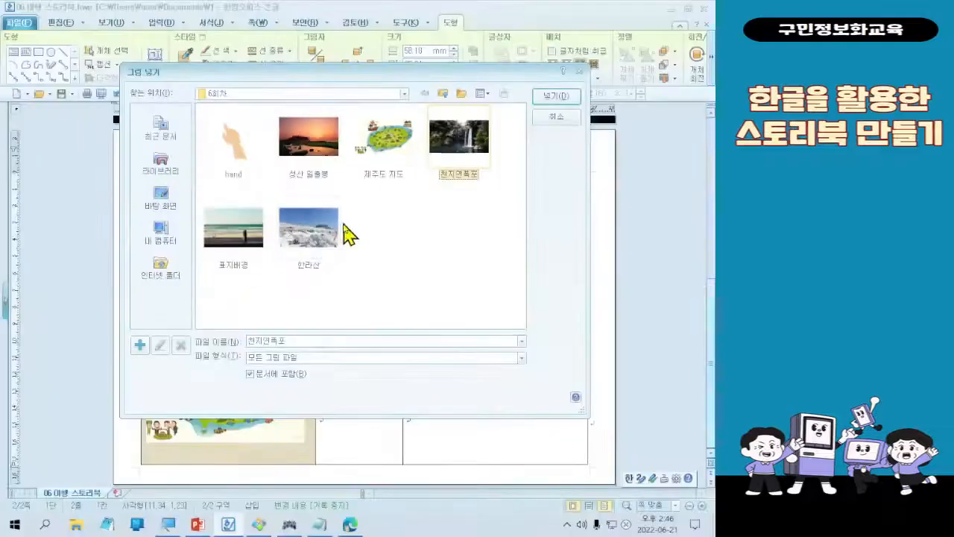
double_click(458, 142)
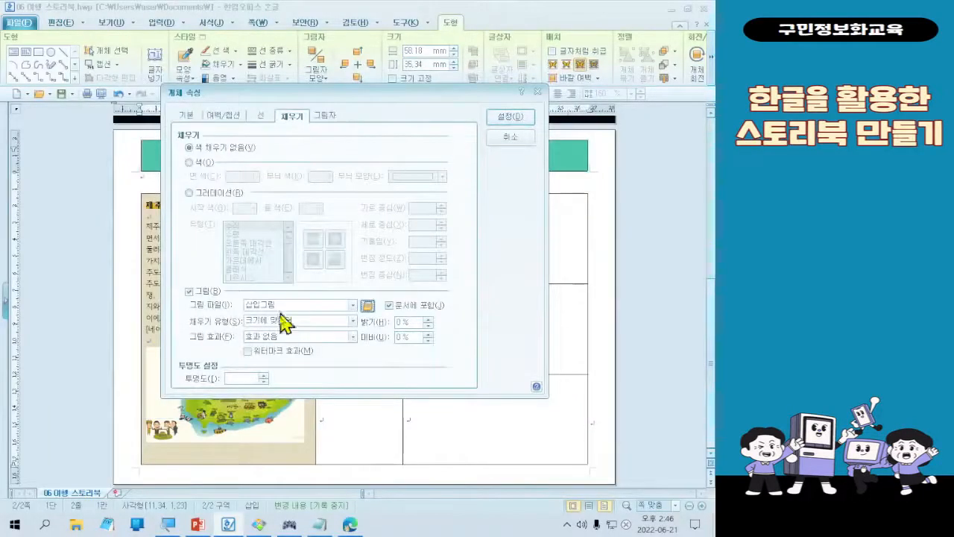
click(367, 305)
double_click(492, 159)
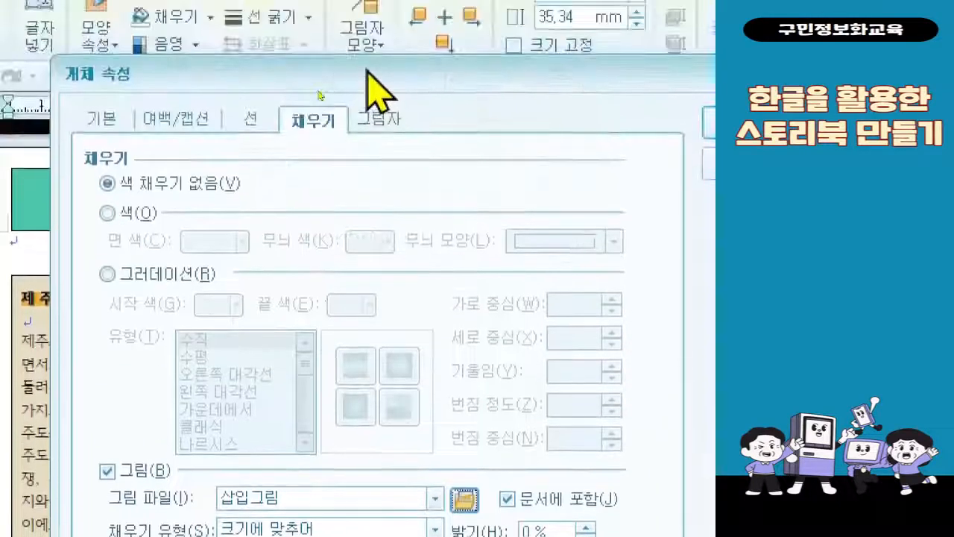
Give the shape a lower-right shadow with a vertical offset (세로 방향 이동) of -0.5 mm and apply the object properties
click(380, 122)
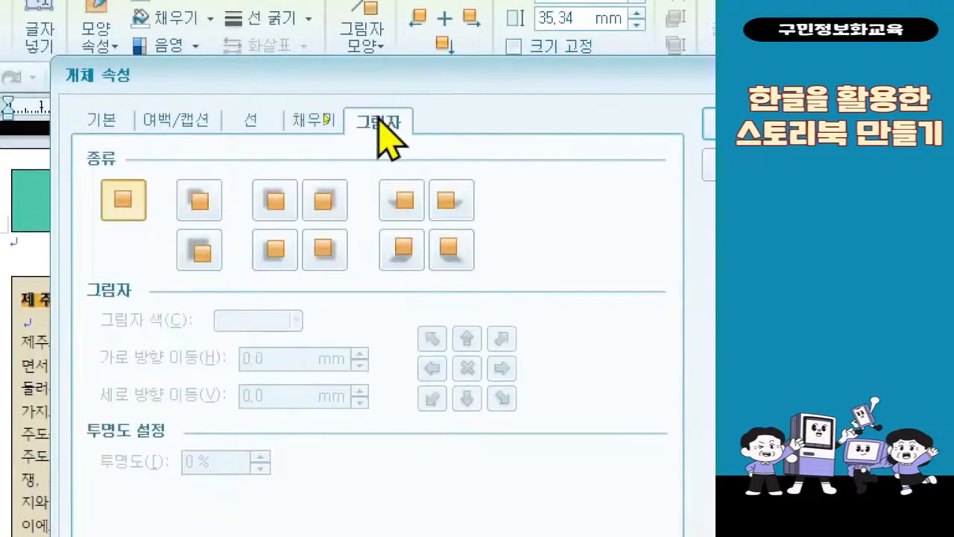
click(343, 237)
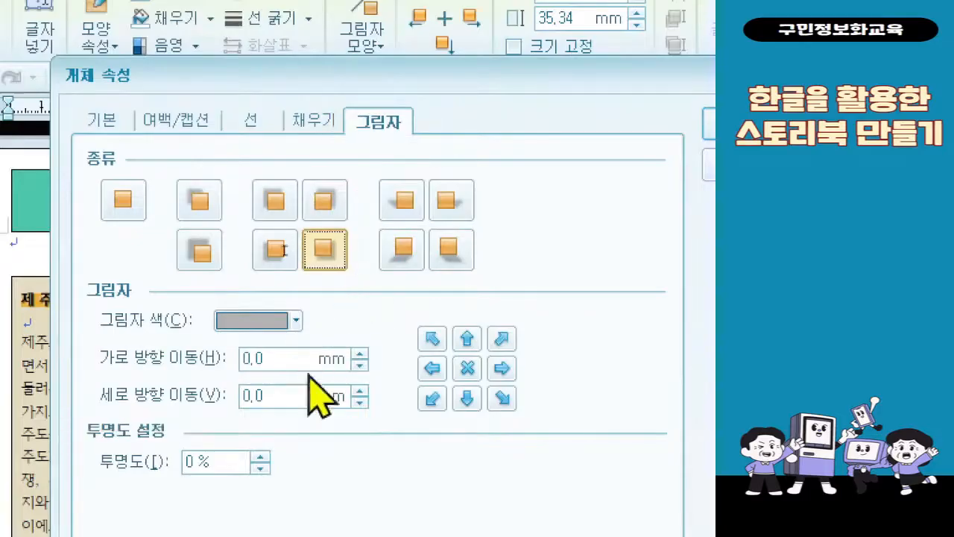
click(297, 399)
text(-)
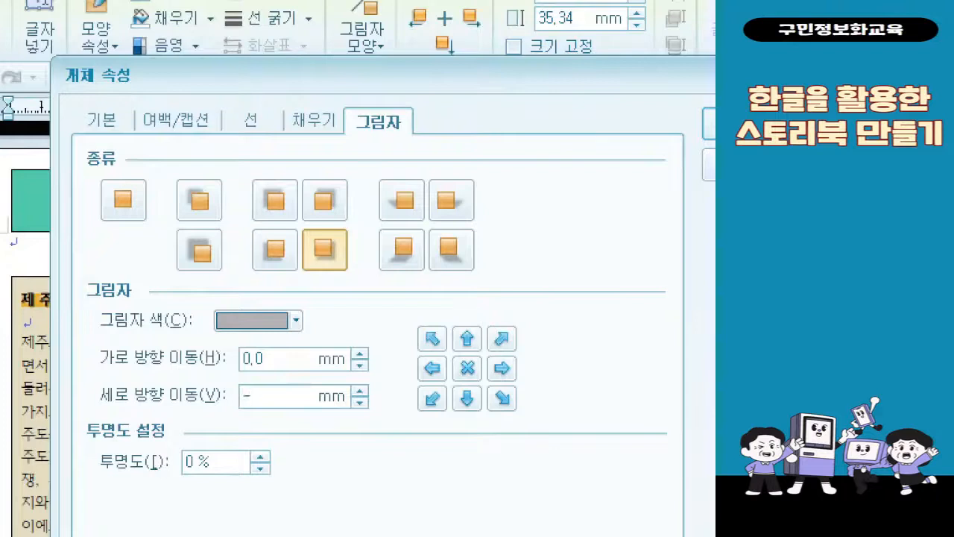
text(0,5)
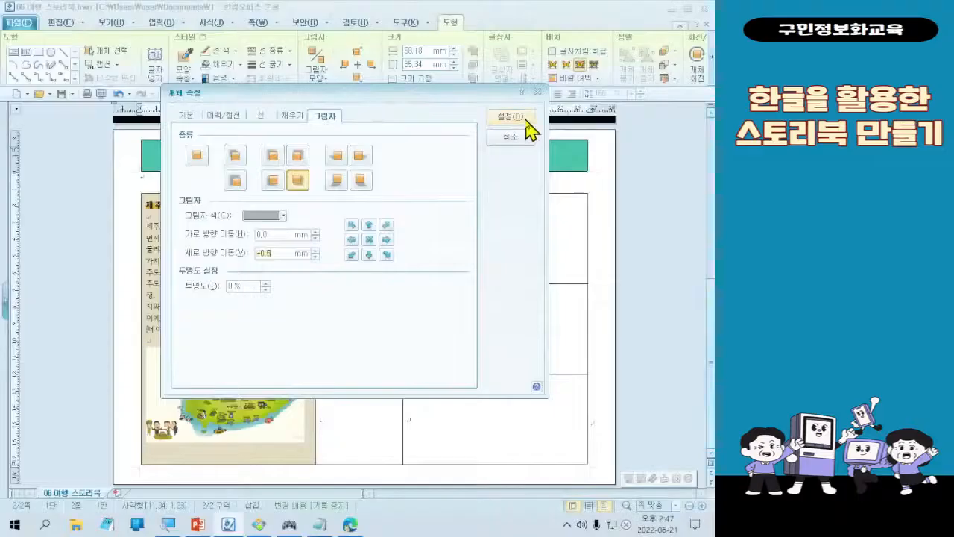
click(527, 120)
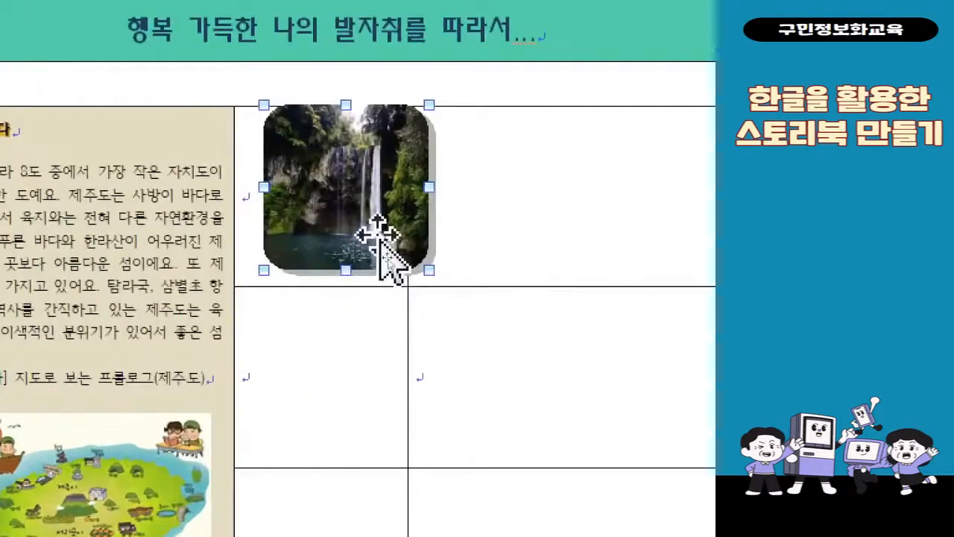
Fit the waterfall shape inside the second column's first cell, widening the column slightly and nudging the shape into place
drag(387, 258, 356, 250)
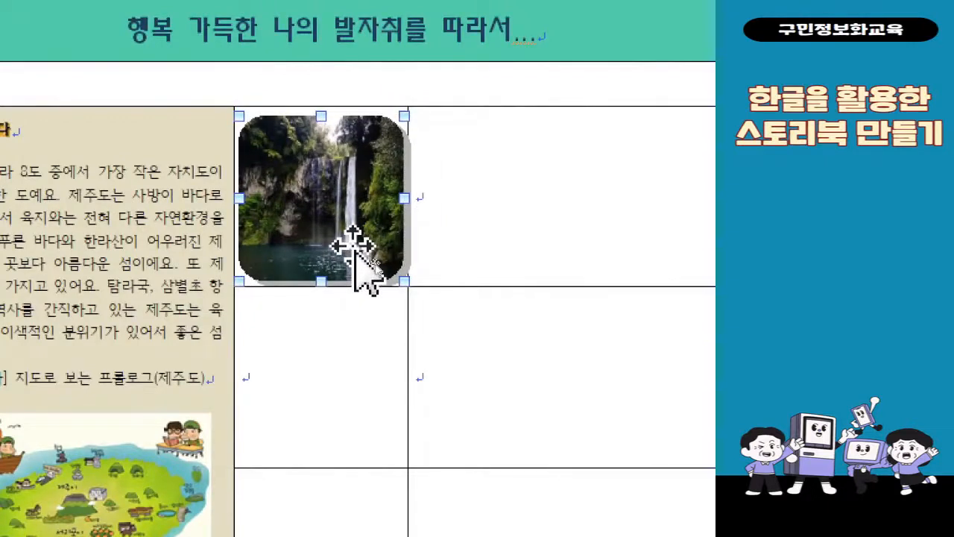
drag(409, 331, 421, 332)
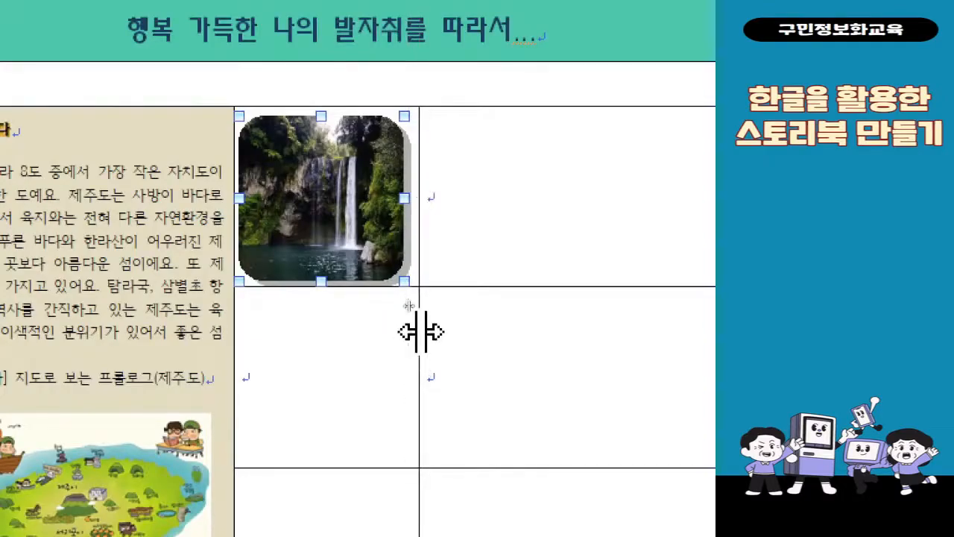
drag(366, 256, 371, 239)
key(Left)
key(Left)
key(Left)
key(Left)
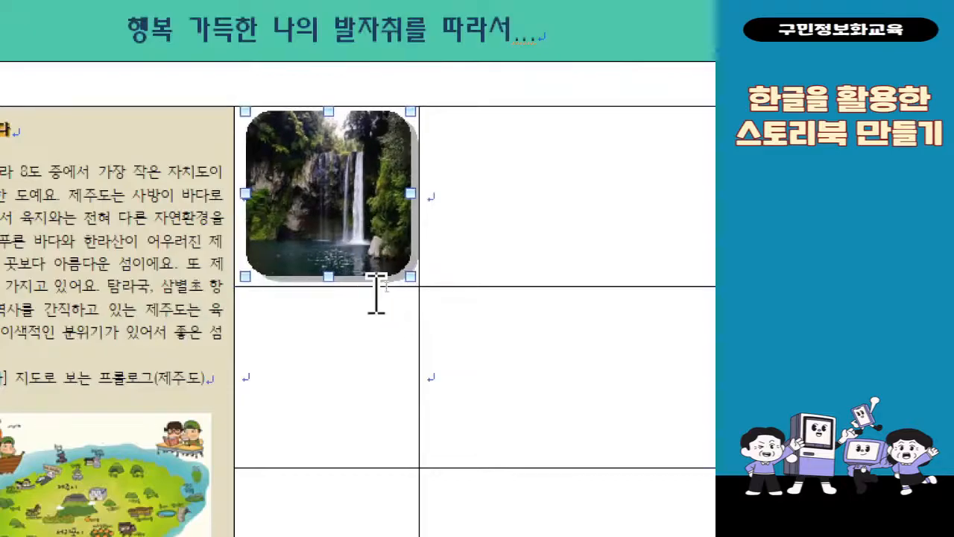
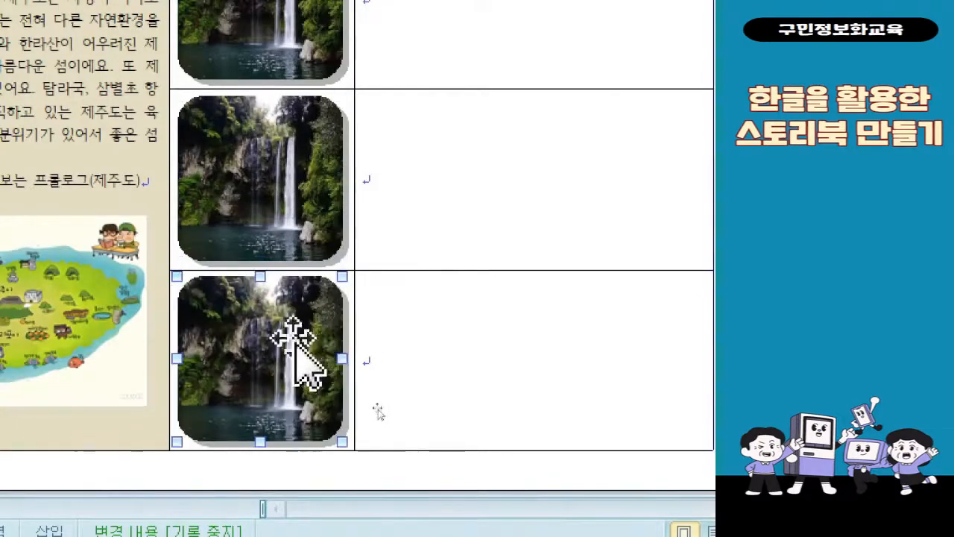
scroll(302, 358, down, 1)
scroll(296, 319, up, 3)
scroll(296, 318, down, 4)
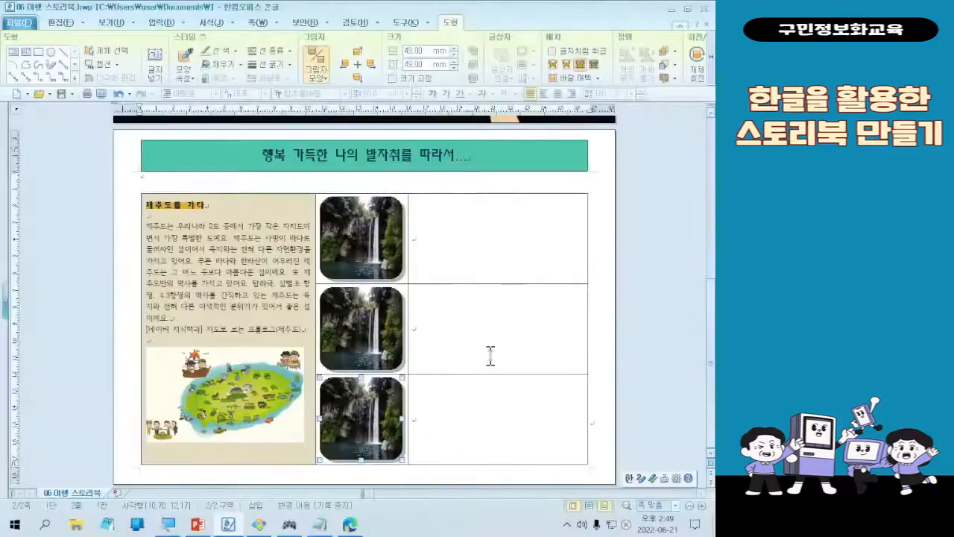
Replace the picture fill of the shape in the second column's middle cell with the 성산 일출봉 image from the 6회차 folder
click(389, 350)
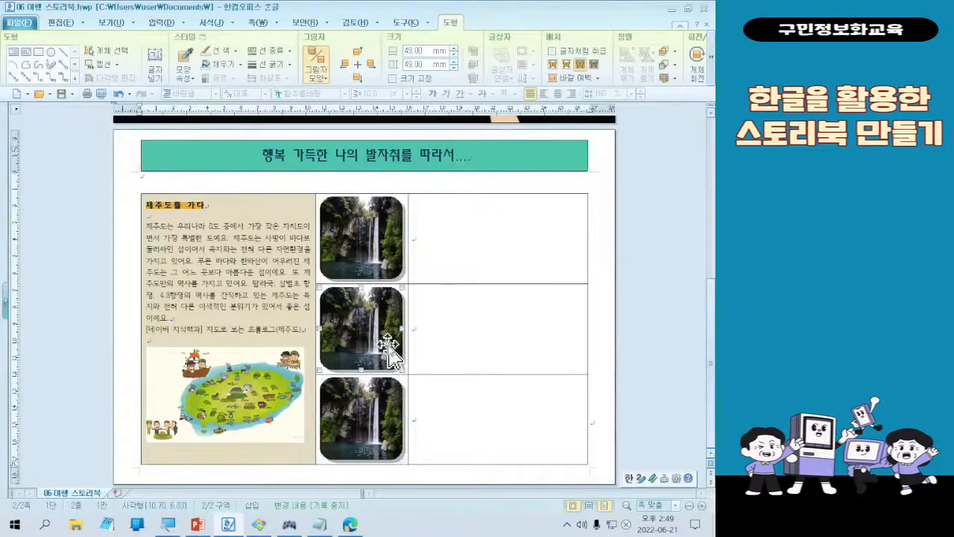
click(391, 351)
double_click(390, 351)
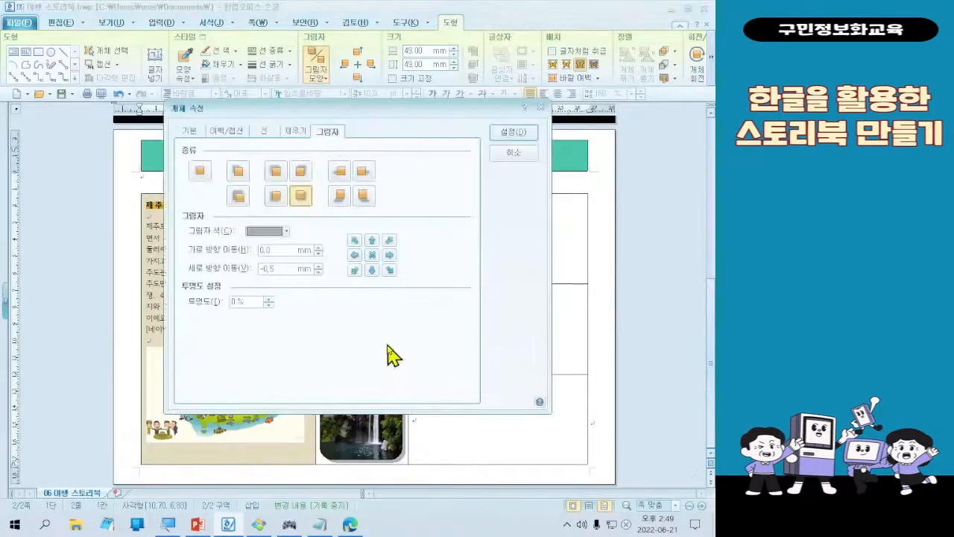
click(294, 132)
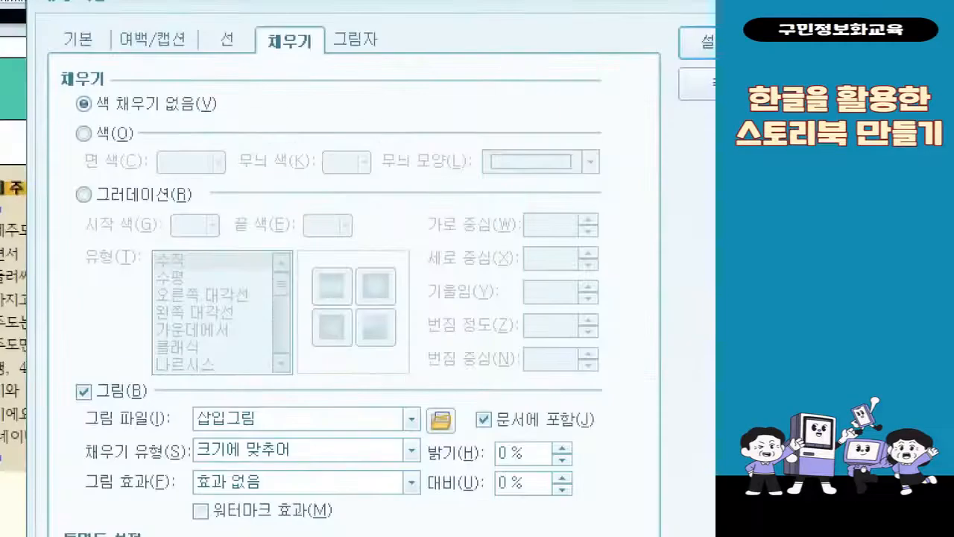
mouse_move(248, 20)
mouse_down()
mouse_move(357, 72)
mouse_move(331, 62)
mouse_up()
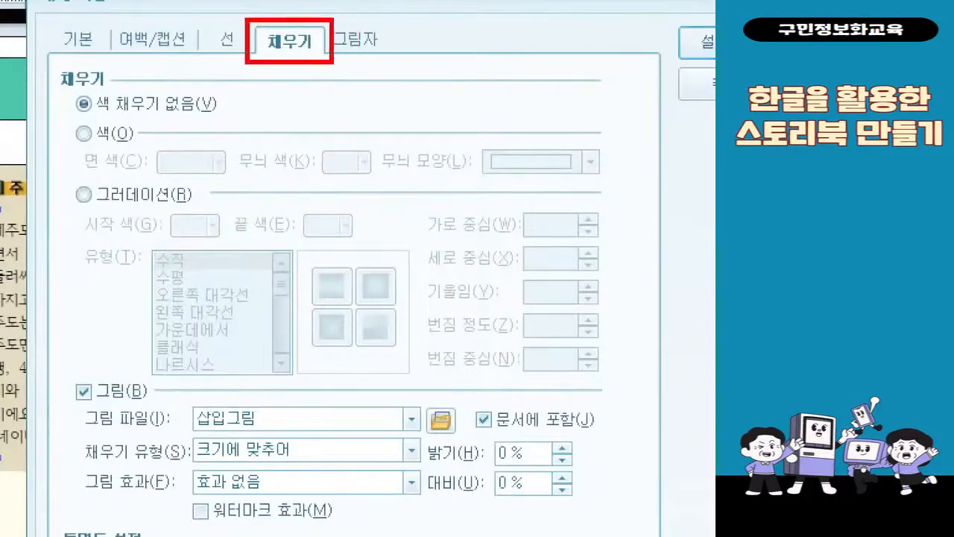
mouse_move(406, 393)
mouse_down()
mouse_move(460, 415)
mouse_move(481, 438)
mouse_move(426, 397)
mouse_move(315, 132)
mouse_move(313, 68)
mouse_up()
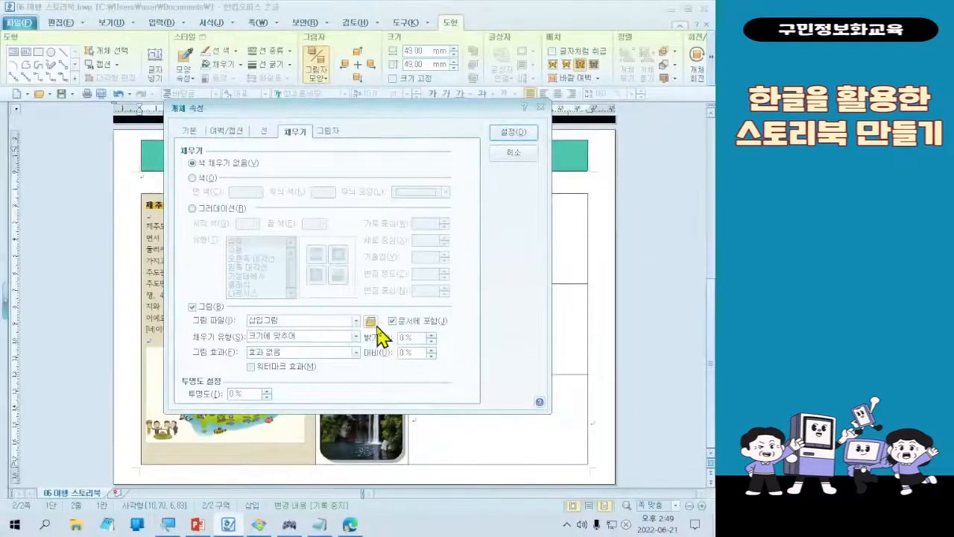
click(441, 420)
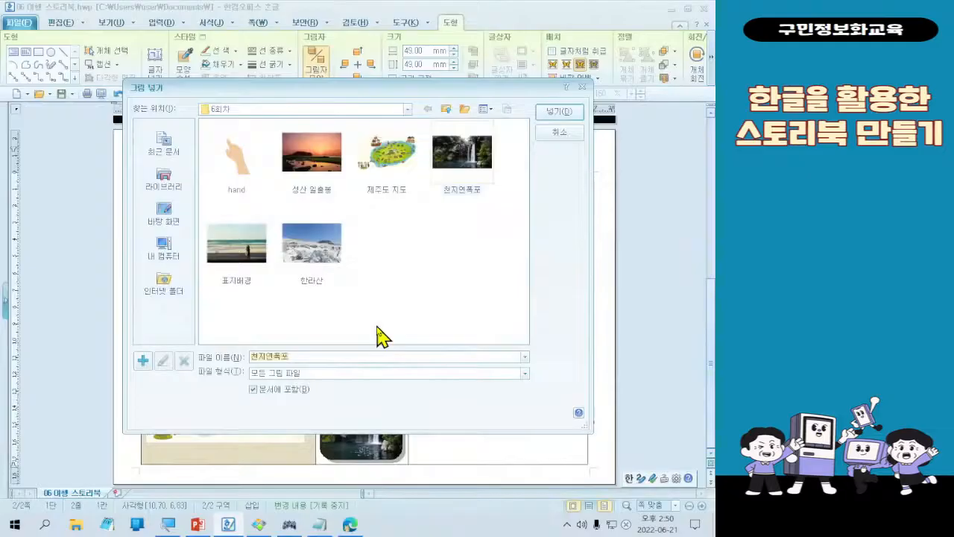
click(326, 170)
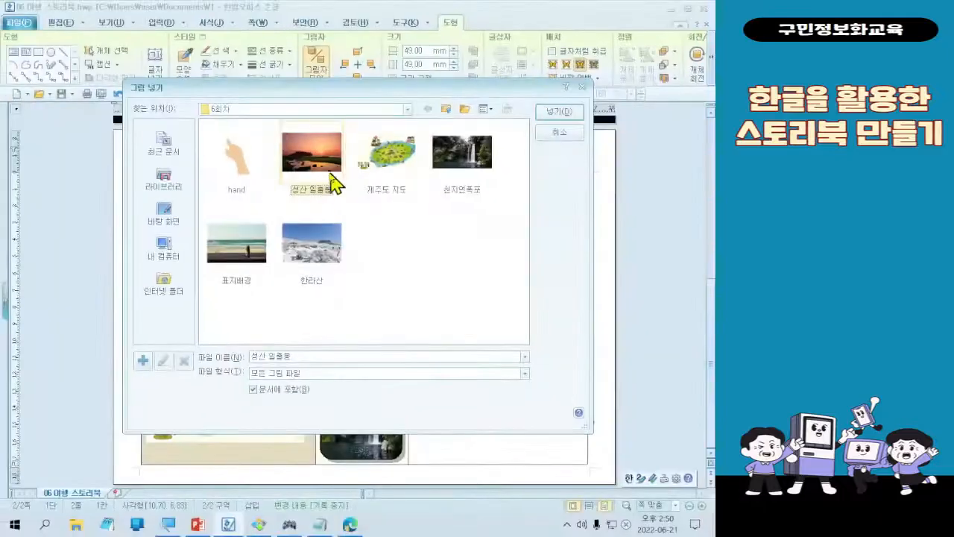
double_click(345, 198)
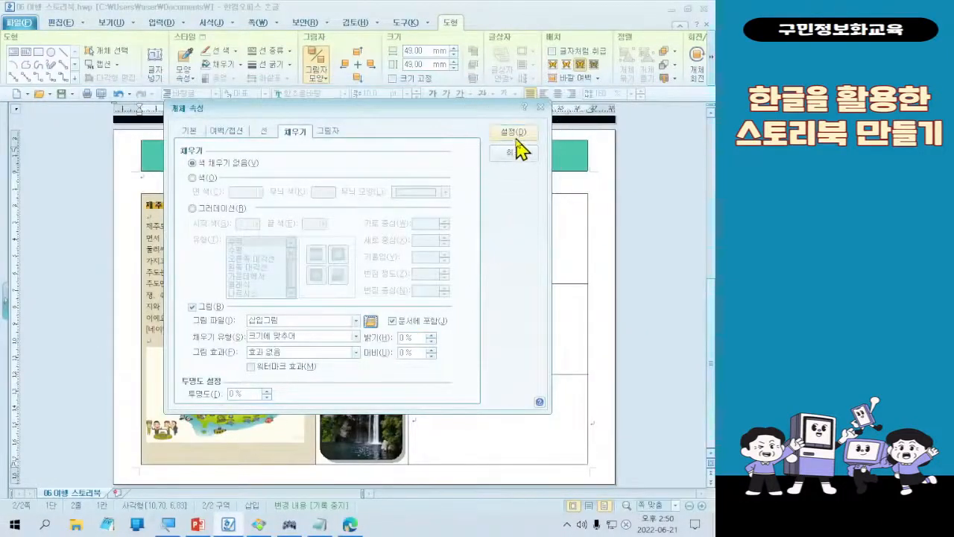
click(516, 139)
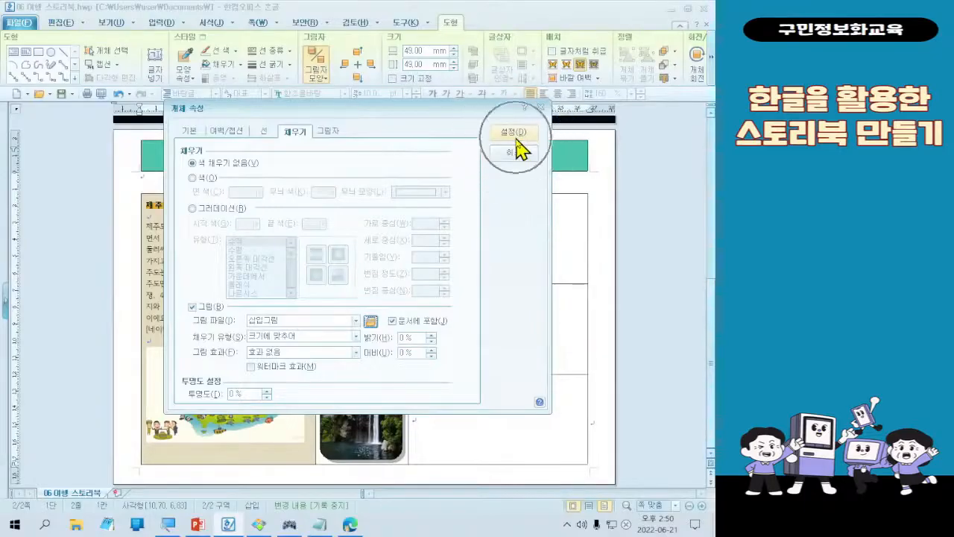
Replace the picture fill of the shape in the second column's last cell with the 한라산 image from the 6회차 folder
click(355, 439)
click(357, 442)
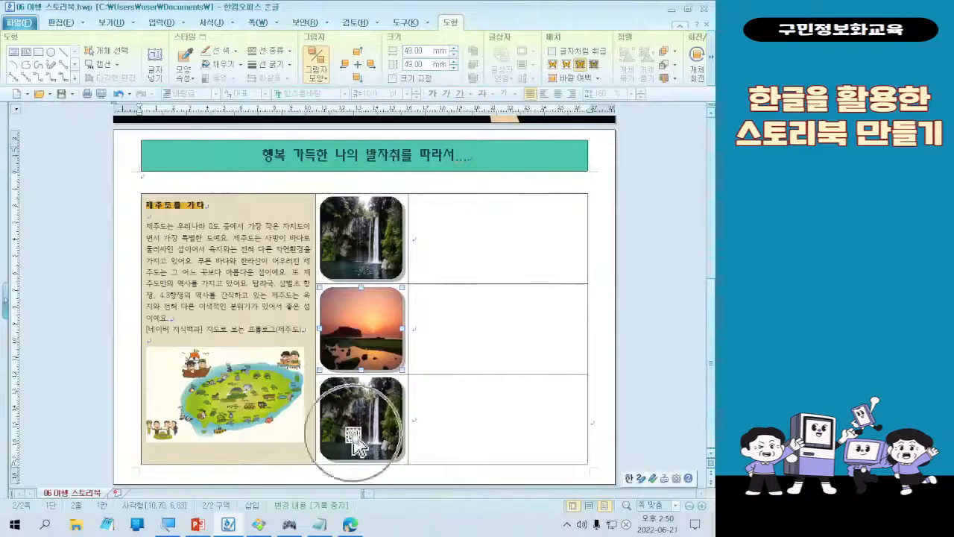
double_click(355, 440)
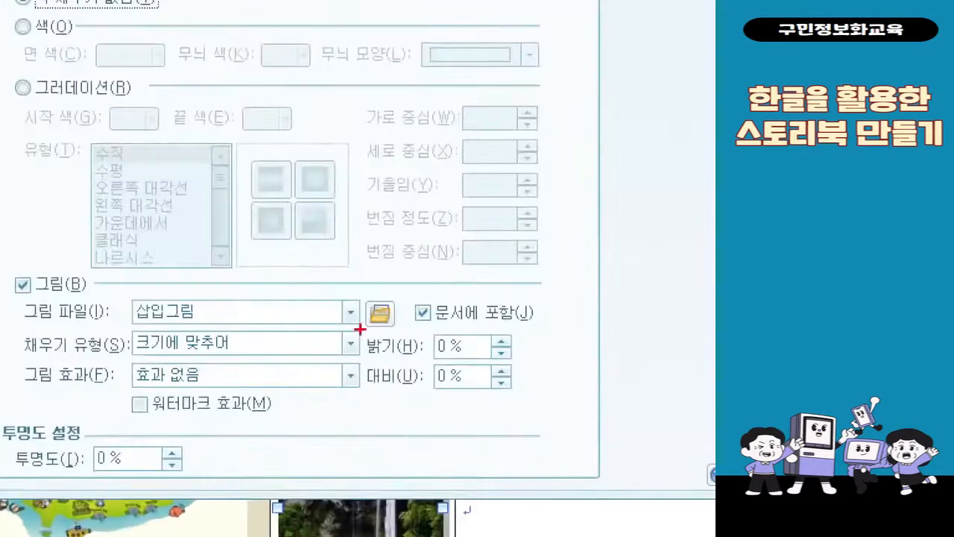
drag(345, 292, 430, 356)
drag(389, 257, 526, 188)
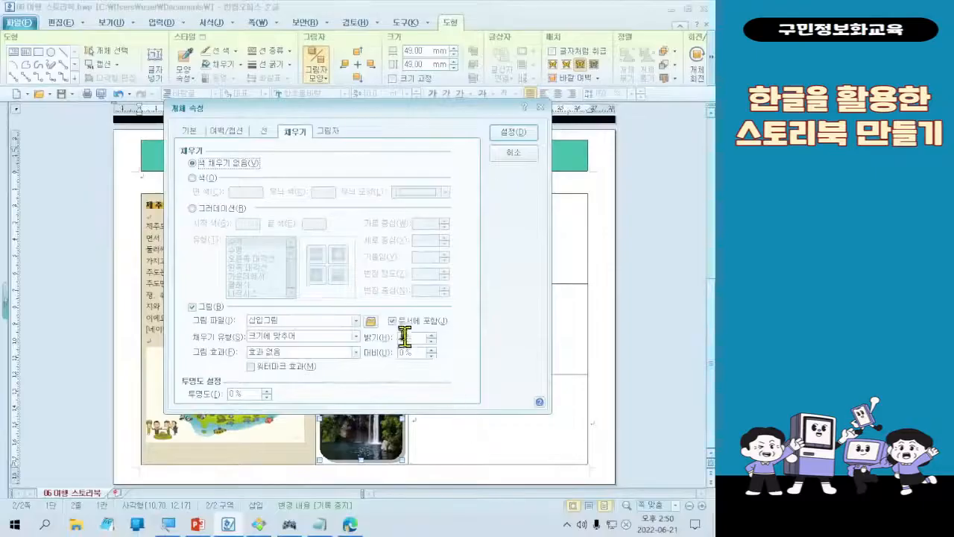
click(371, 322)
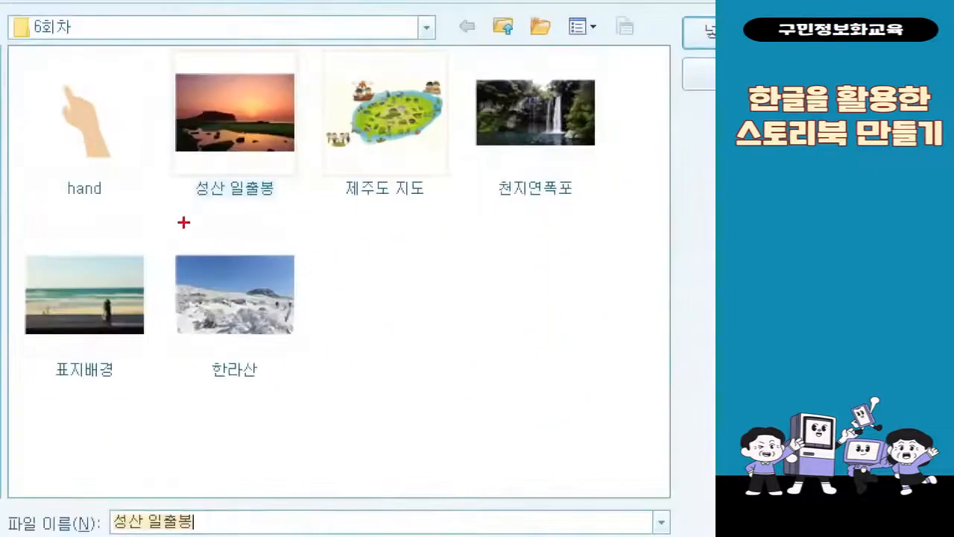
mouse_move(279, 205)
mouse_down()
mouse_move(351, 298)
mouse_move(346, 345)
mouse_move(391, 249)
mouse_up()
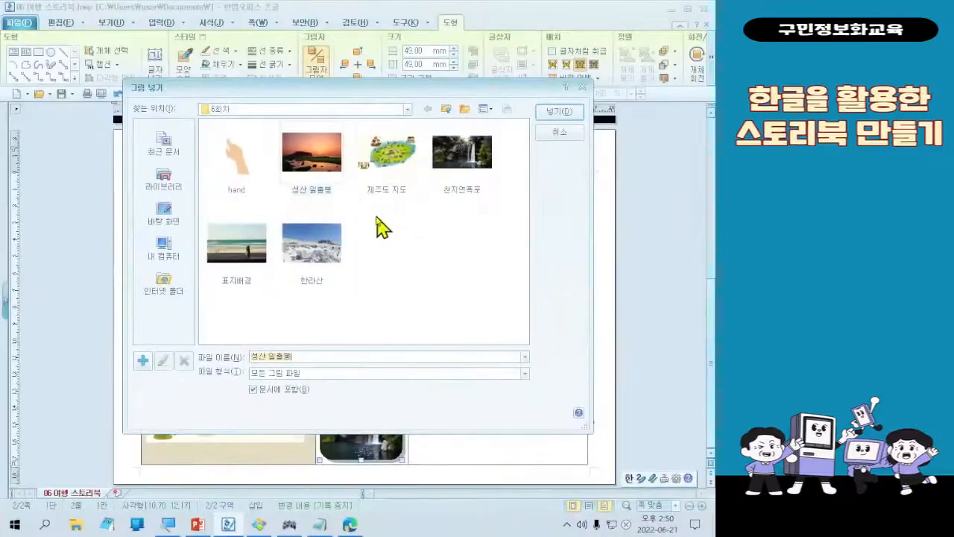
double_click(268, 308)
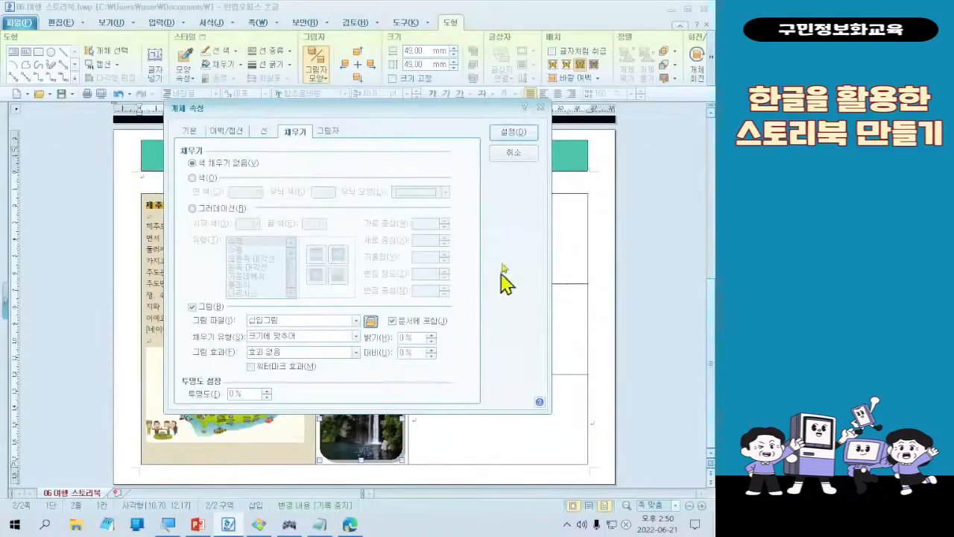
key(ctrl)
key(ctrl)
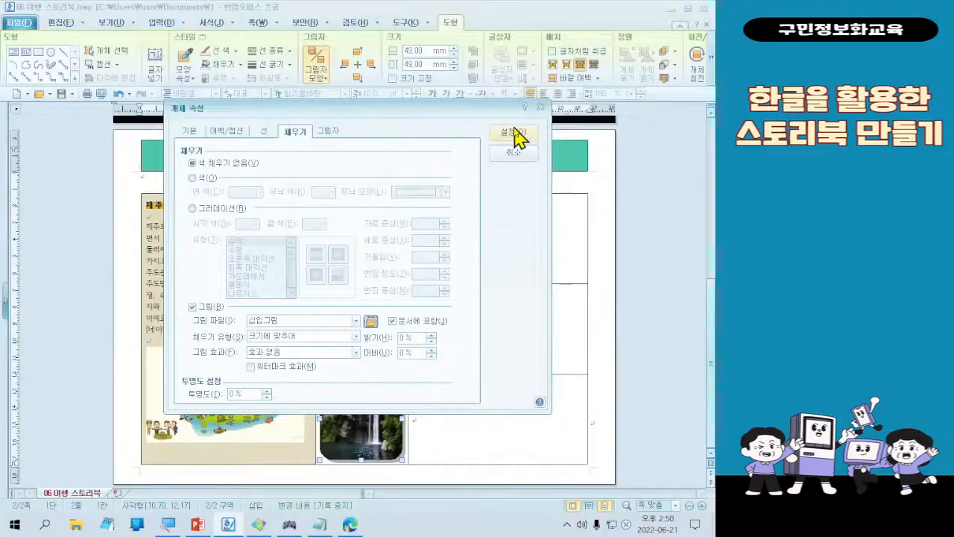
click(516, 134)
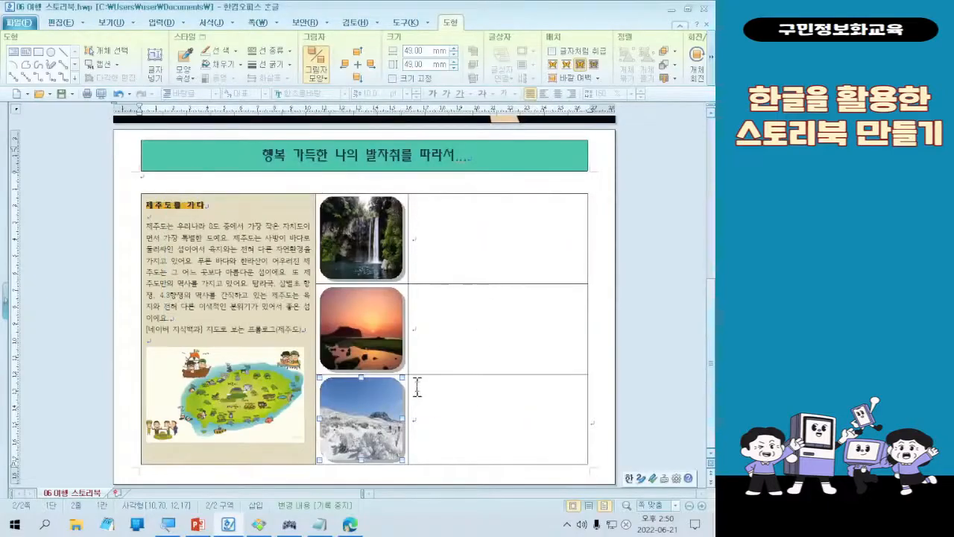
Set the font size of all three empty cells in the third column to 11 pt
click(456, 433)
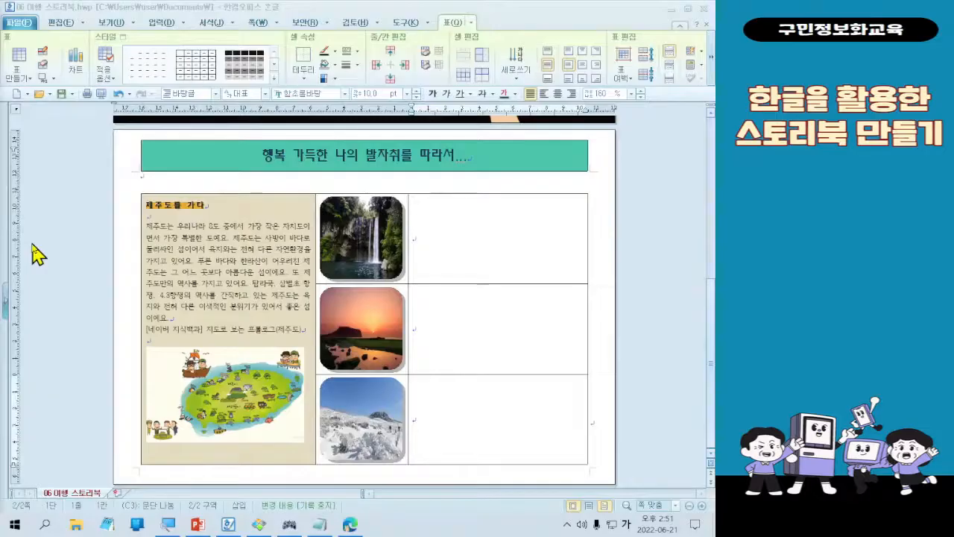
drag(533, 246, 516, 408)
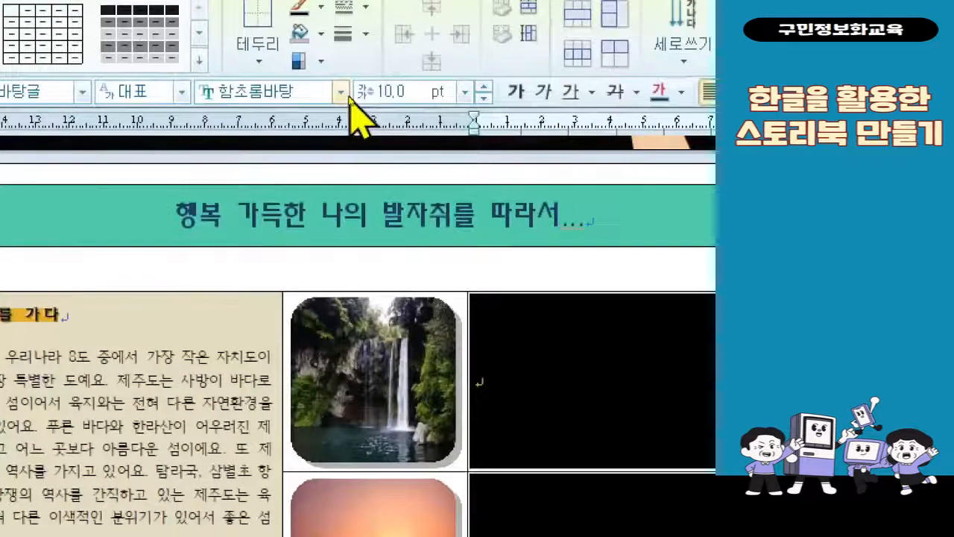
click(466, 97)
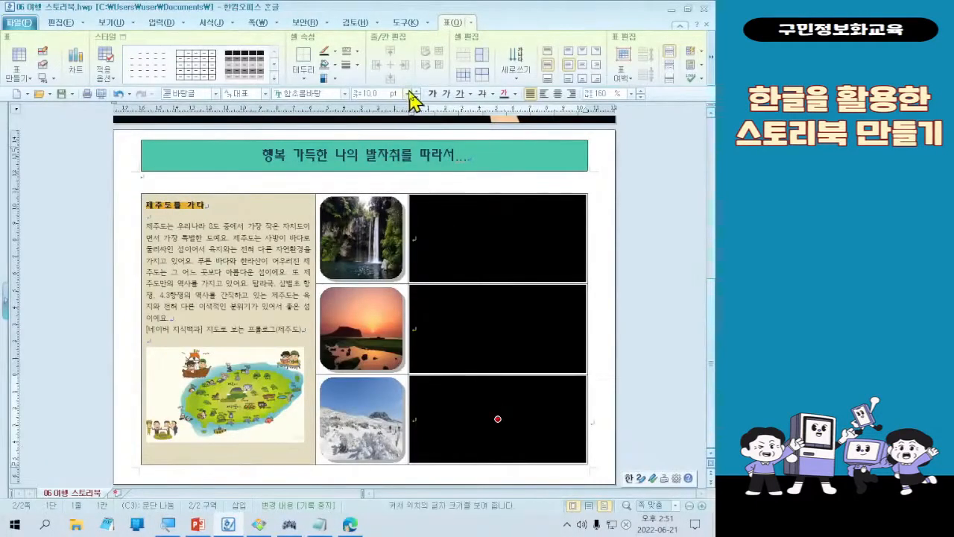
click(408, 94)
click(362, 148)
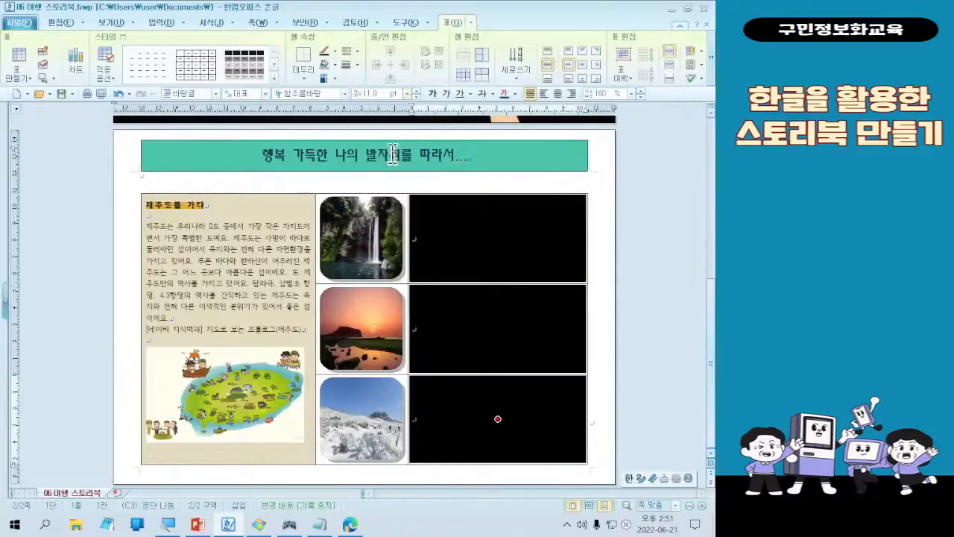
click(500, 248)
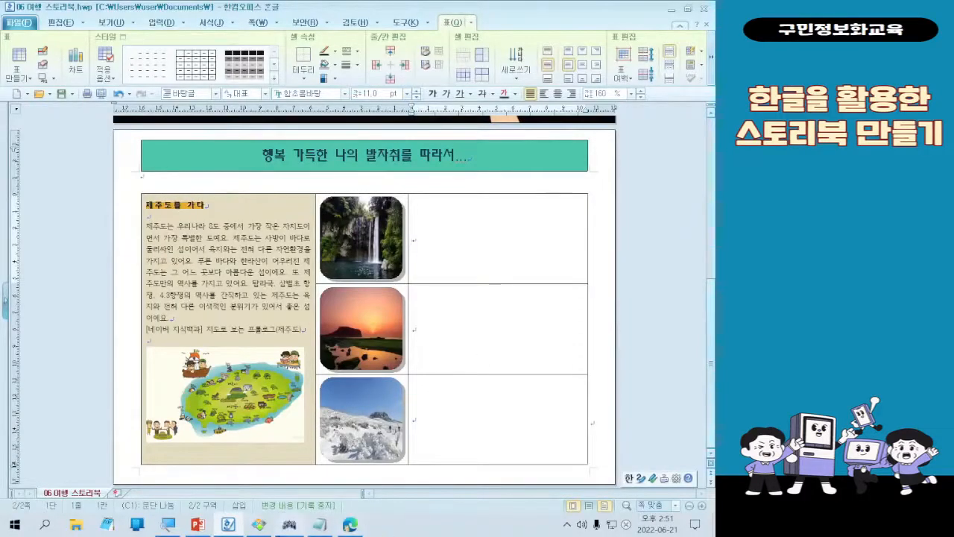
click(289, 524)
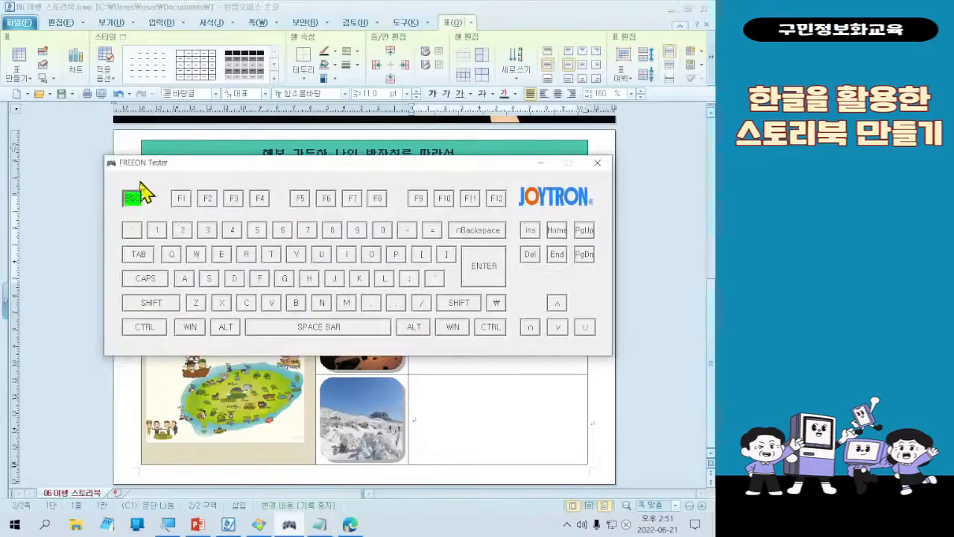
key(Escape)
key(Escape)
key(Escape)
key(Escape)
key(Escape)
key(Escape)
key(Escape)
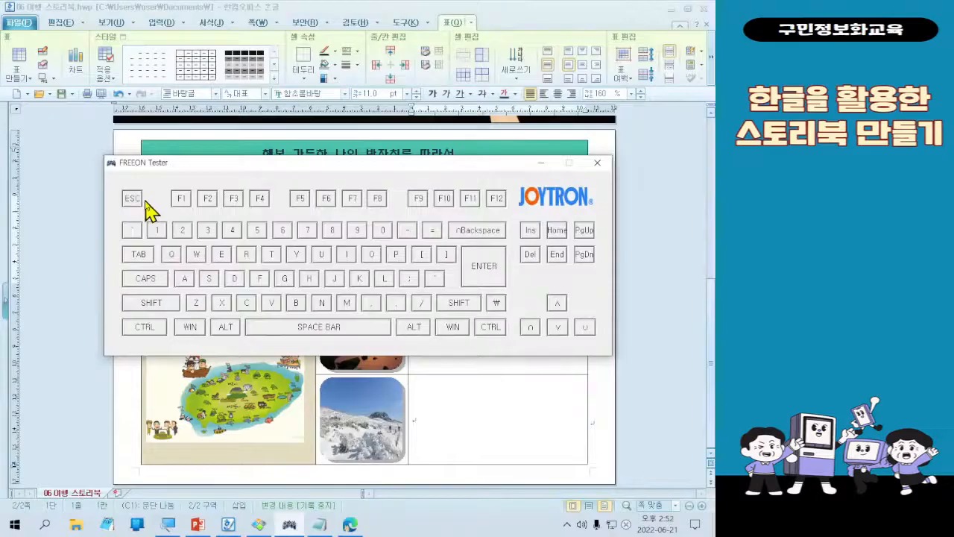
key(Escape)
click(541, 162)
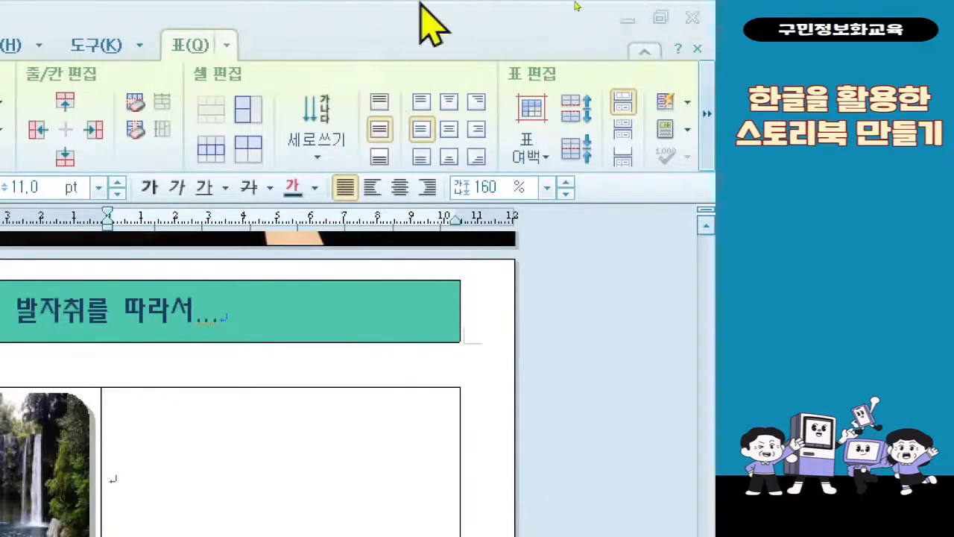
Minimize the document and browser windows and open the 6회차 folder inside the desktop's 예제파일 folder
click(627, 21)
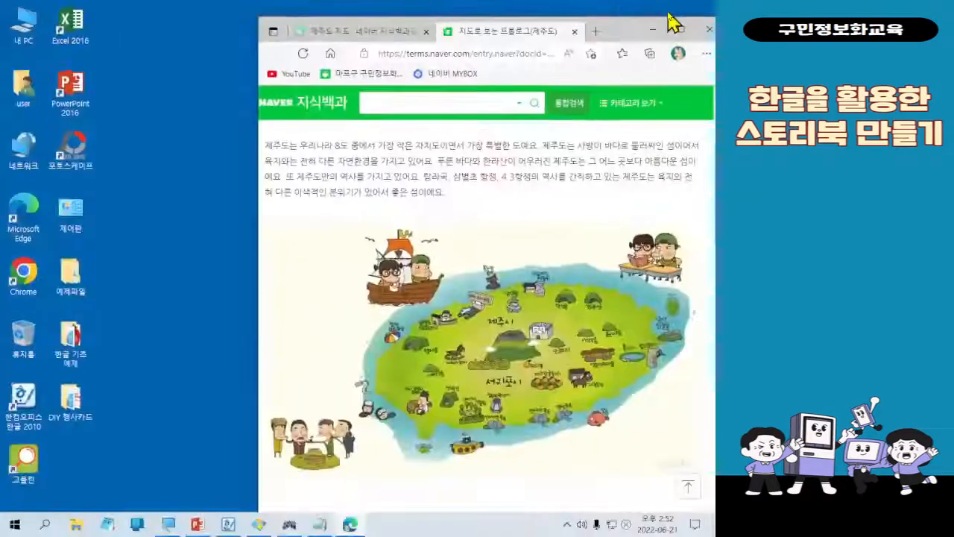
click(590, 58)
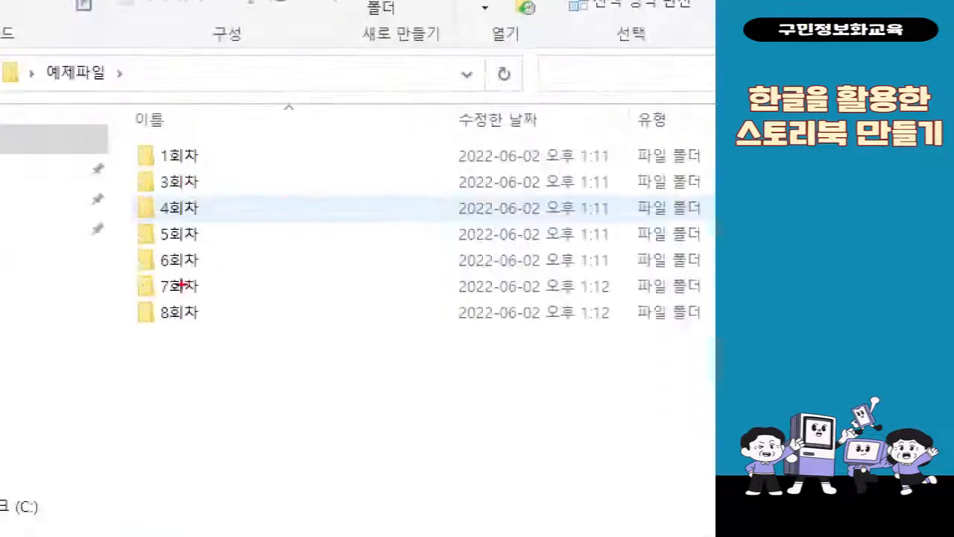
mouse_move(105, 250)
mouse_down()
mouse_move(225, 279)
mouse_move(294, 226)
mouse_up()
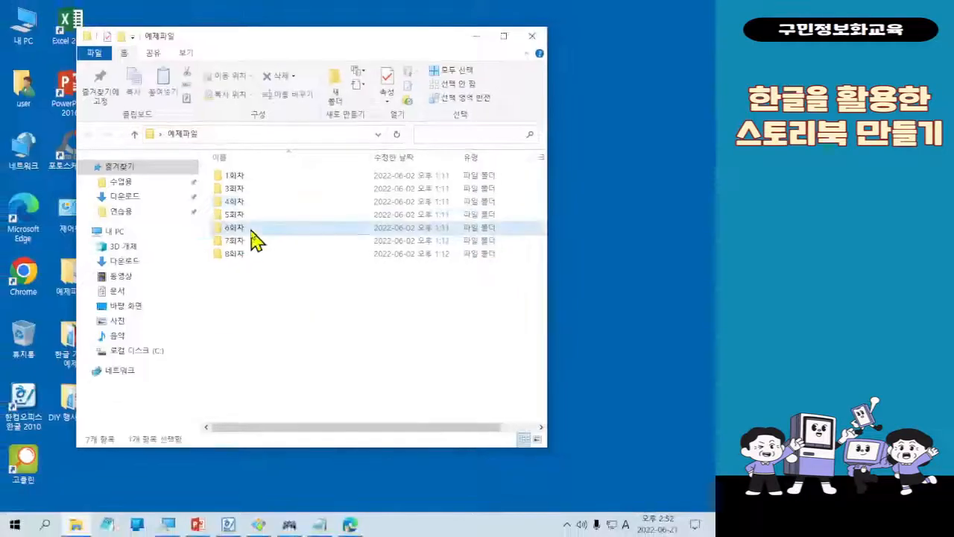
double_click(211, 265)
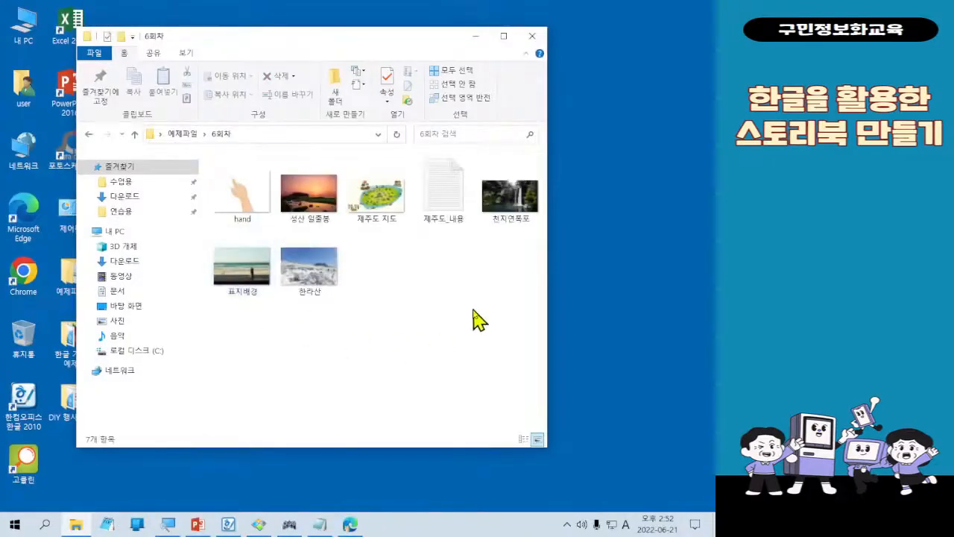
Open the 제주도_내용 text file from the 6회차 folder, then enlarge and reposition its window so the text is readable
key(ctrl+1)
click(459, 198)
drag(379, 154, 513, 323)
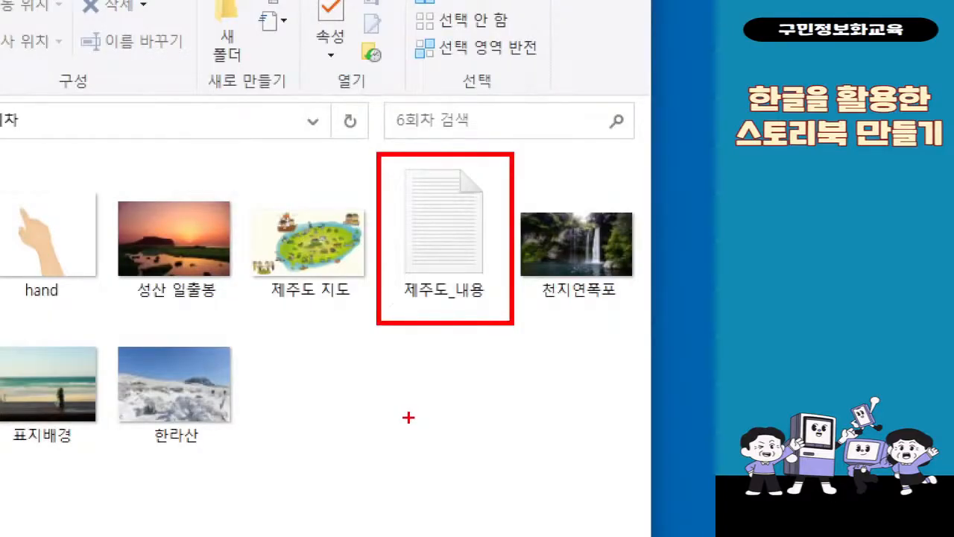
key(Escape)
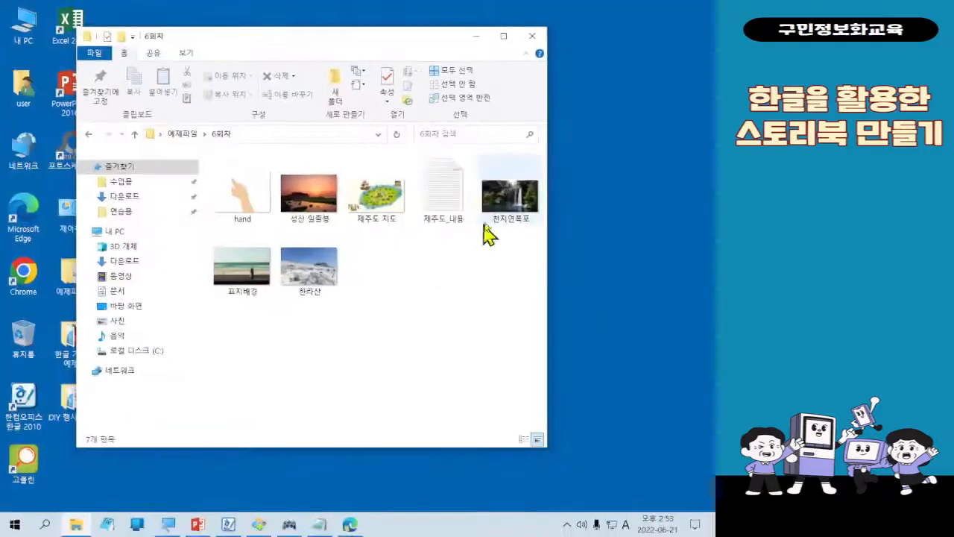
double_click(445, 205)
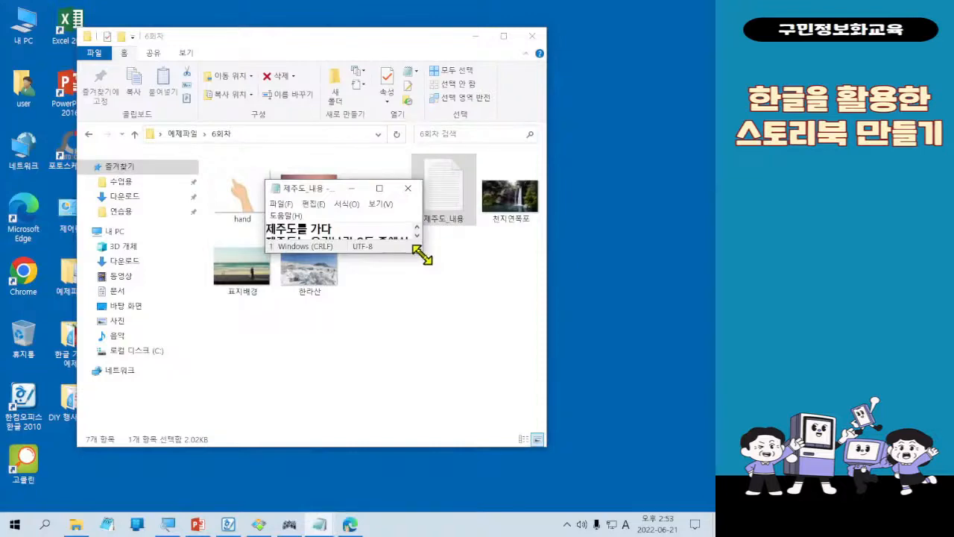
drag(417, 251, 550, 499)
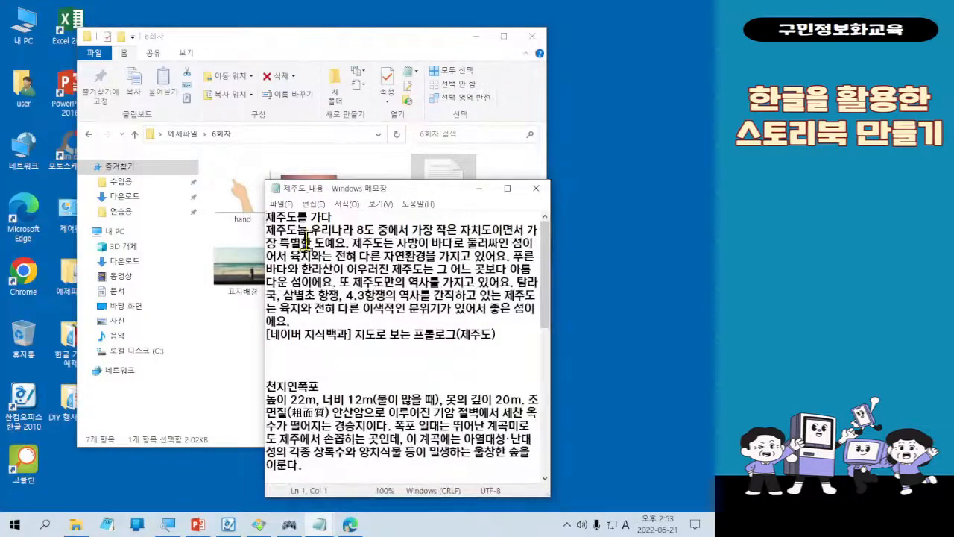
drag(322, 189, 288, 112)
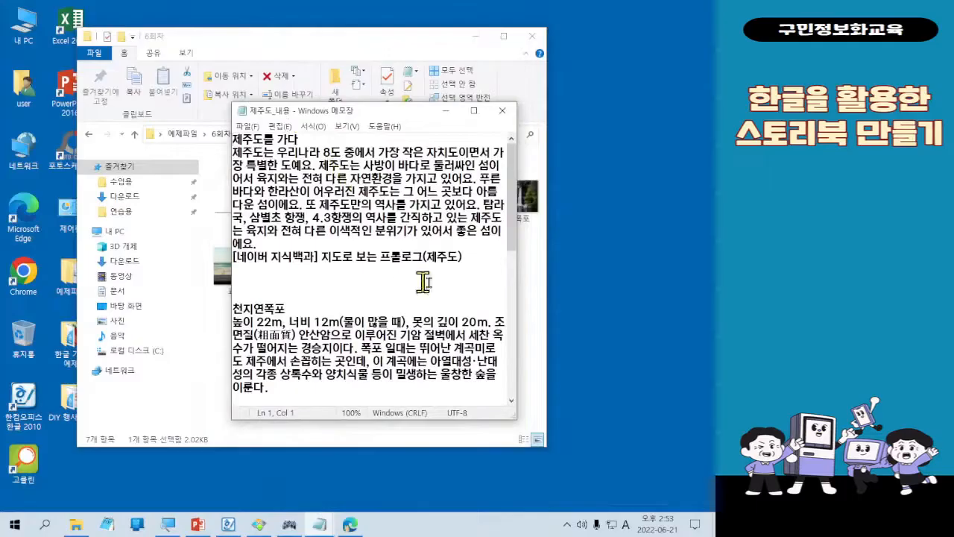
Widen the 제주도_내용 text window and extend it upward so all three sight descriptions can be read together
drag(513, 191, 631, 288)
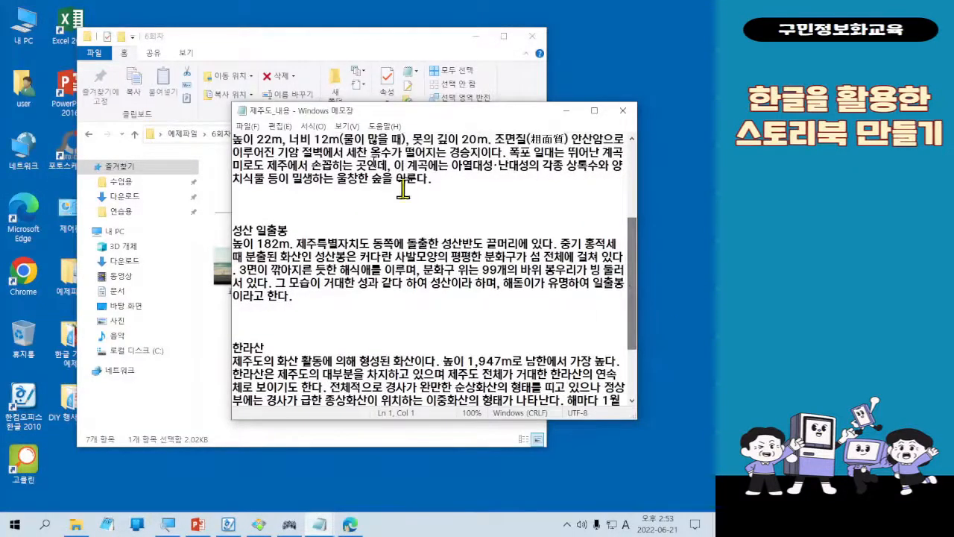
scroll(345, 191, down, 3)
scroll(349, 201, up, 4)
scroll(352, 215, down, 1)
drag(361, 103, 352, 17)
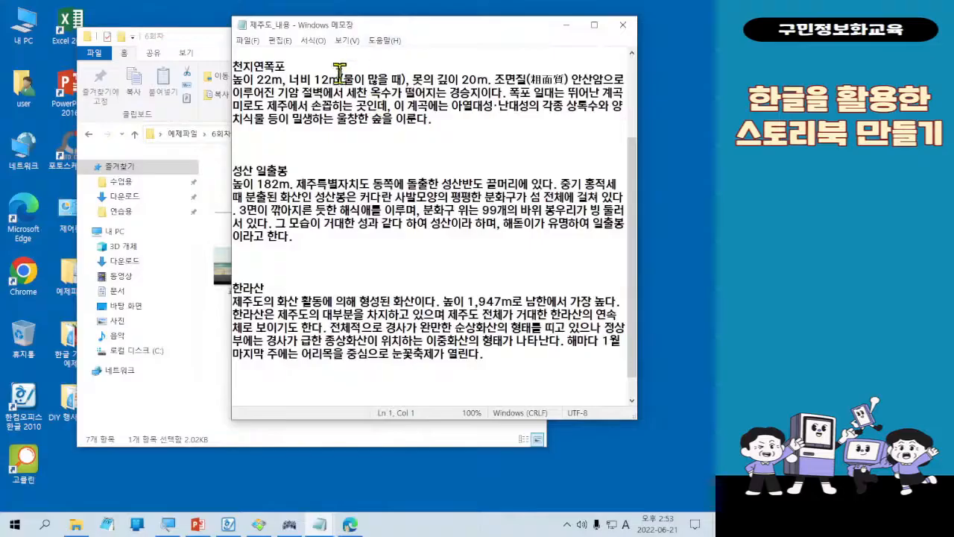
Copy the 천지연폭포 title and description from the text file and paste them into the third column's first cell in the document
key(ctrl+1)
click(300, 67)
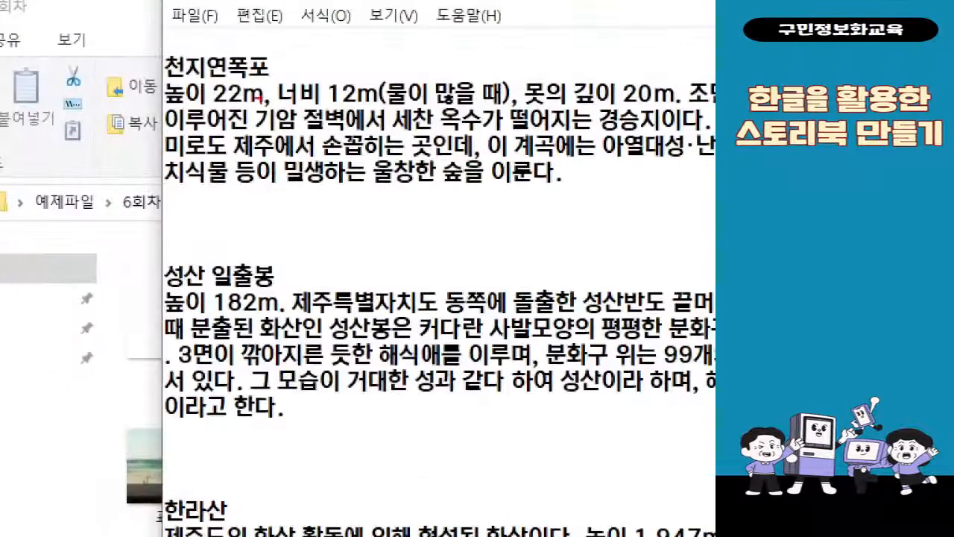
drag(551, 182, 162, 60)
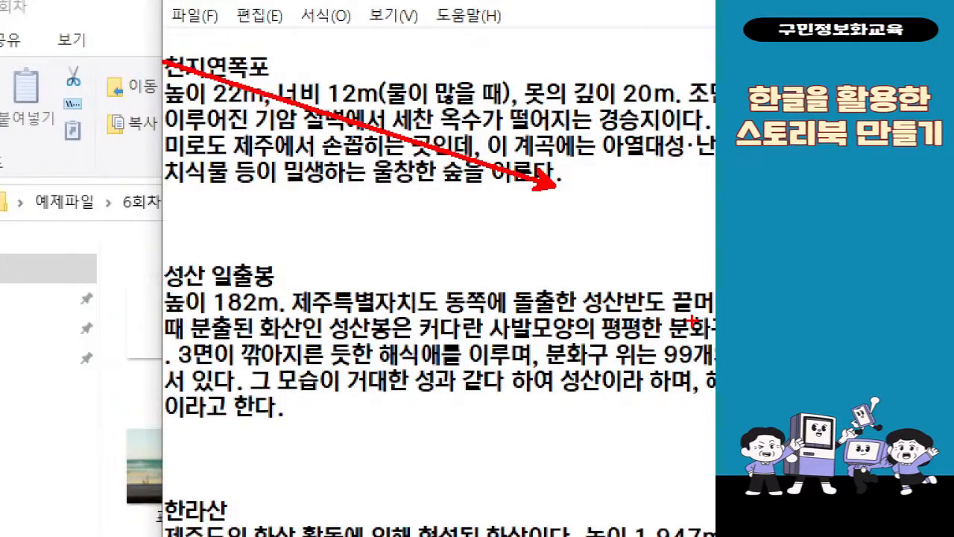
key(Escape)
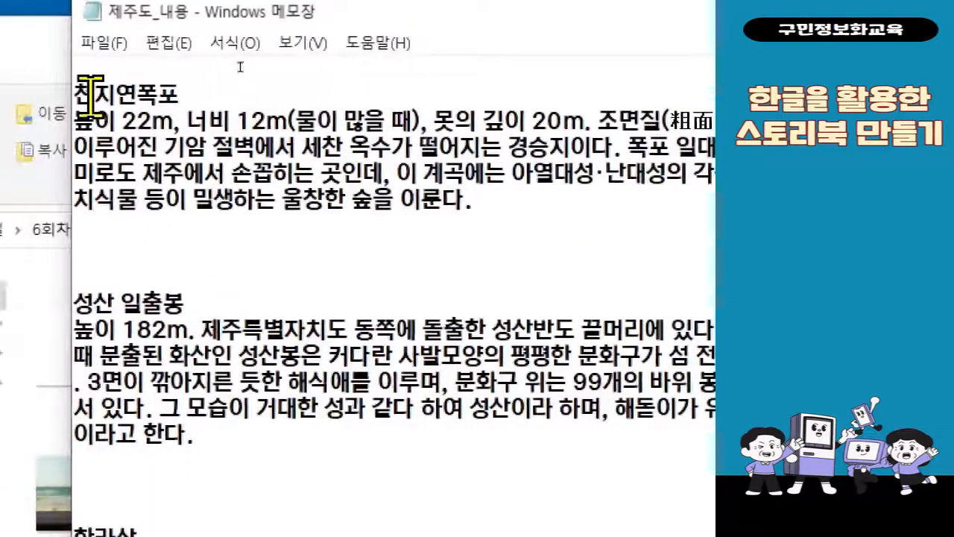
drag(80, 92, 490, 195)
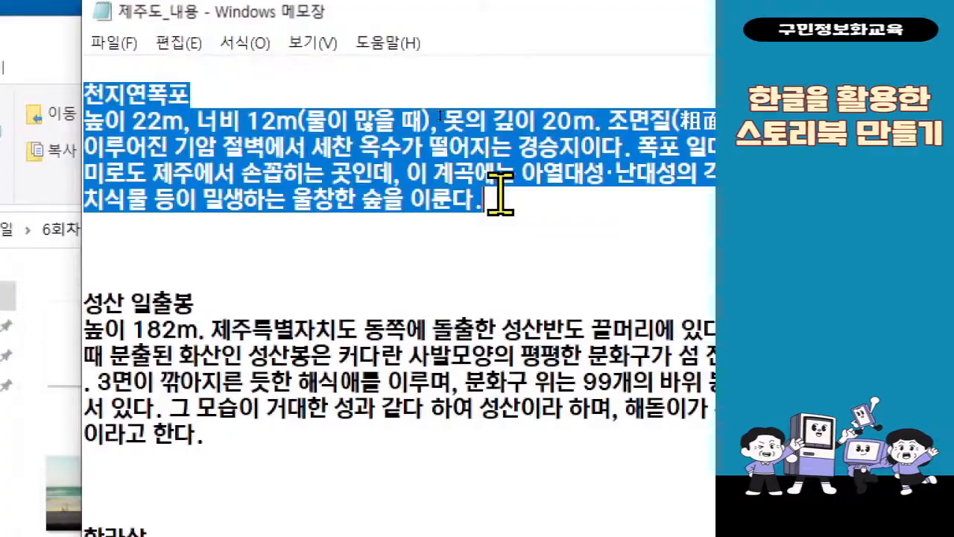
right_click(346, 151)
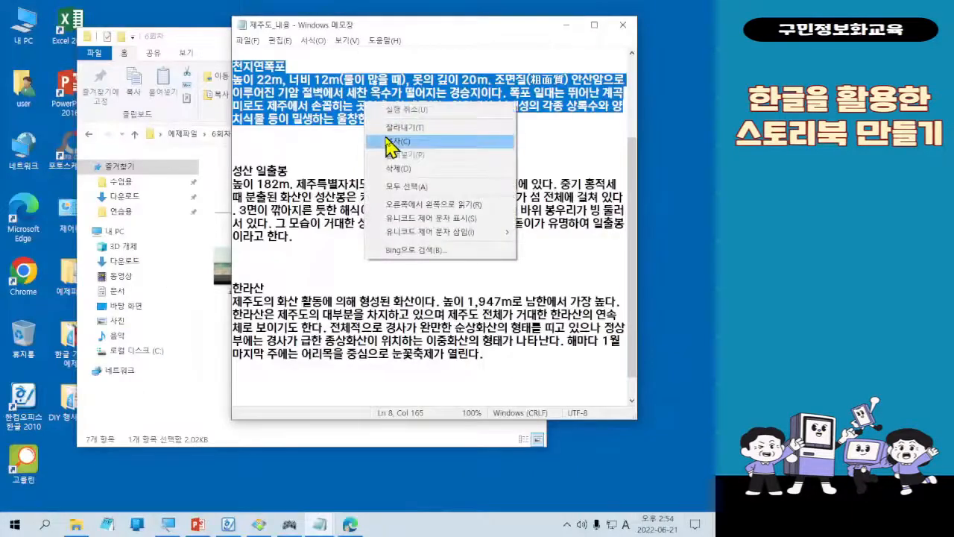
click(393, 142)
click(228, 525)
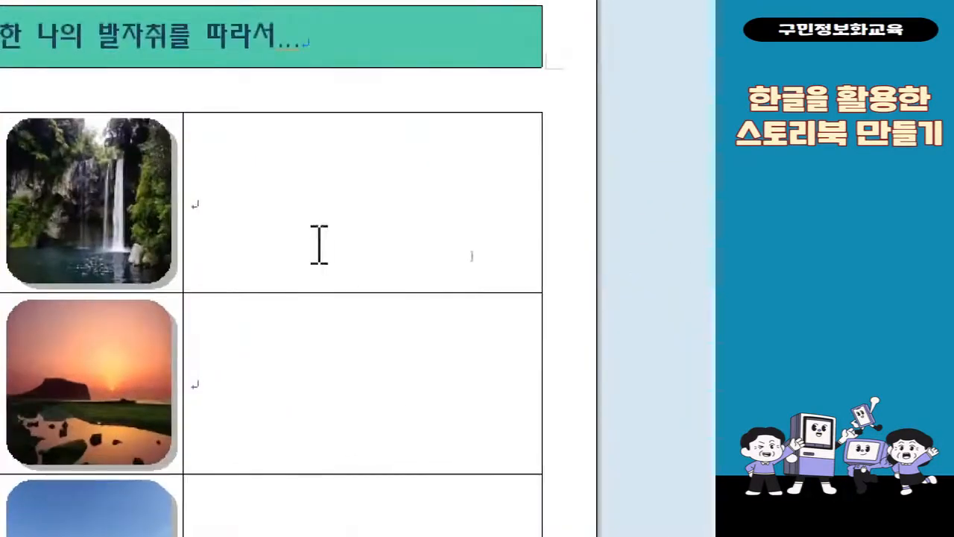
right_click(230, 189)
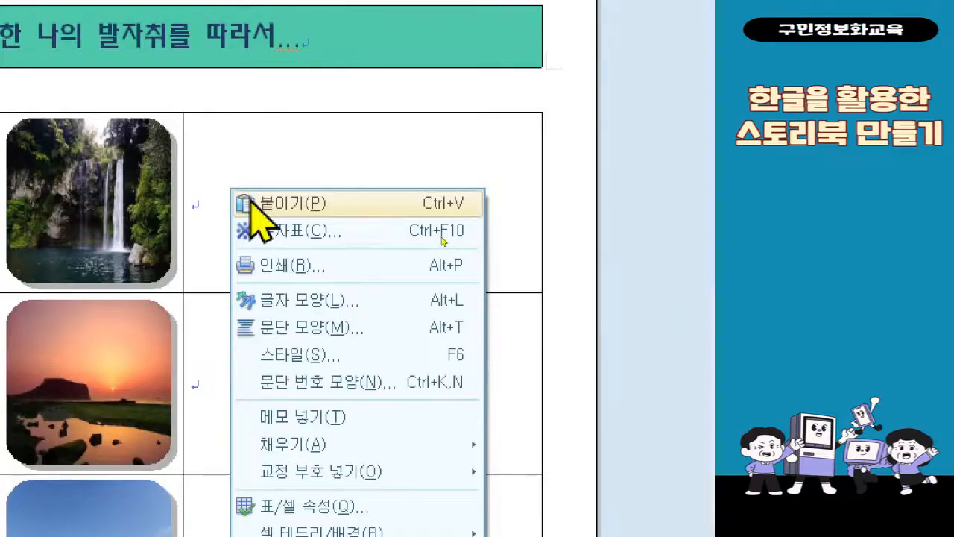
click(252, 201)
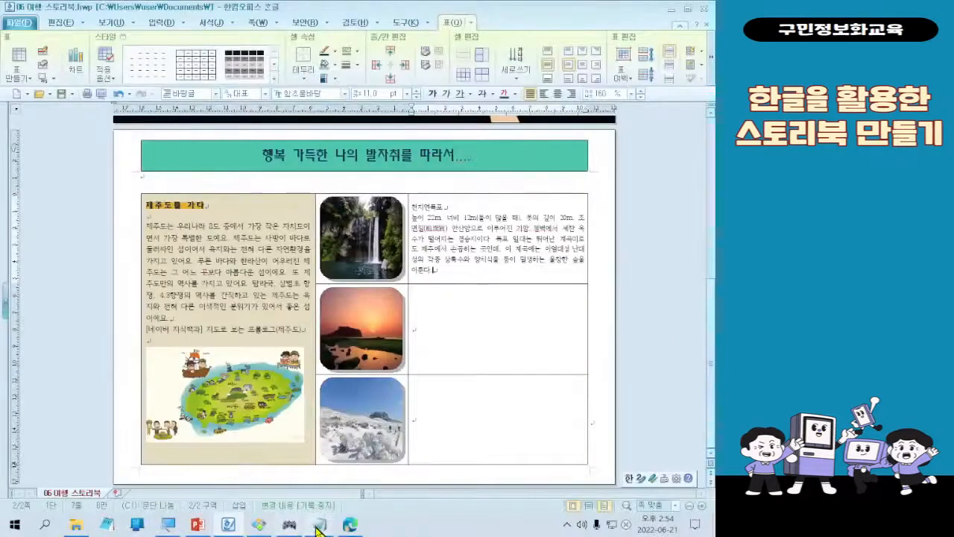
Close the untitled Notepad note without saving and close the browser window with the Jeju encyclopedia page
mouse_move(319, 527)
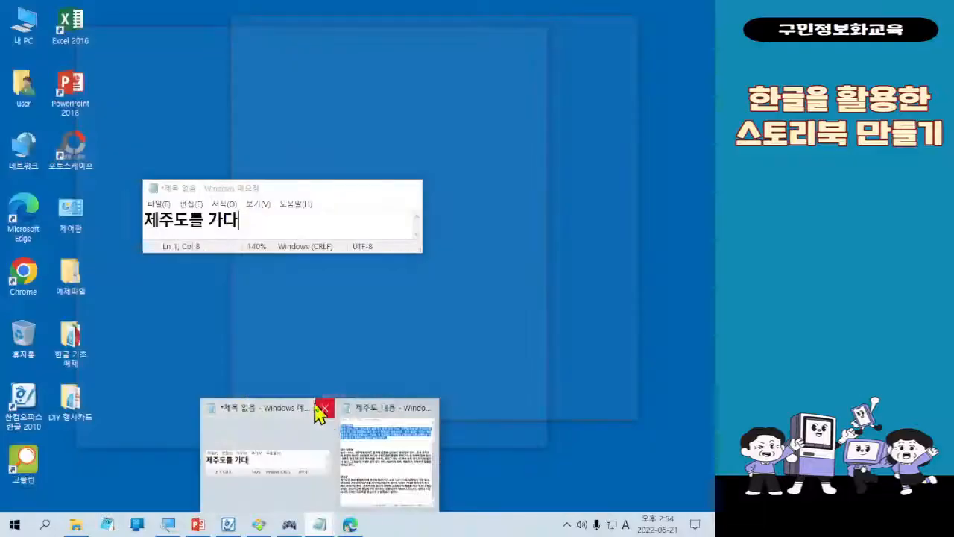
click(322, 409)
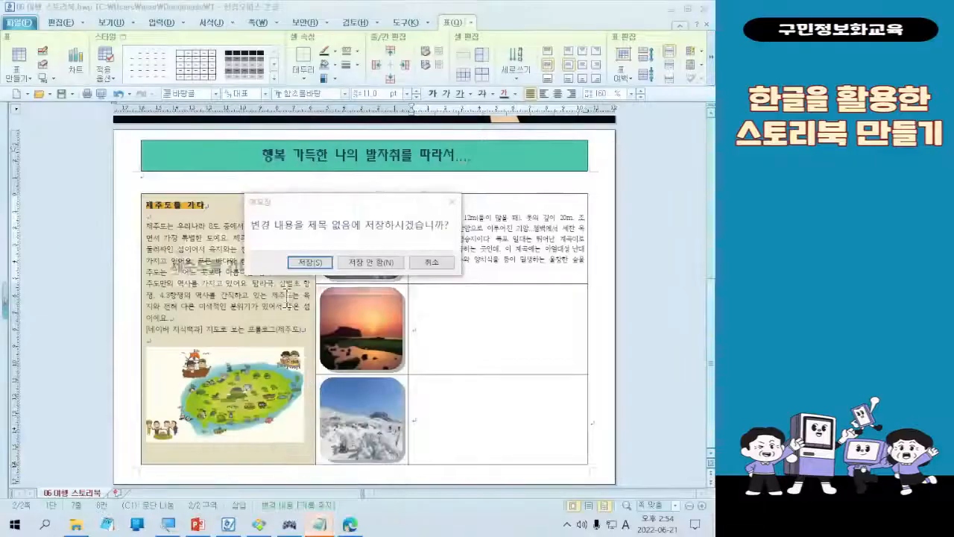
click(371, 262)
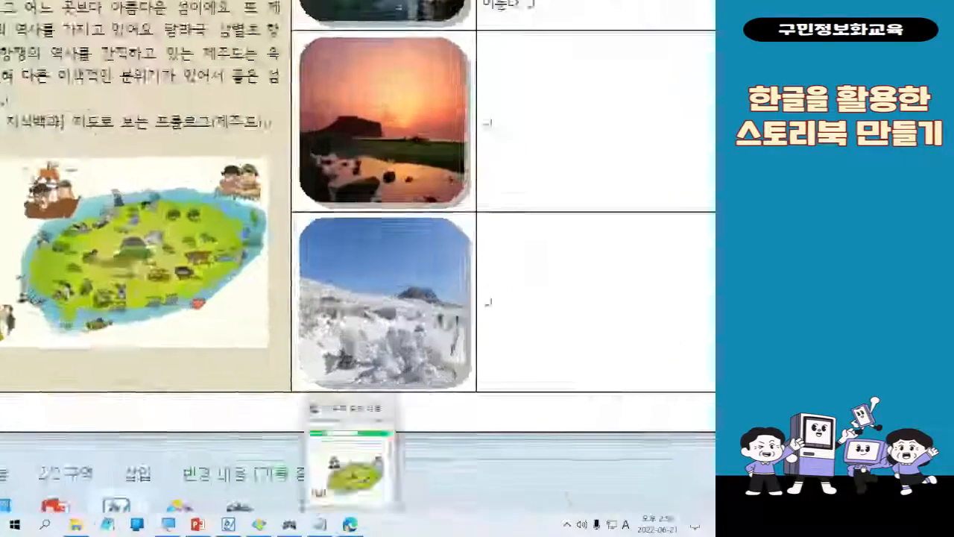
click(350, 524)
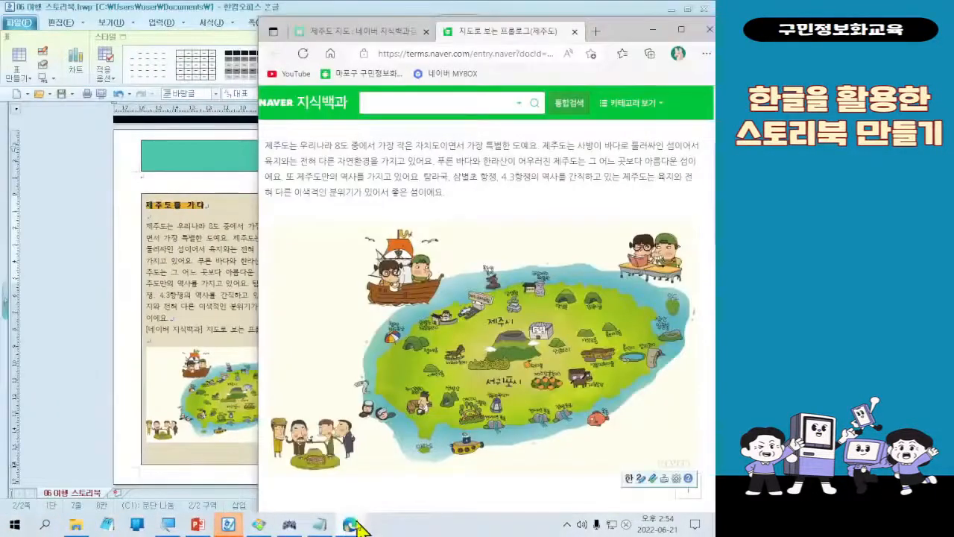
click(709, 30)
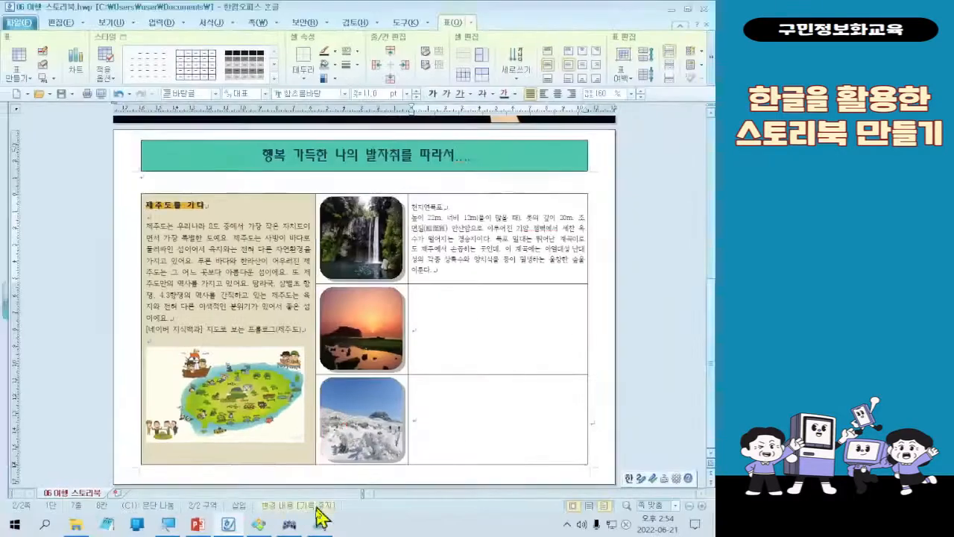
Copy the 성산 일출봉 title and description from the 제주도_내용 text file and return to the storybook document
click(220, 513)
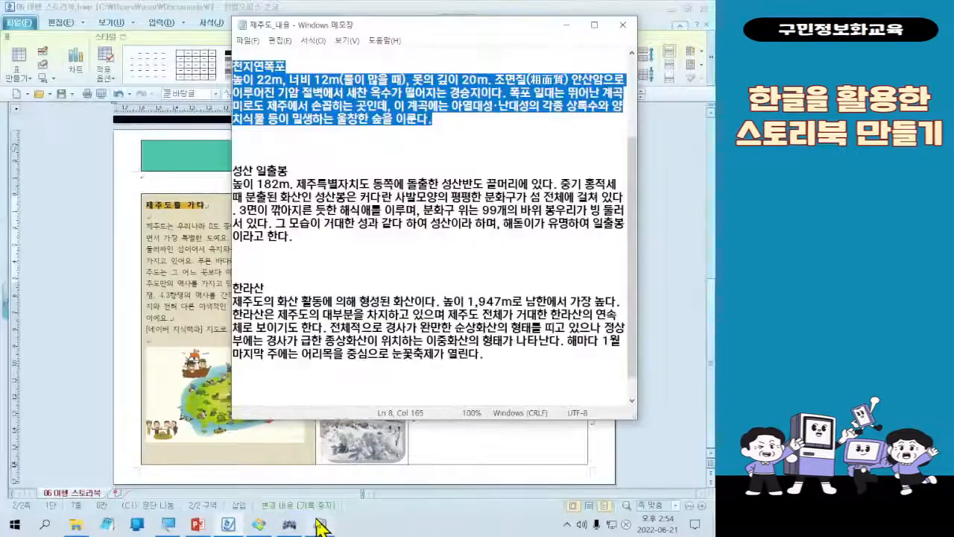
drag(312, 248, 218, 175)
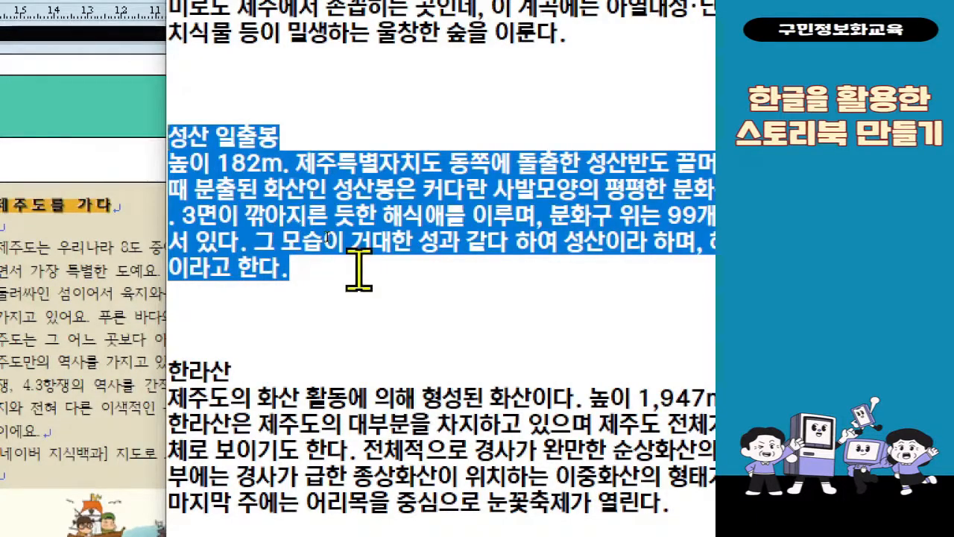
right_click(344, 228)
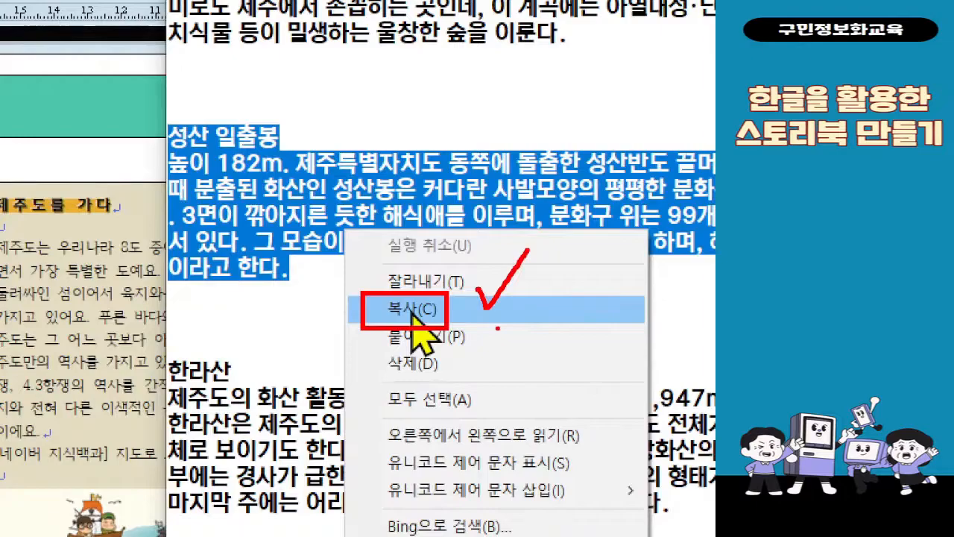
click(413, 313)
click(340, 3)
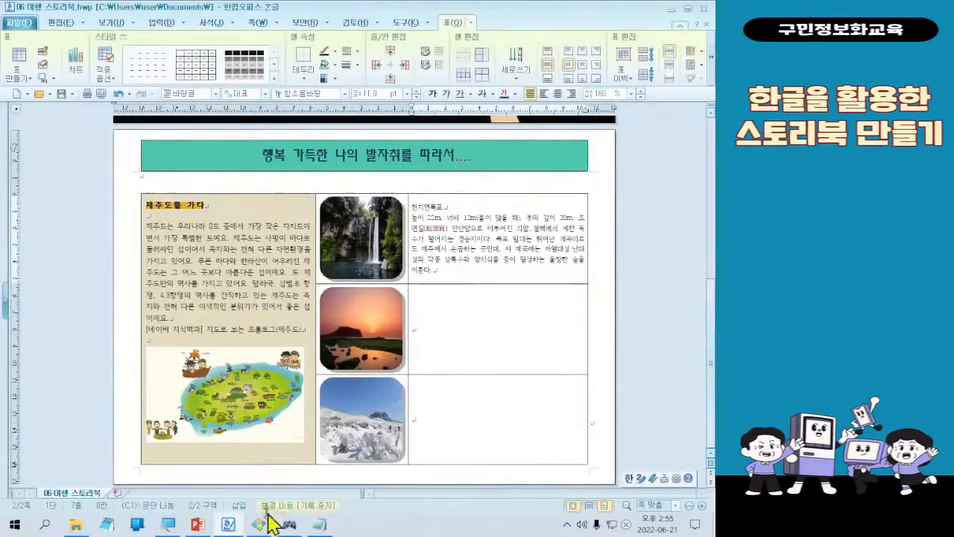
click(319, 526)
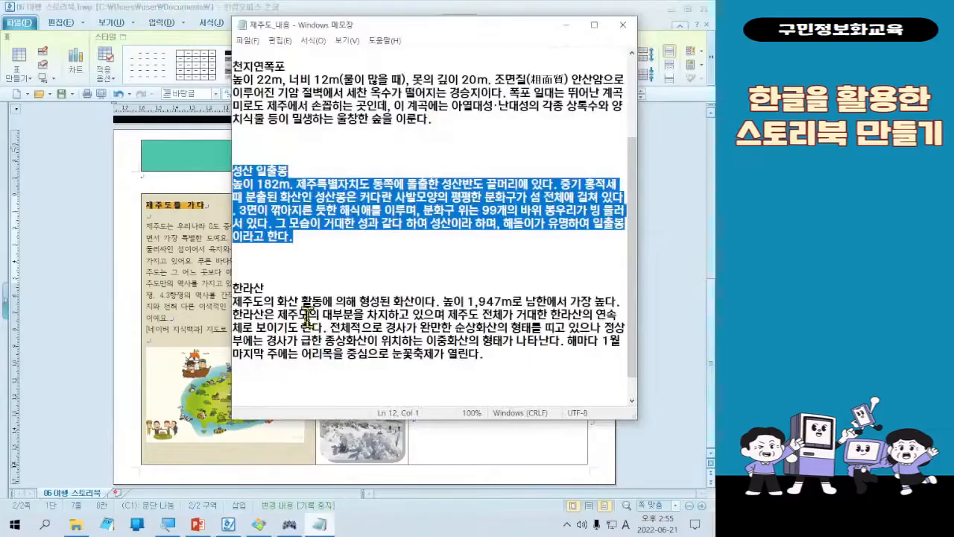
right_click(303, 189)
click(336, 224)
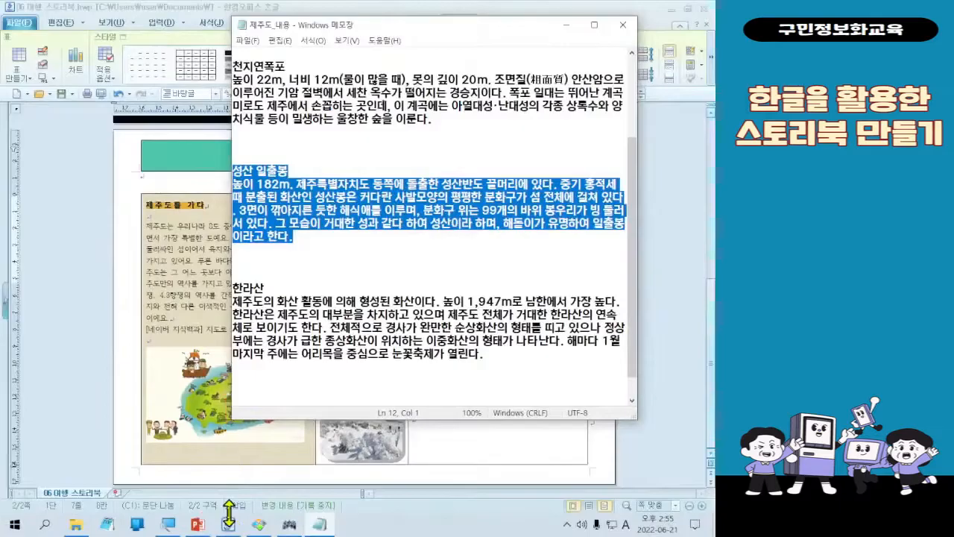
click(155, 512)
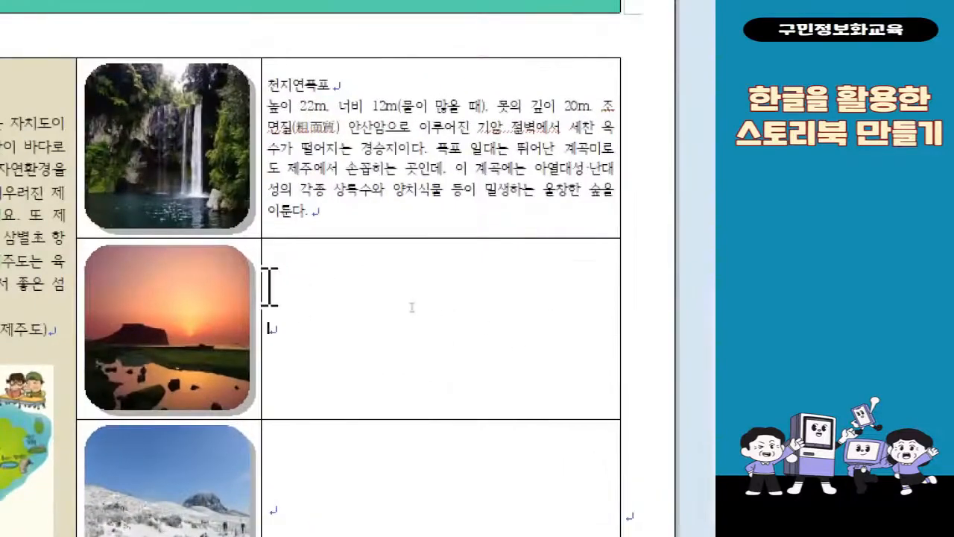
Try to paste the copied 성산 일출봉 text into the third column's second cell, and undo the paste
right_click(282, 292)
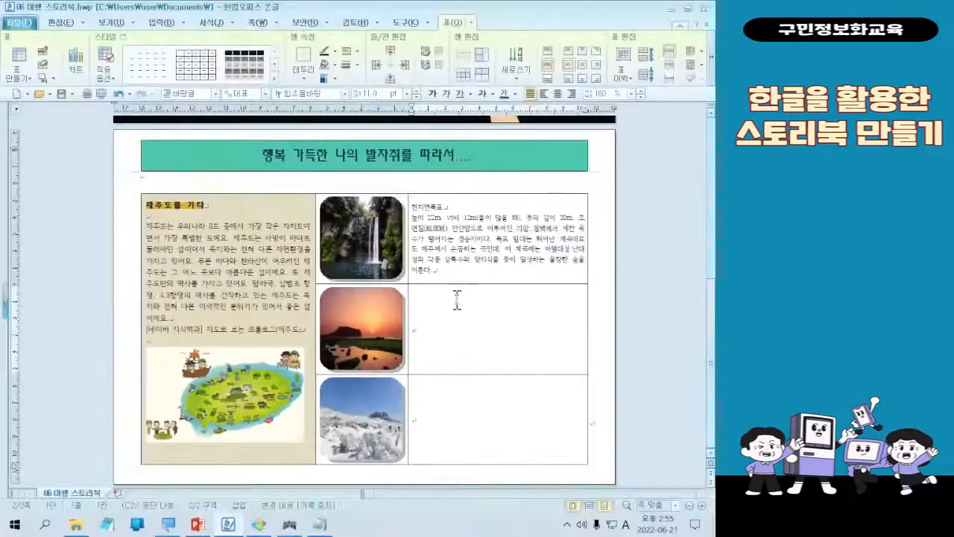
right_click(358, 268)
click(381, 296)
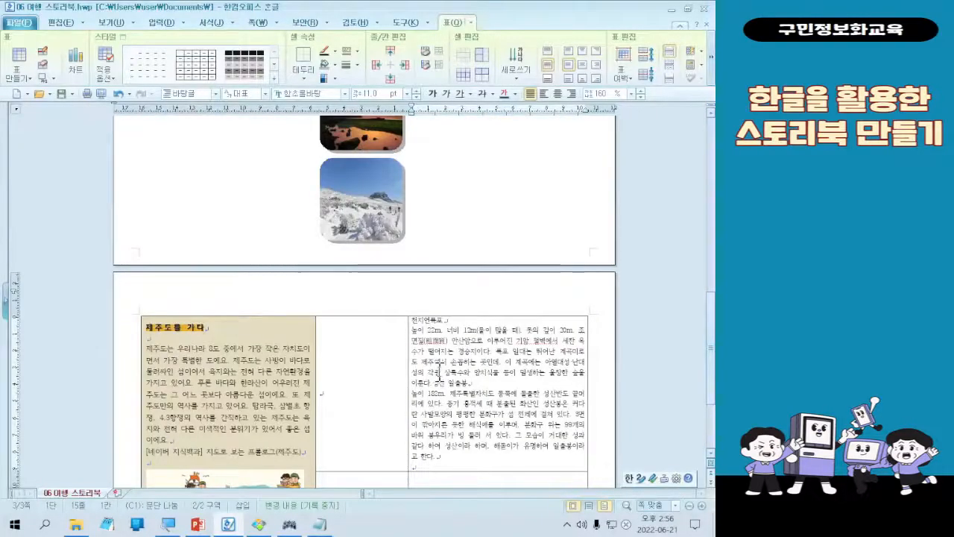
scroll(458, 358, up, 5)
scroll(458, 358, down, 8)
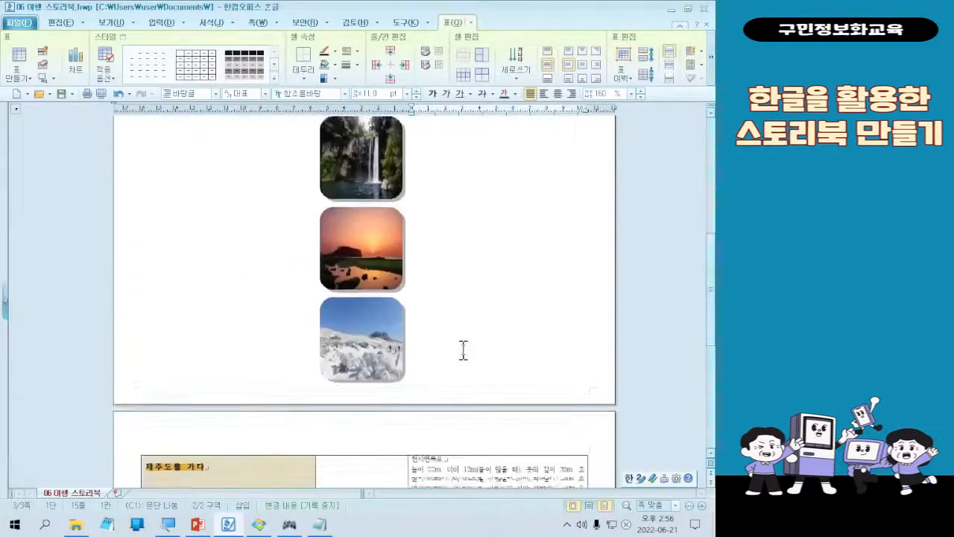
key(ctrl+z)
Paste the copied 성산 일출봉 title and description into the second cell of the third column
right_click(468, 196)
click(455, 199)
right_click(420, 197)
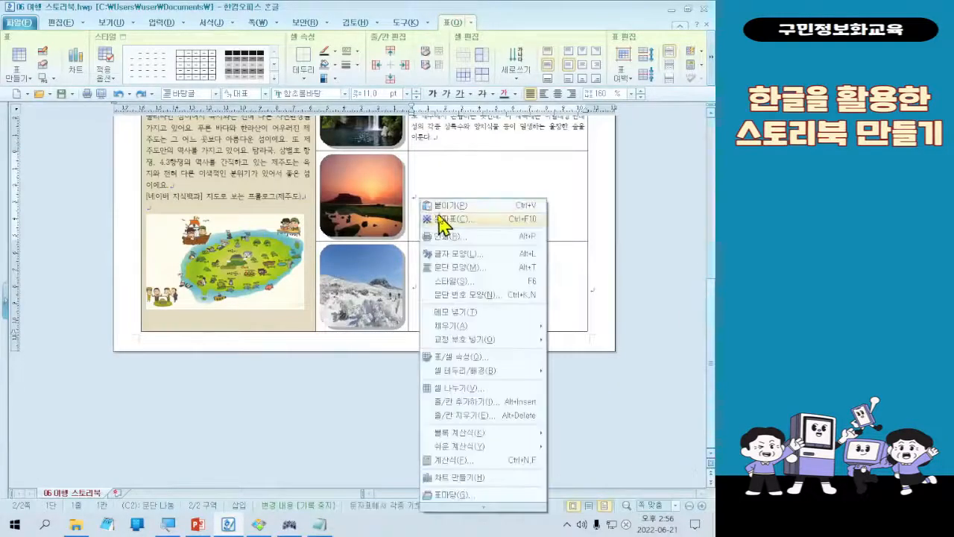
click(448, 207)
Remove the blank line after the 성산 일출봉 description so the table fits on the second page
scroll(599, 319, down, 2)
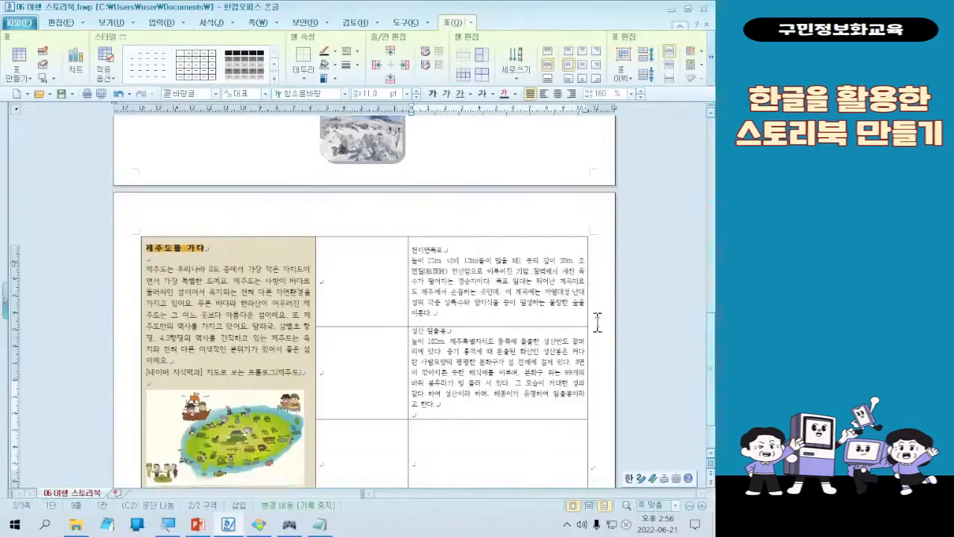
key(BackSpace)
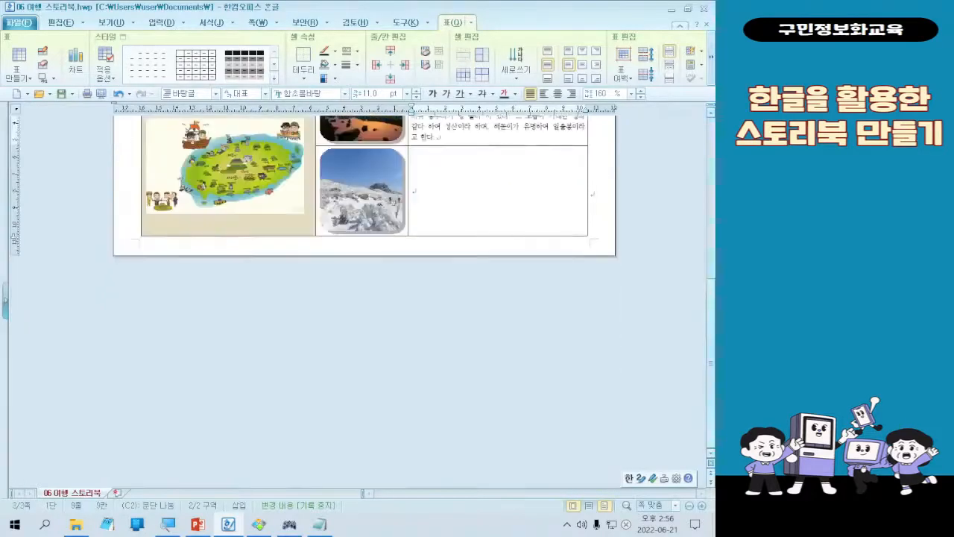
scroll(486, 407, up, 6)
scroll(490, 376, down, 1)
scroll(495, 388, down, 2)
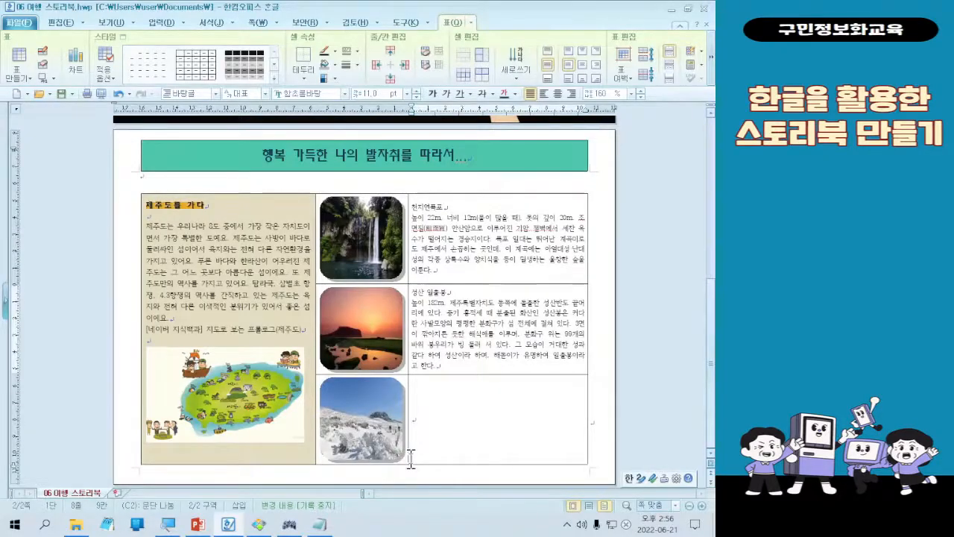
key(Return)
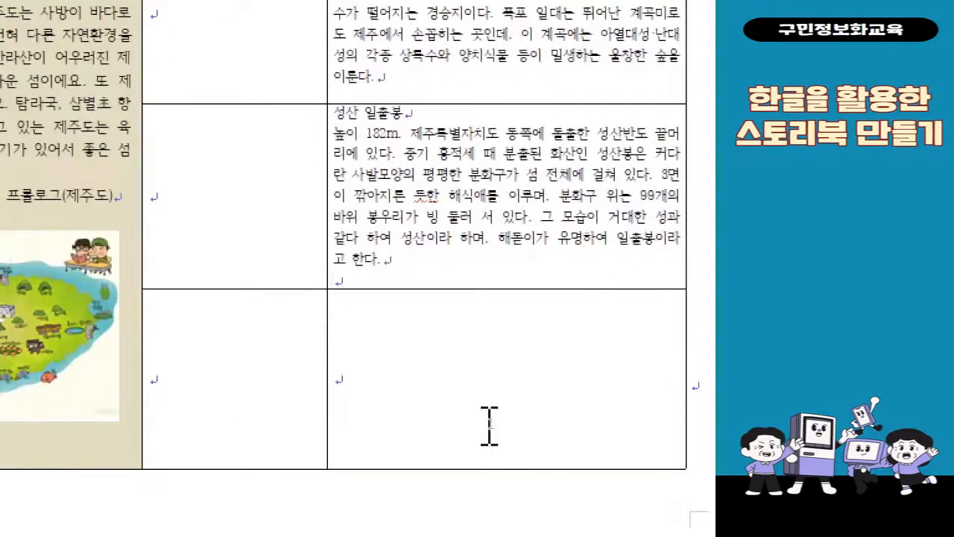
key(BackSpace)
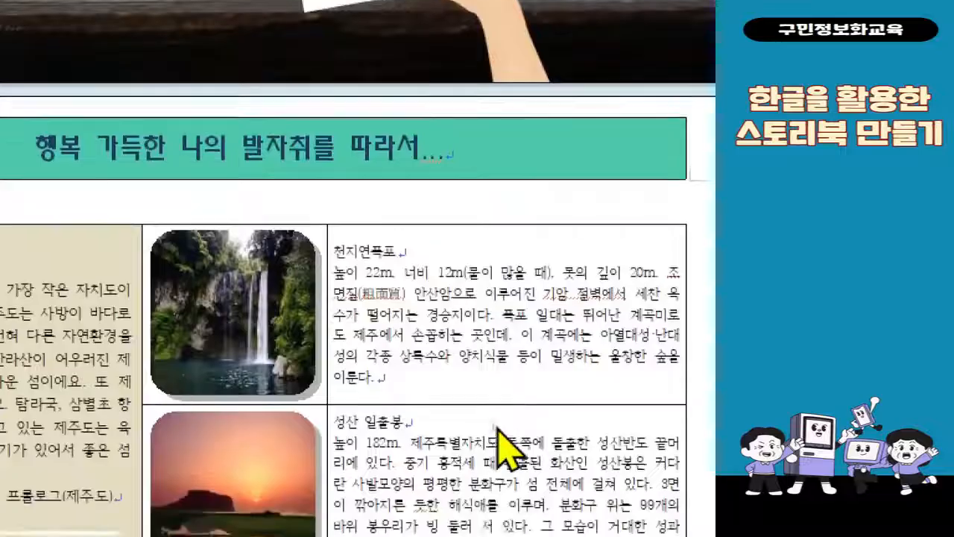